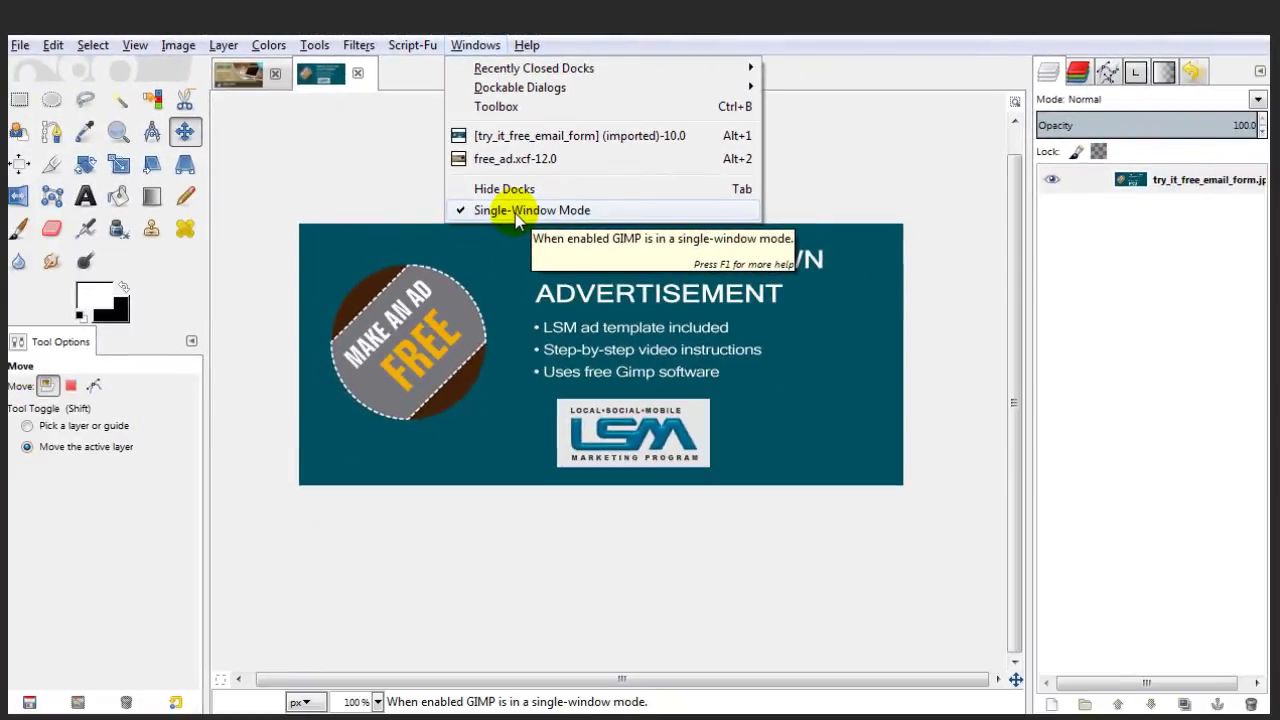
Use single-window mode and dock the Tool Options dialog in the empty area below the toolbox.
click(516, 210)
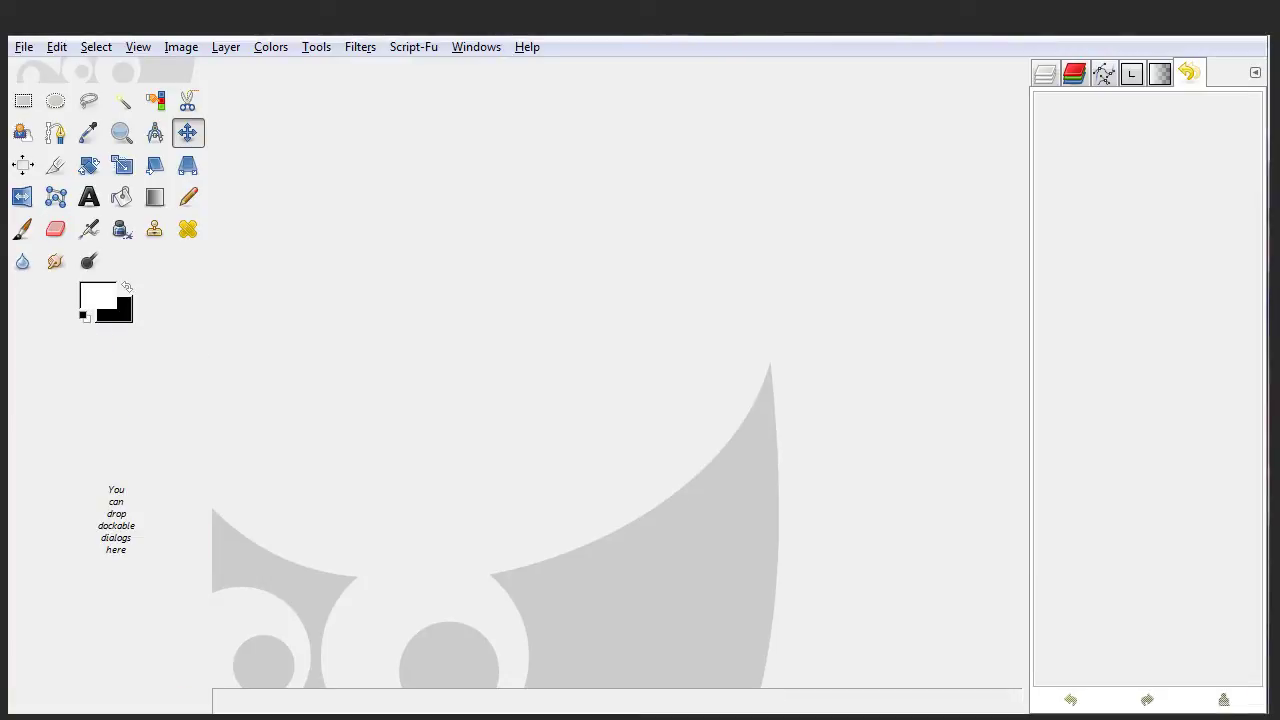
click(476, 47)
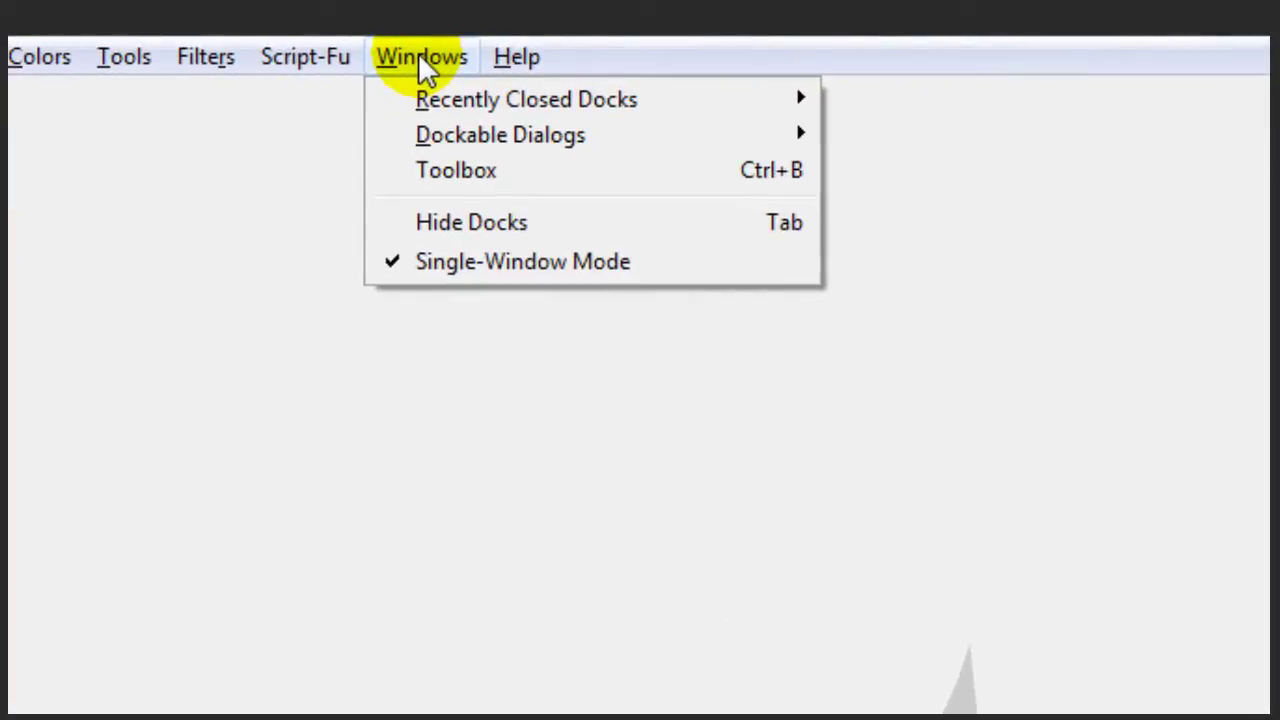
mouse_move(437, 143)
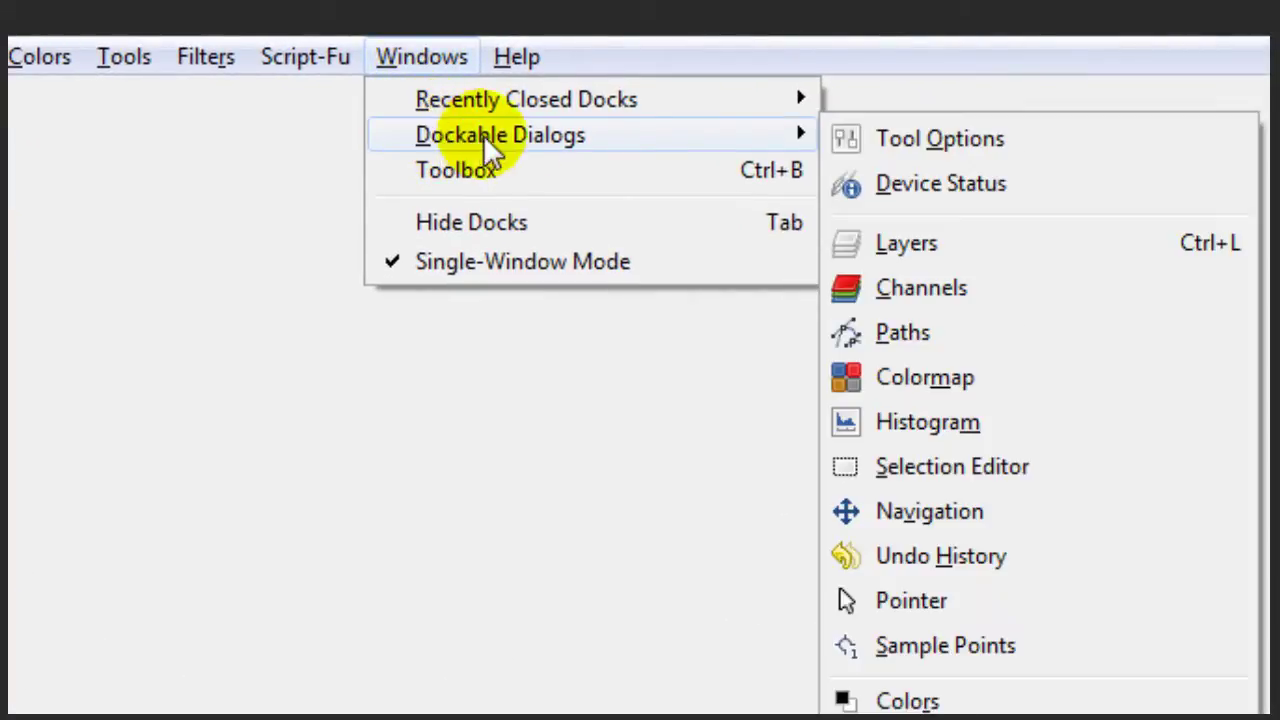
click(929, 134)
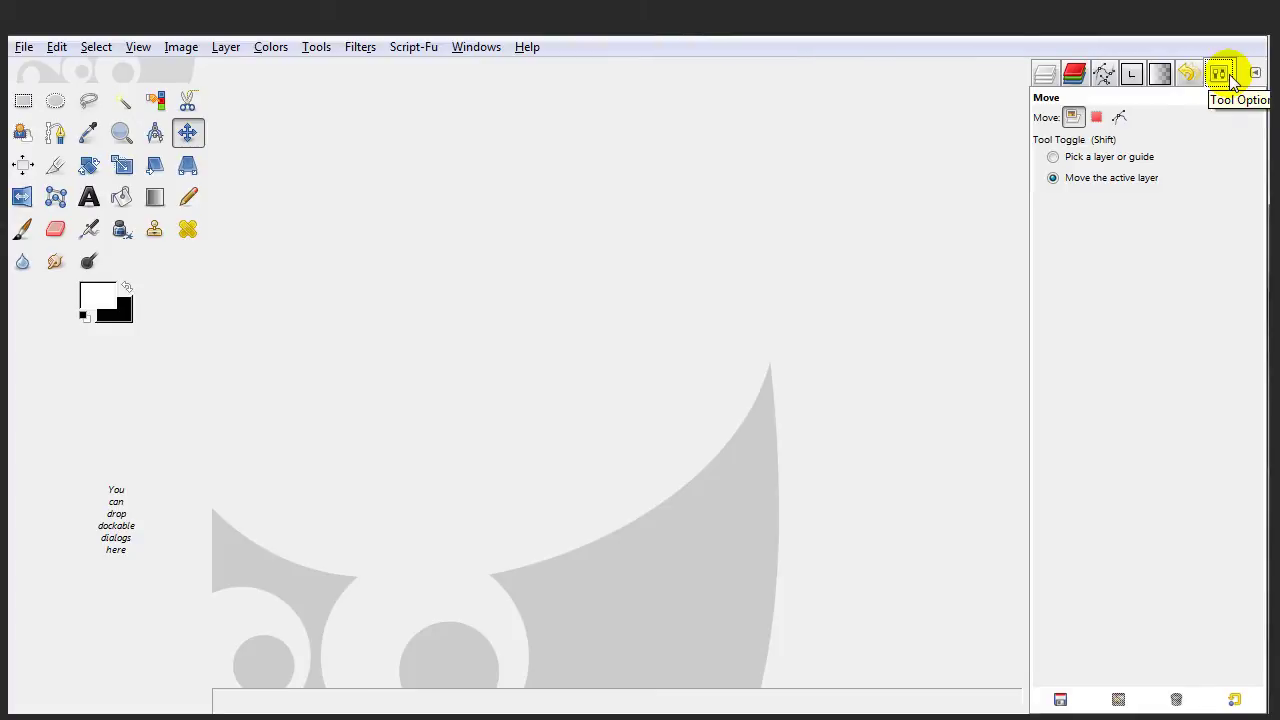
drag(1228, 80, 56, 497)
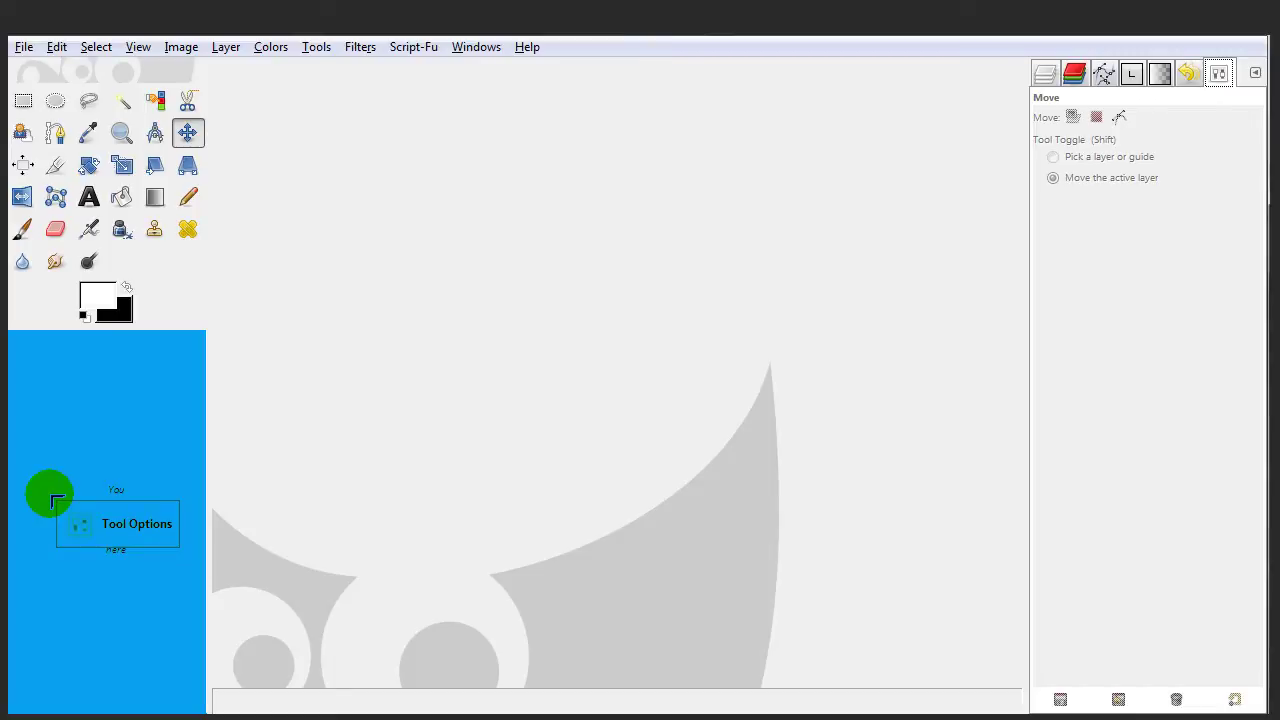
drag(56, 497, 57, 499)
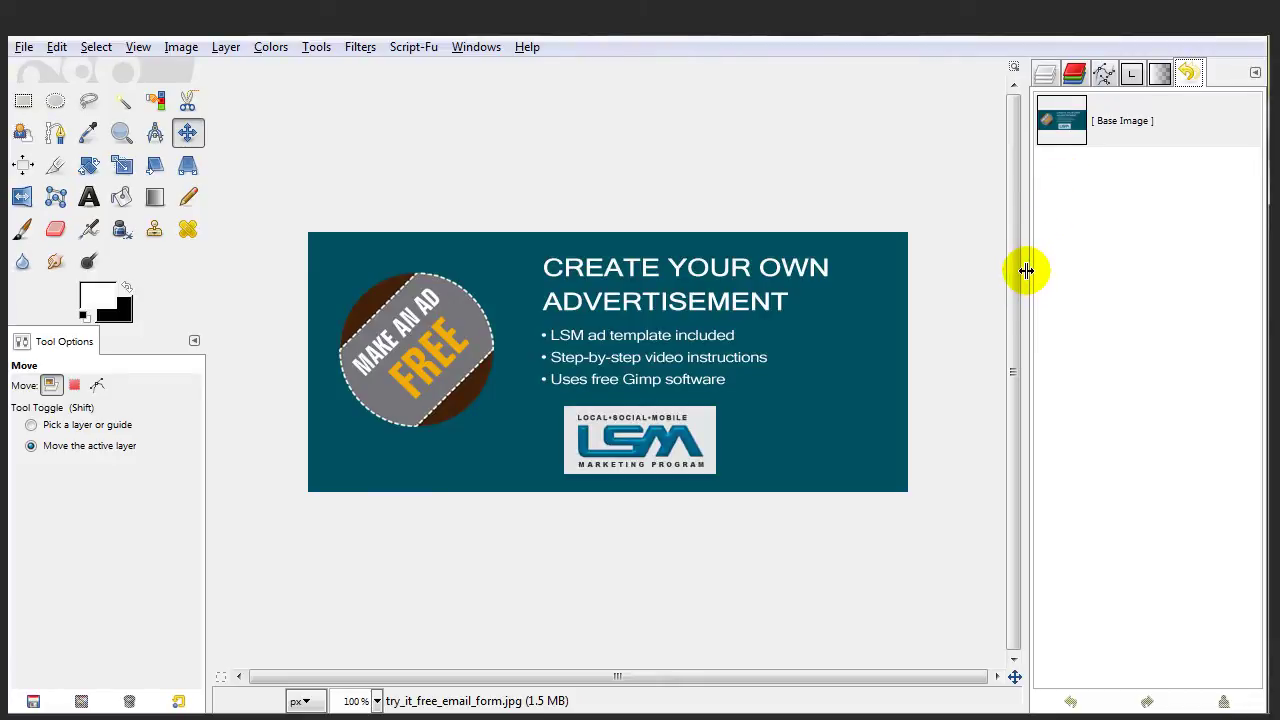
Widen the layers and history dock and the toolbox column slightly.
mouse_move(1023, 269)
mouse_down()
mouse_move(983, 280)
mouse_move(1020, 277)
mouse_up()
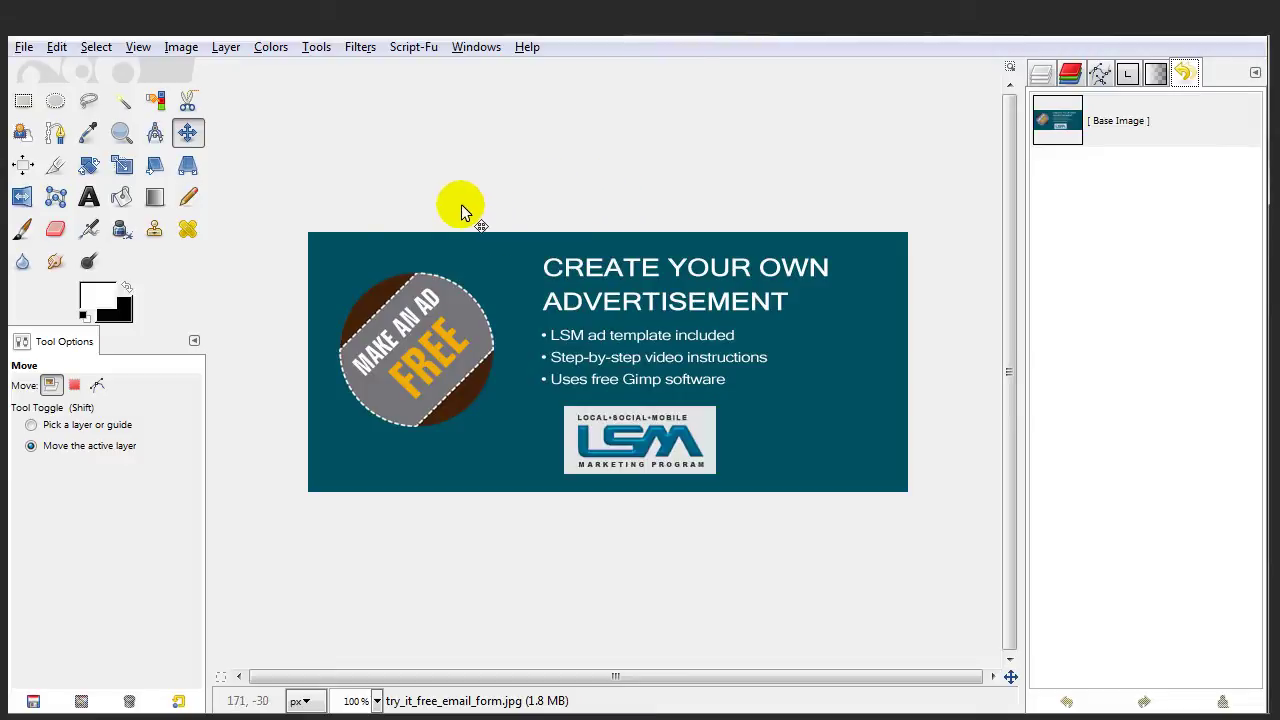
mouse_move(206, 291)
mouse_down()
mouse_move(246, 291)
mouse_move(217, 293)
mouse_up()
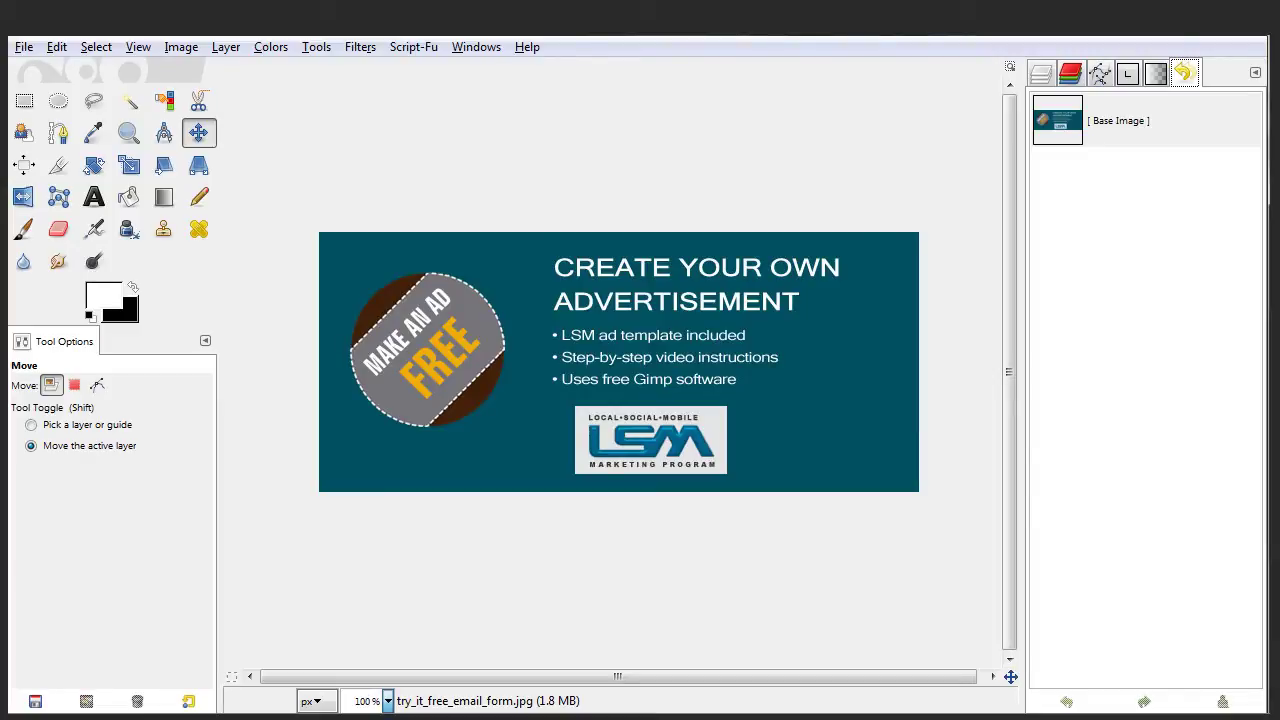
View the banner image at 200% zoom, pan across it, and choose another zoom level.
key(2)
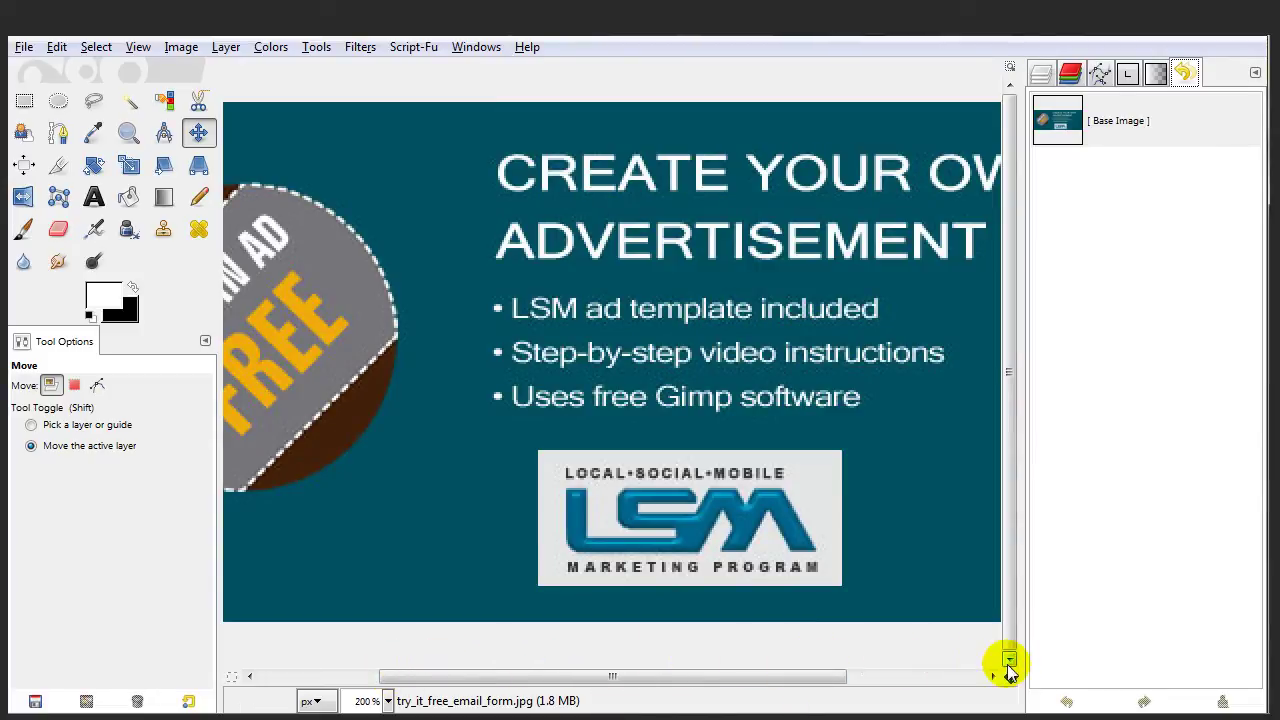
mouse_move(1011, 678)
mouse_down()
mouse_move(1006, 666)
mouse_move(1008, 679)
mouse_up()
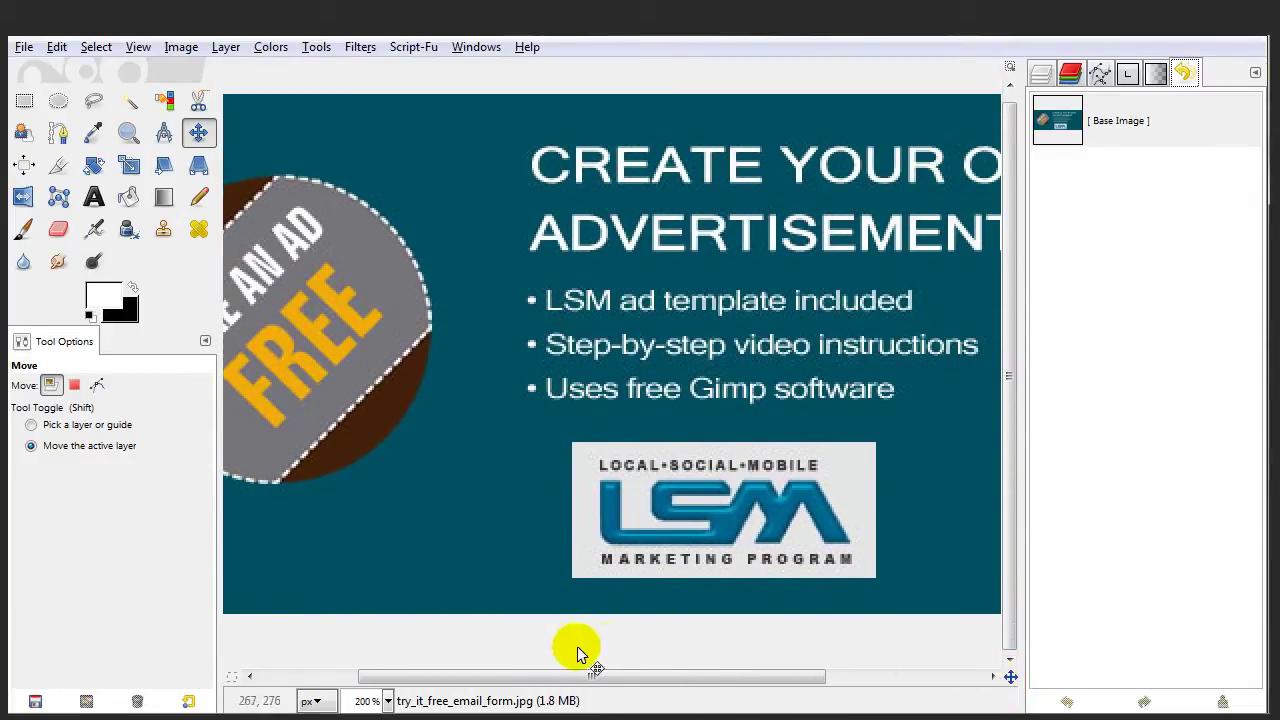
click(388, 703)
click(370, 717)
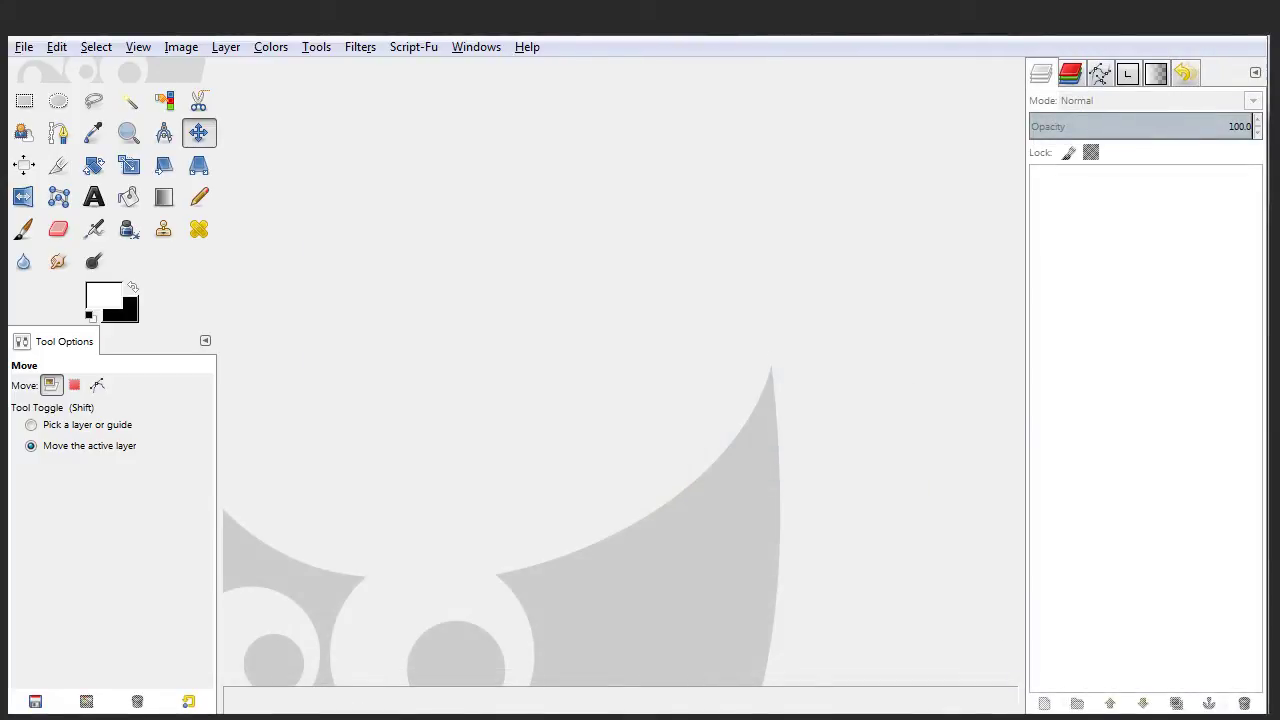
Open the free_ad.xcf image from the Desktop folder.
click(23, 46)
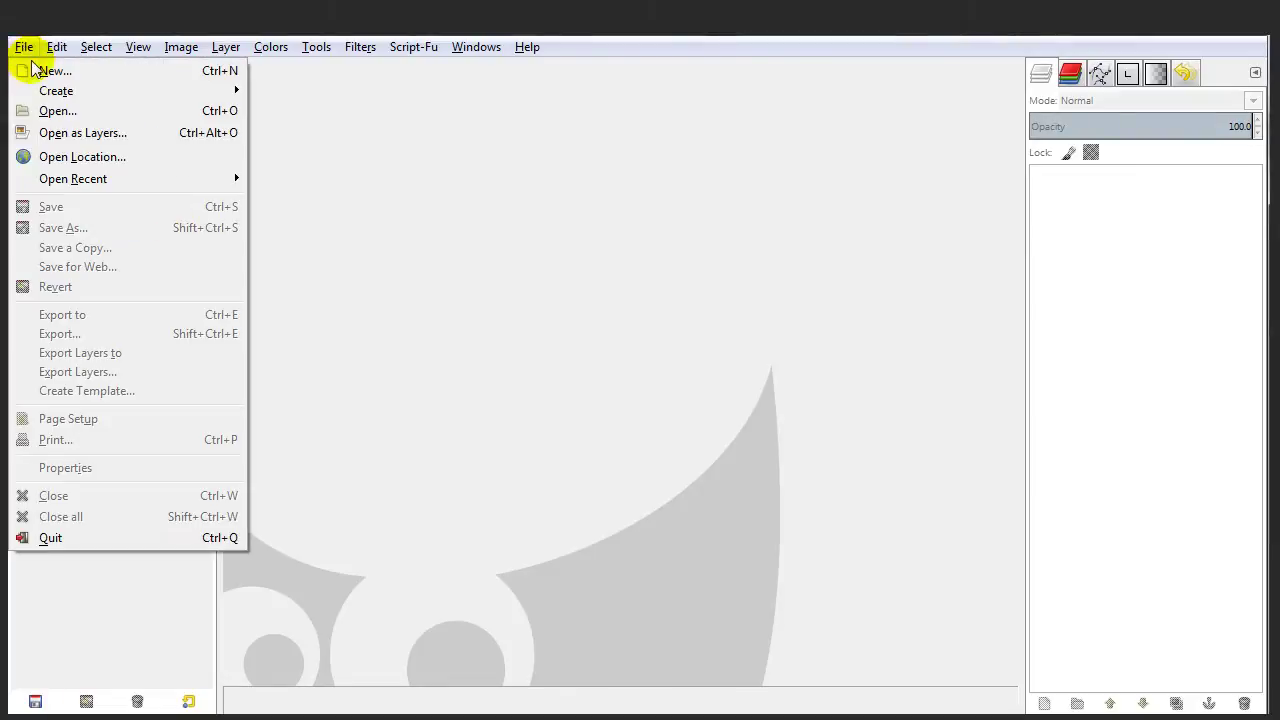
click(50, 110)
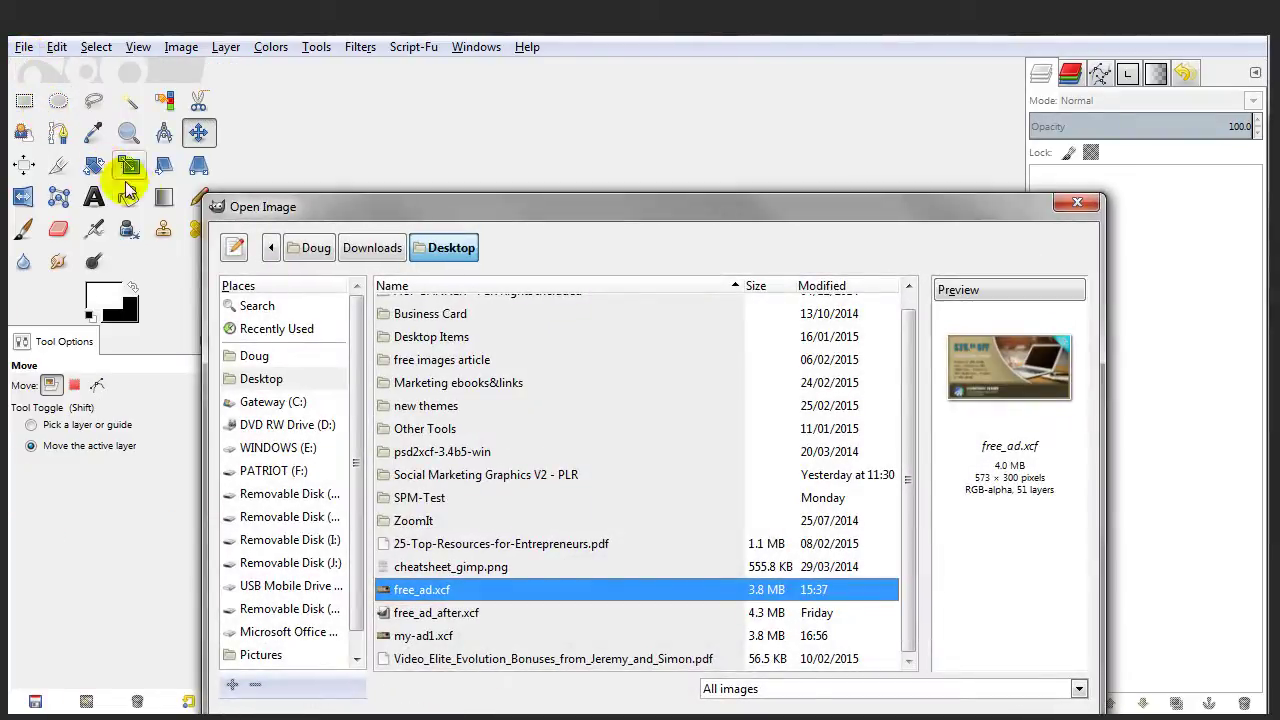
double_click(501, 590)
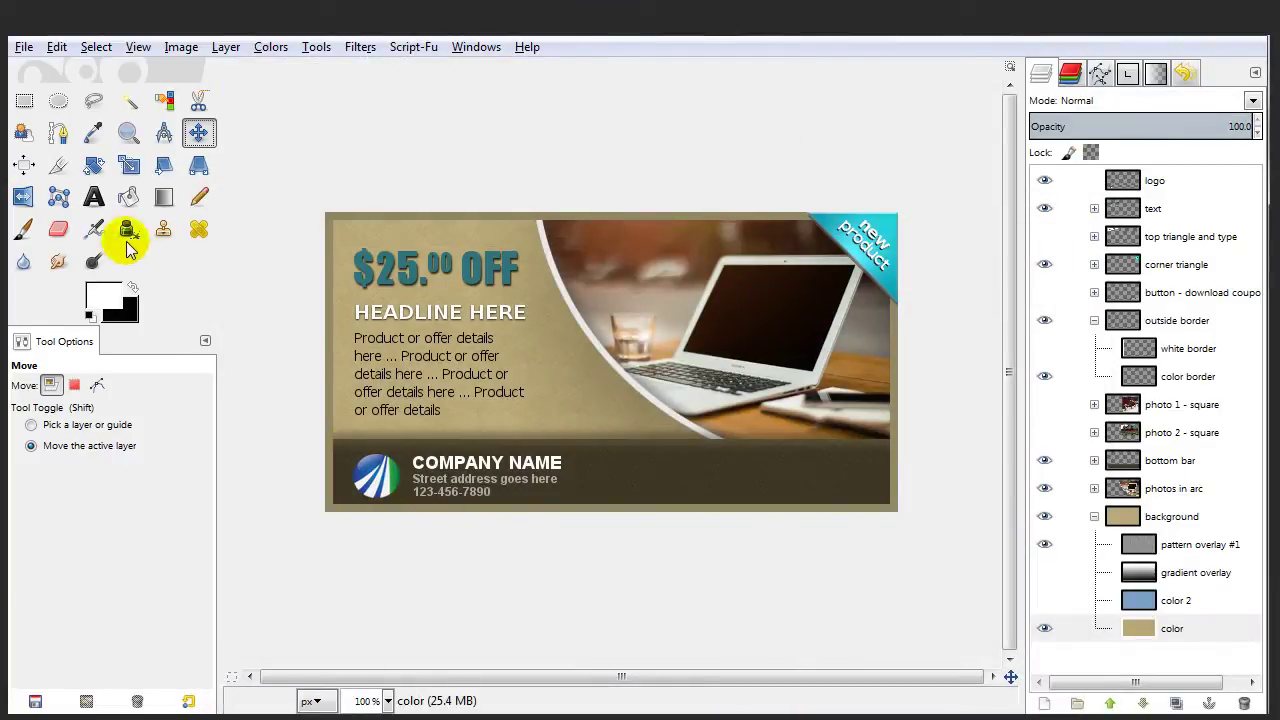
Save a copy of the ad template as firstad.xcf in the Desktop folder.
click(23, 47)
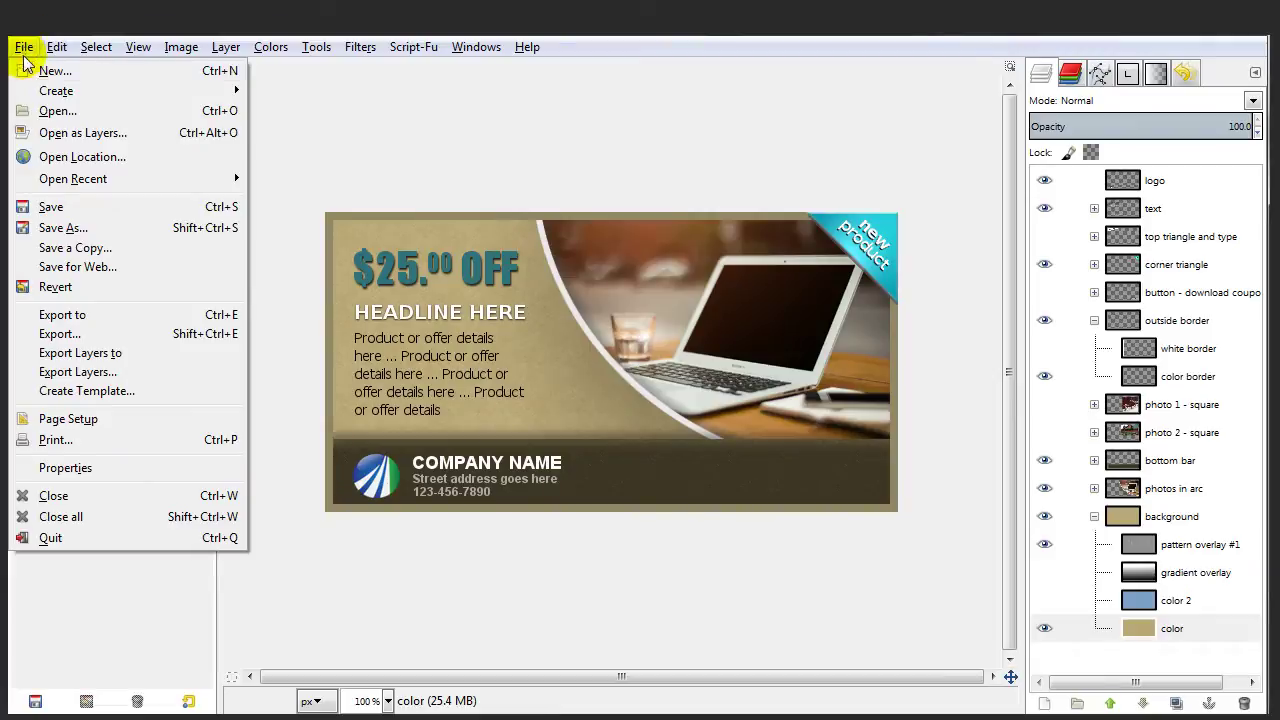
click(63, 228)
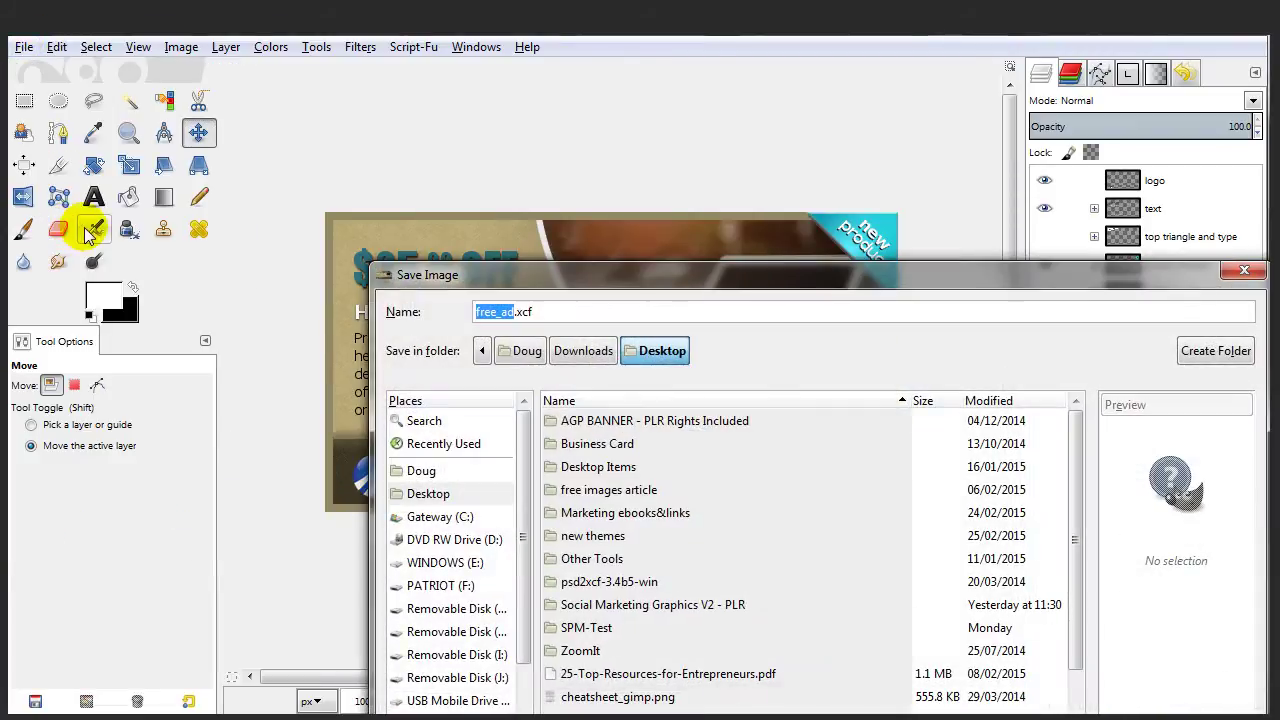
key(BackSpace)
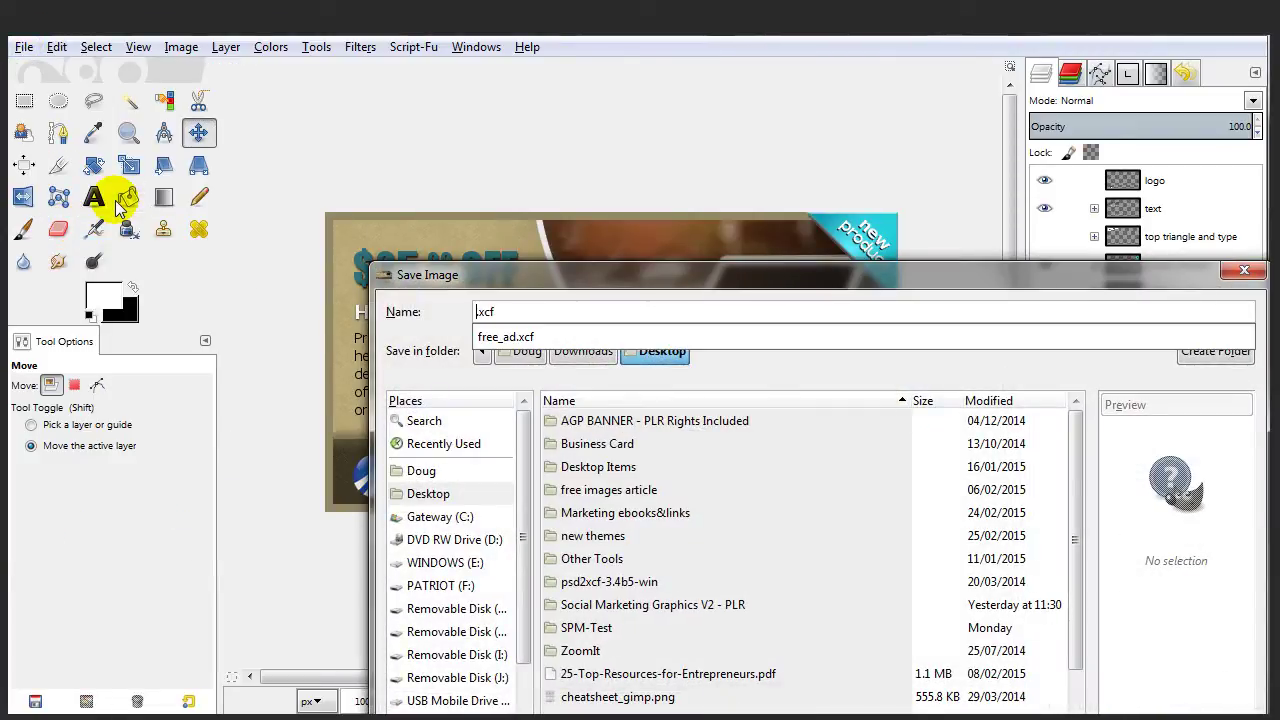
text(firstad)
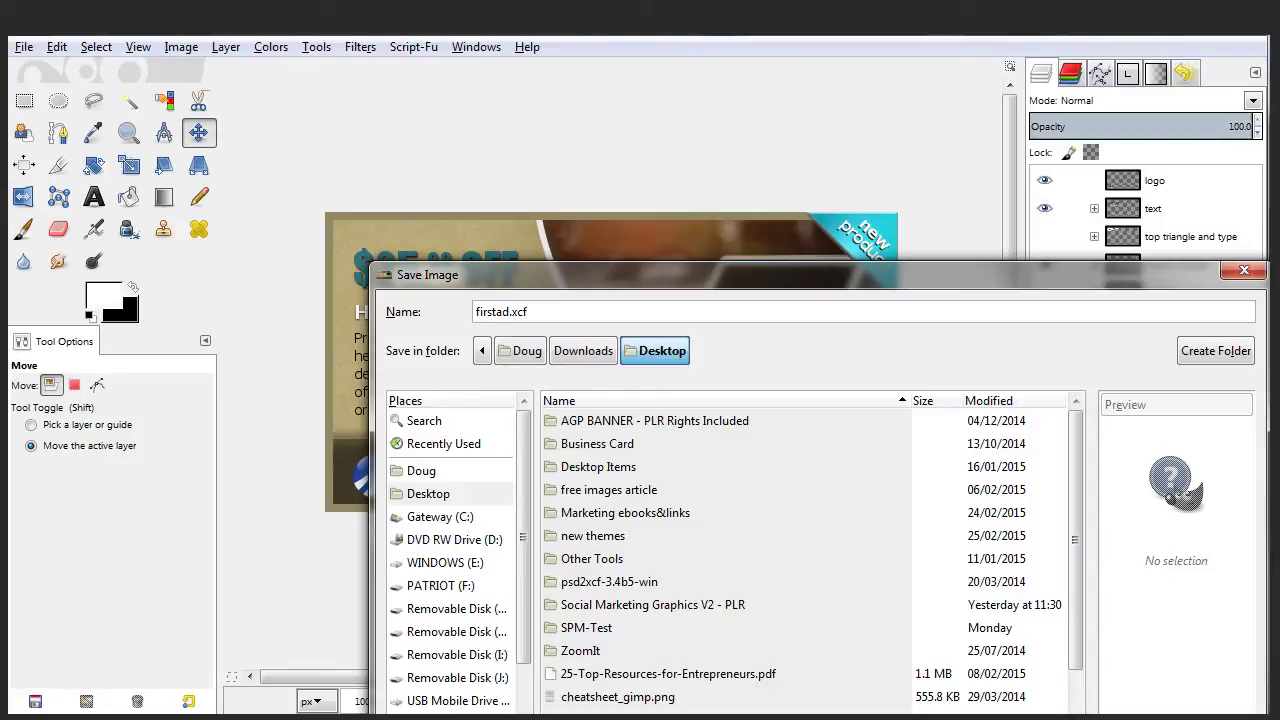
key(Return)
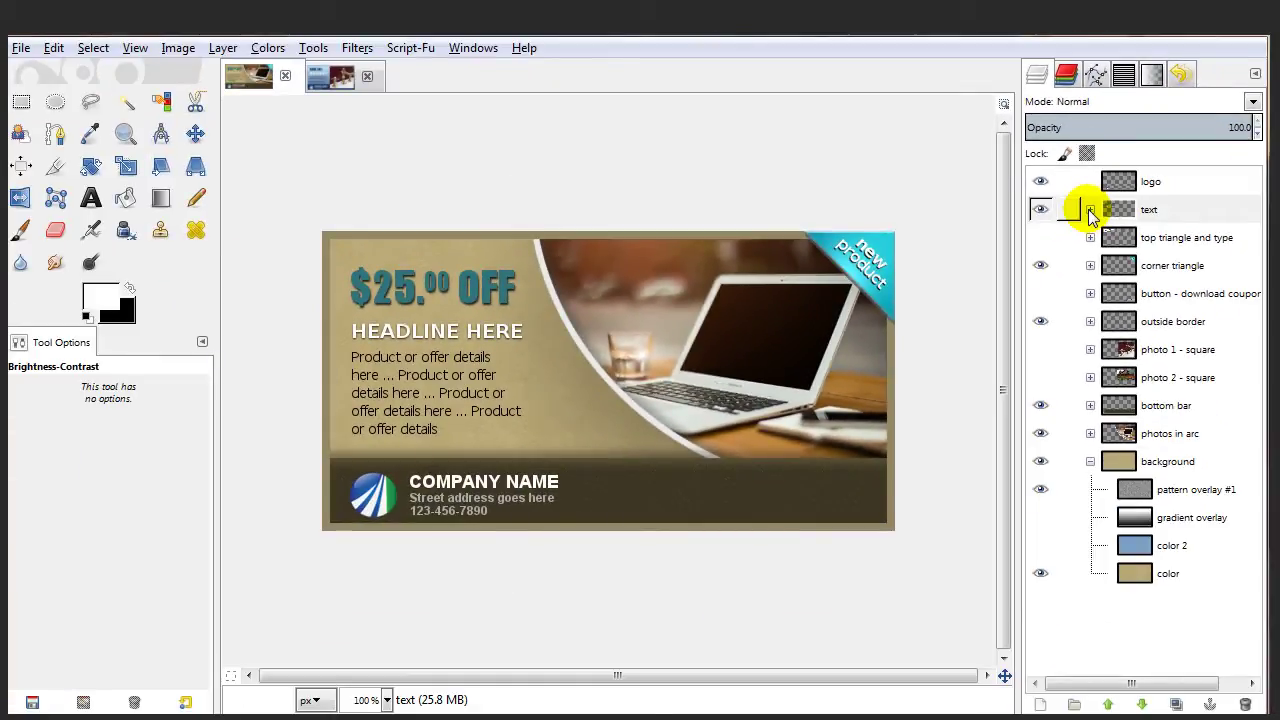
Expand the text layer group, and hide the whole group and show it again.
click(1090, 211)
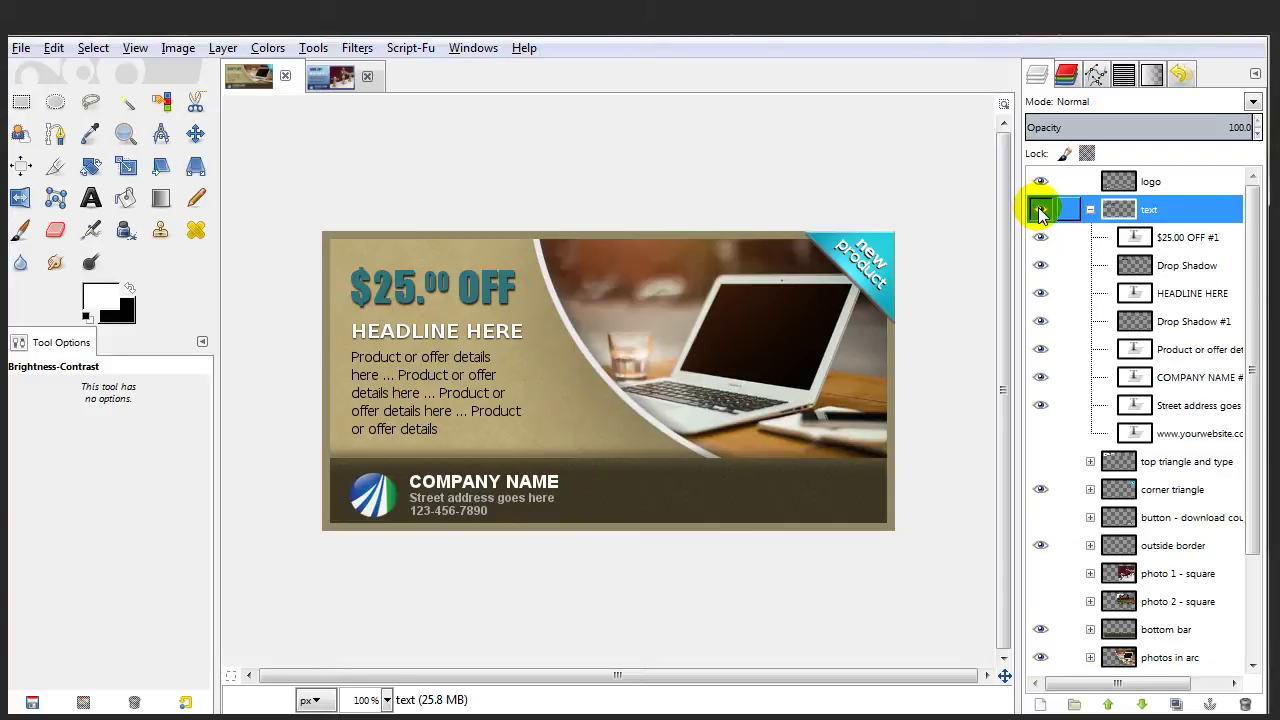
click(1040, 210)
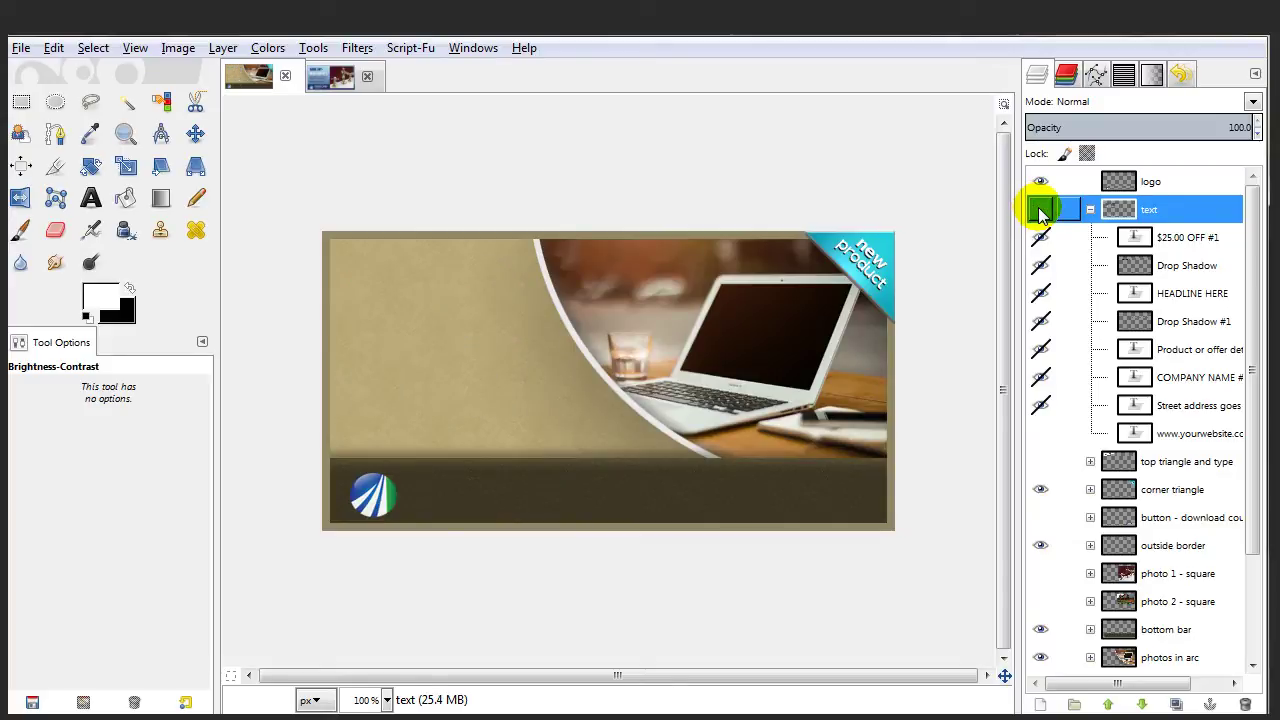
click(1040, 212)
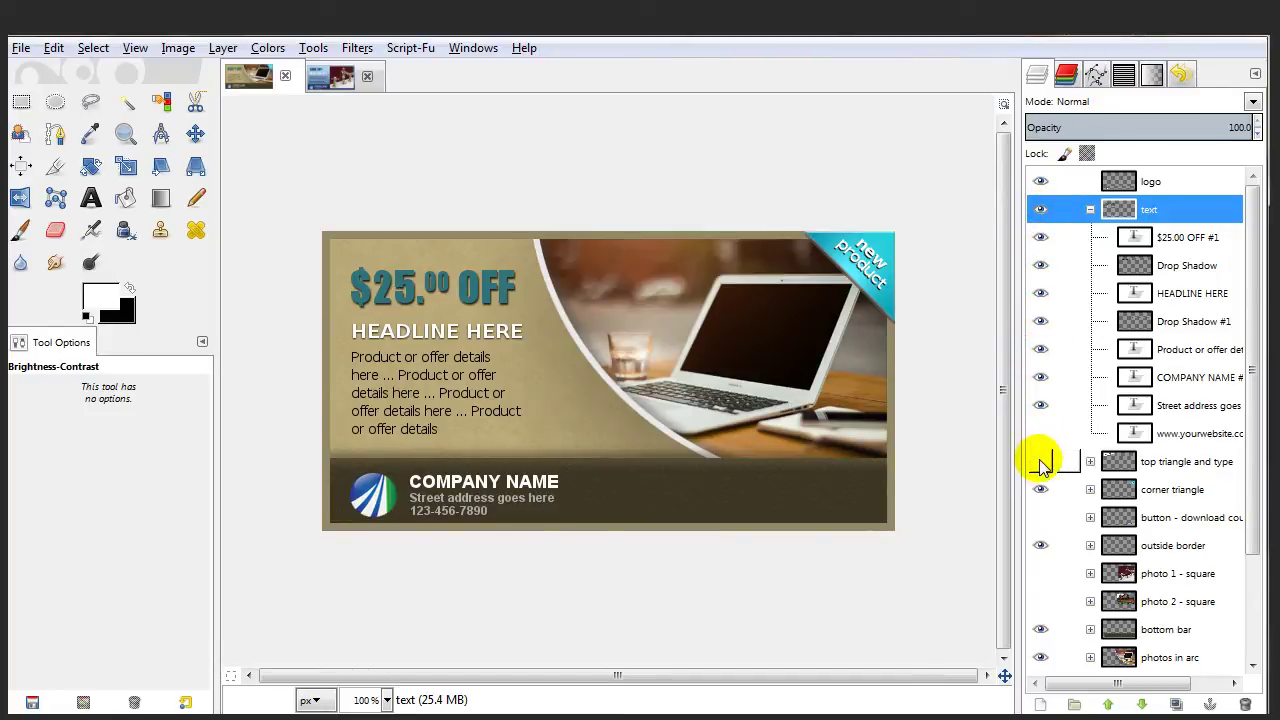
Toggle the corner triangle layer group's visibility off and back on.
click(1041, 492)
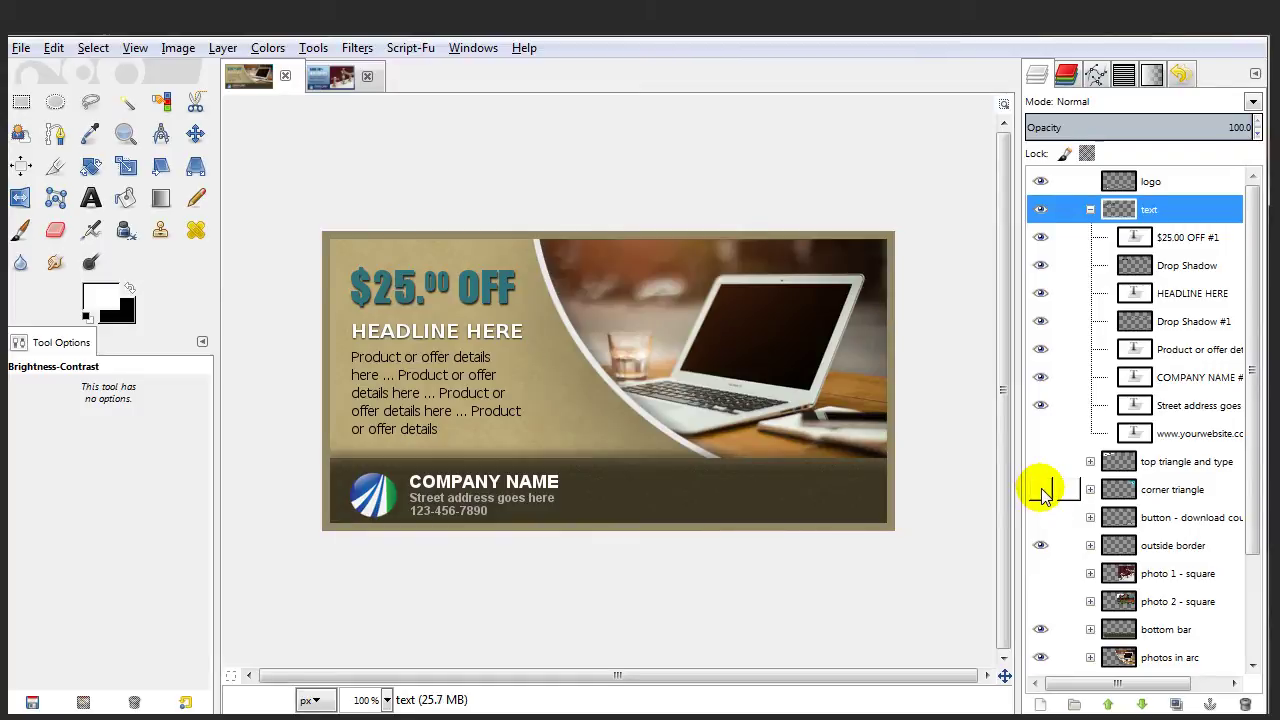
click(1041, 492)
click(1041, 490)
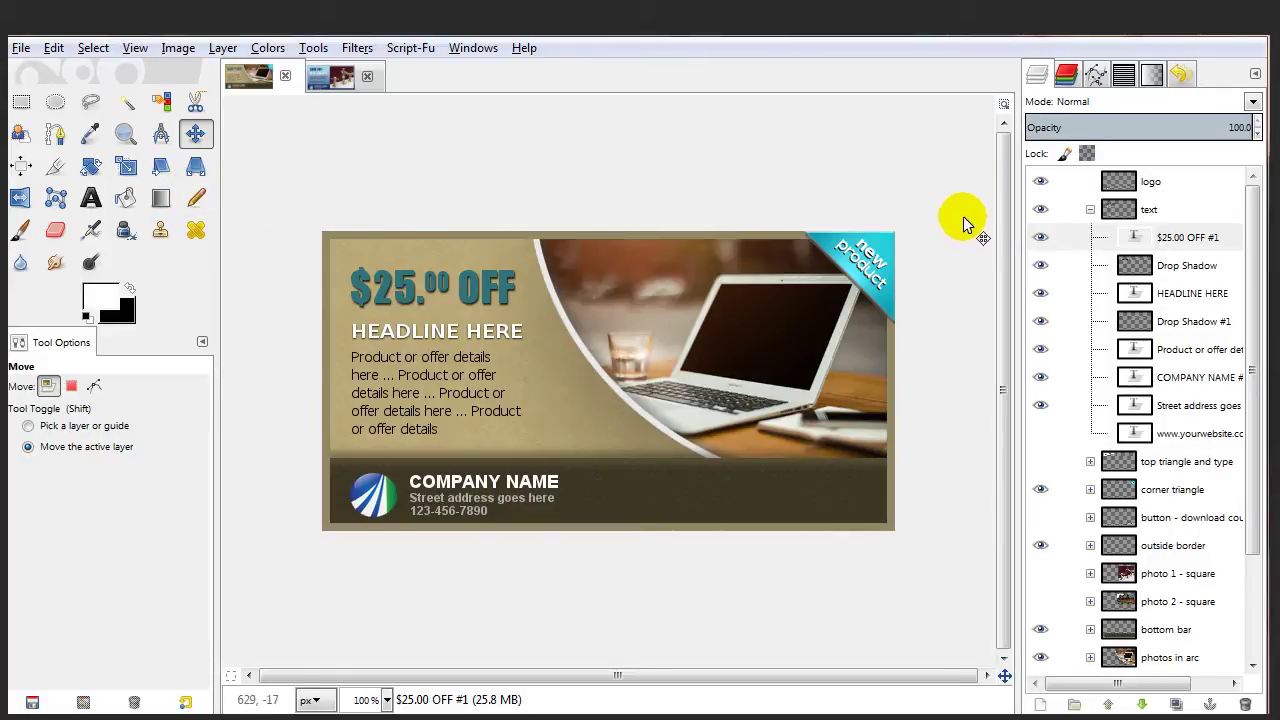
Link the $25.00 OFF #1 and Drop Shadow layers to try moving them together, and remove the links.
click(1128, 243)
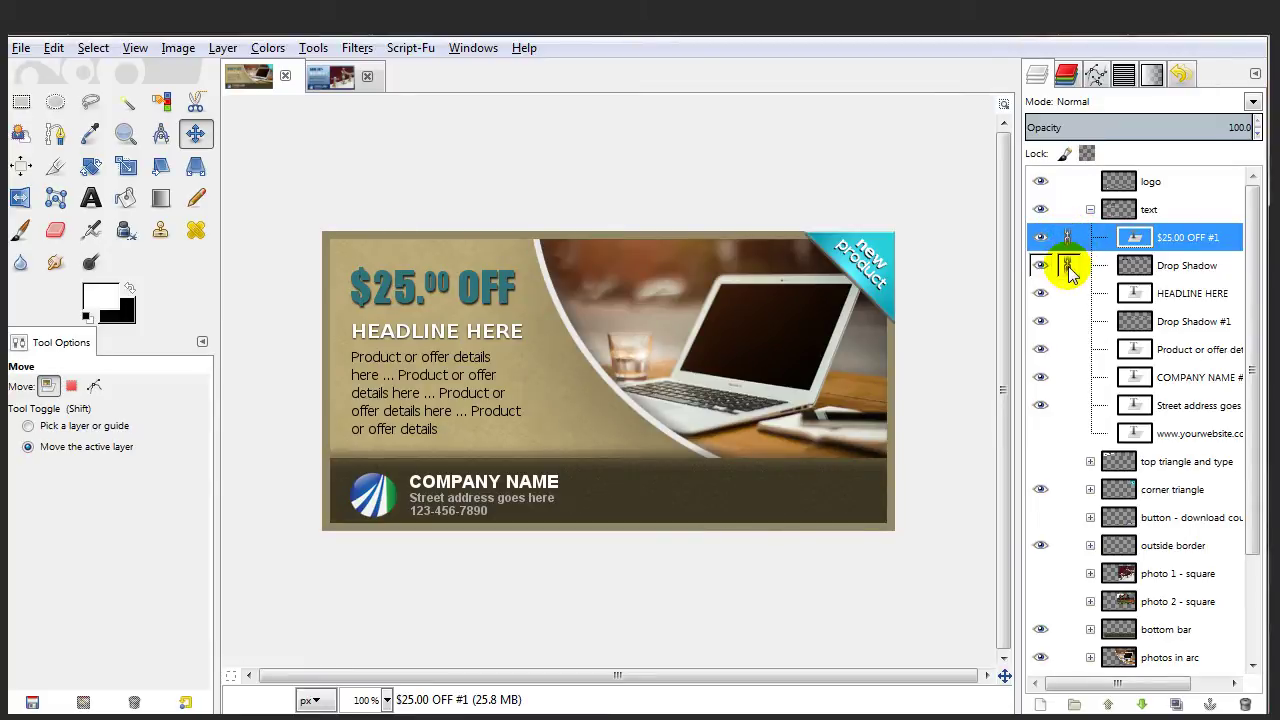
click(196, 134)
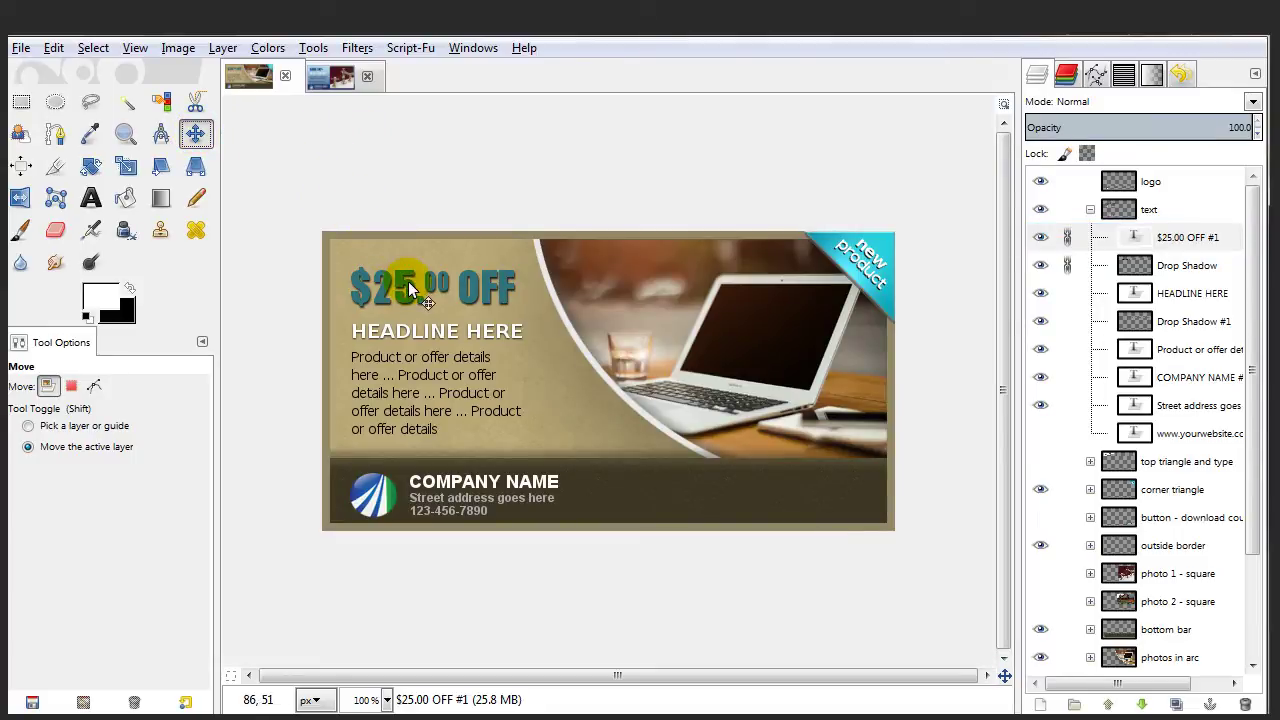
mouse_move(410, 289)
mouse_down()
mouse_move(509, 268)
mouse_move(409, 271)
mouse_move(410, 289)
mouse_up()
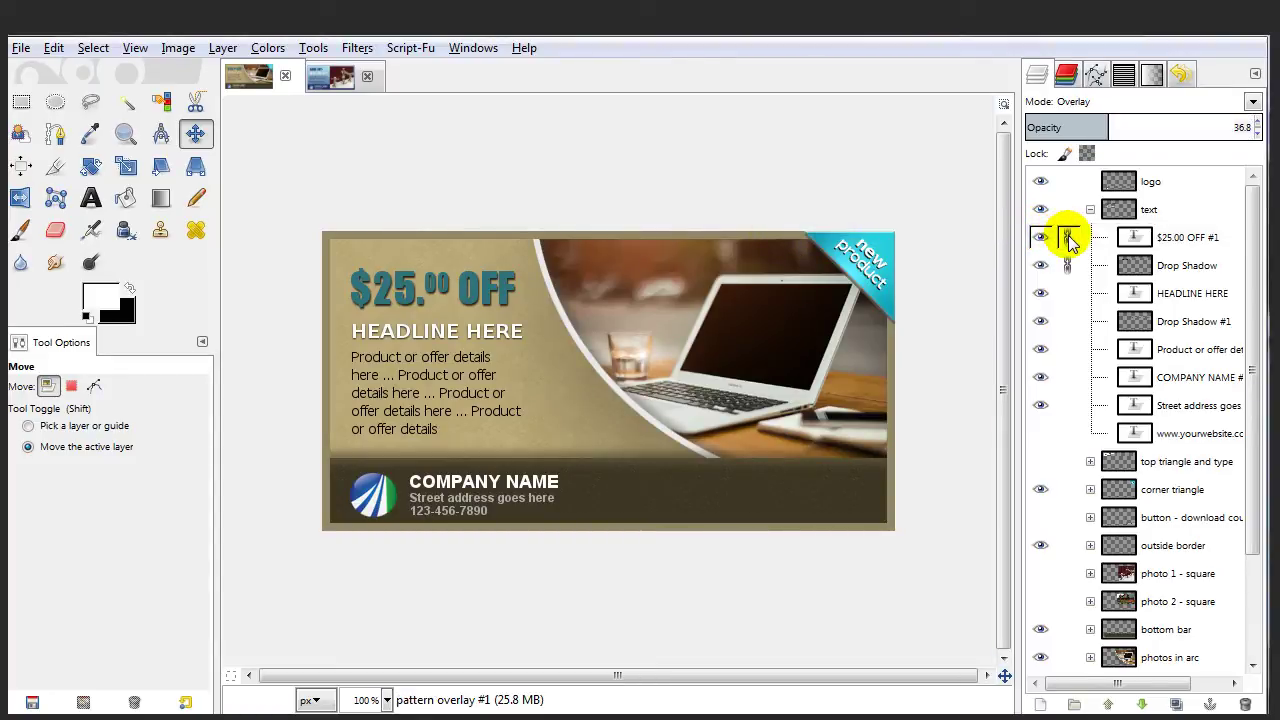
click(1068, 238)
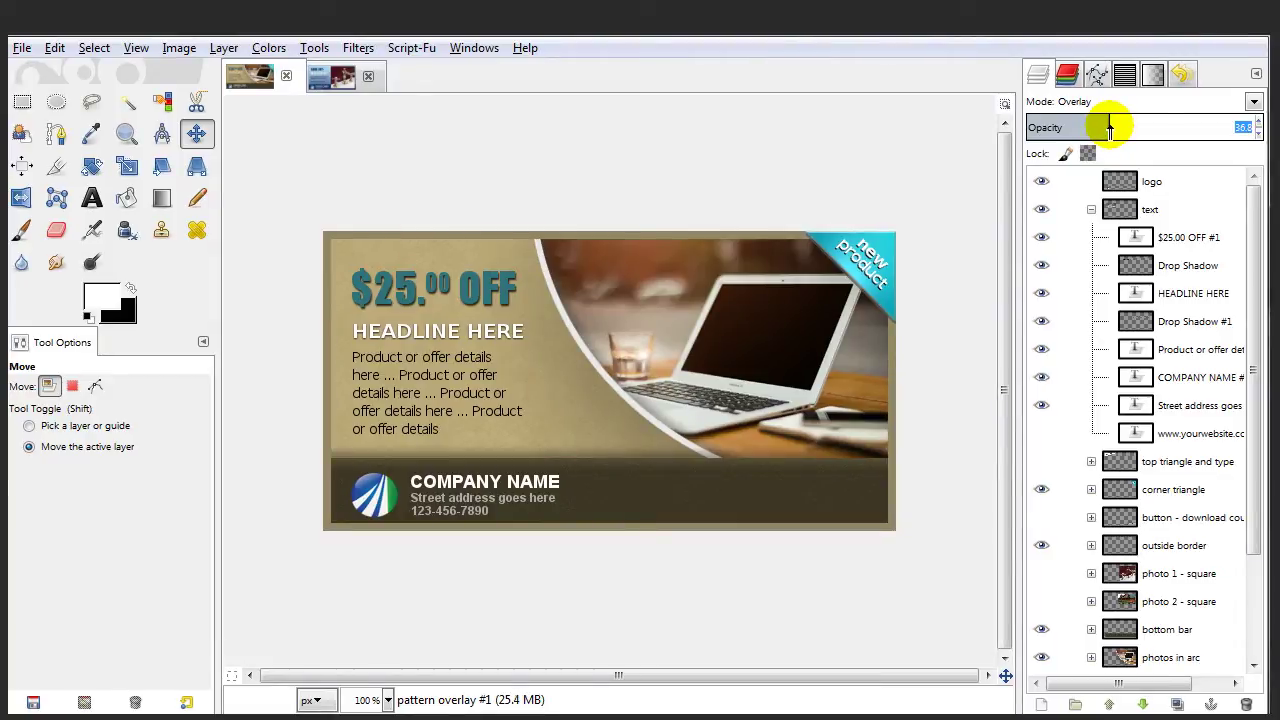
Set the opacity of the pattern overlay #1 layer in the background group to 36.0.
drag(1110, 130, 1108, 130)
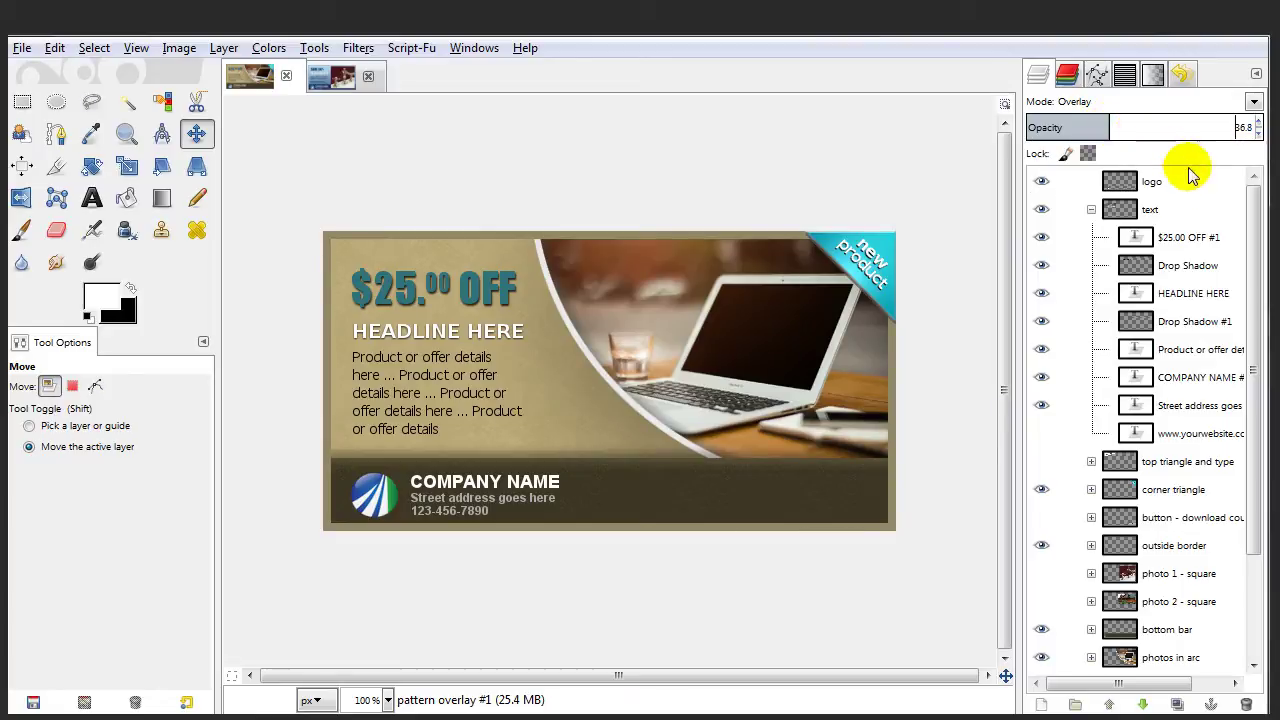
drag(1250, 275, 1257, 420)
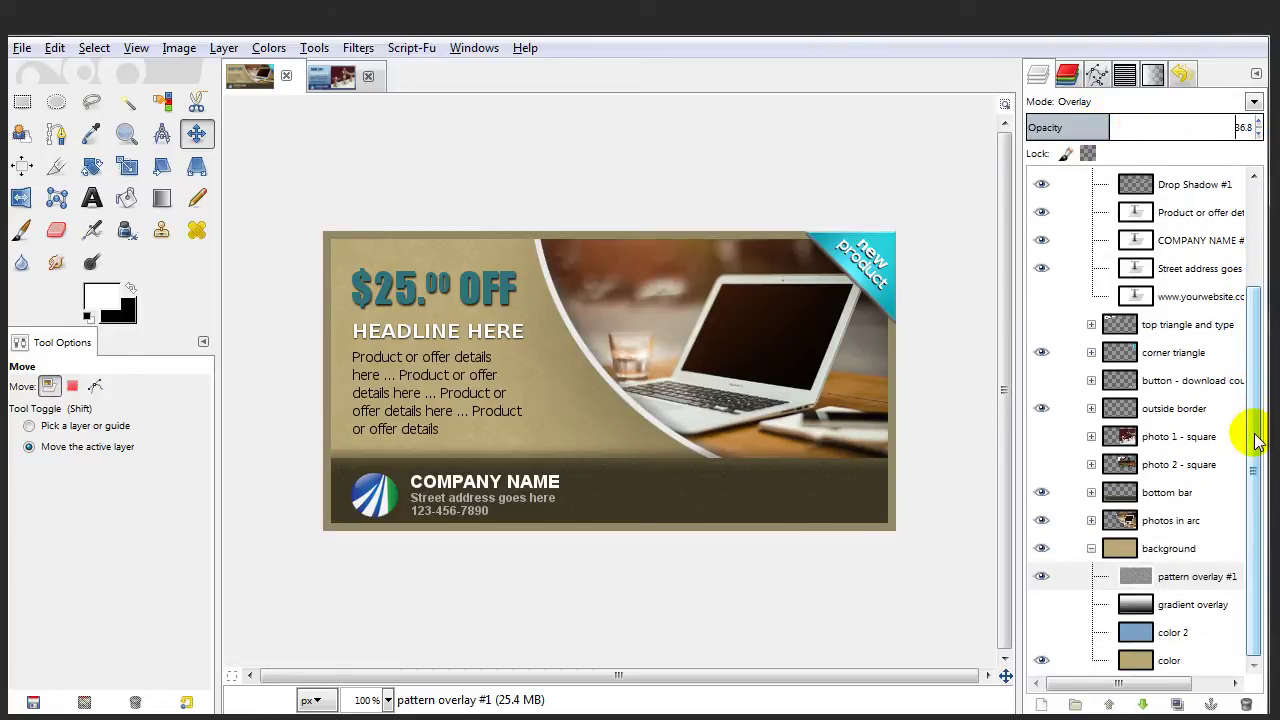
click(1177, 580)
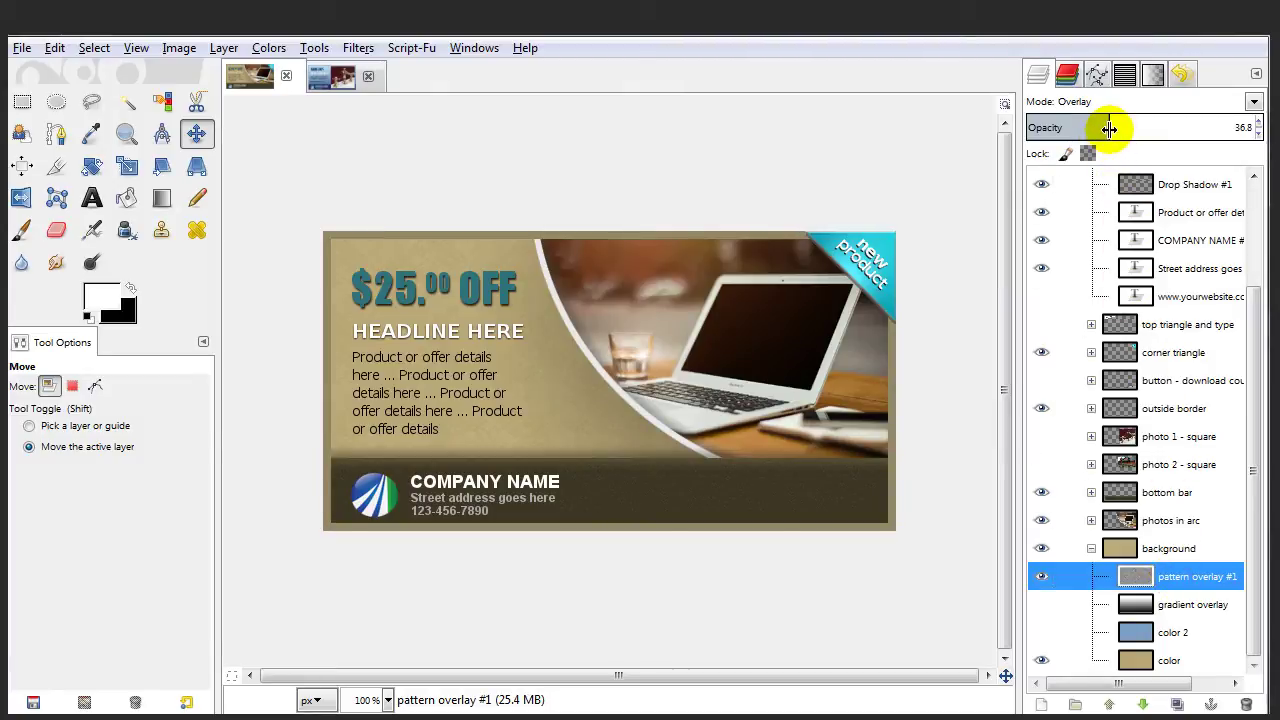
mouse_move(1110, 121)
mouse_down()
mouse_move(1246, 114)
mouse_move(1046, 120)
mouse_move(1214, 126)
mouse_move(1143, 140)
mouse_move(1106, 130)
mouse_up()
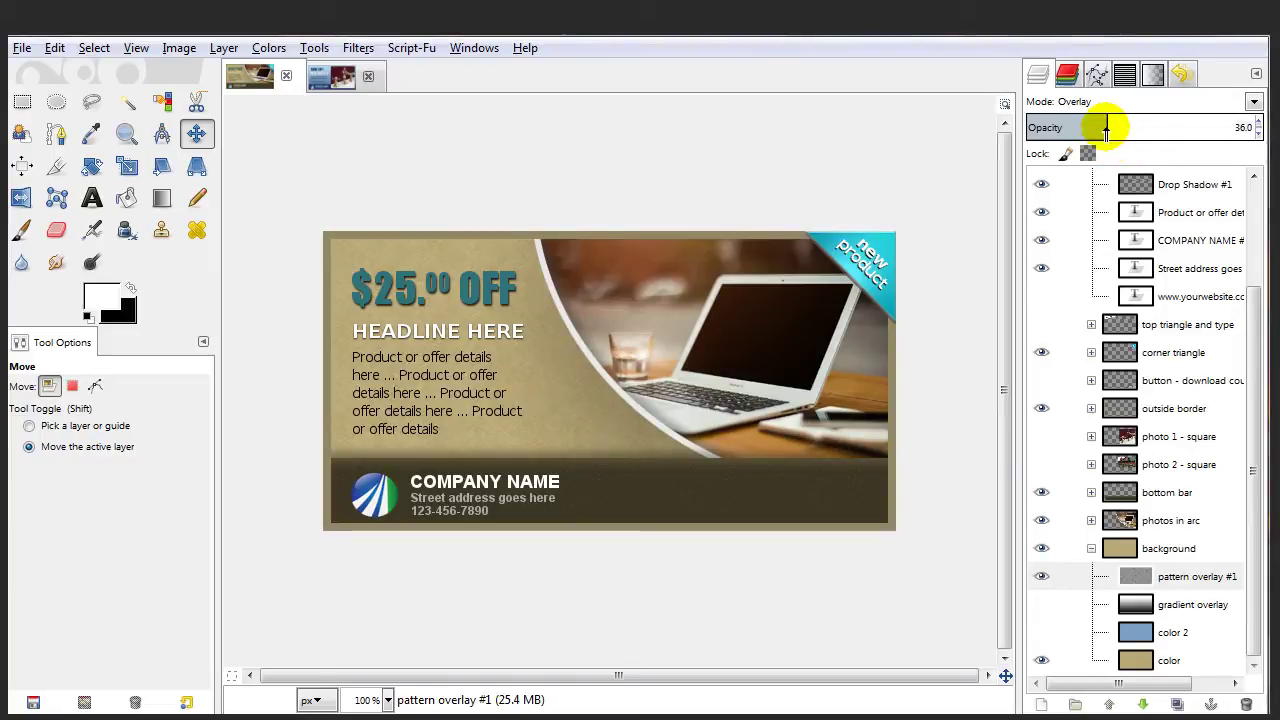
Step back through the undo history to the second Link/Unlink item entry before the layer opacity change.
click(1183, 76)
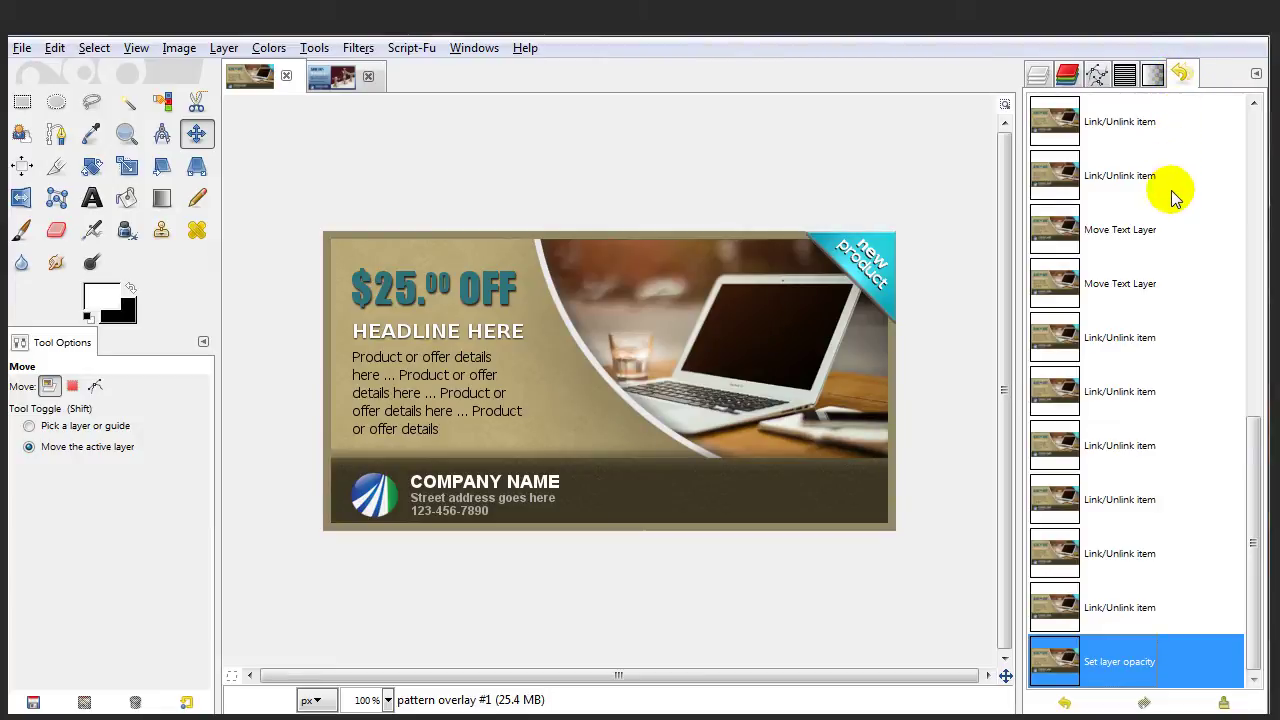
click(1123, 607)
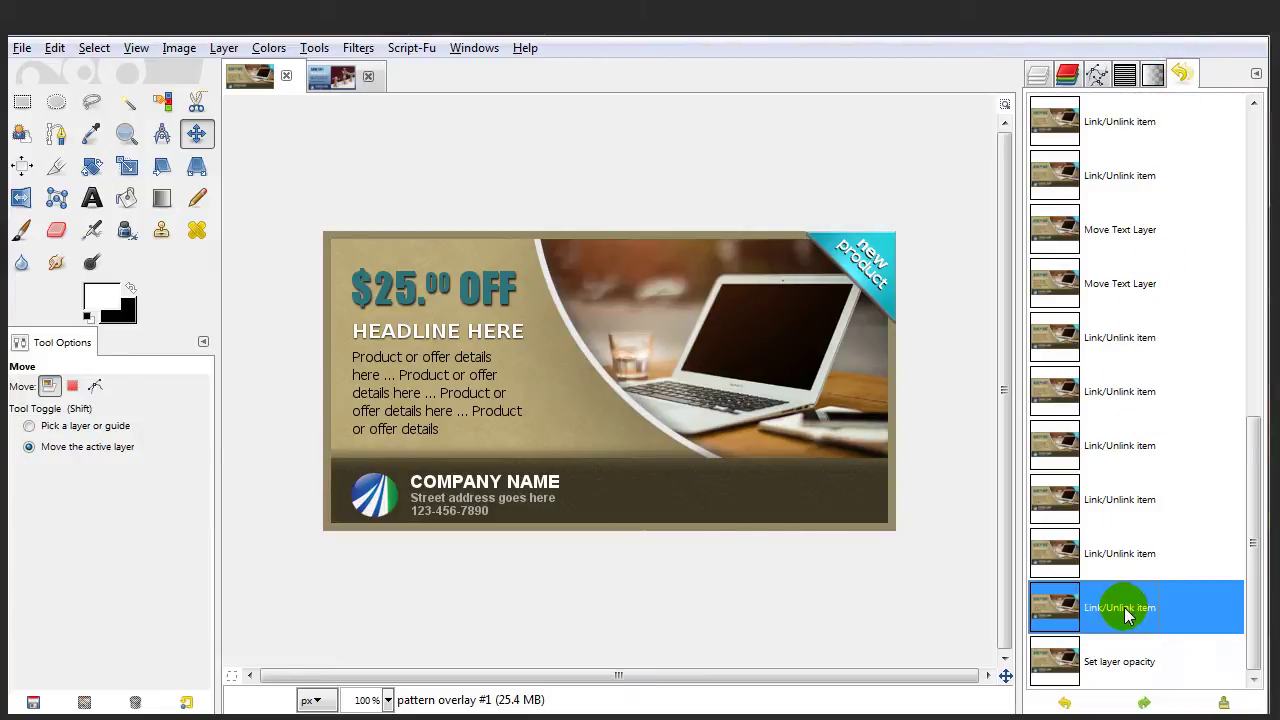
click(1122, 558)
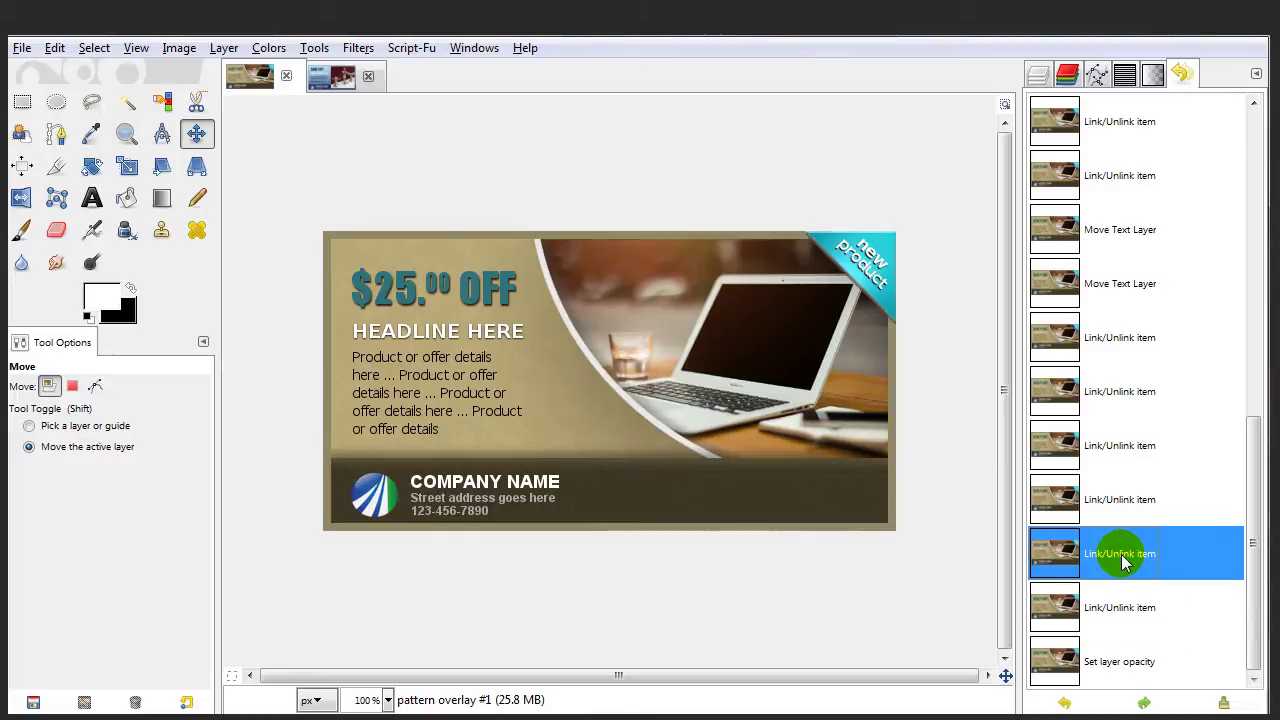
Step back through the undo history to the Move Text Layer entries, and return to the latest Set layer opacity entry.
click(1131, 505)
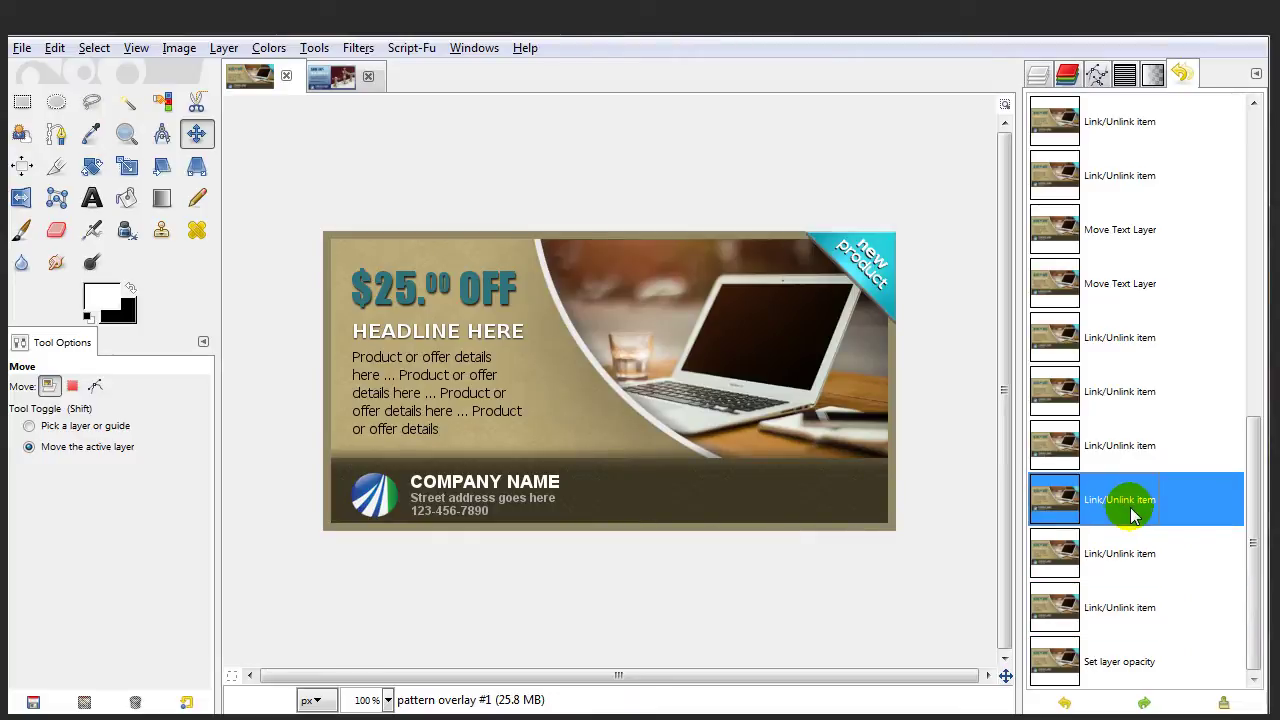
click(1133, 288)
click(1136, 238)
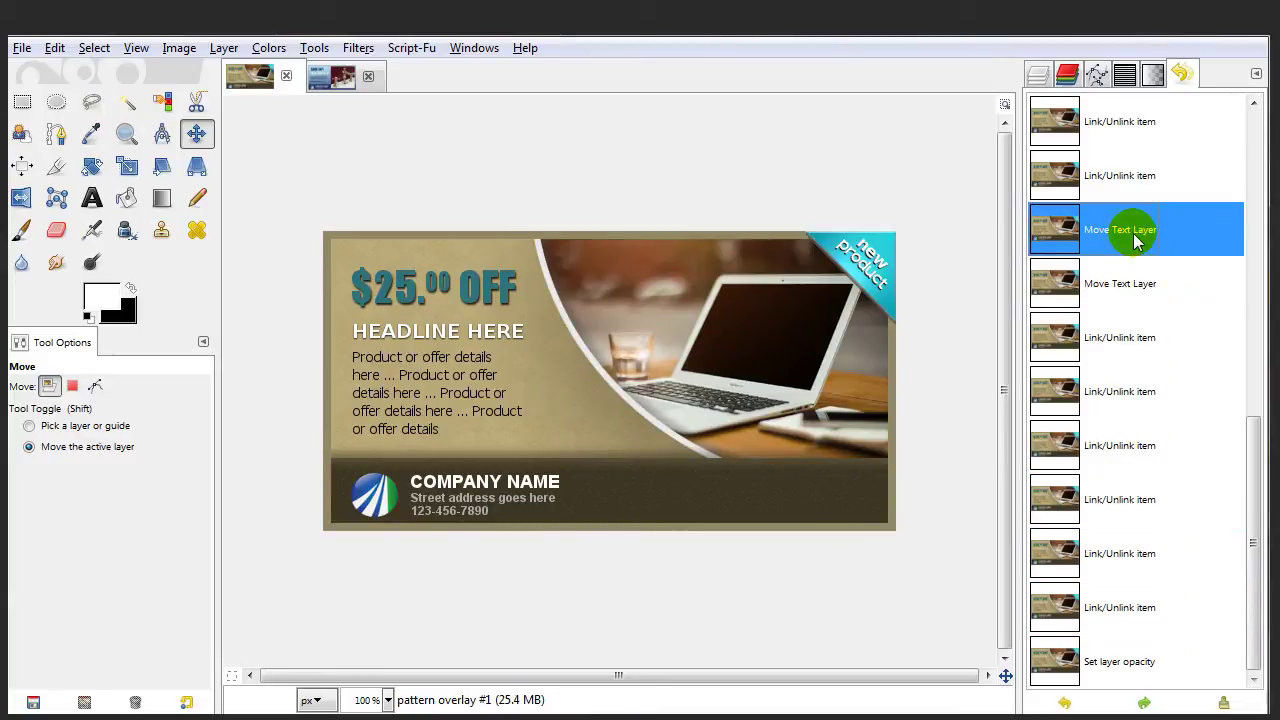
click(1144, 180)
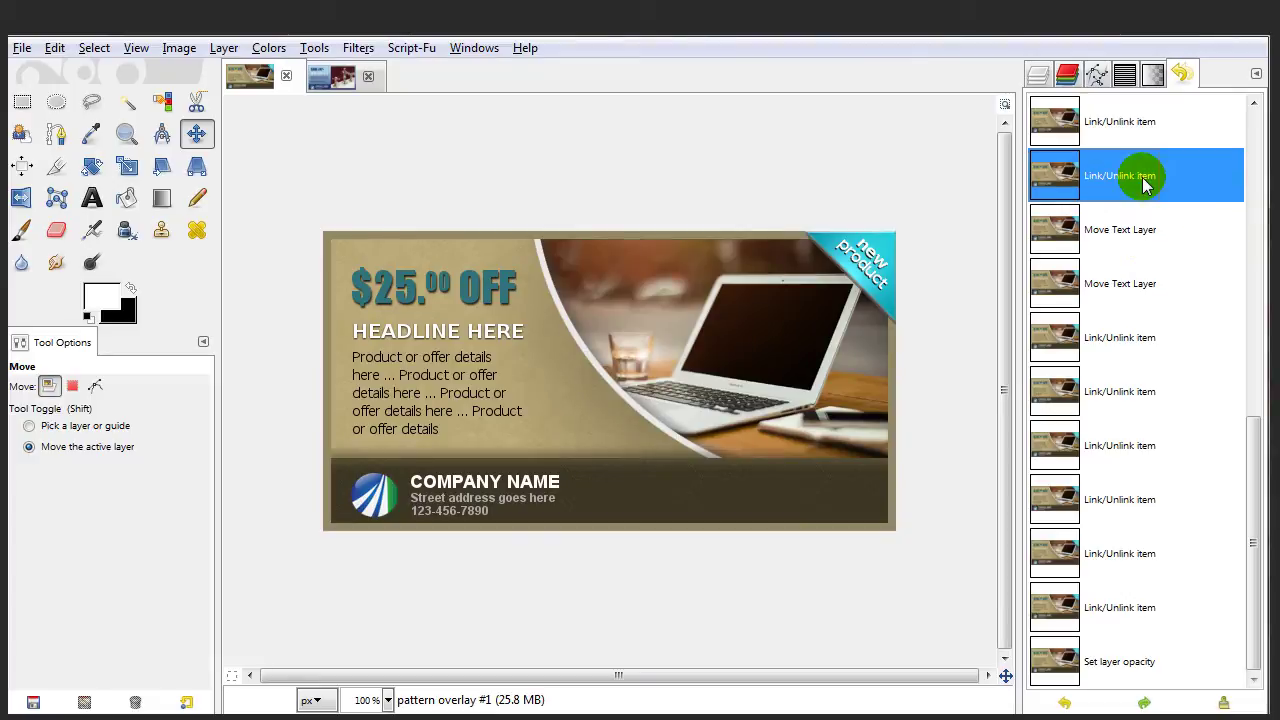
click(1142, 231)
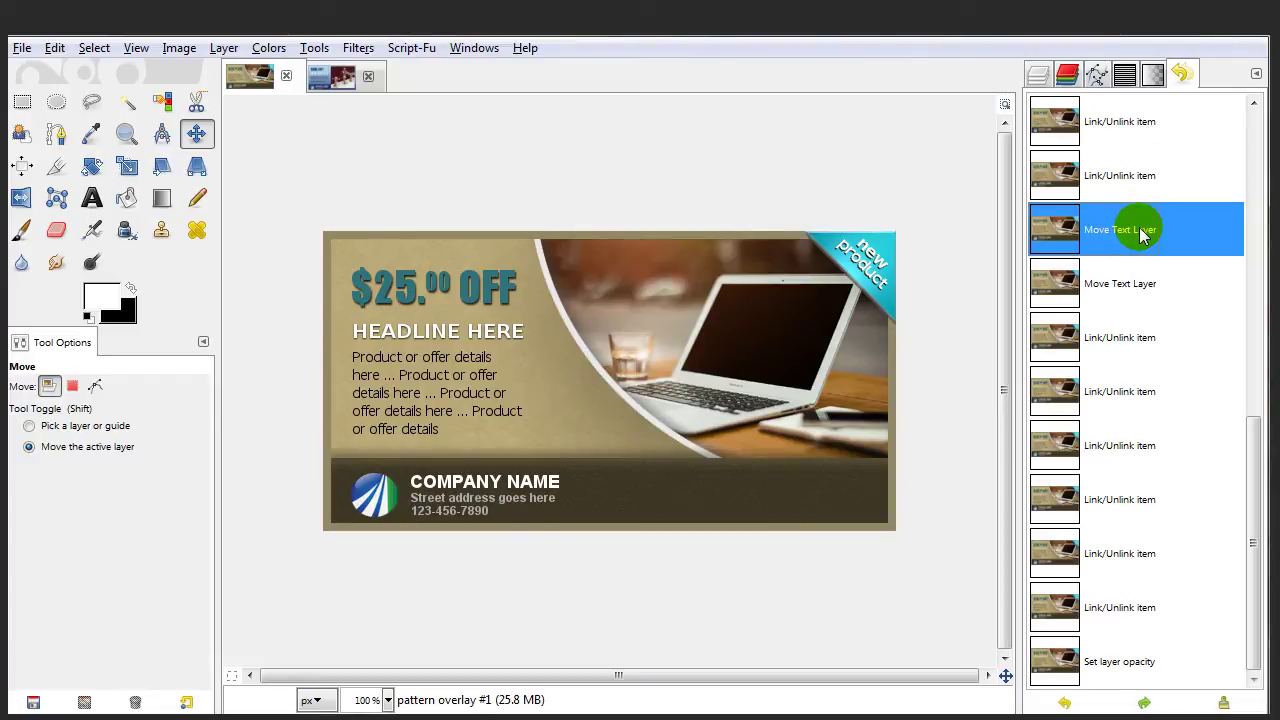
click(1117, 668)
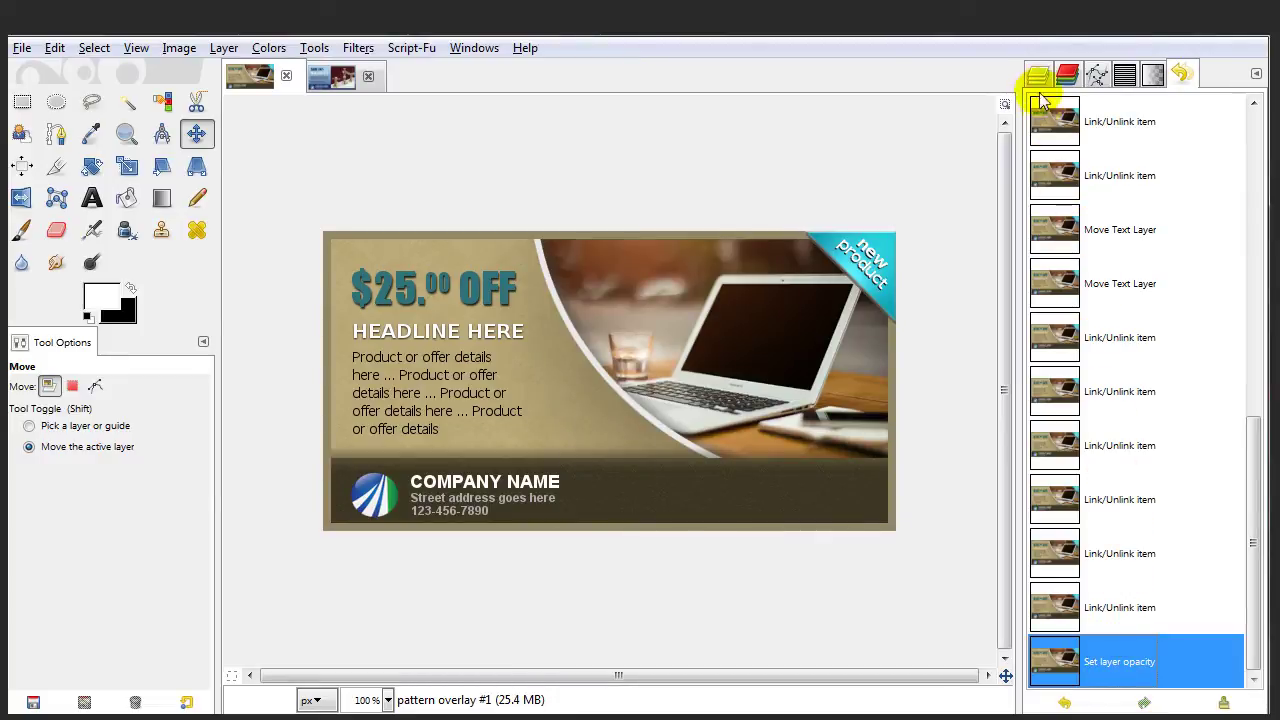
Activate the Text tool, go through the text layers below Drop Shadow #1, and open the Product or offer details layer for editing.
click(1039, 77)
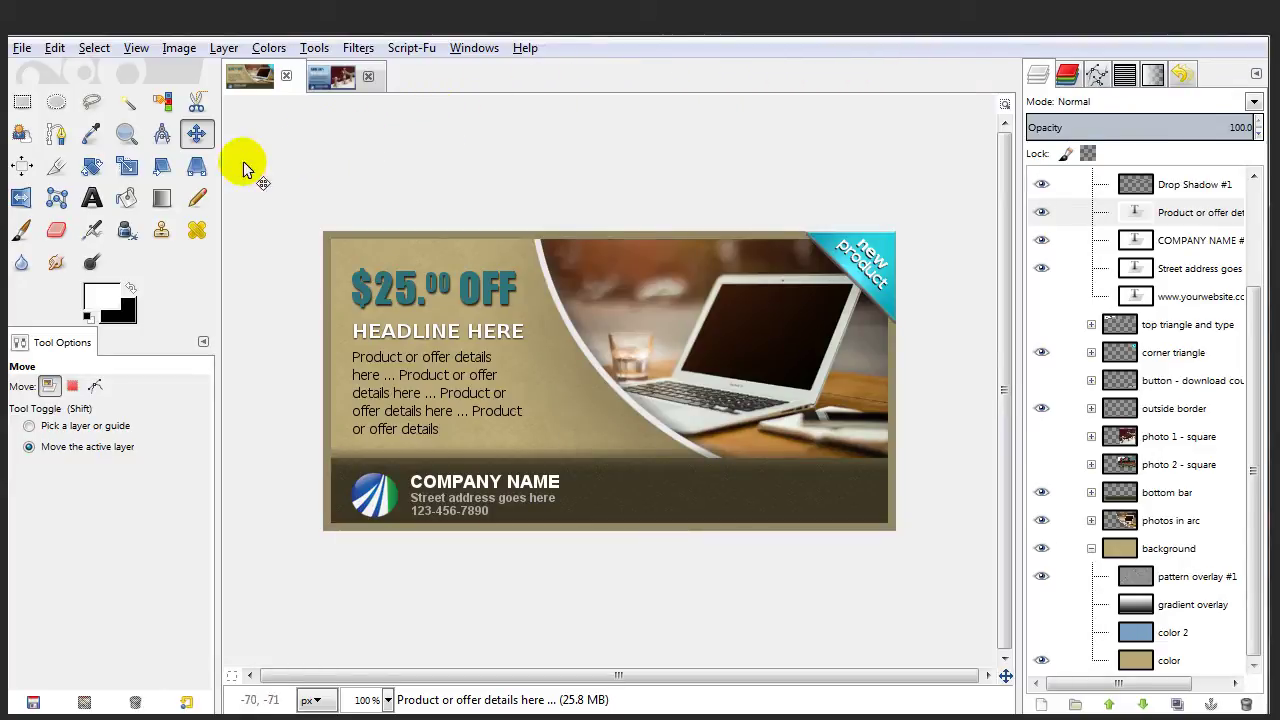
click(91, 198)
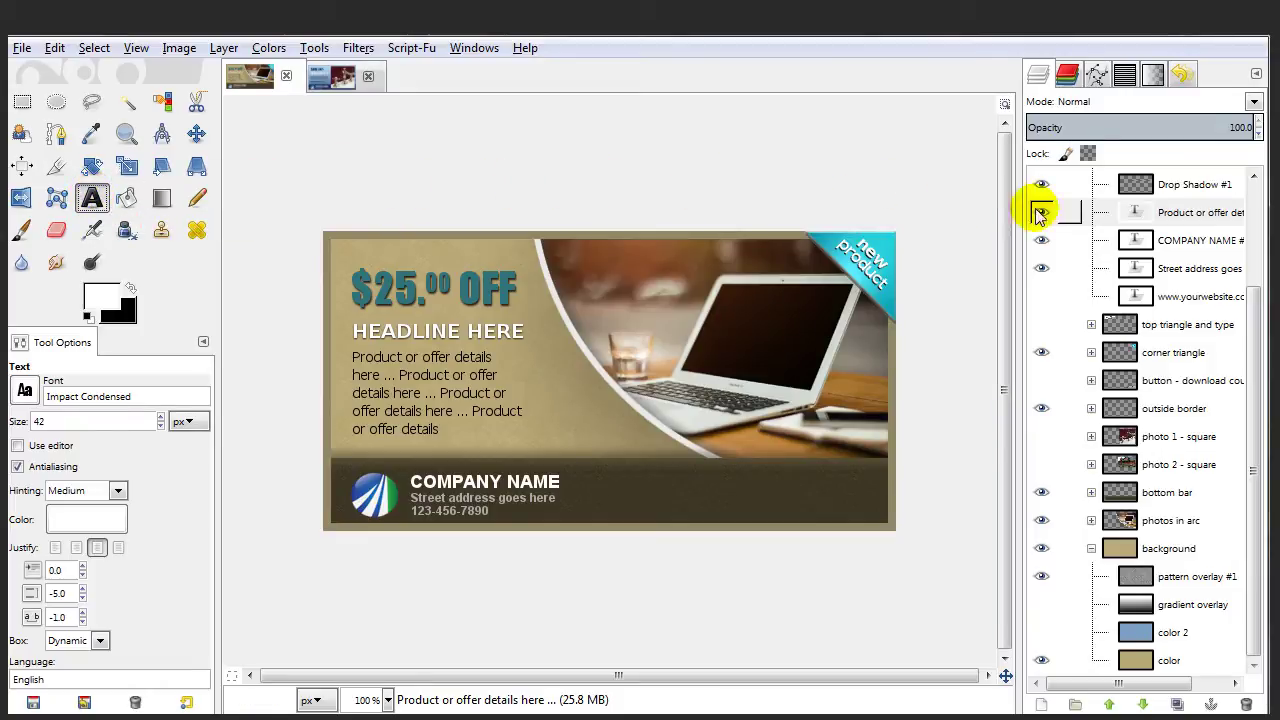
click(1180, 222)
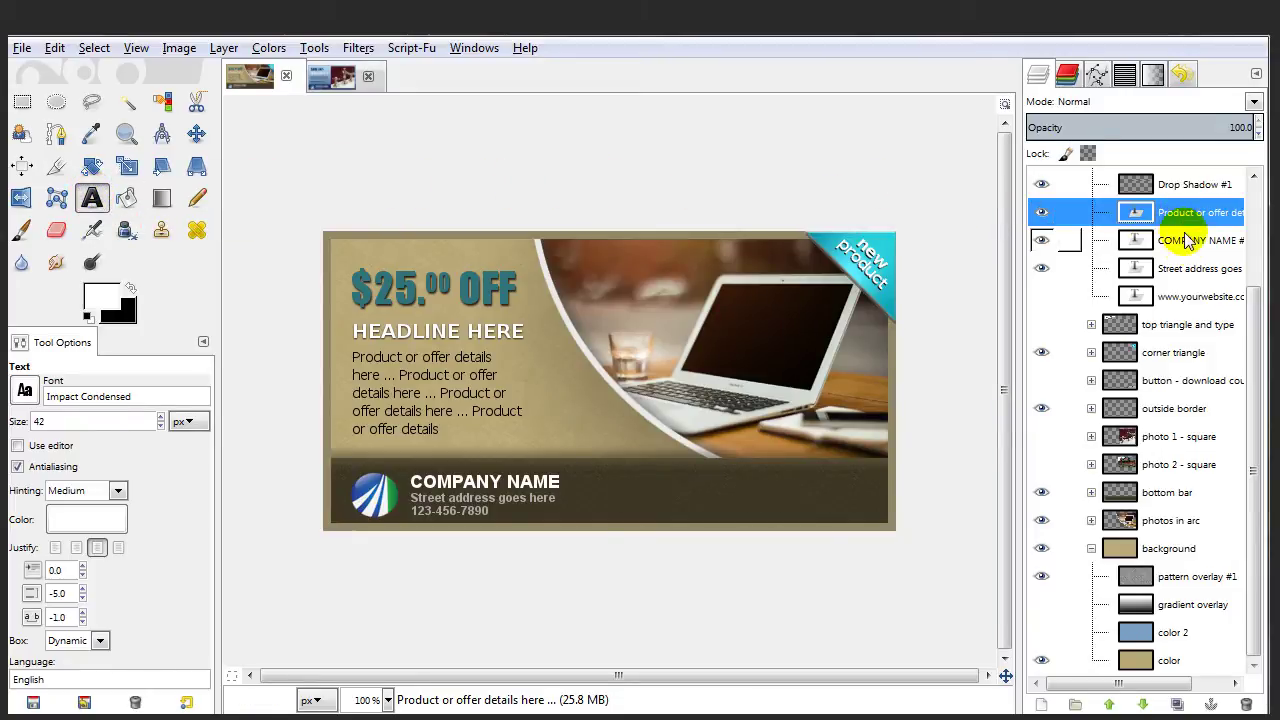
click(1186, 244)
click(1190, 268)
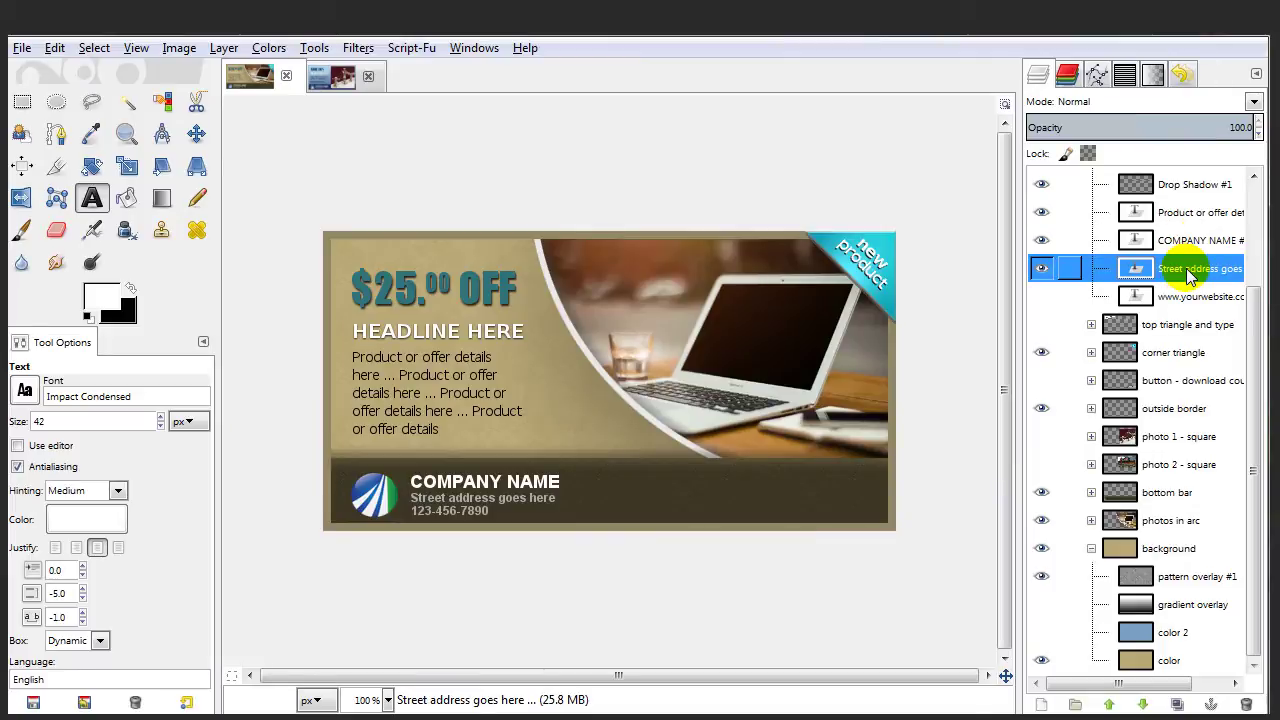
click(1192, 298)
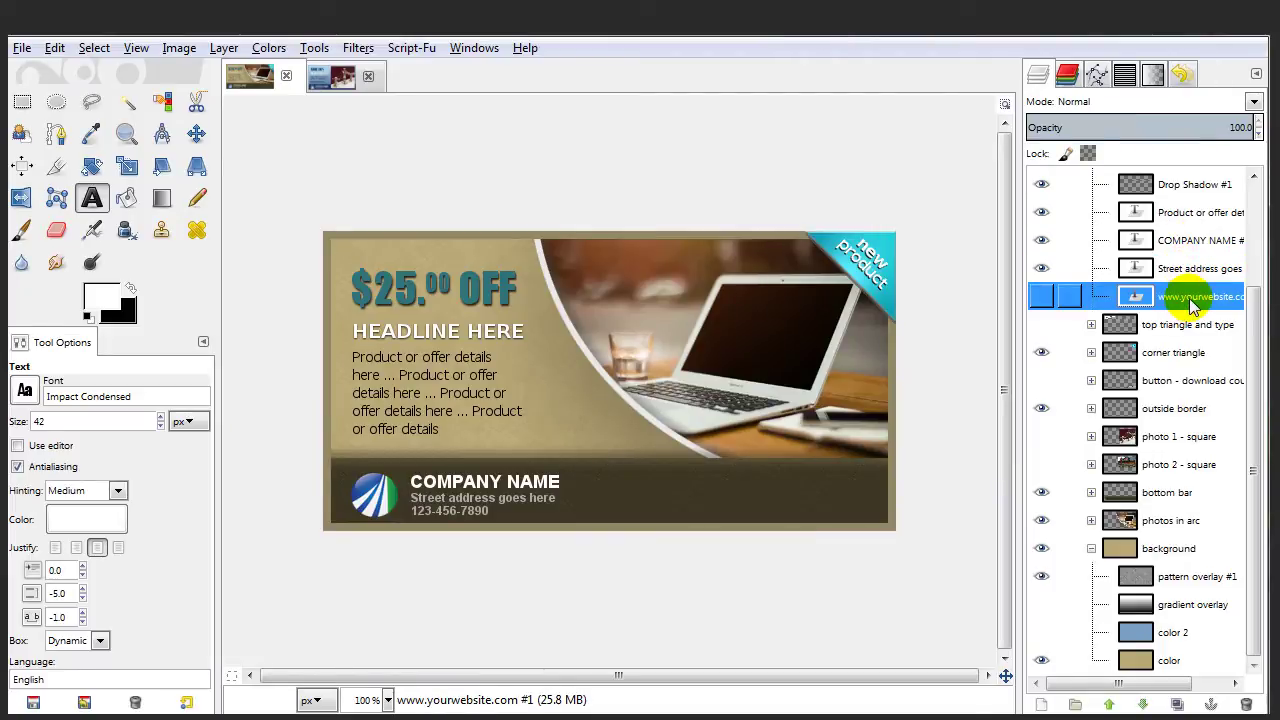
click(1190, 222)
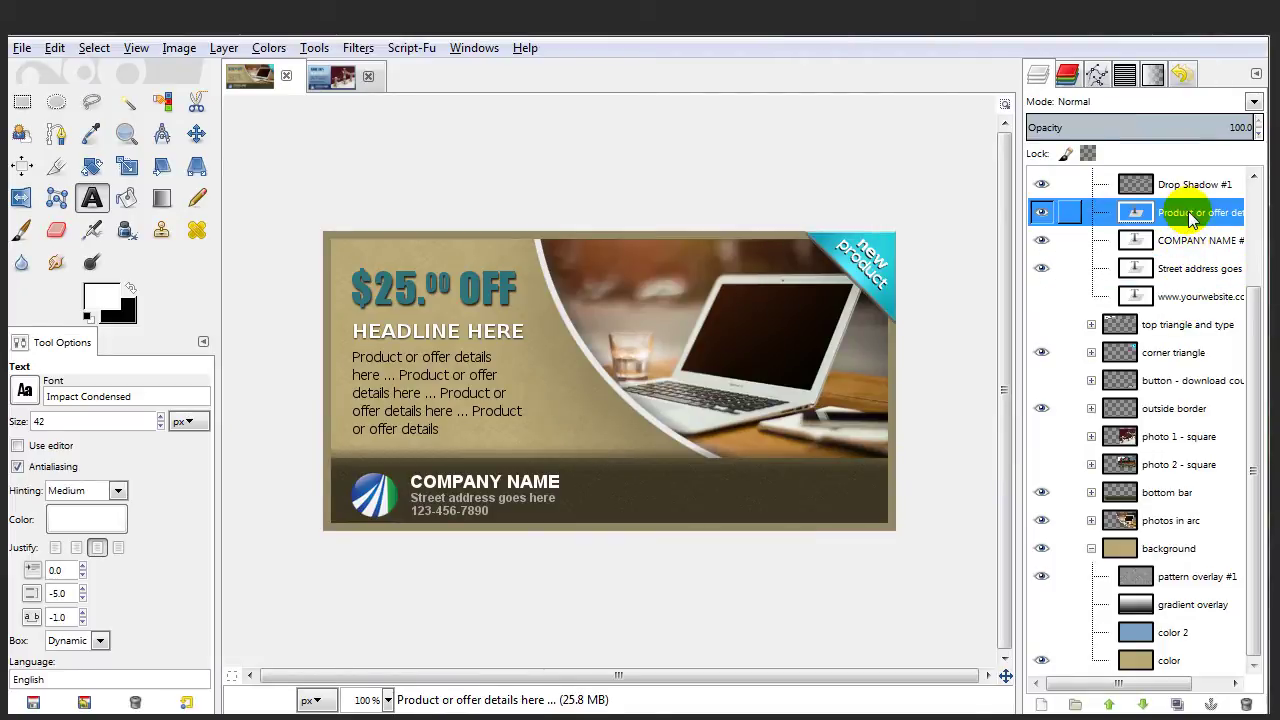
double_click(1188, 225)
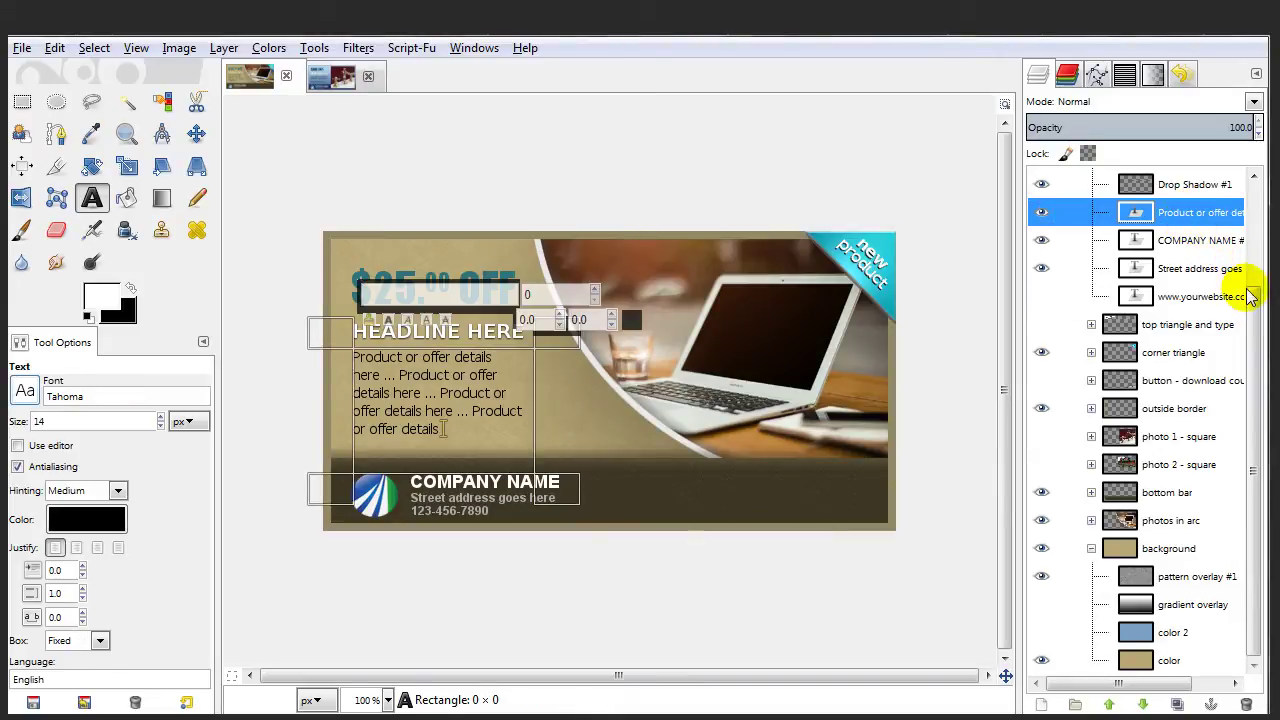
Open the $25.00 OFF text layer for editing and toggle its visibility off and back on.
scroll(1258, 310, up, 1)
drag(1258, 310, 1256, 214)
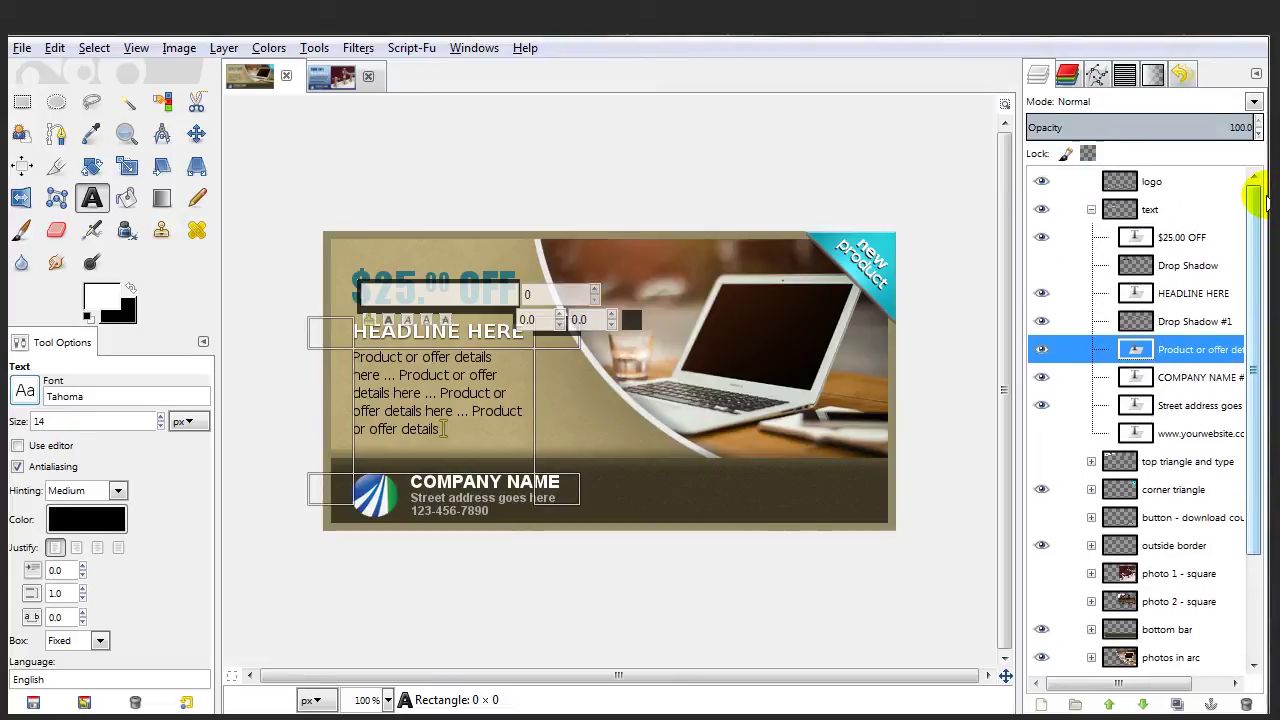
double_click(1178, 243)
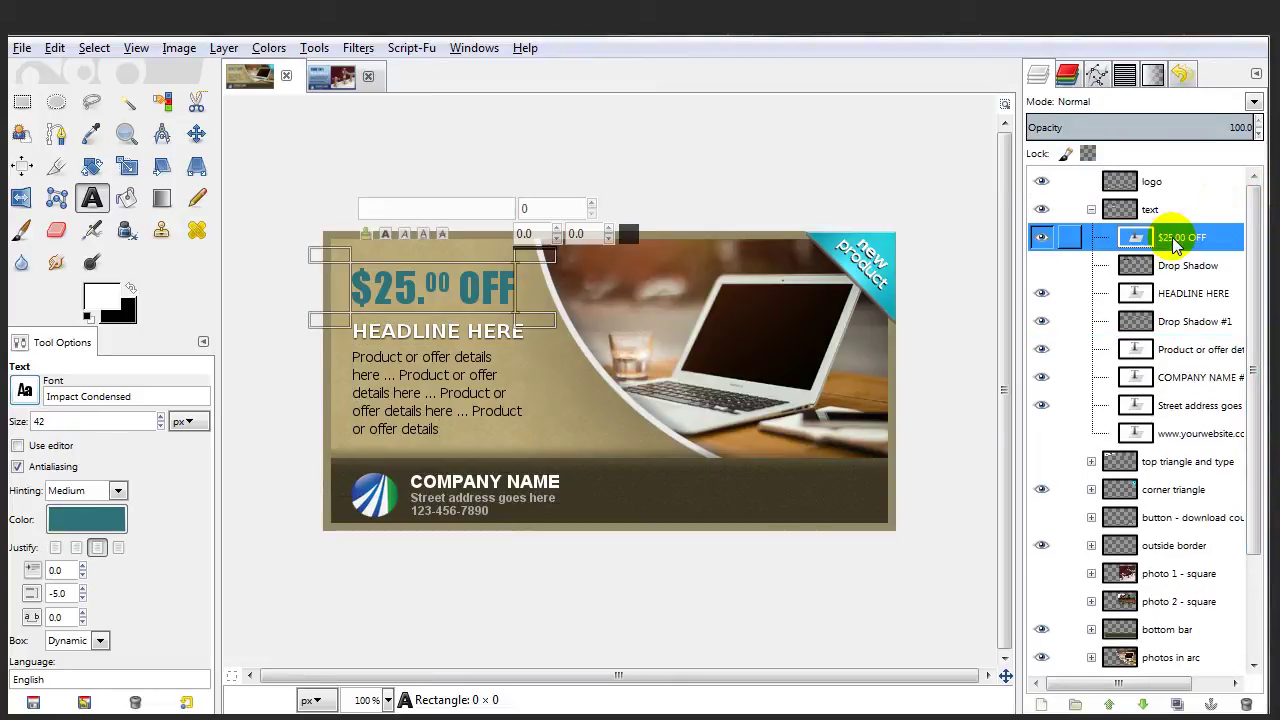
click(1041, 237)
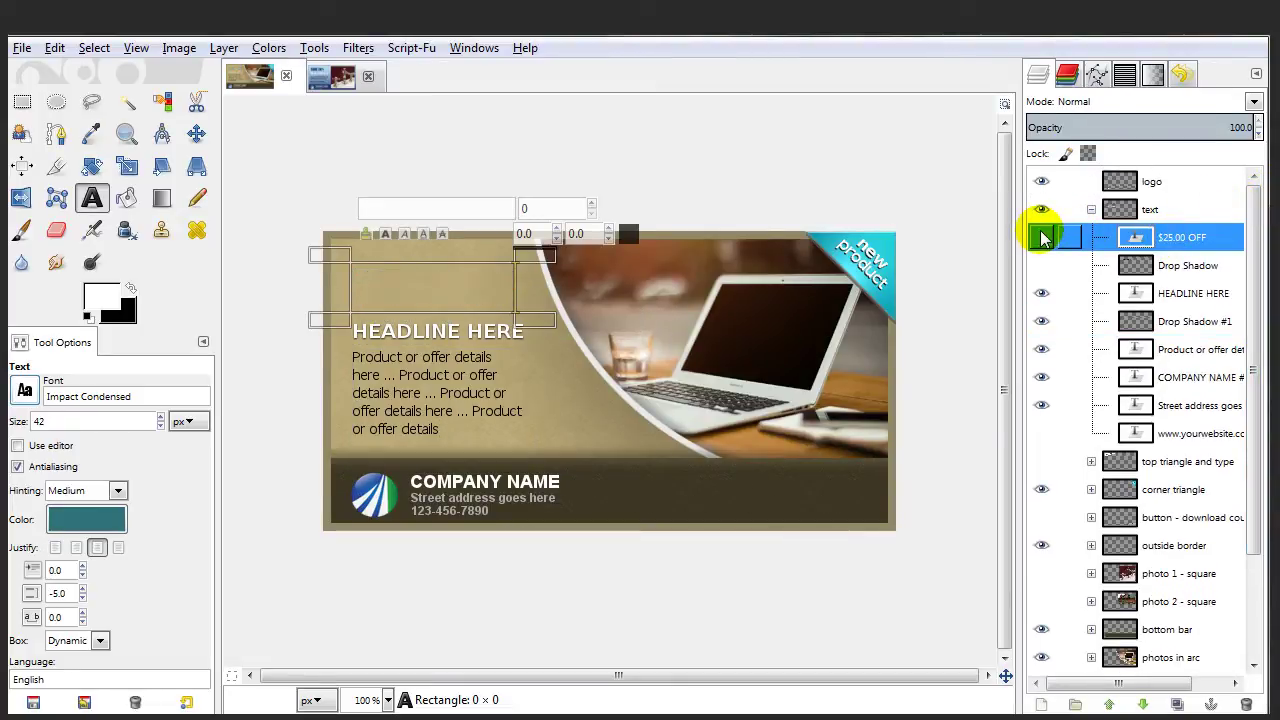
click(1041, 237)
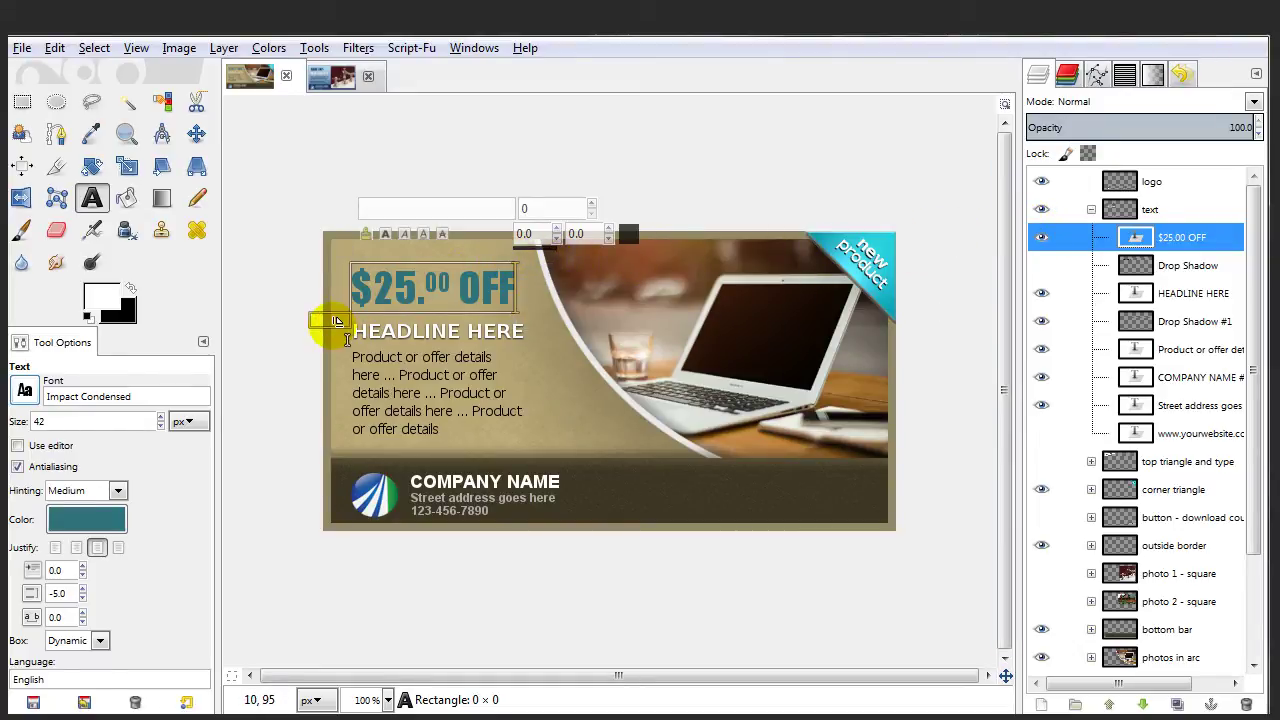
Replace the $25.00 OFF text on the ad with SAVE 30%.
click(359, 272)
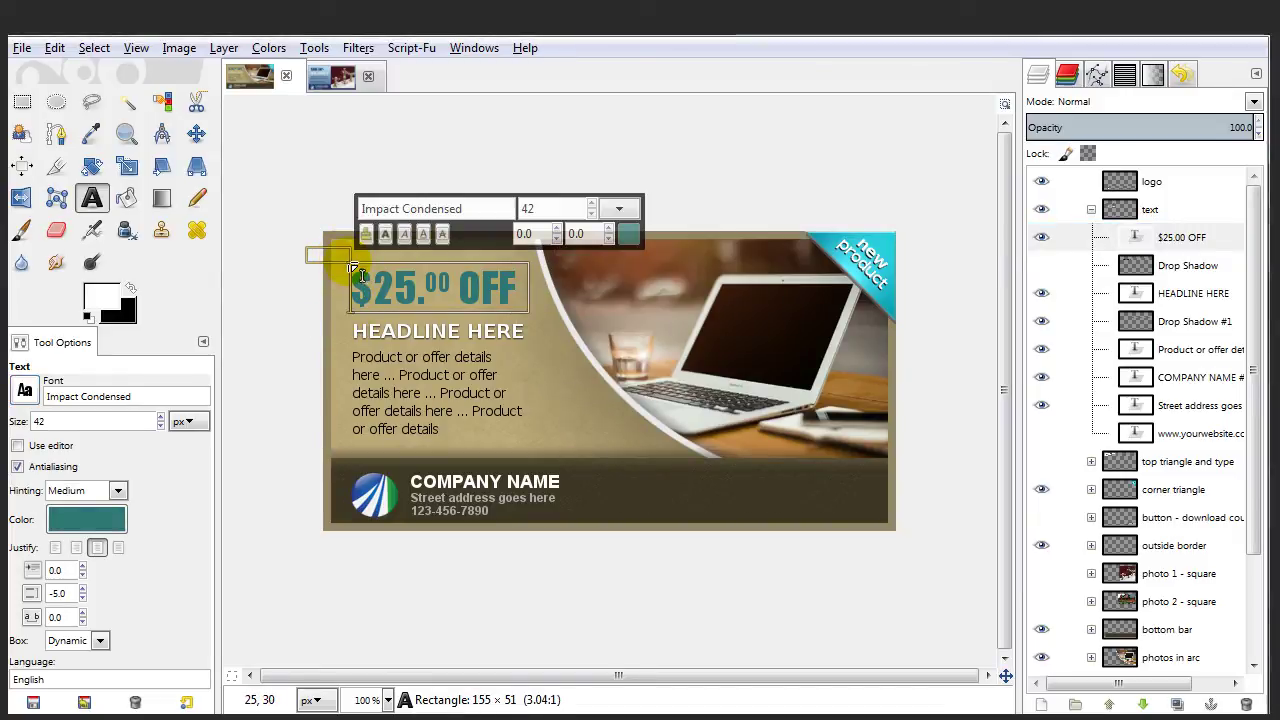
drag(358, 279, 519, 280)
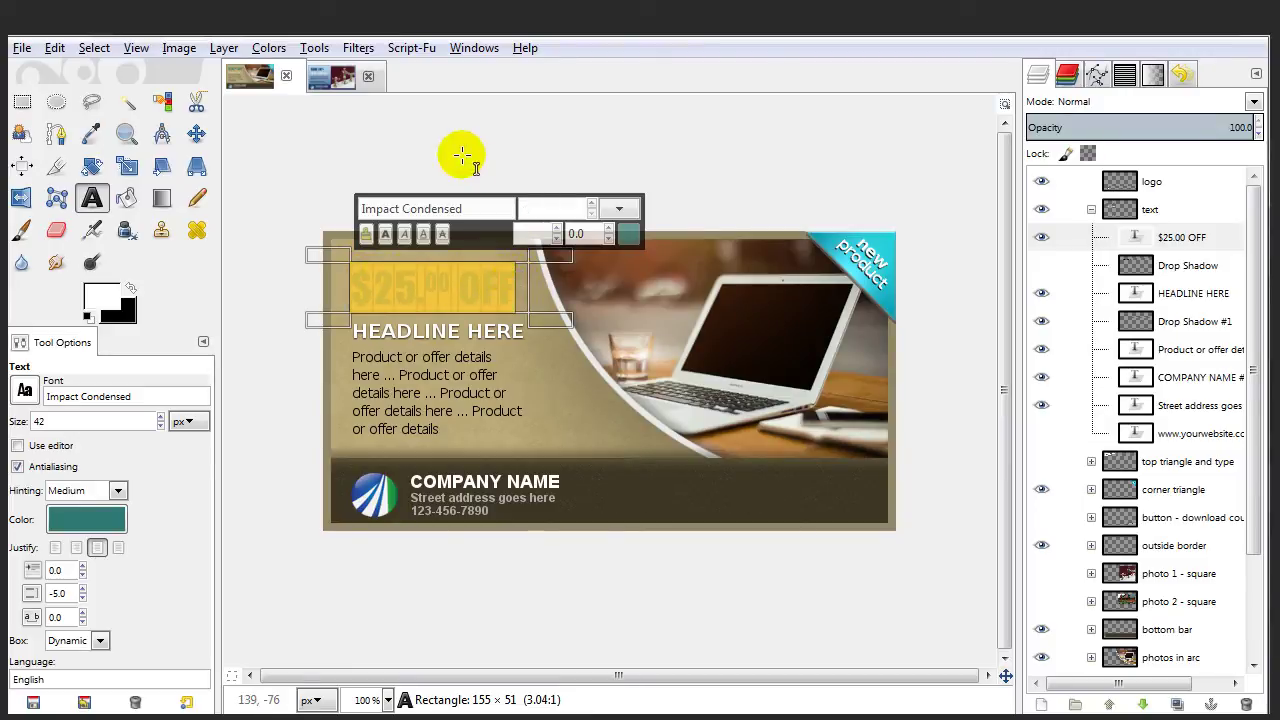
key(BackSpace)
text(SA)
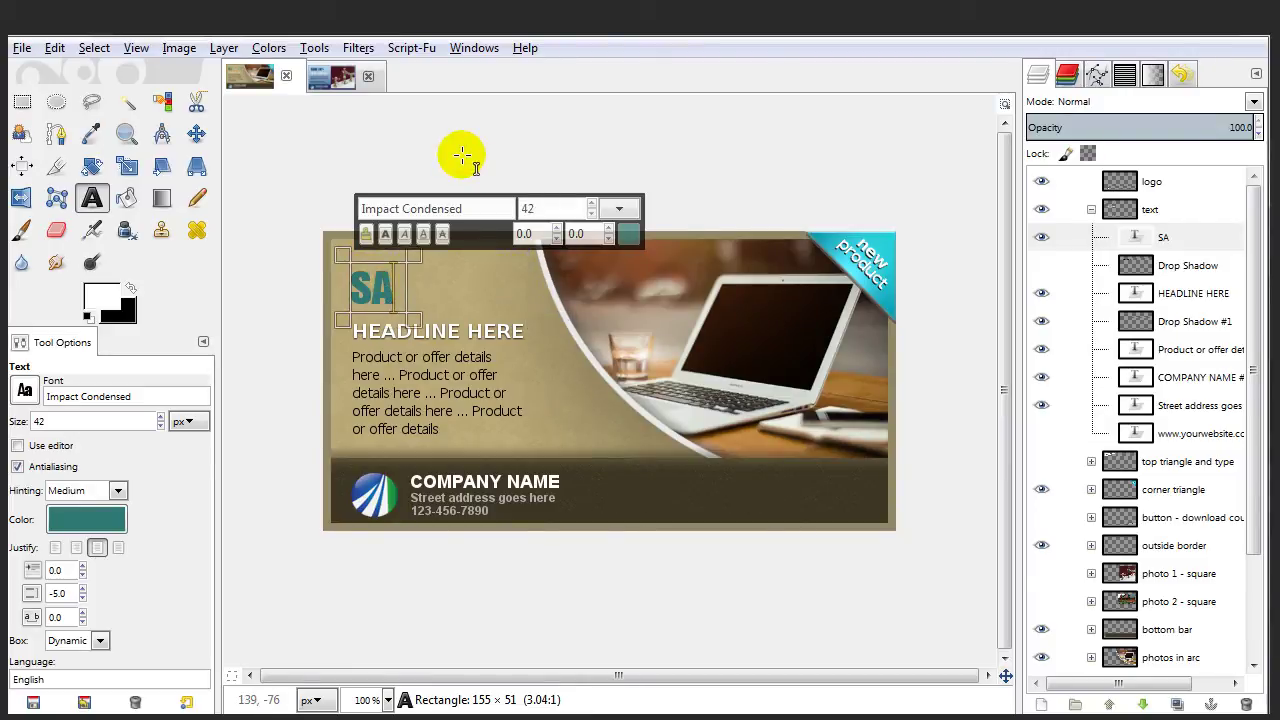
text(VE 3)
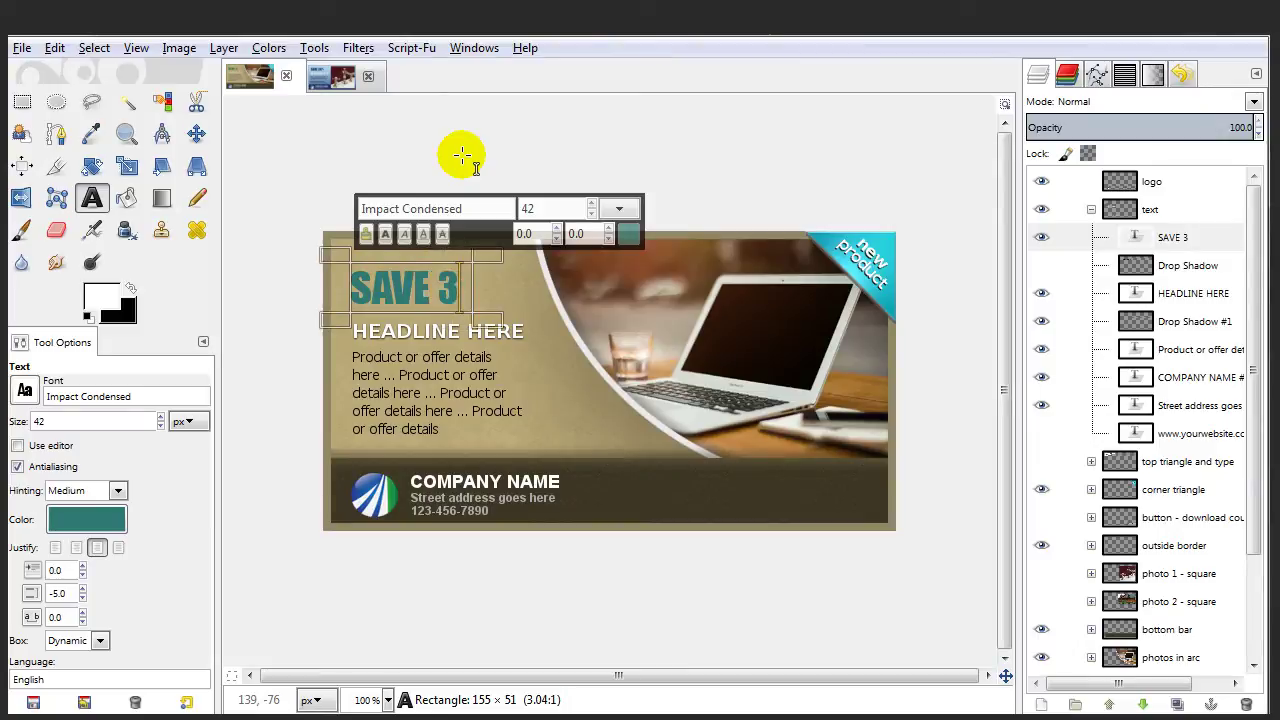
text(0%)
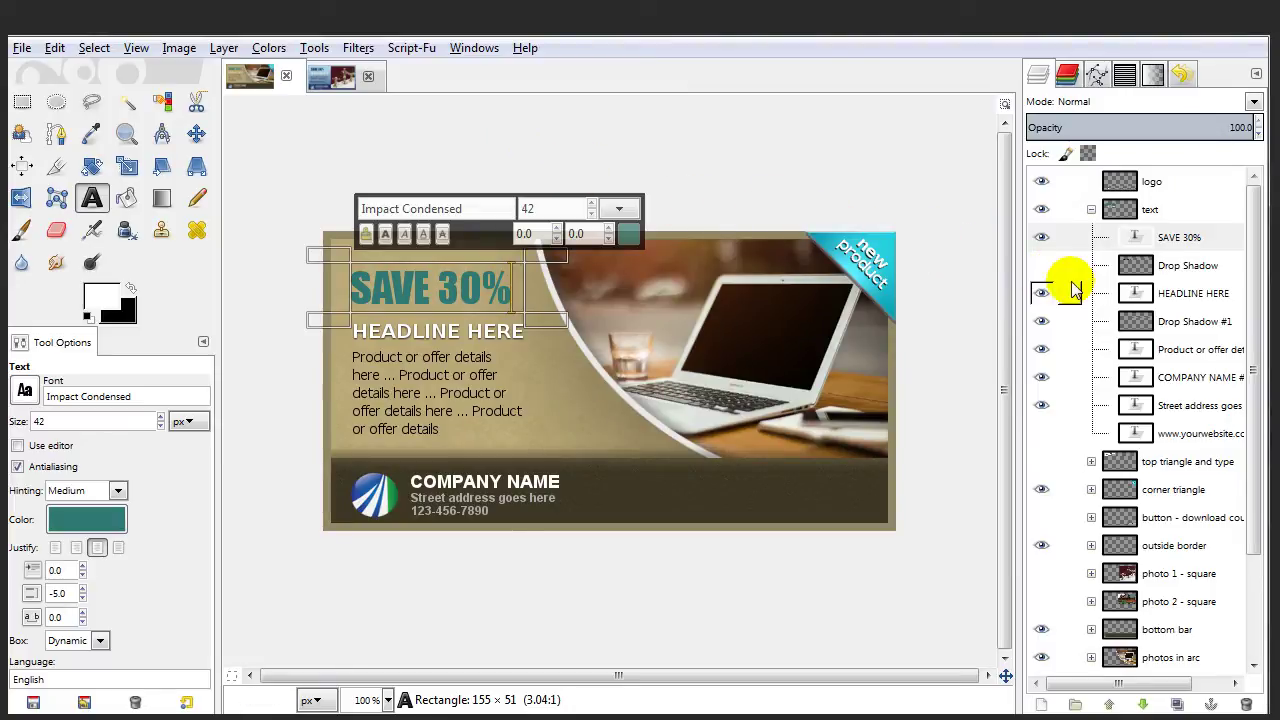
Hide the Drop Shadow #1 layer and replace the HEADLINE HERE text with ON ALL FAUCETS.
click(1170, 321)
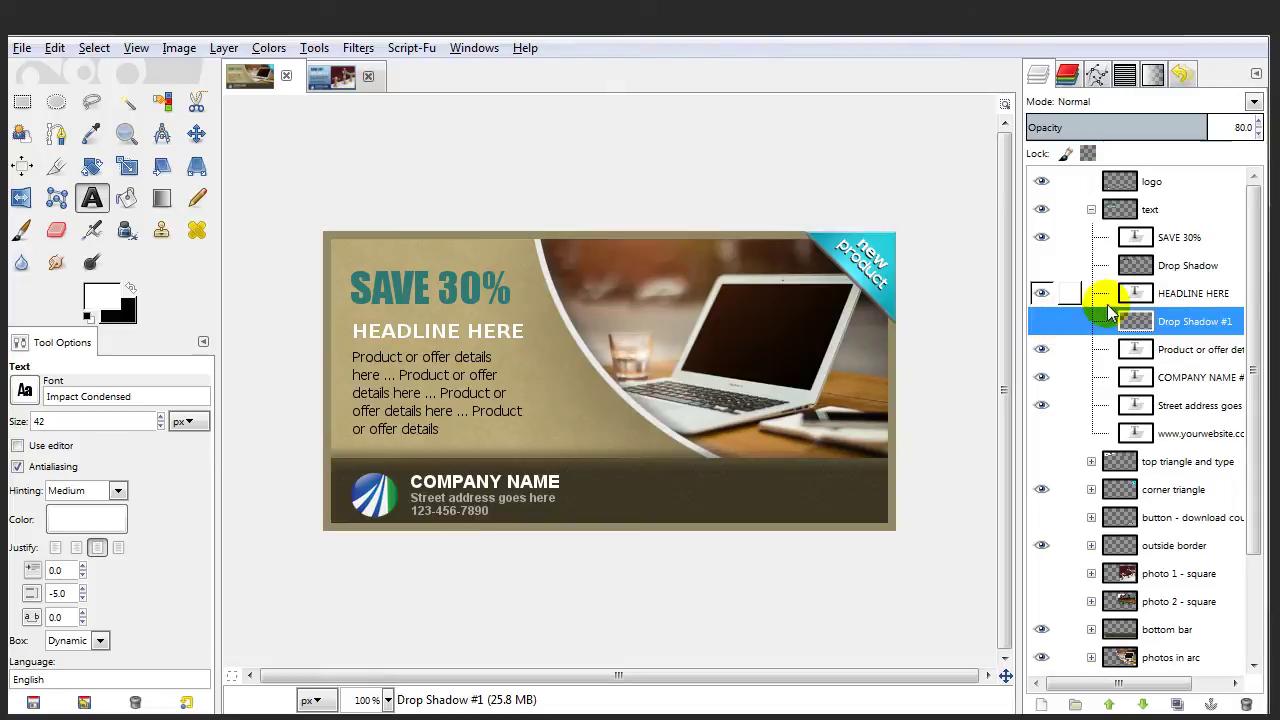
click(1166, 292)
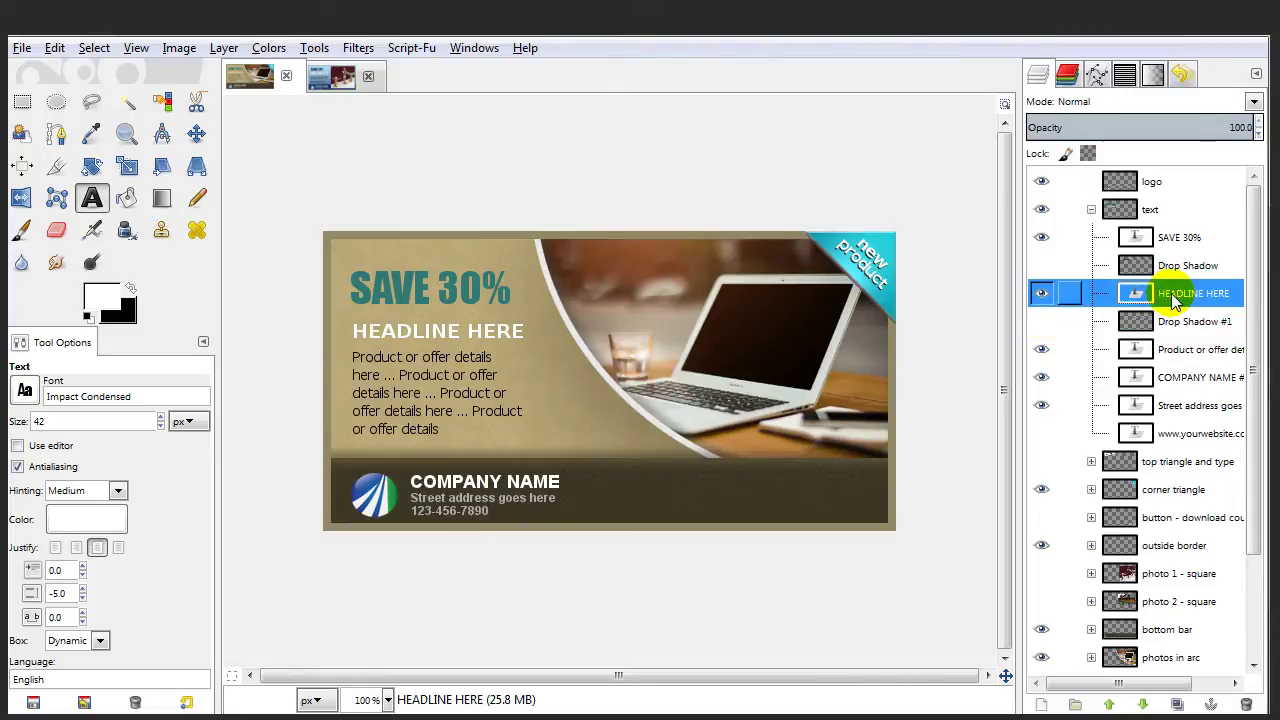
click(451, 329)
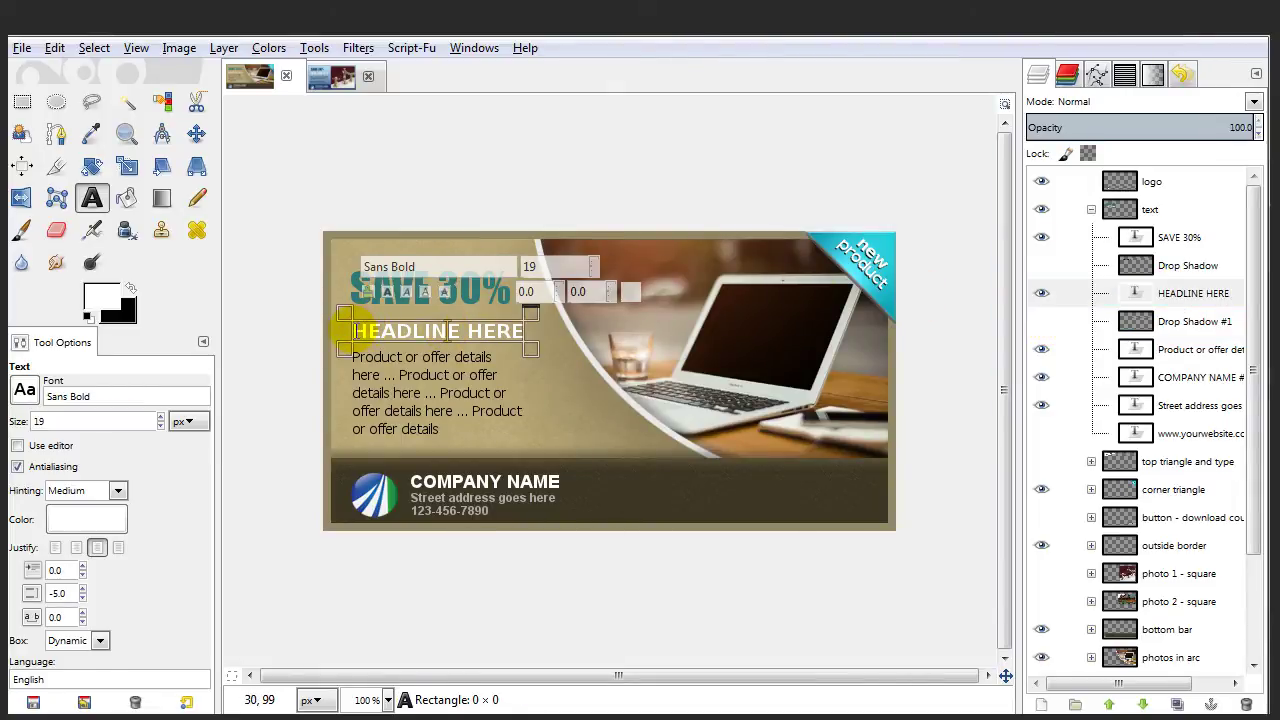
drag(353, 330, 518, 330)
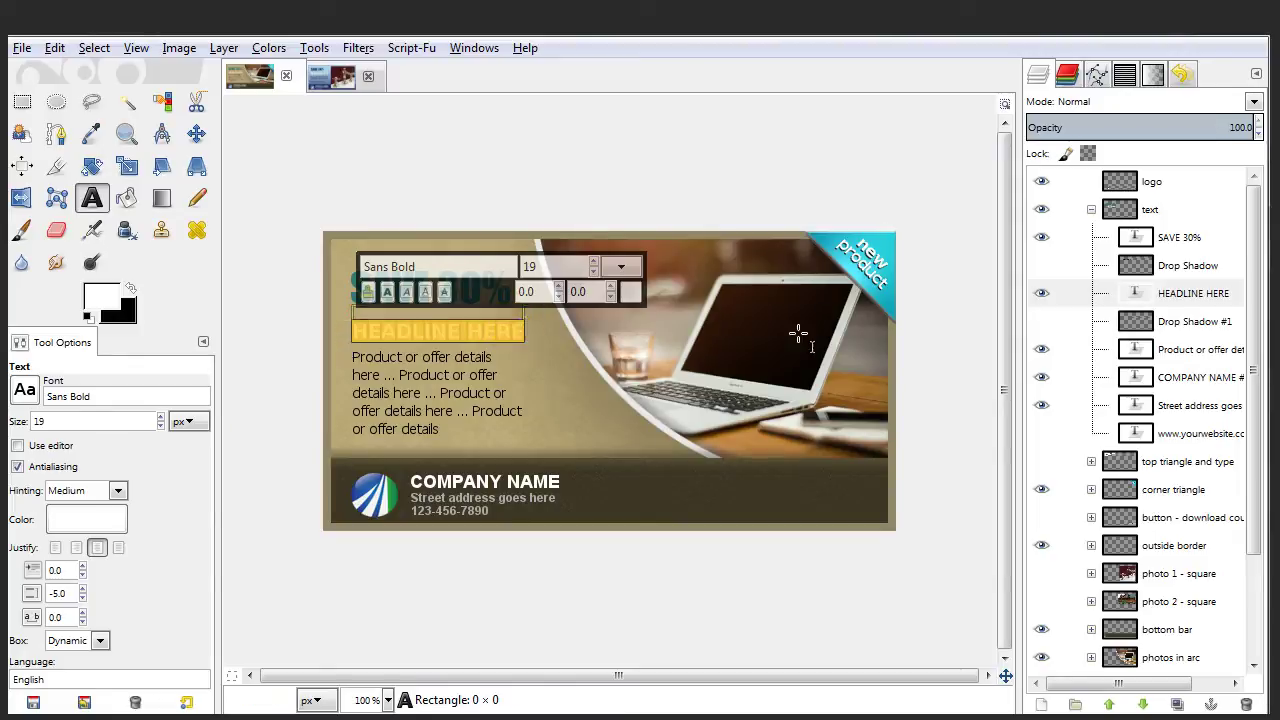
text(ON ALL)
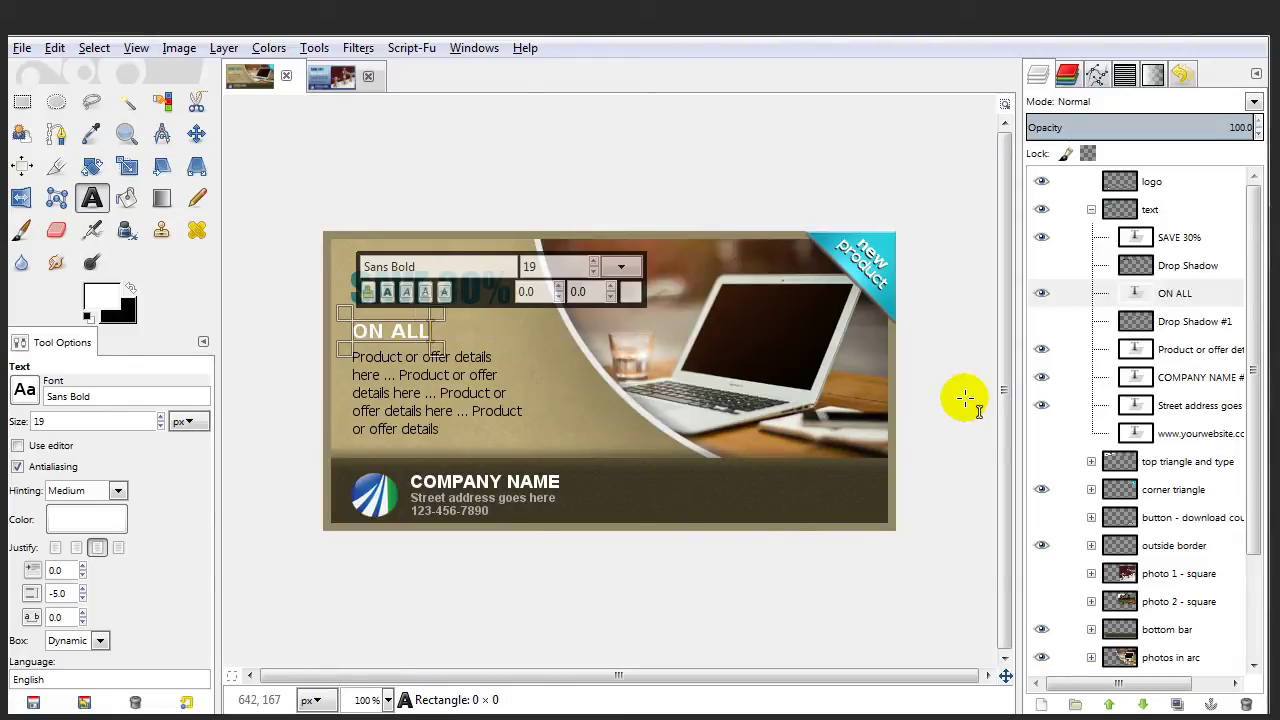
text( FAUCET)
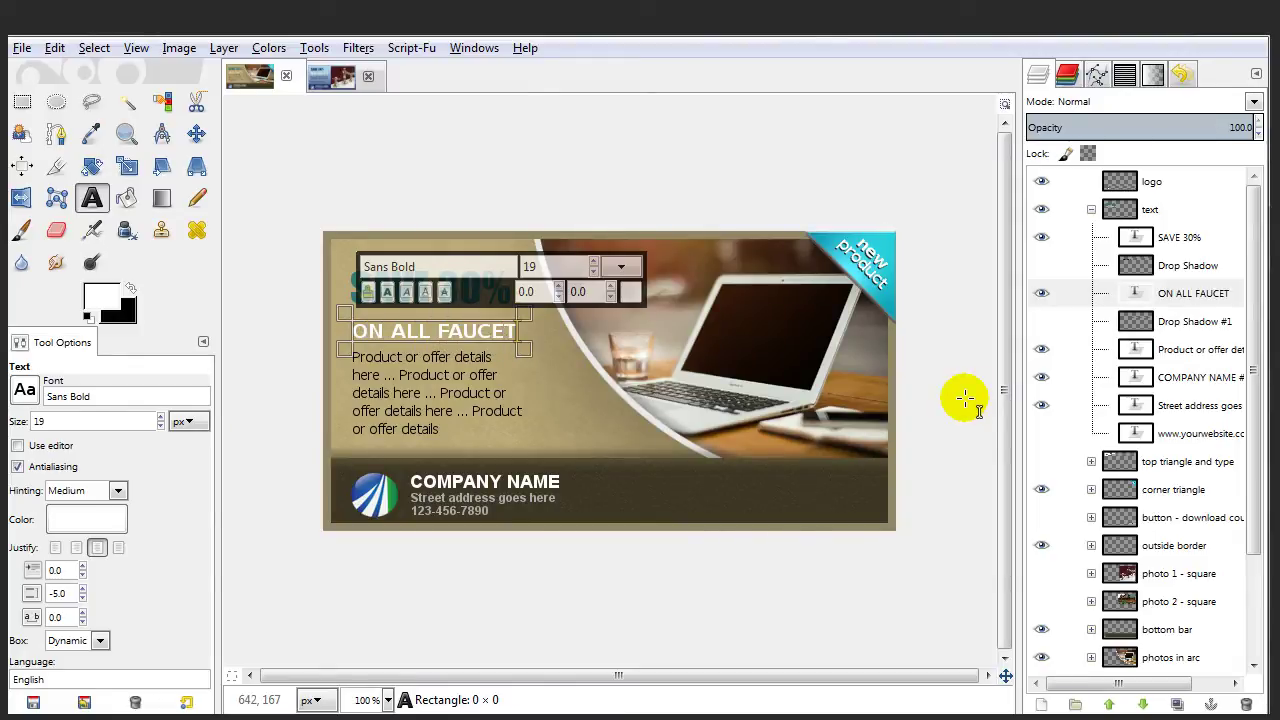
text(S)
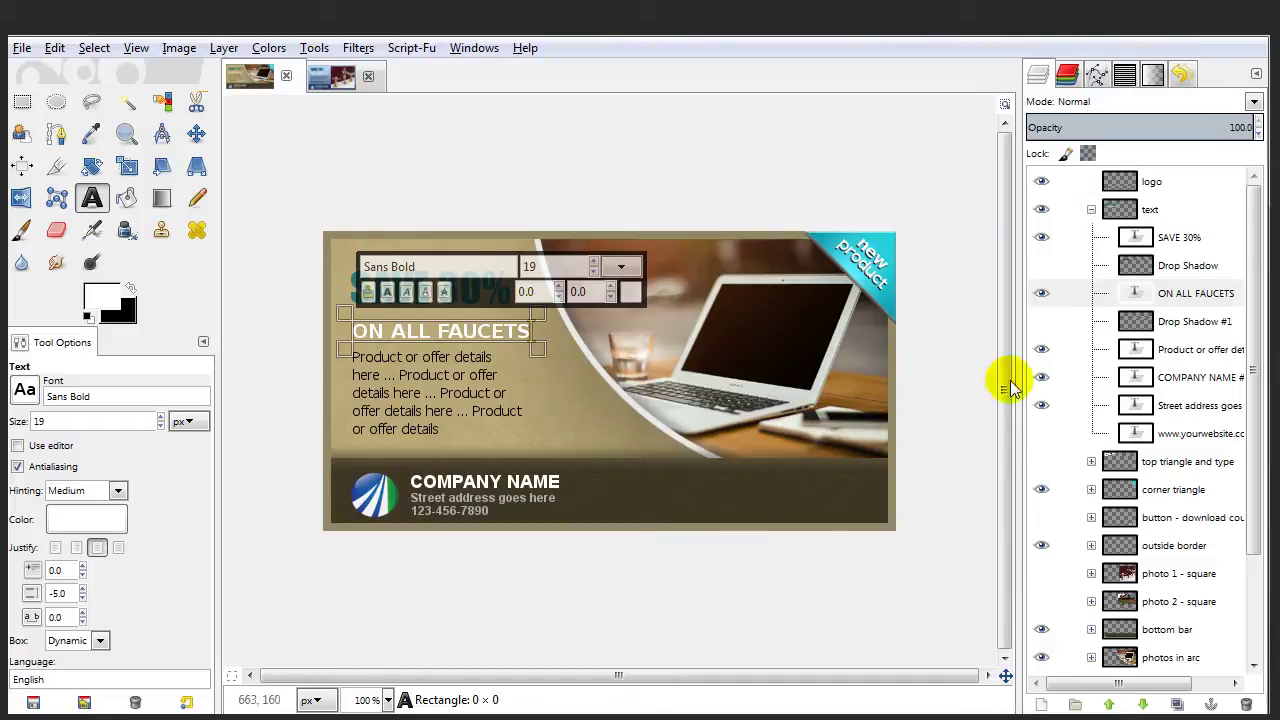
Try the Georgia Bold font on the SAVE 30% text and switch it back to Impact Condensed.
click(1190, 243)
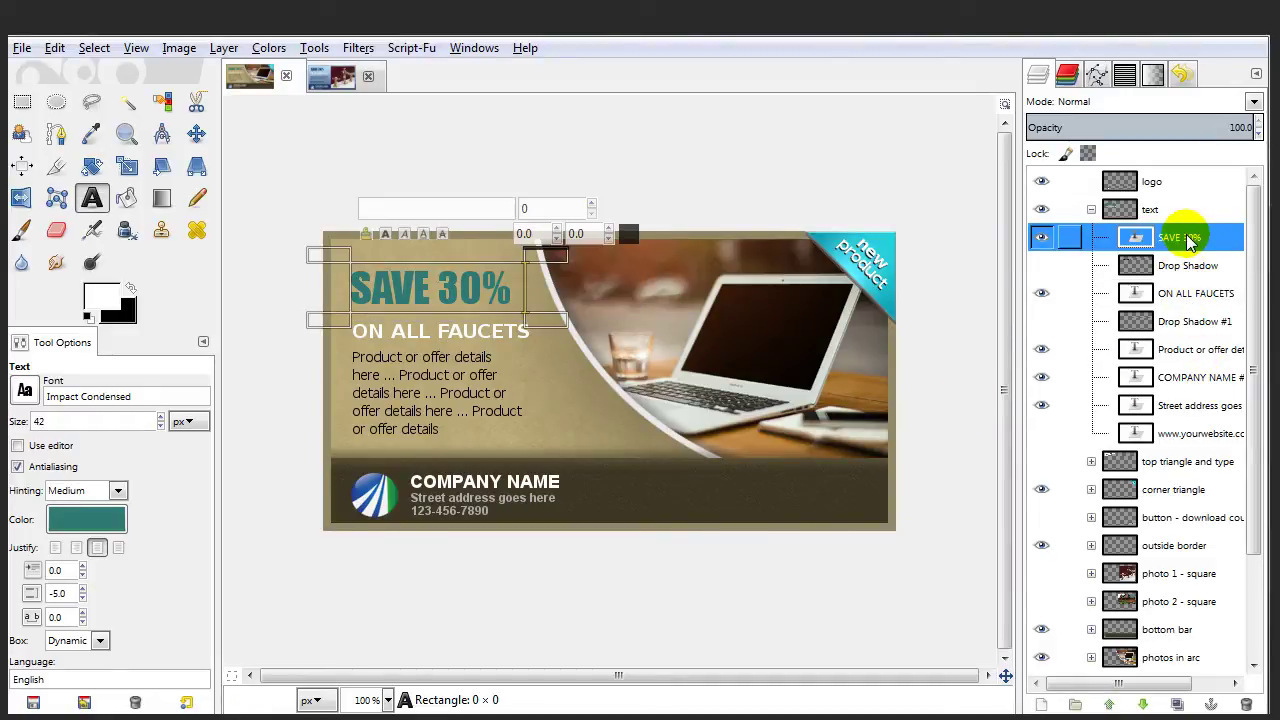
click(355, 266)
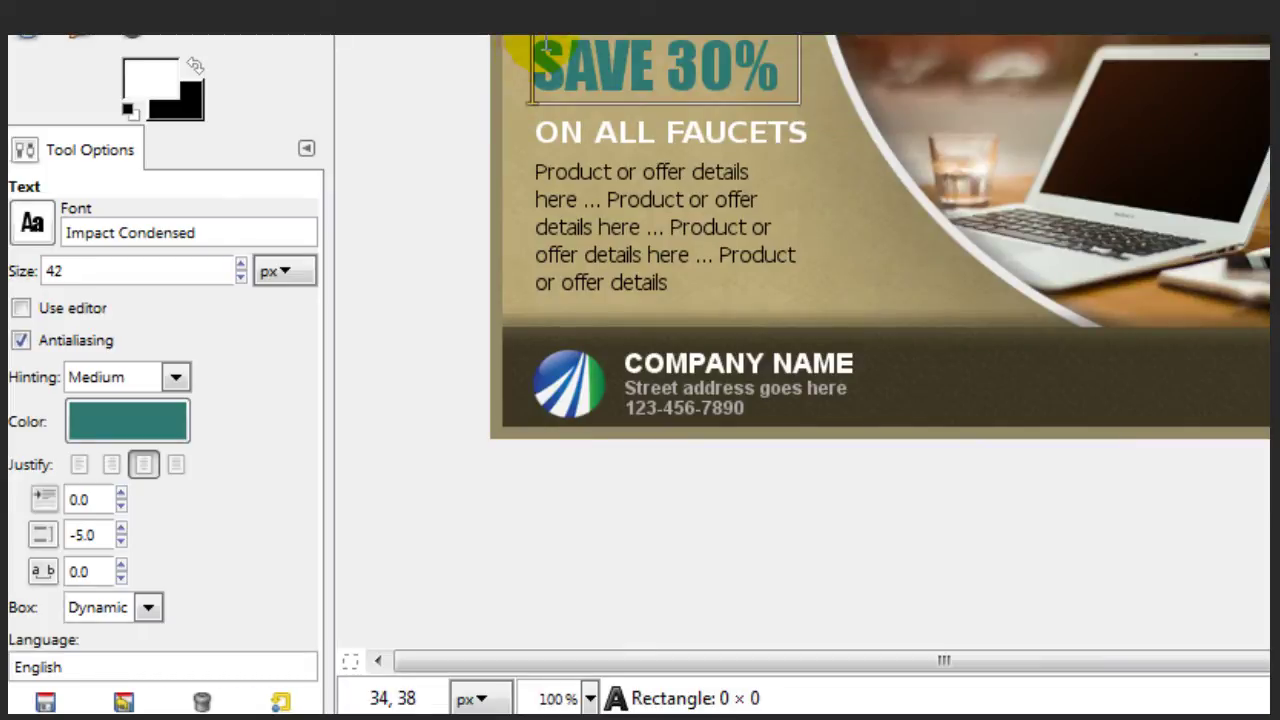
click(28, 232)
scroll(78, 318, up, 8)
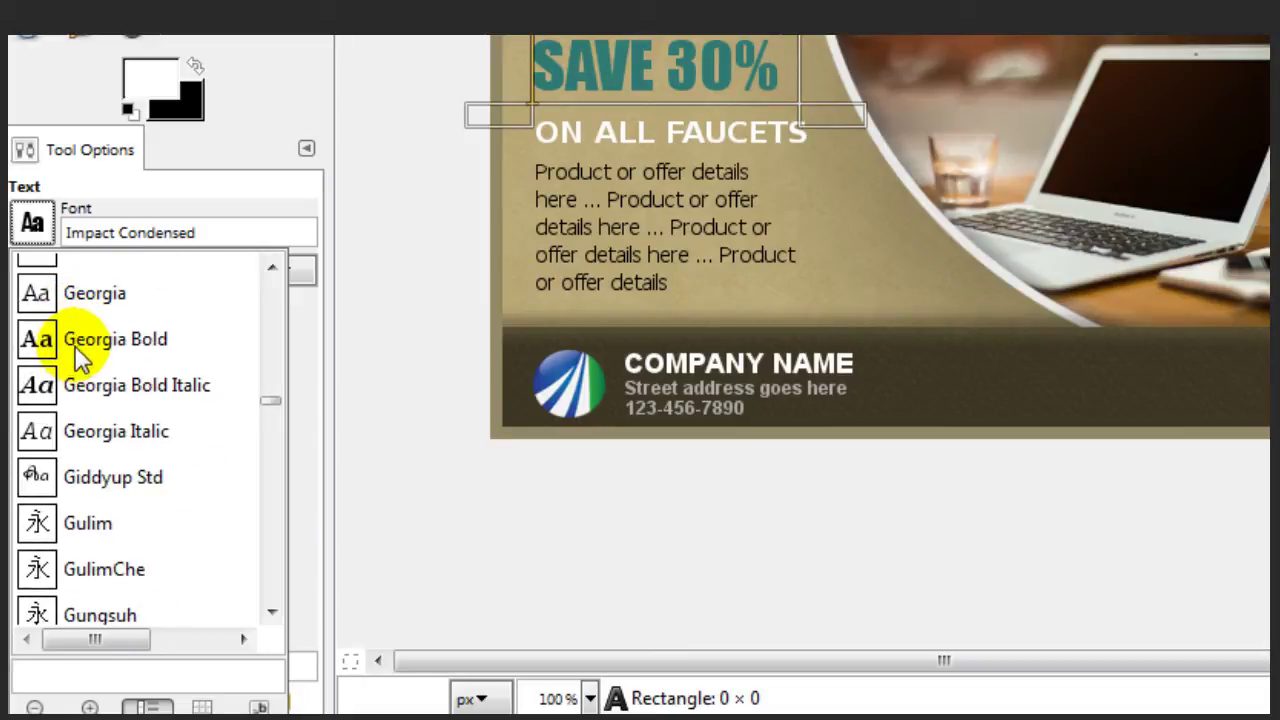
click(76, 342)
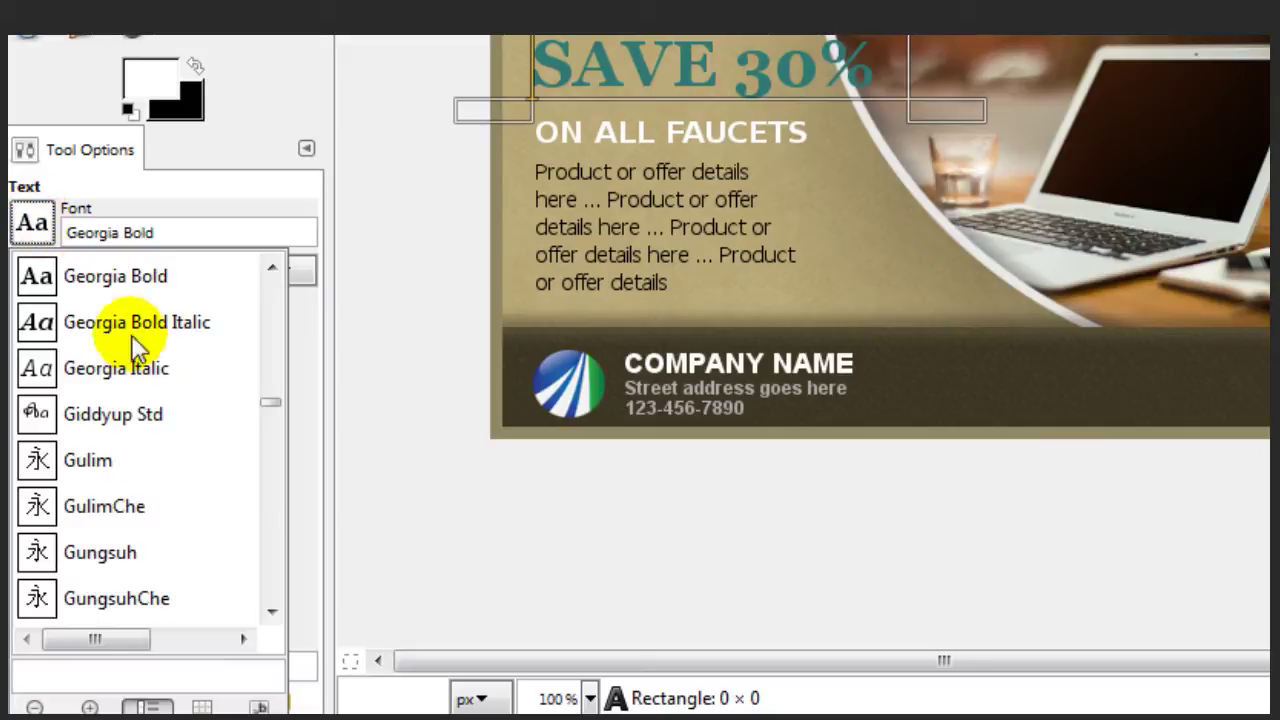
scroll(140, 345, down, 5)
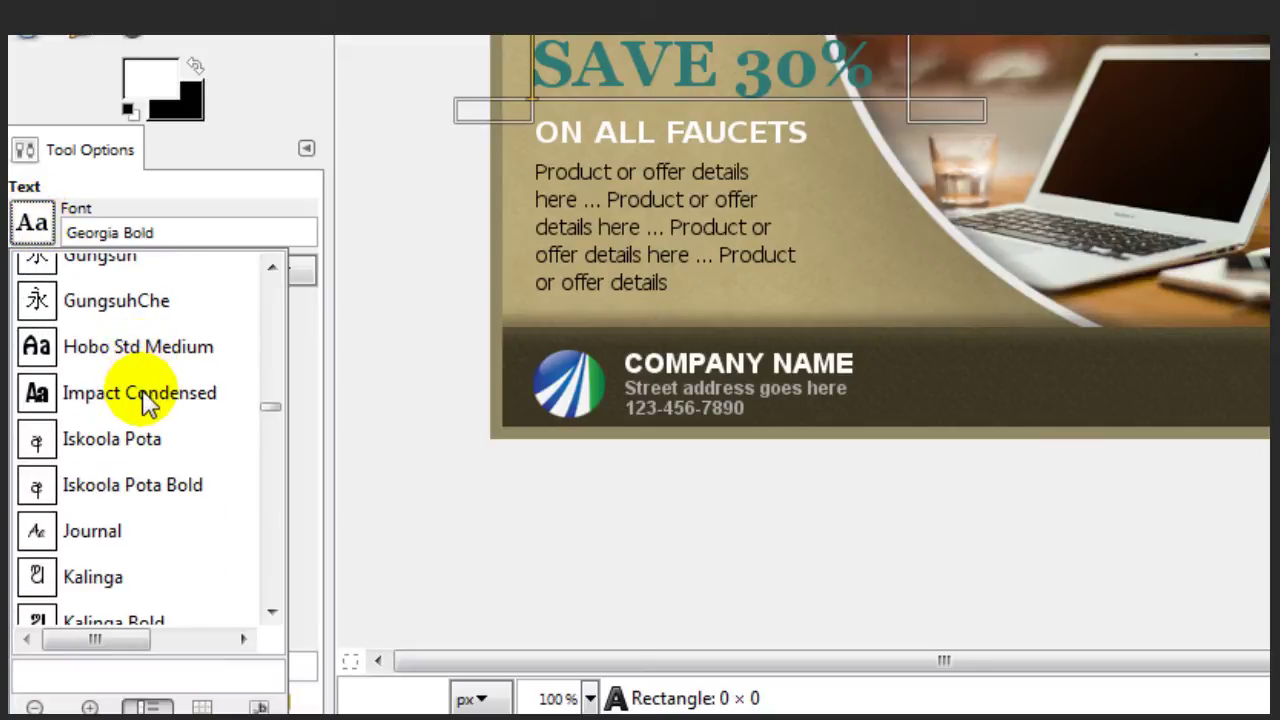
click(142, 391)
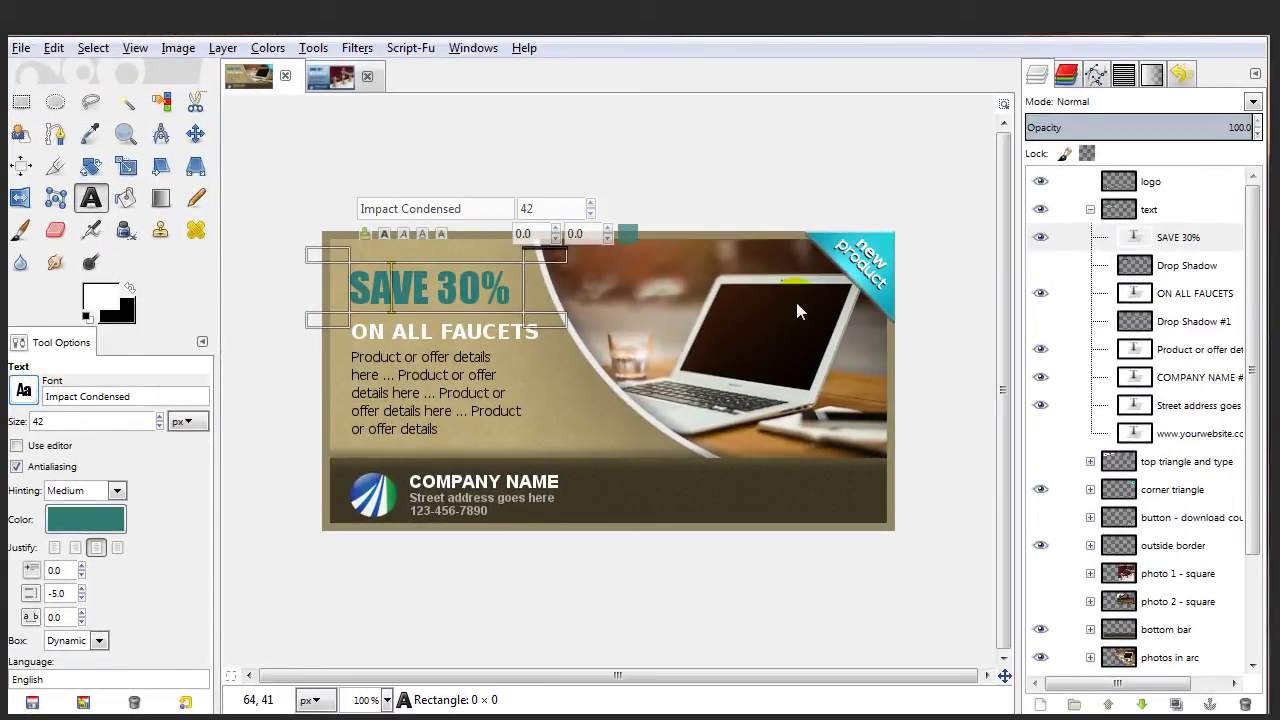
Try slightly larger sizes on the ON ALL FAUCETS text and return it to 20 px.
click(1182, 294)
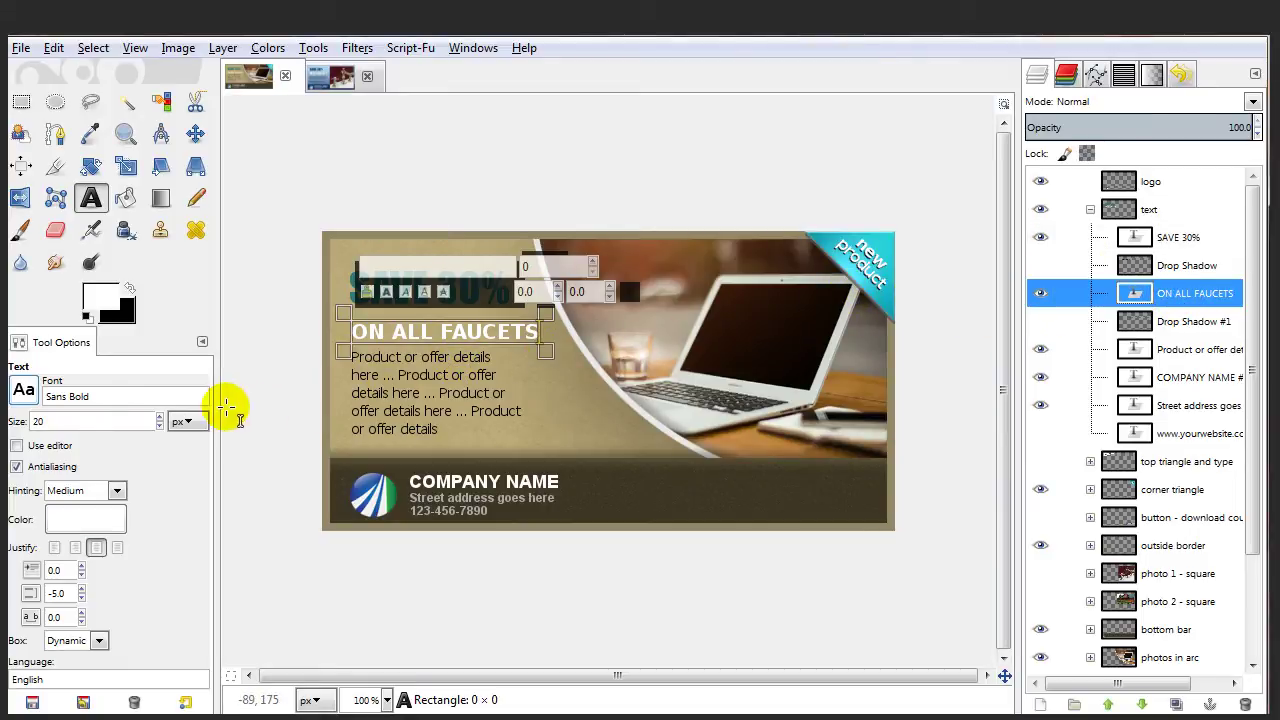
click(160, 418)
click(160, 418)
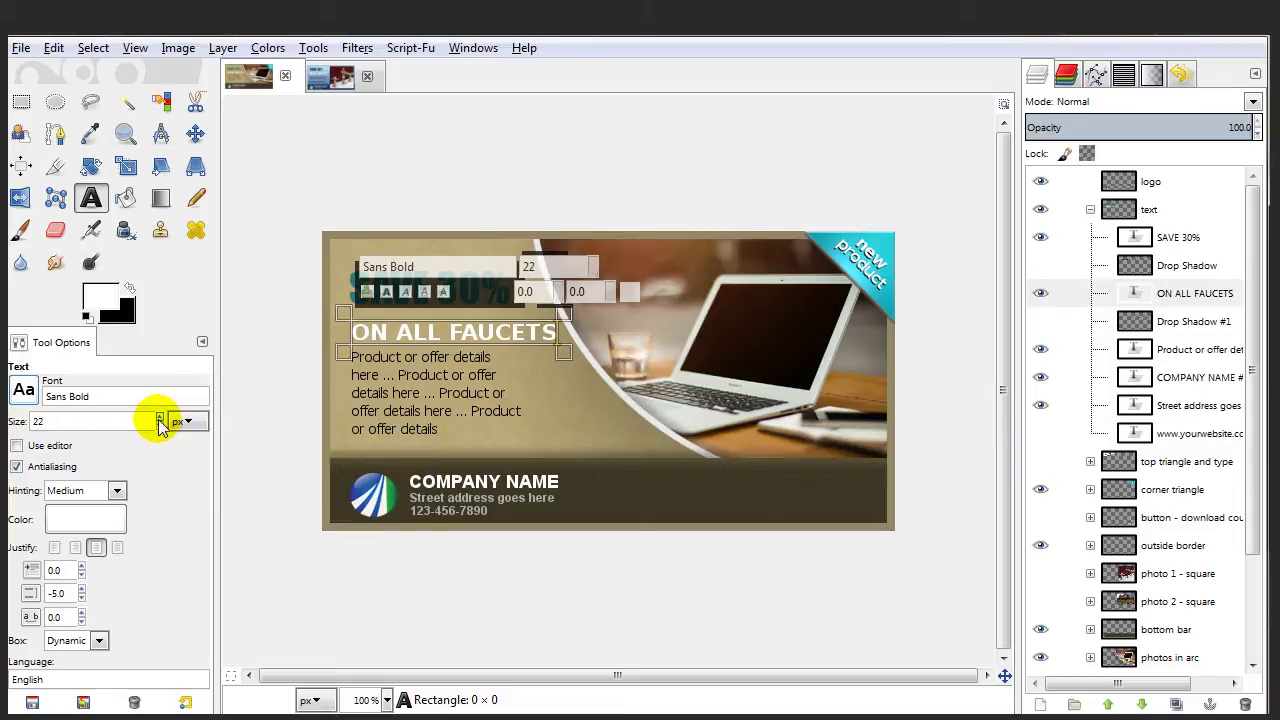
click(160, 418)
click(160, 418)
click(160, 418)
click(160, 425)
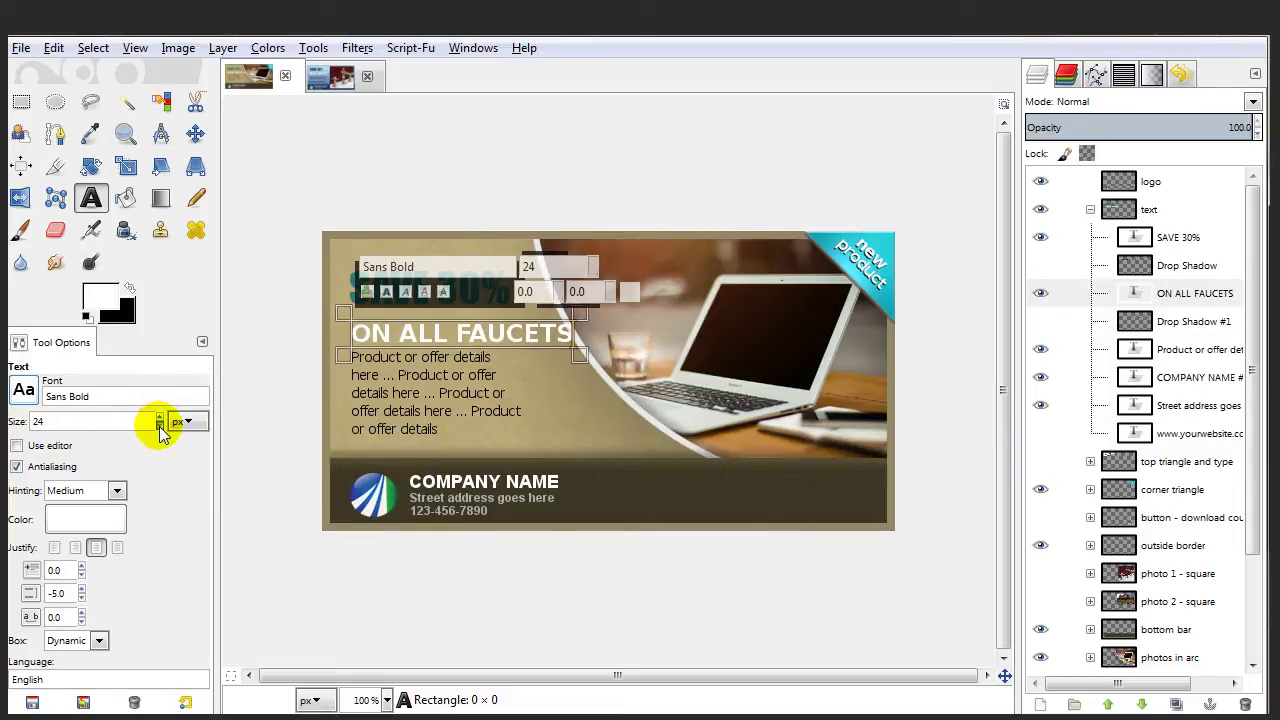
click(160, 425)
click(160, 425)
click(160, 425)
click(160, 425)
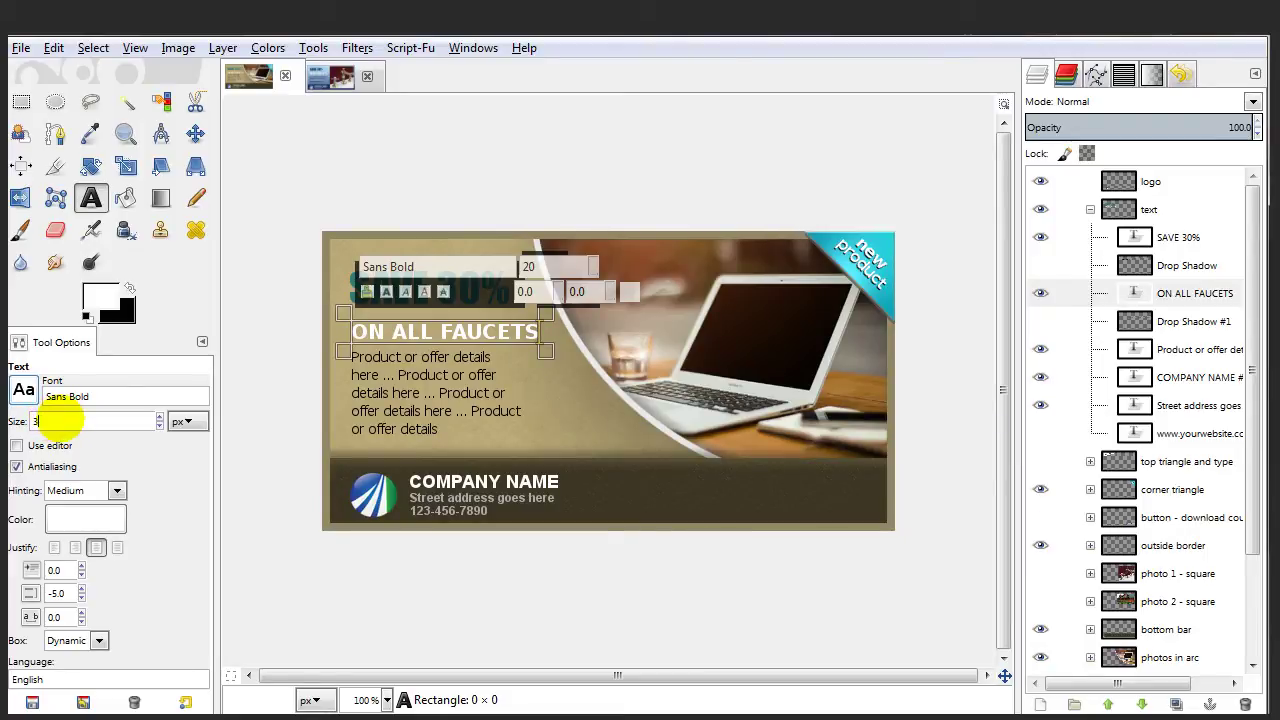
Set the ON ALL FAUCETS text to 35 px in the Impact Condensed font.
text(35)
key(Return)
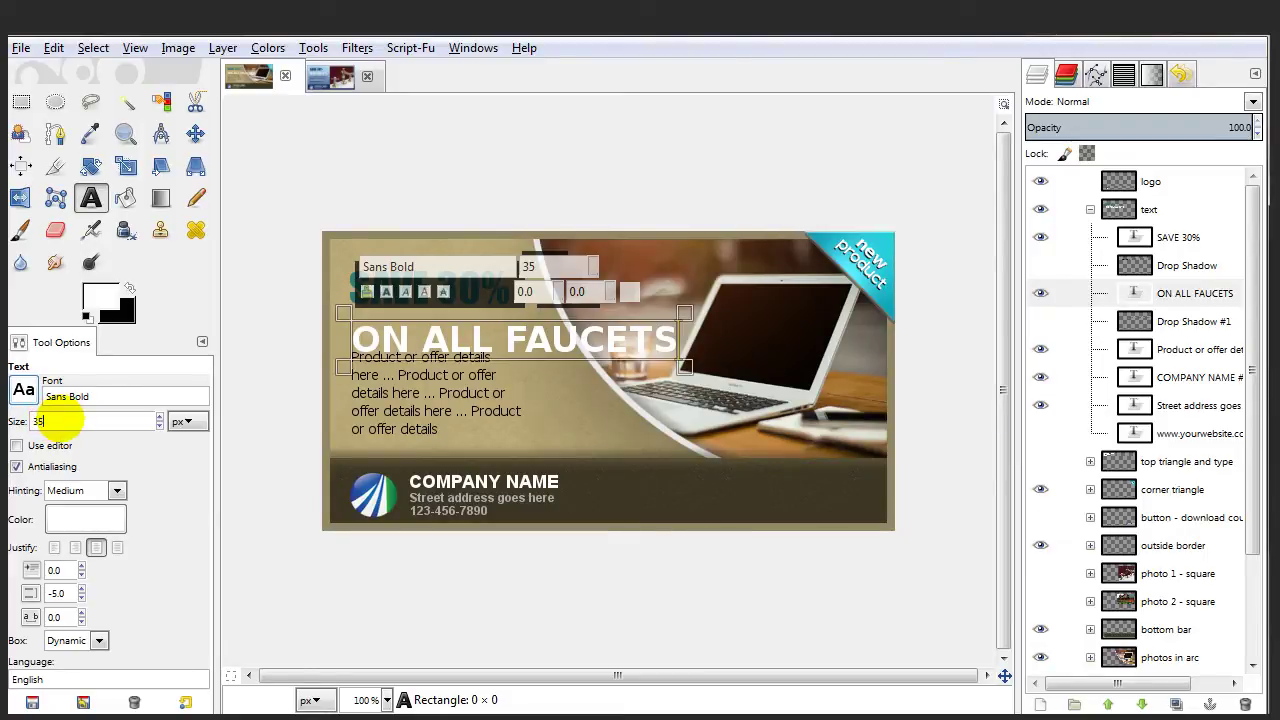
click(24, 391)
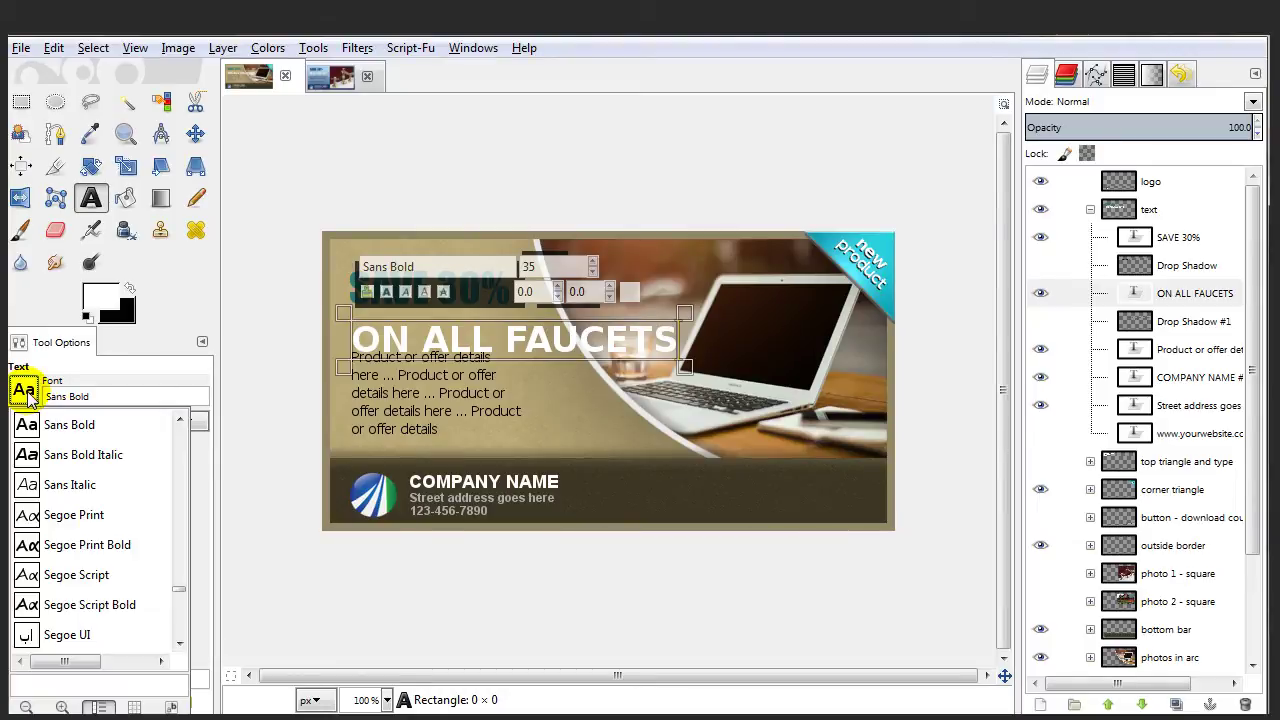
drag(181, 592, 180, 512)
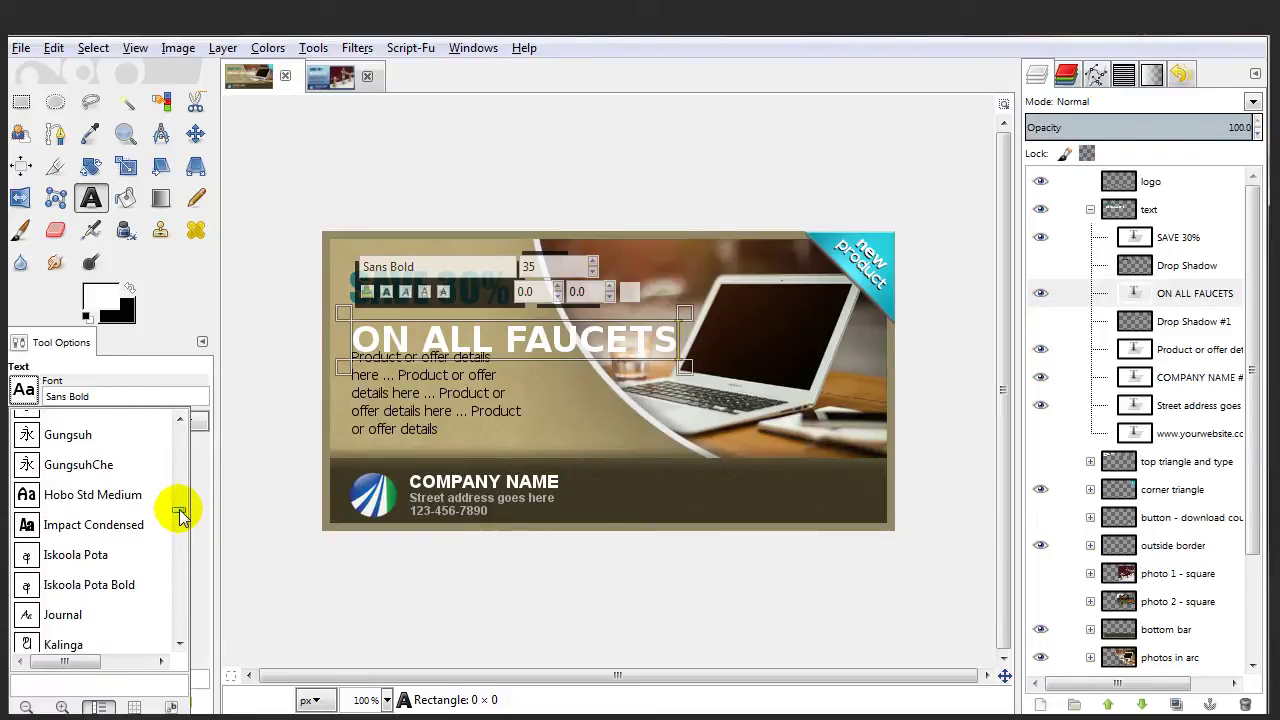
click(100, 524)
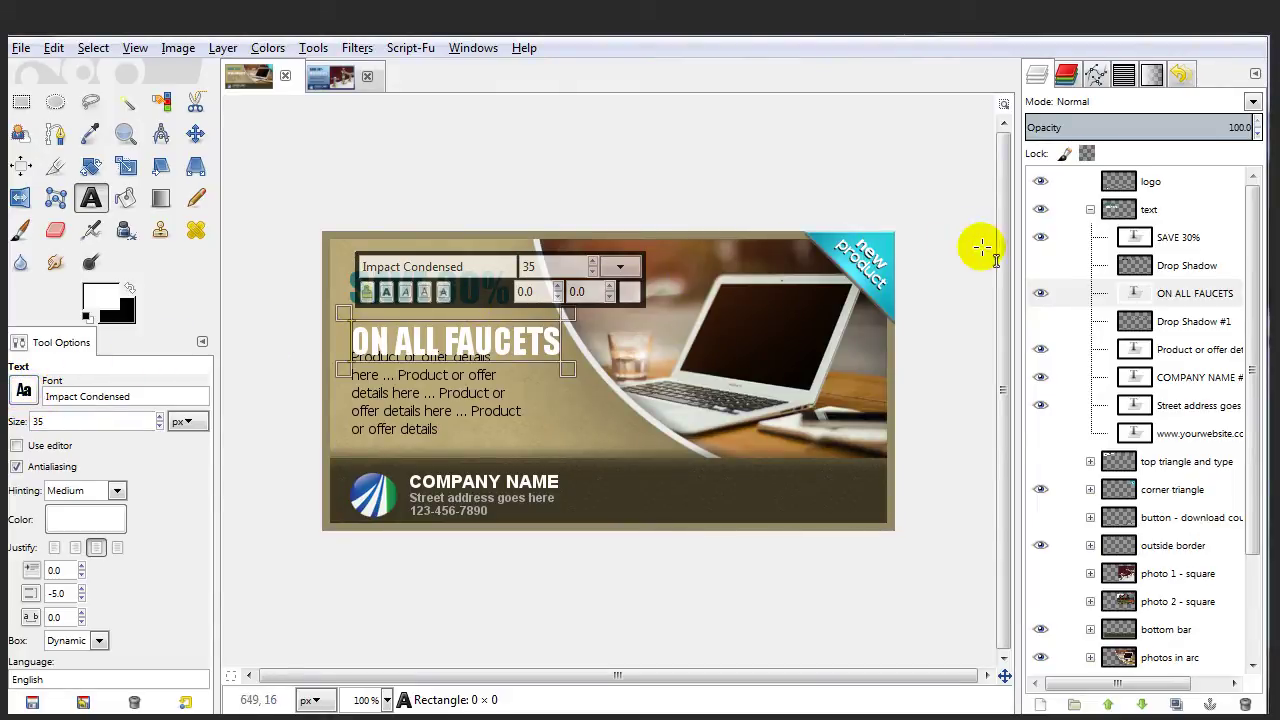
Recolor the SAVE 30% text dark blue, 0d306a.
click(1172, 240)
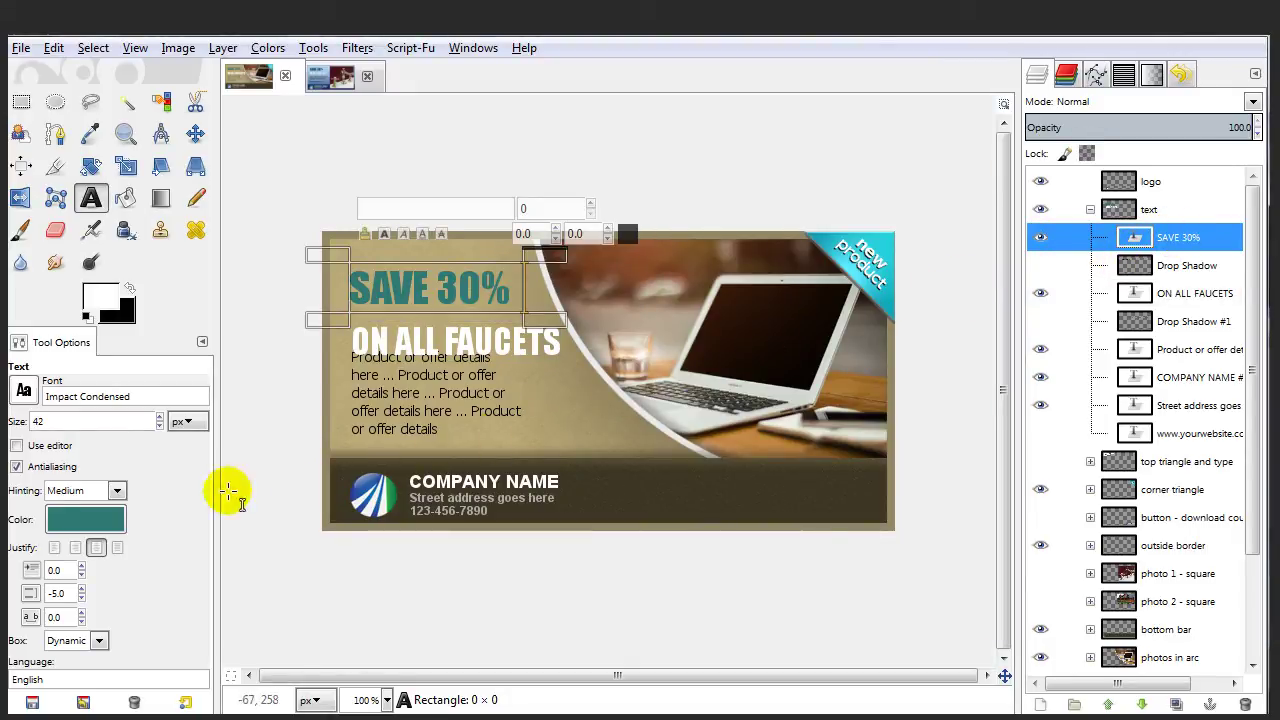
click(88, 520)
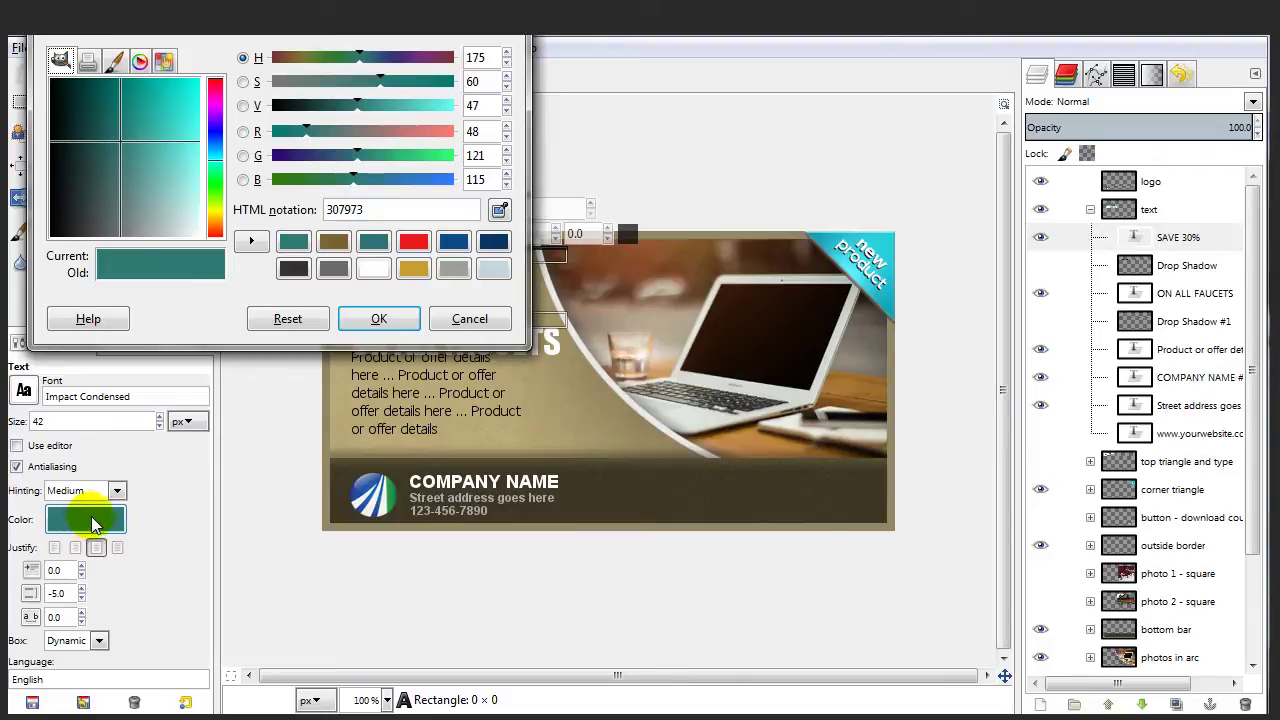
drag(216, 165, 217, 148)
click(112, 98)
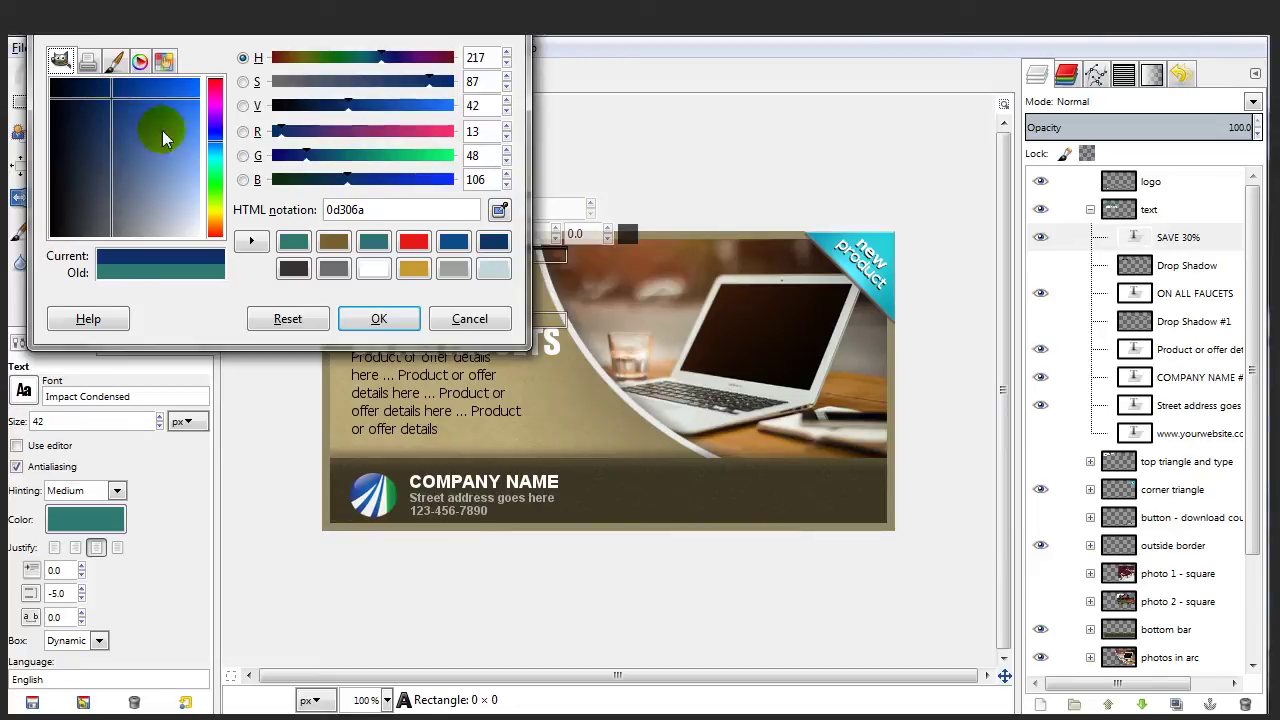
click(375, 318)
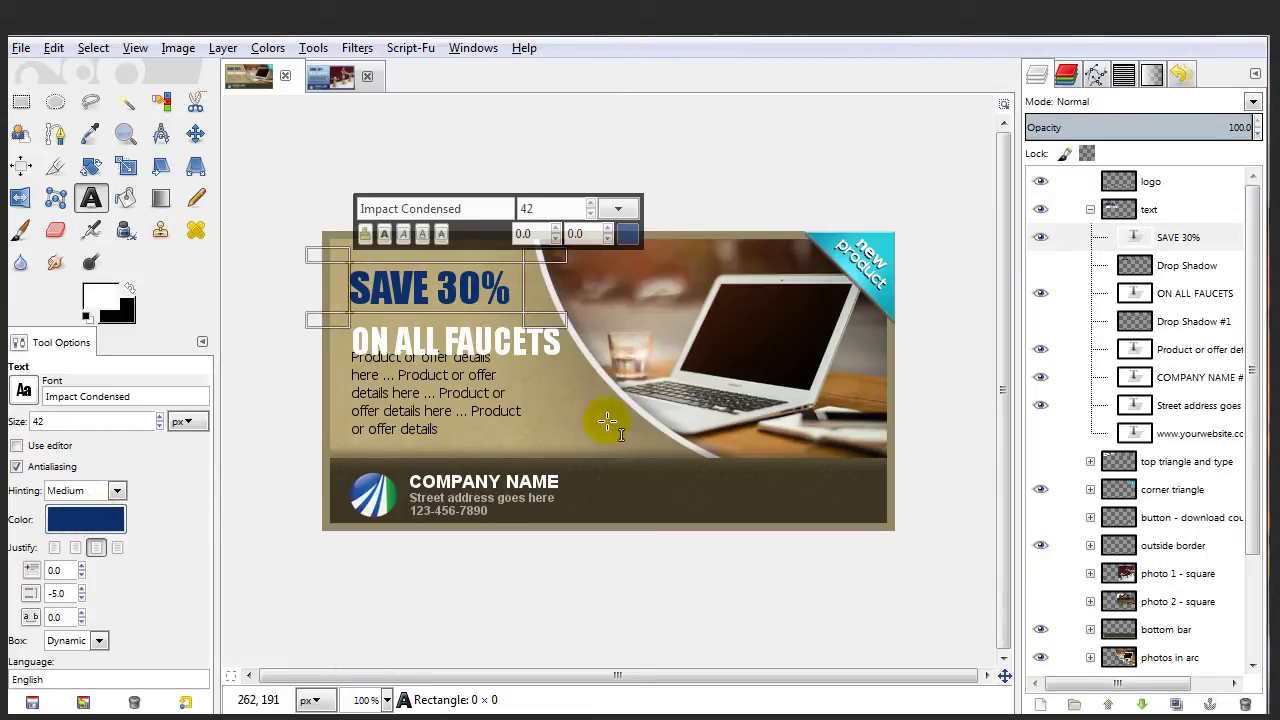
Try right, centered and filled justification on the product details text, and restore it to left justified.
click(1175, 352)
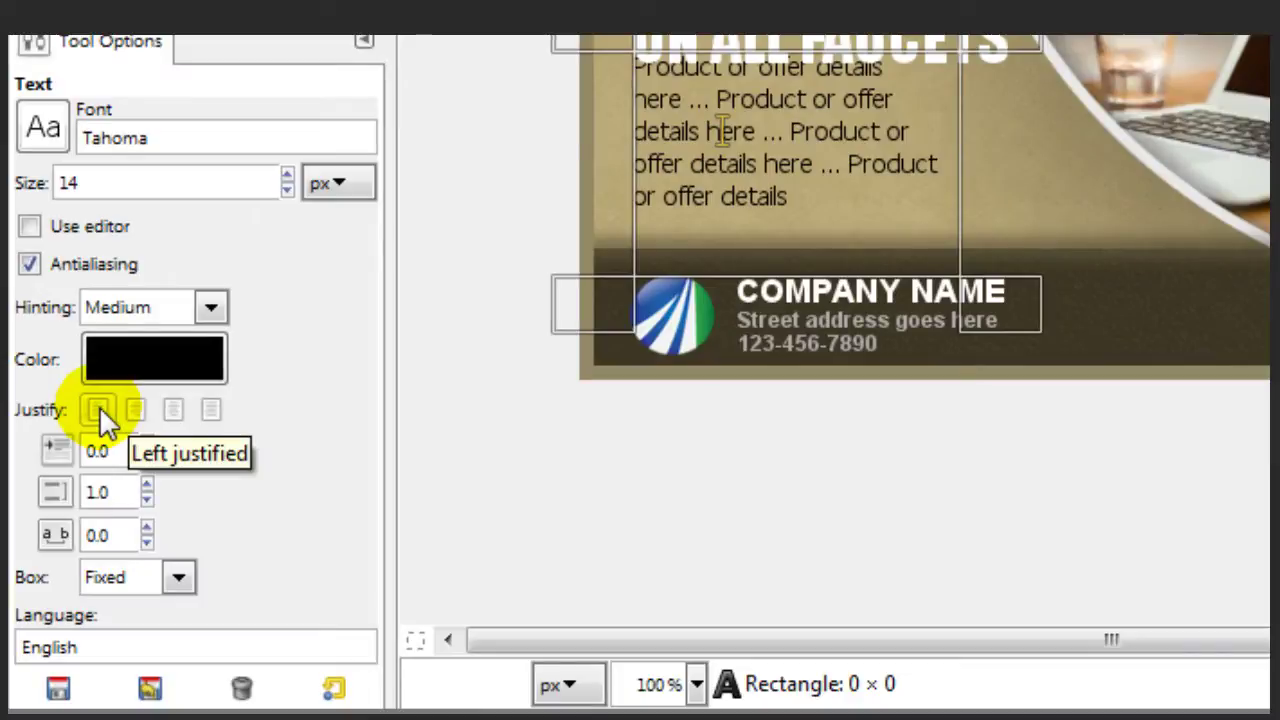
click(90, 436)
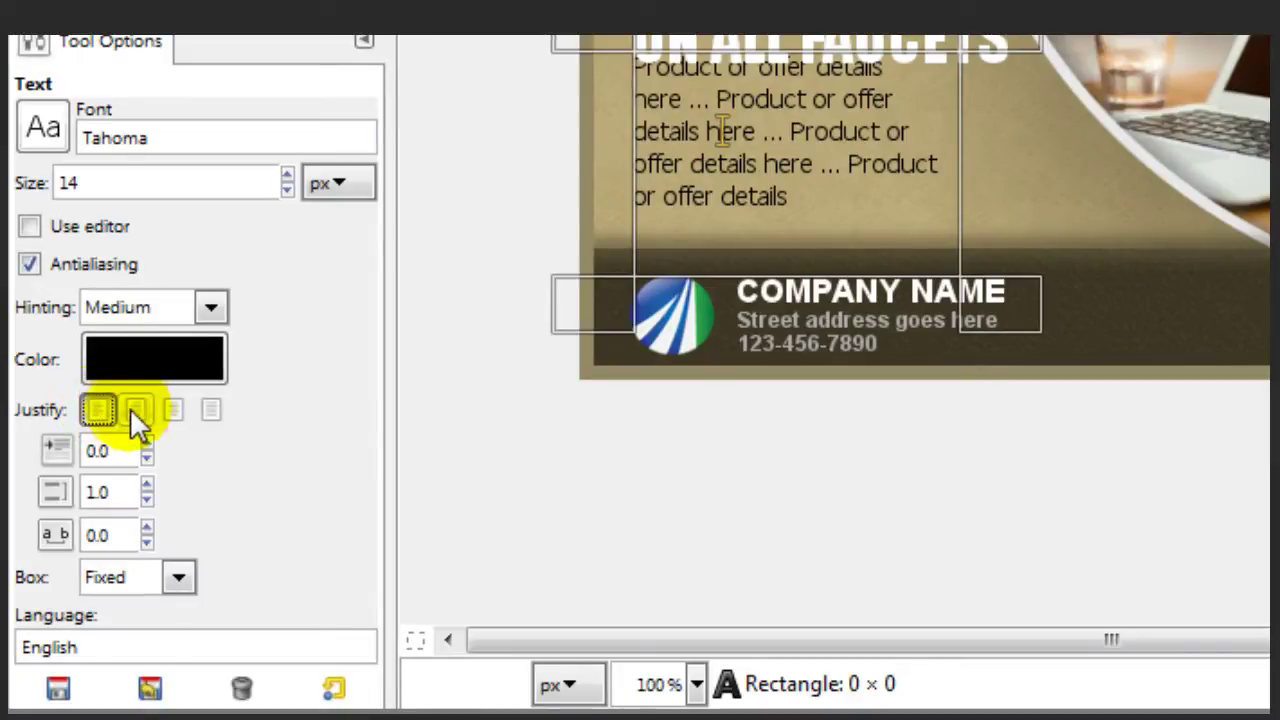
click(137, 410)
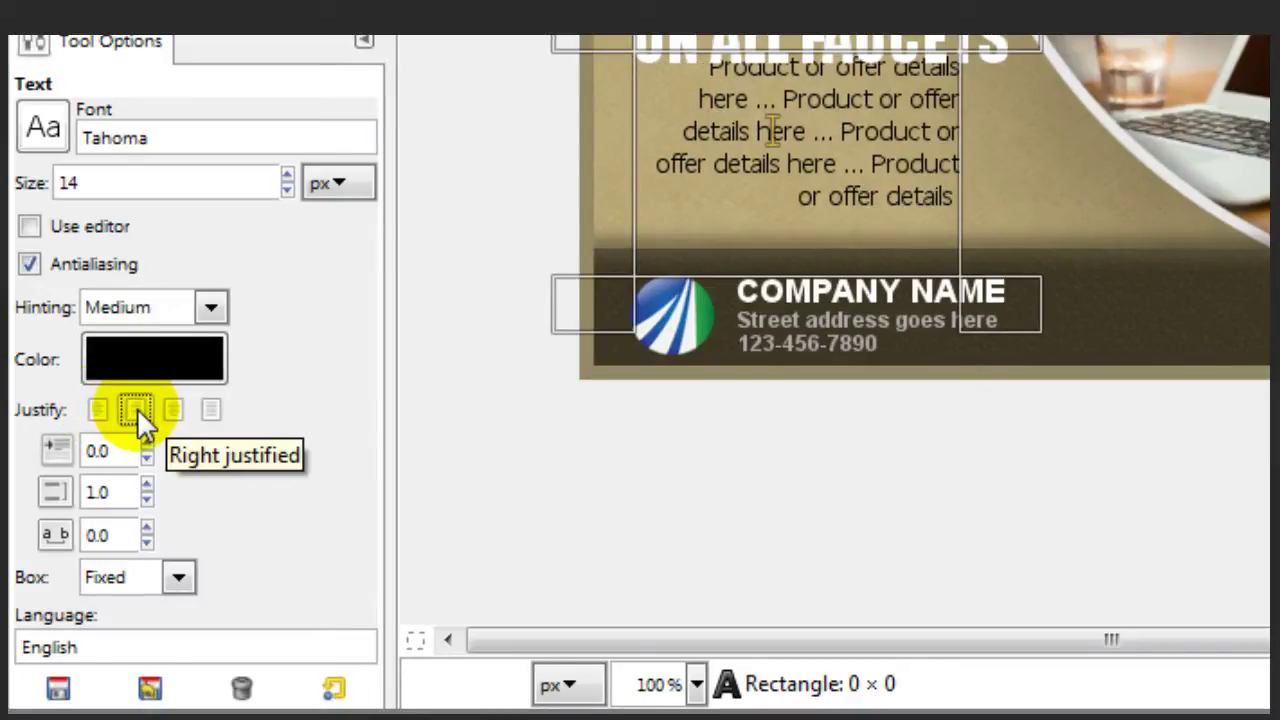
click(171, 409)
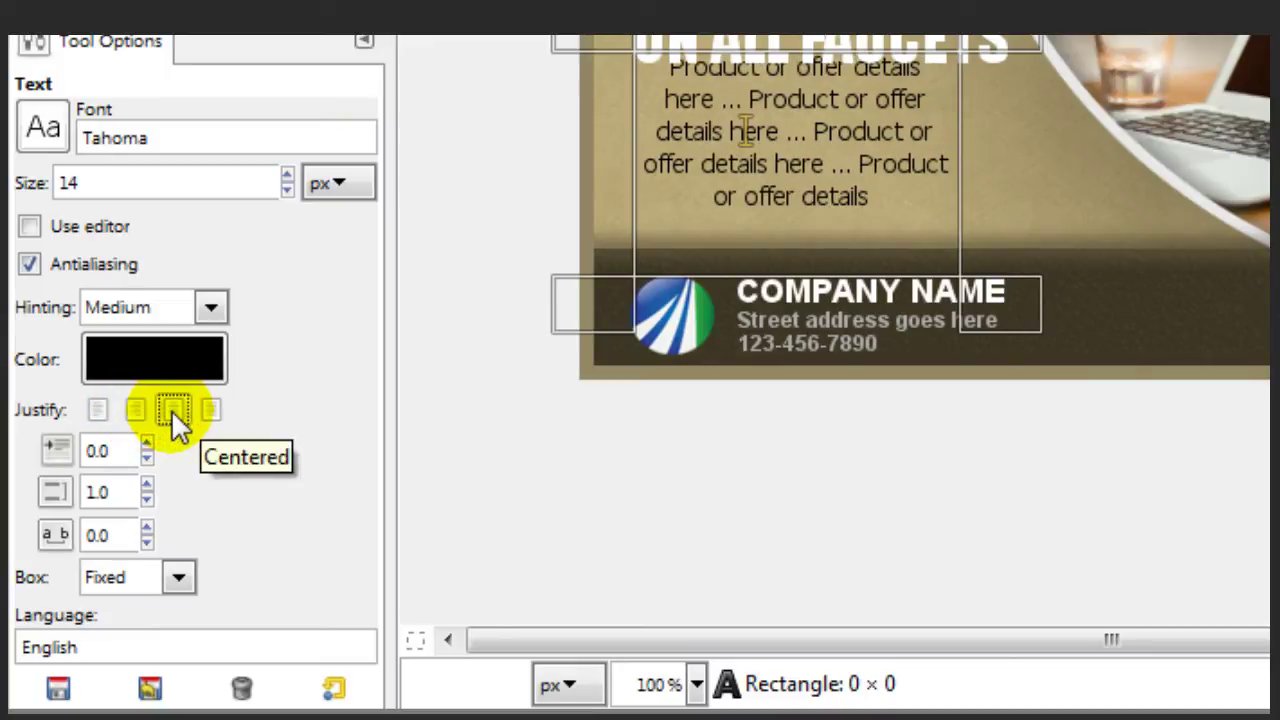
click(210, 412)
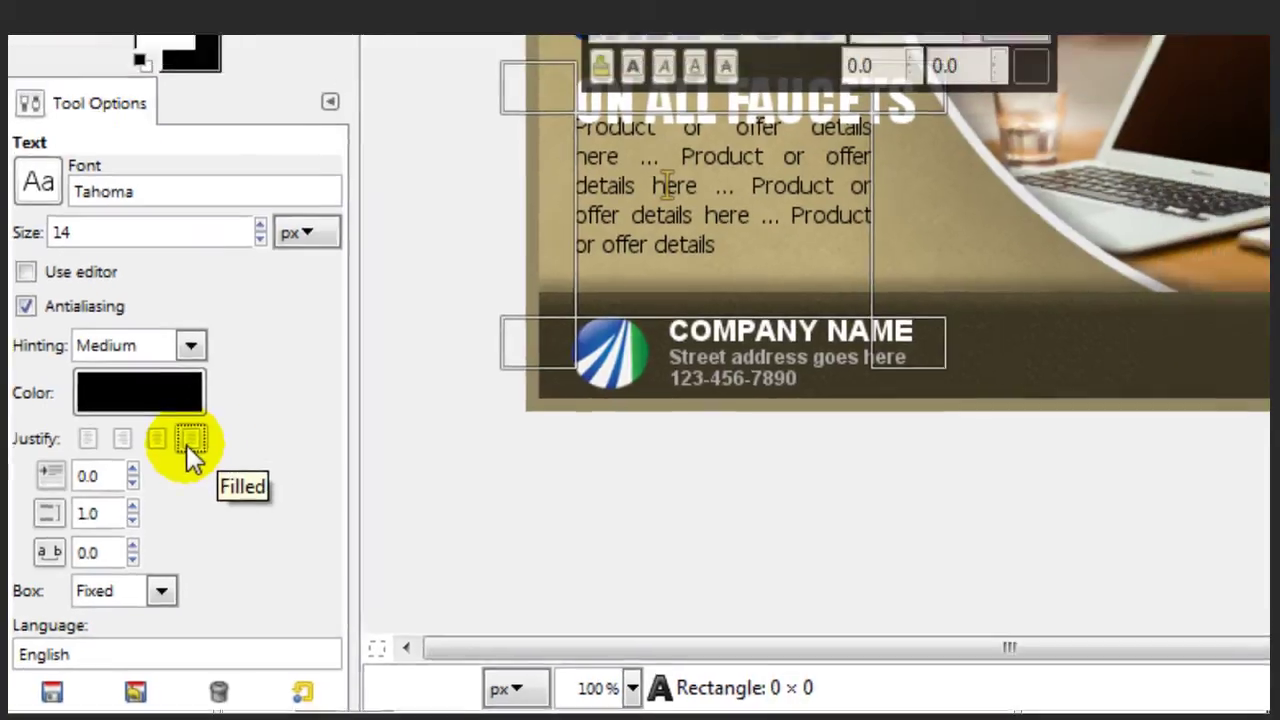
key(ctrl+z)
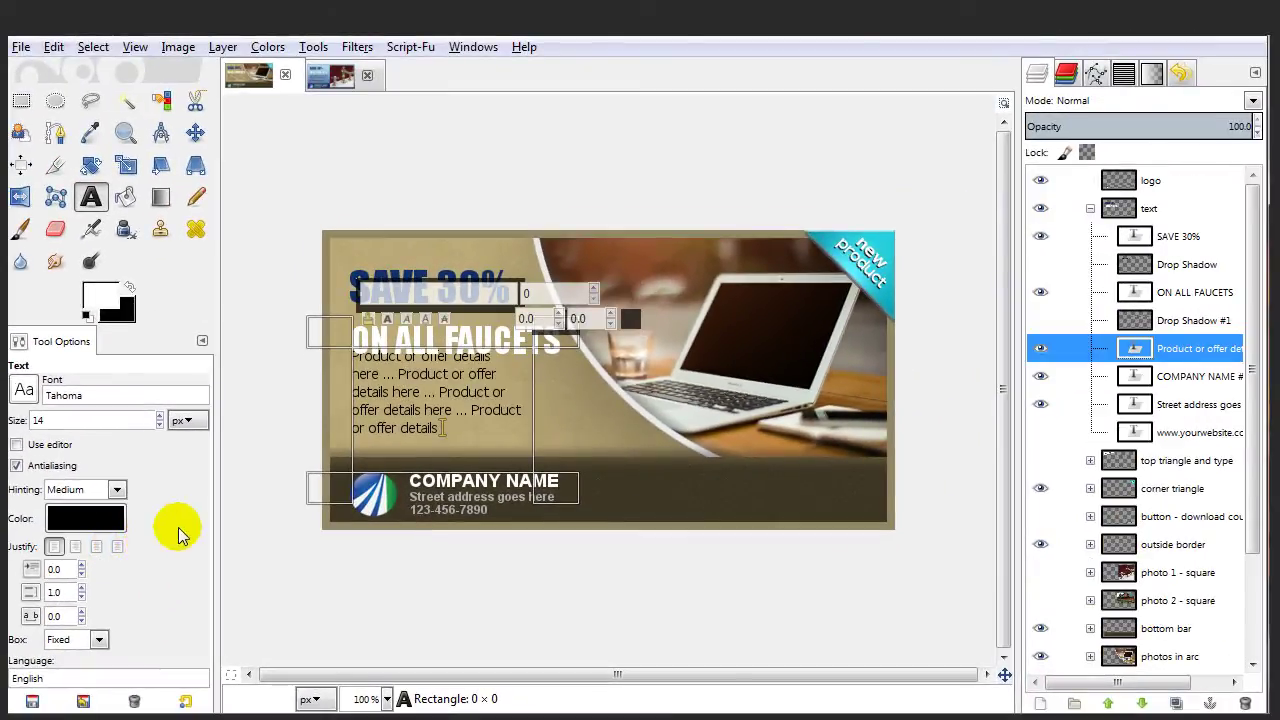
Replace the product details text with "Many different styles and finishes to choose from." and a smaller 11 px line "Offer valid until May 30, 2015.".
click(443, 428)
drag(443, 428, 356, 361)
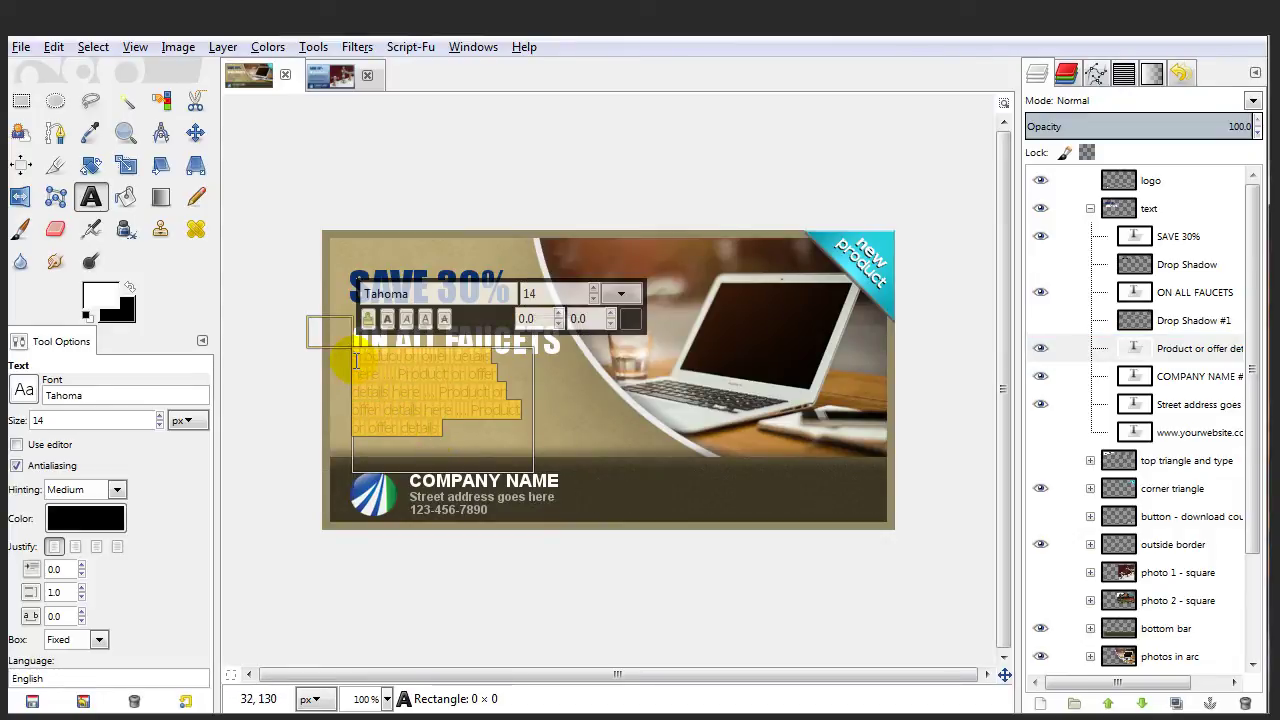
key(Delete)
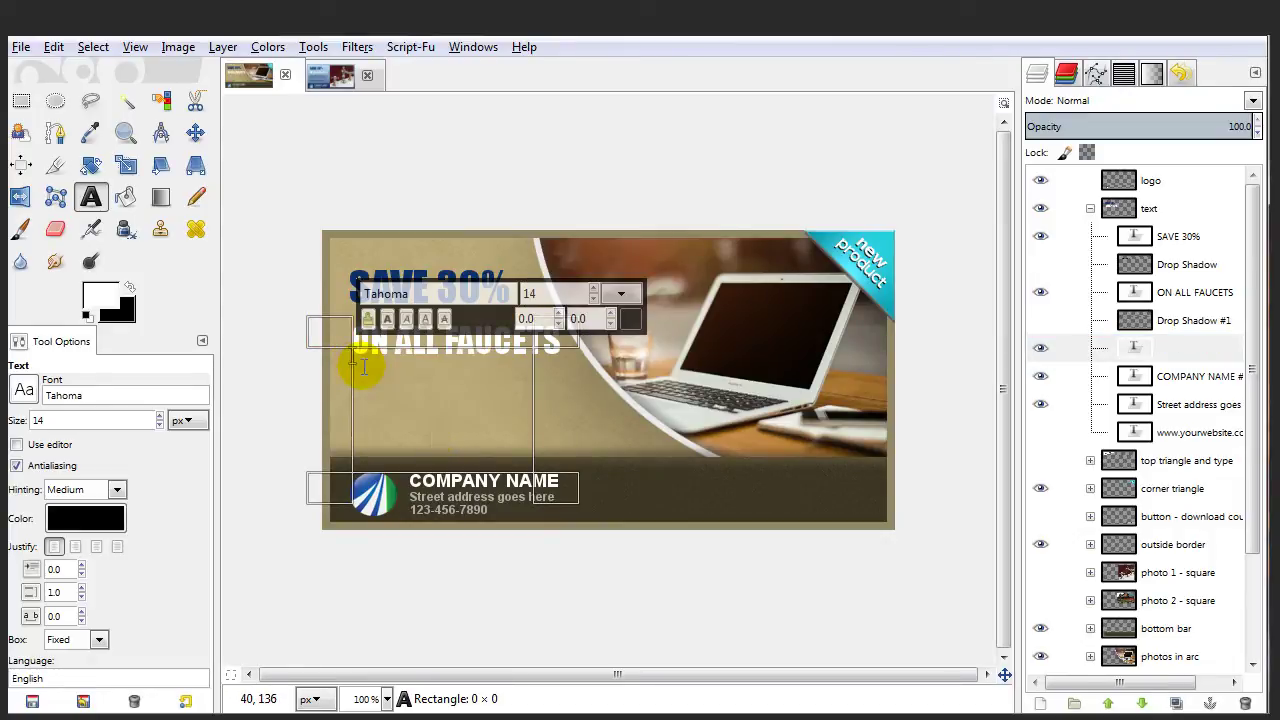
key(ctrl+z)
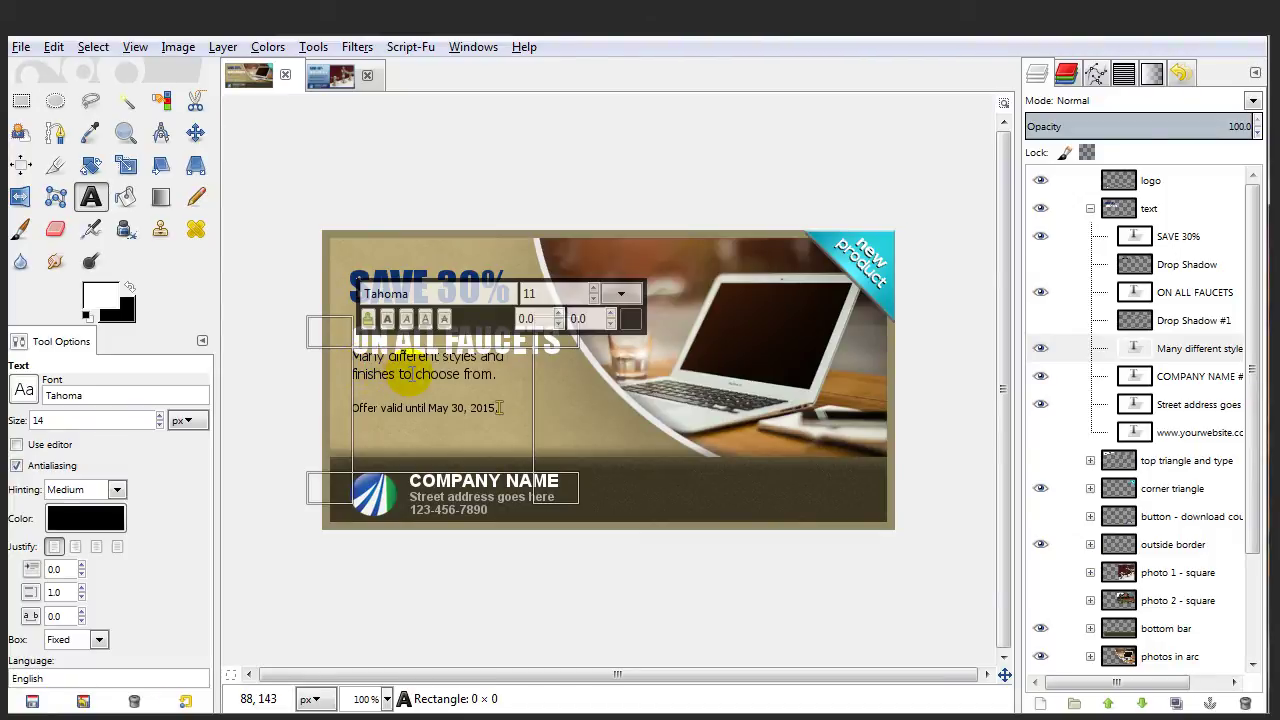
Set the offer details text to Tahoma Bold and move it down clear of the ON ALL FAUCETS line.
click(24, 390)
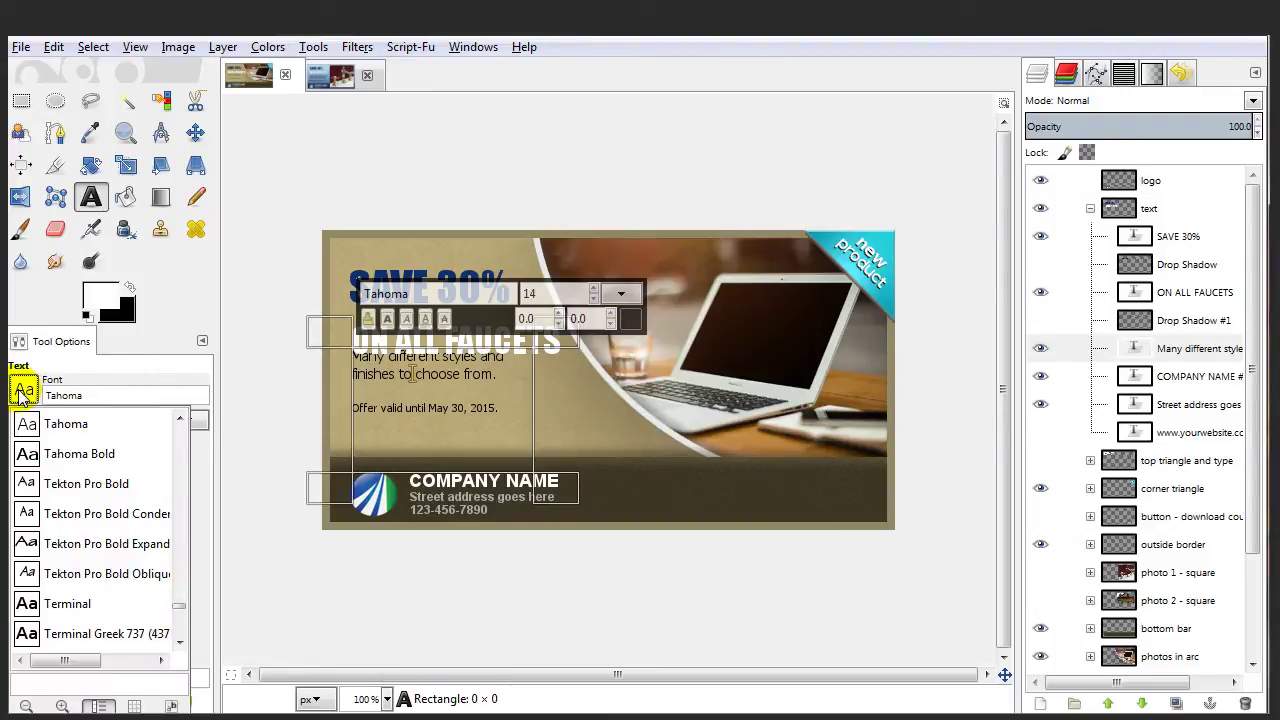
click(84, 456)
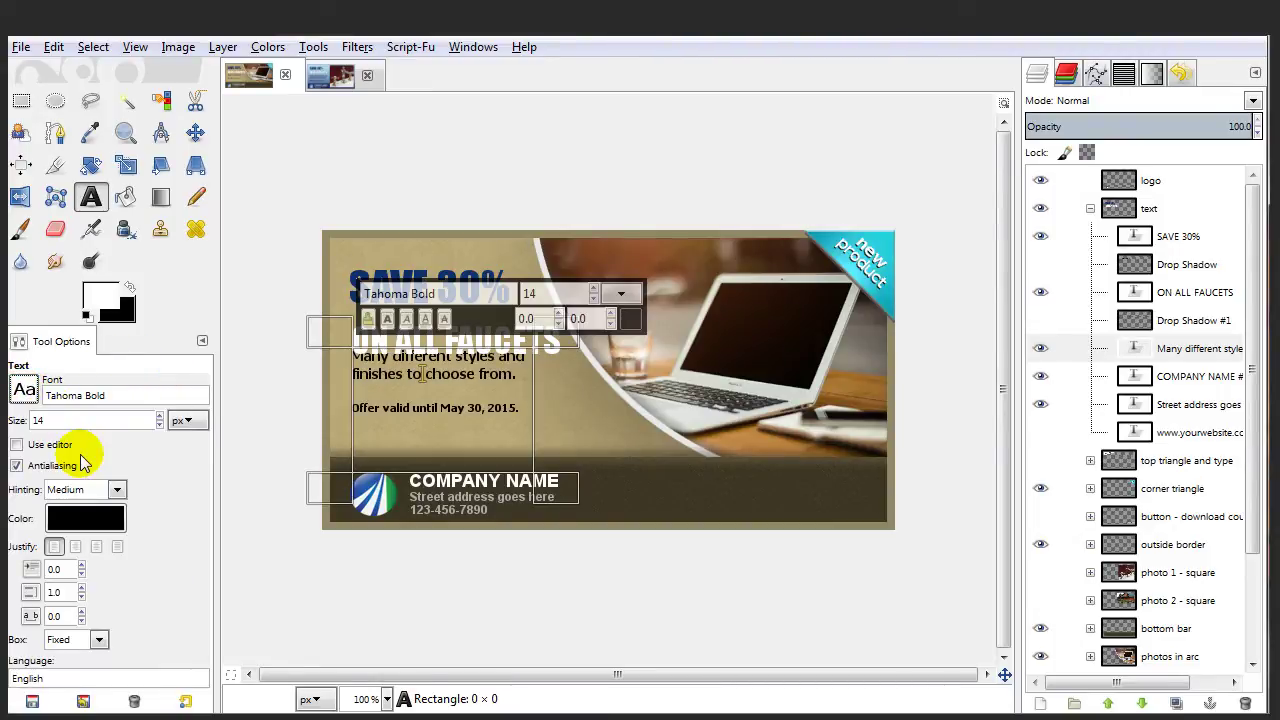
click(195, 132)
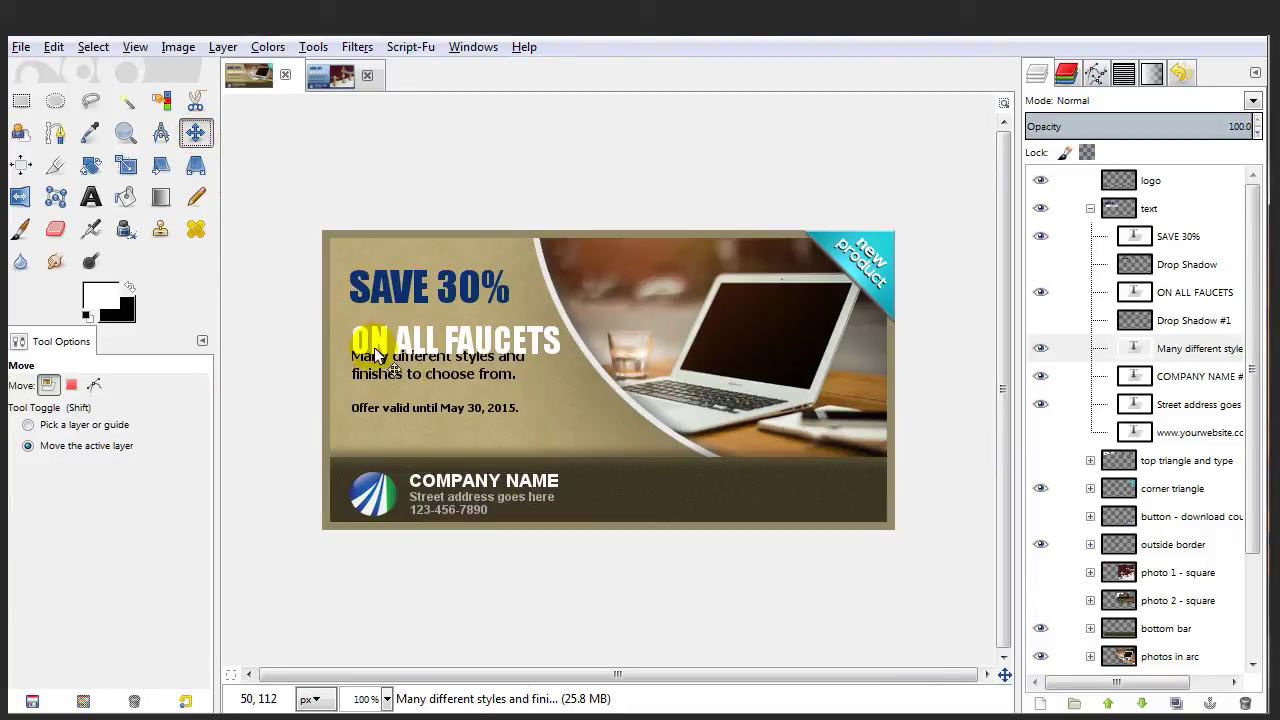
drag(381, 374, 383, 396)
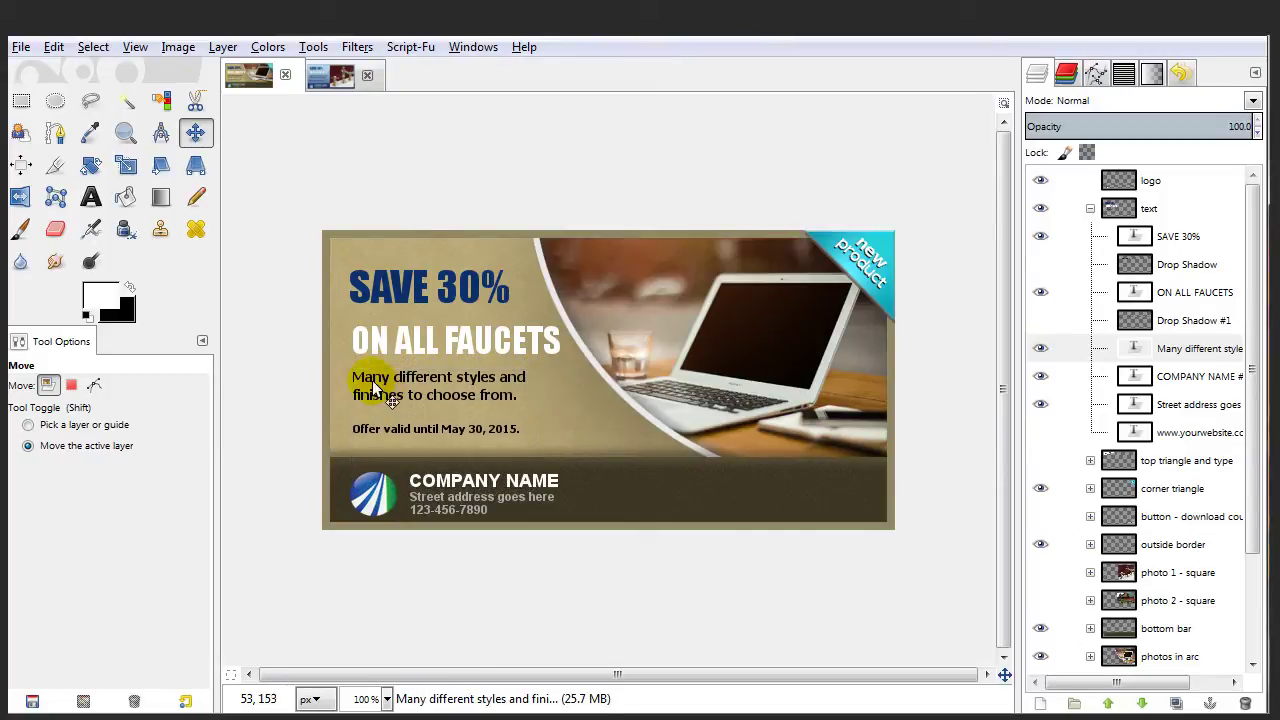
Try larger first-line indents on the offer details text and settle on an indentation of 1.0.
click(94, 199)
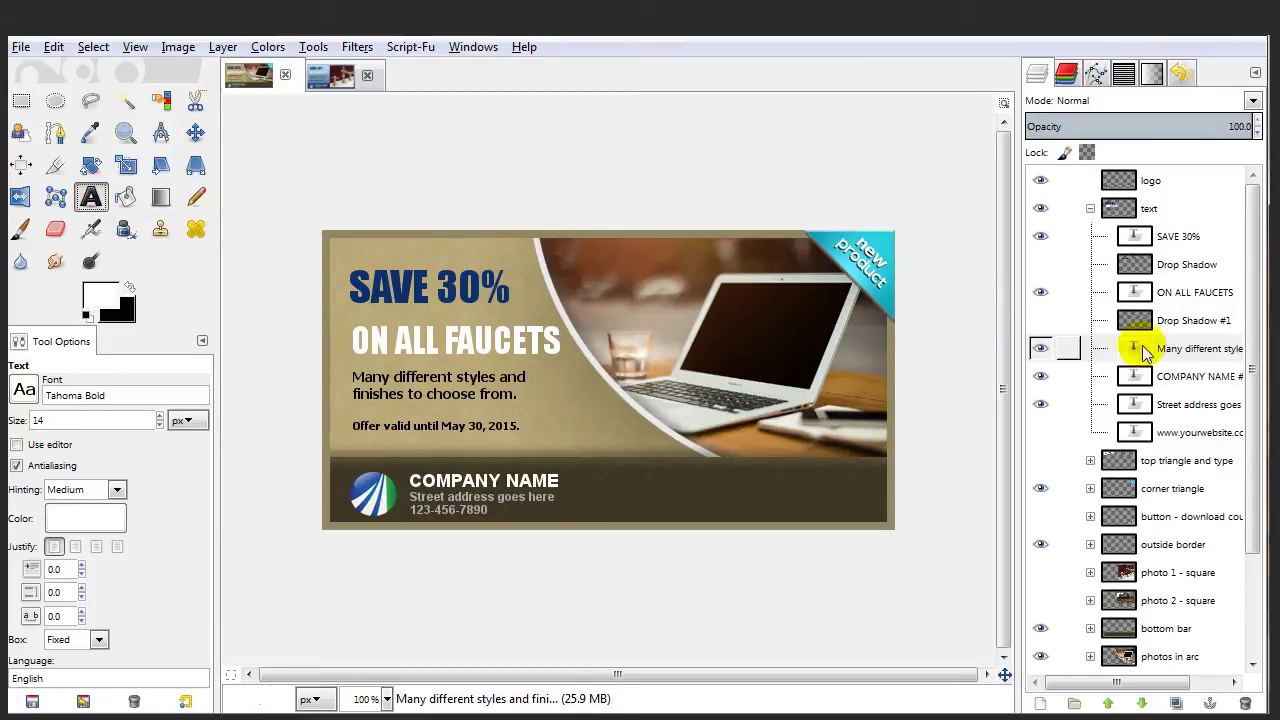
click(1186, 350)
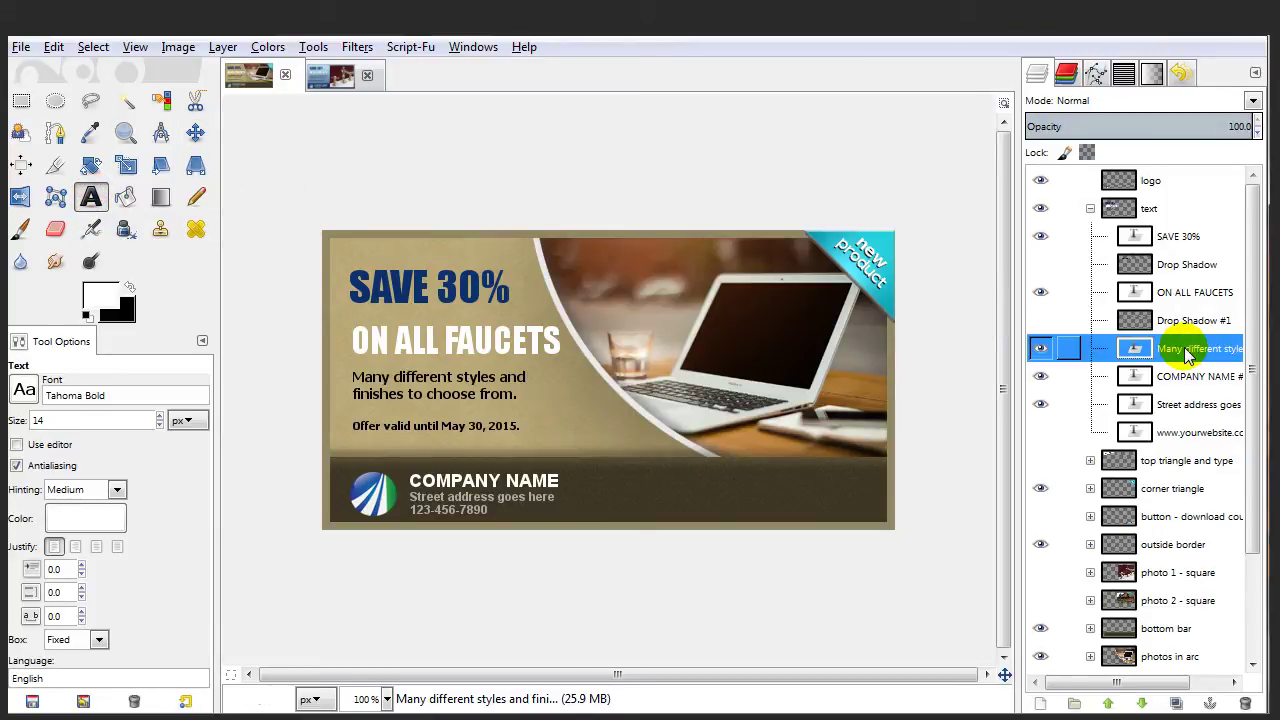
click(429, 393)
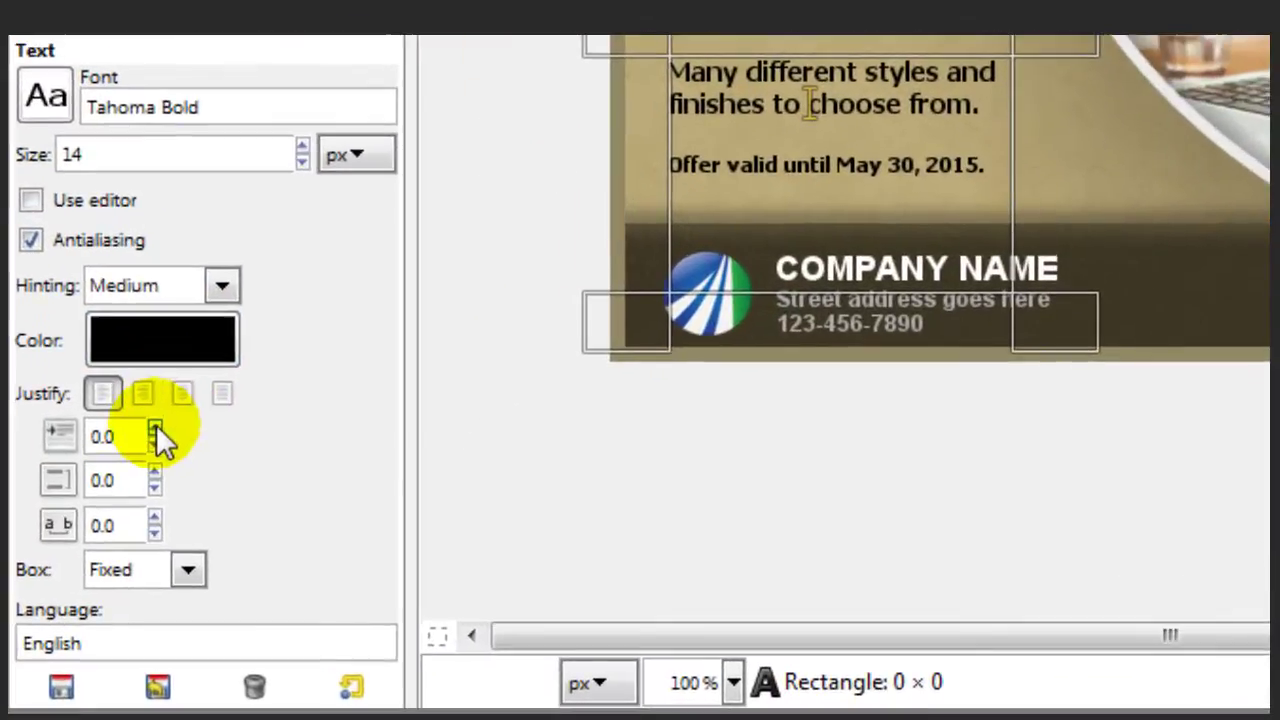
click(154, 428)
click(154, 428)
click(156, 428)
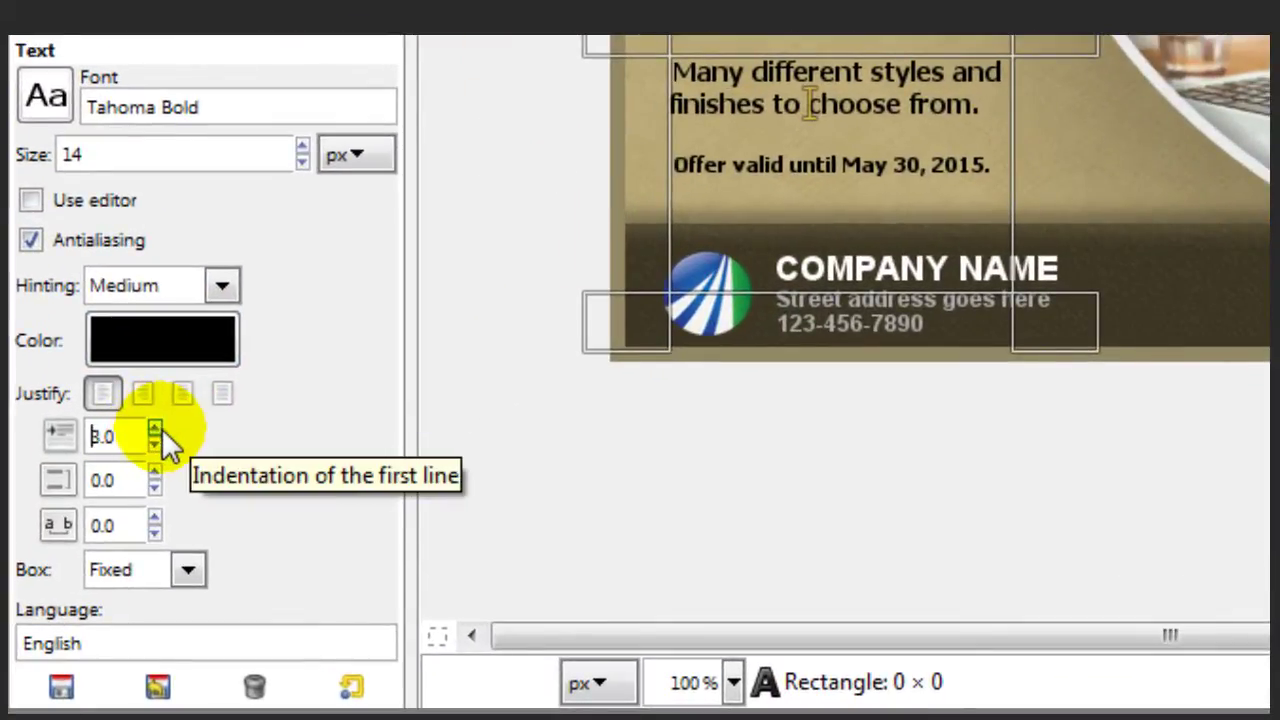
click(156, 428)
click(155, 443)
click(155, 443)
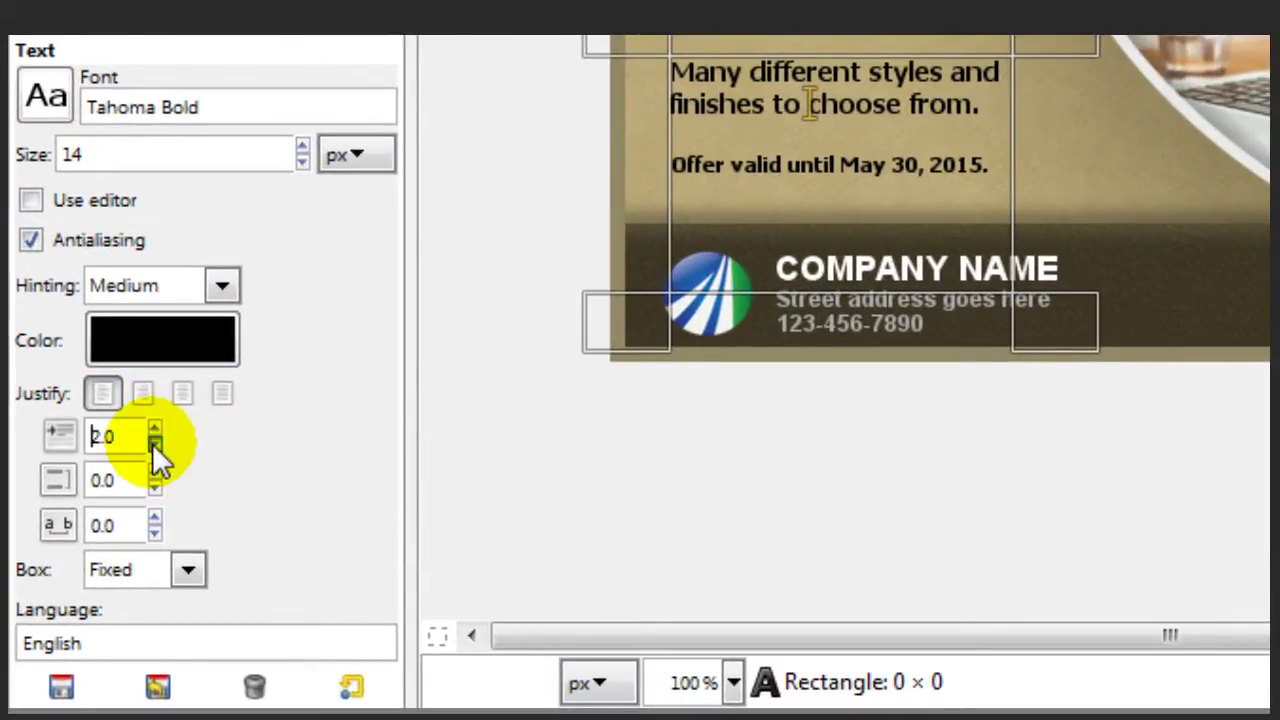
click(155, 443)
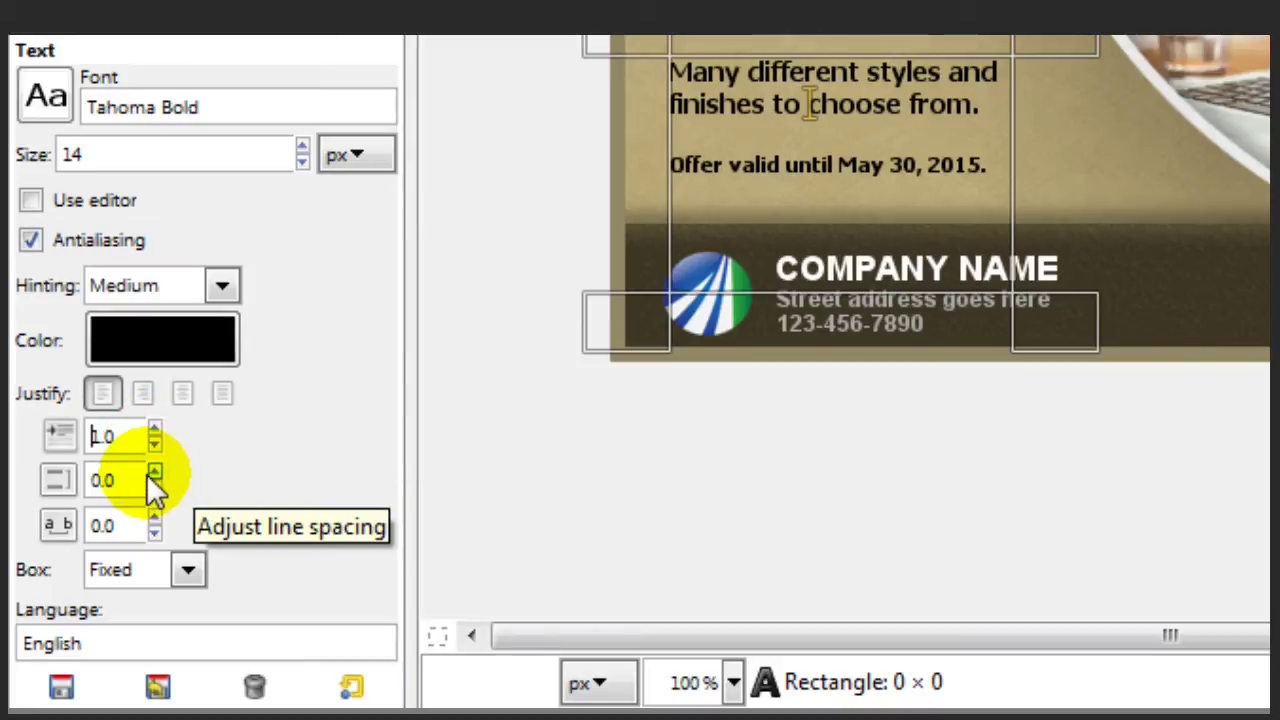
Try line spacing up to 5.0 on the offer details text and bring it back to 0.0.
click(154, 470)
click(154, 470)
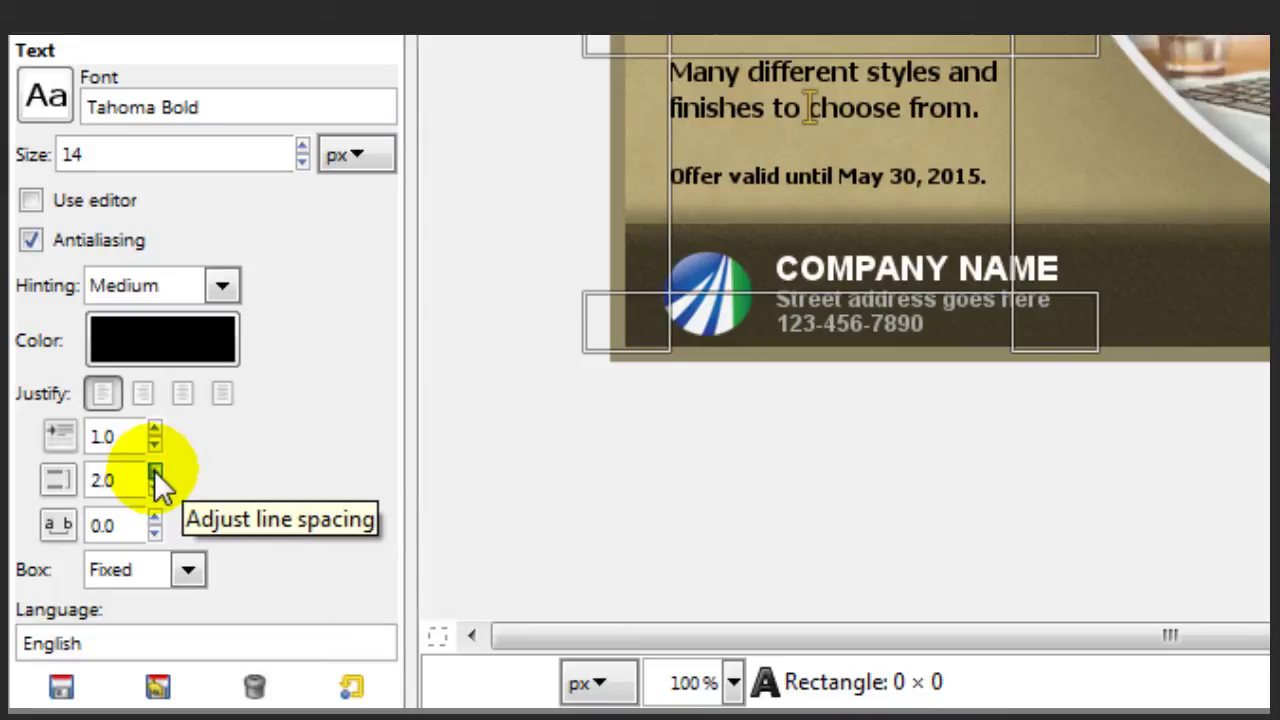
click(154, 470)
click(154, 470)
click(154, 470)
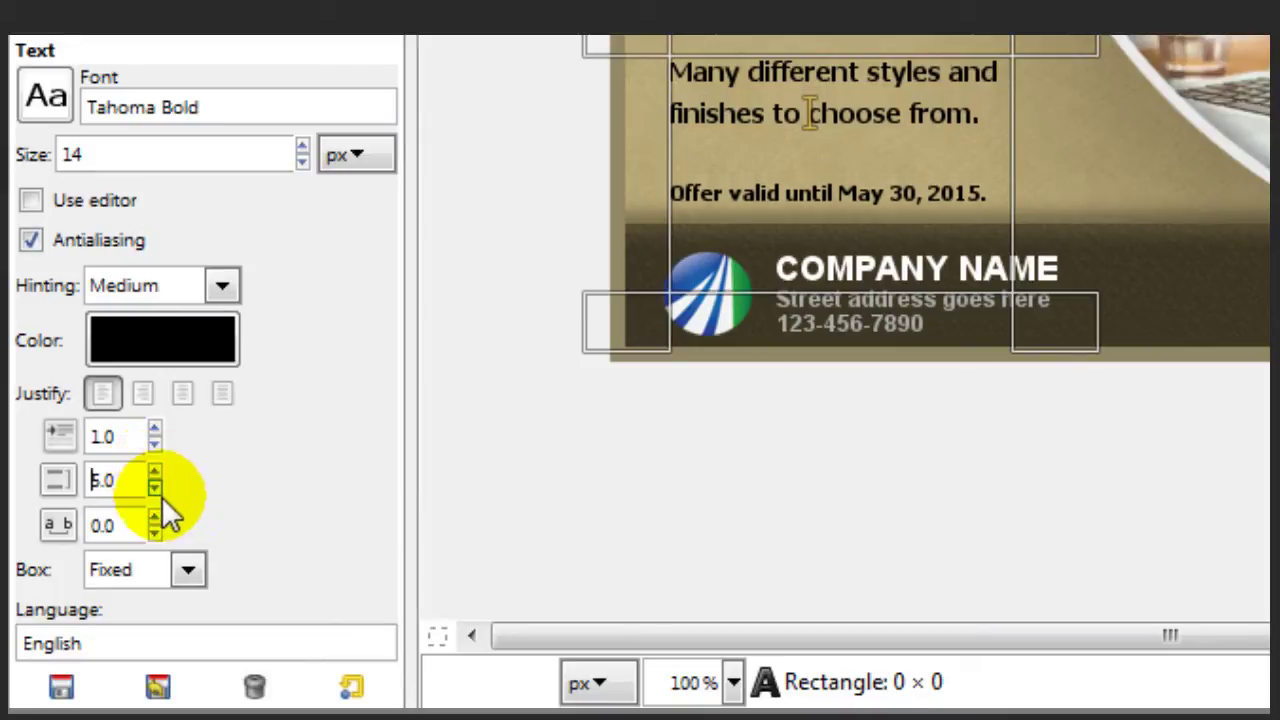
click(151, 490)
click(150, 486)
click(150, 483)
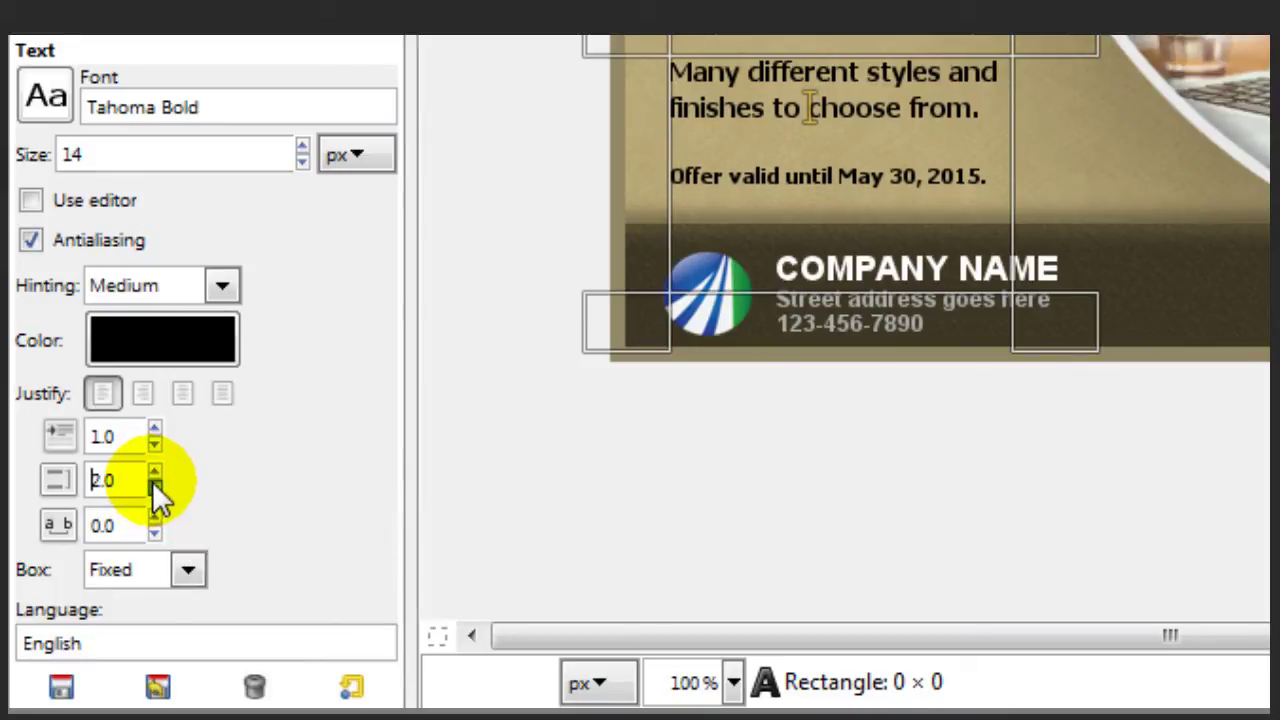
click(152, 482)
click(152, 482)
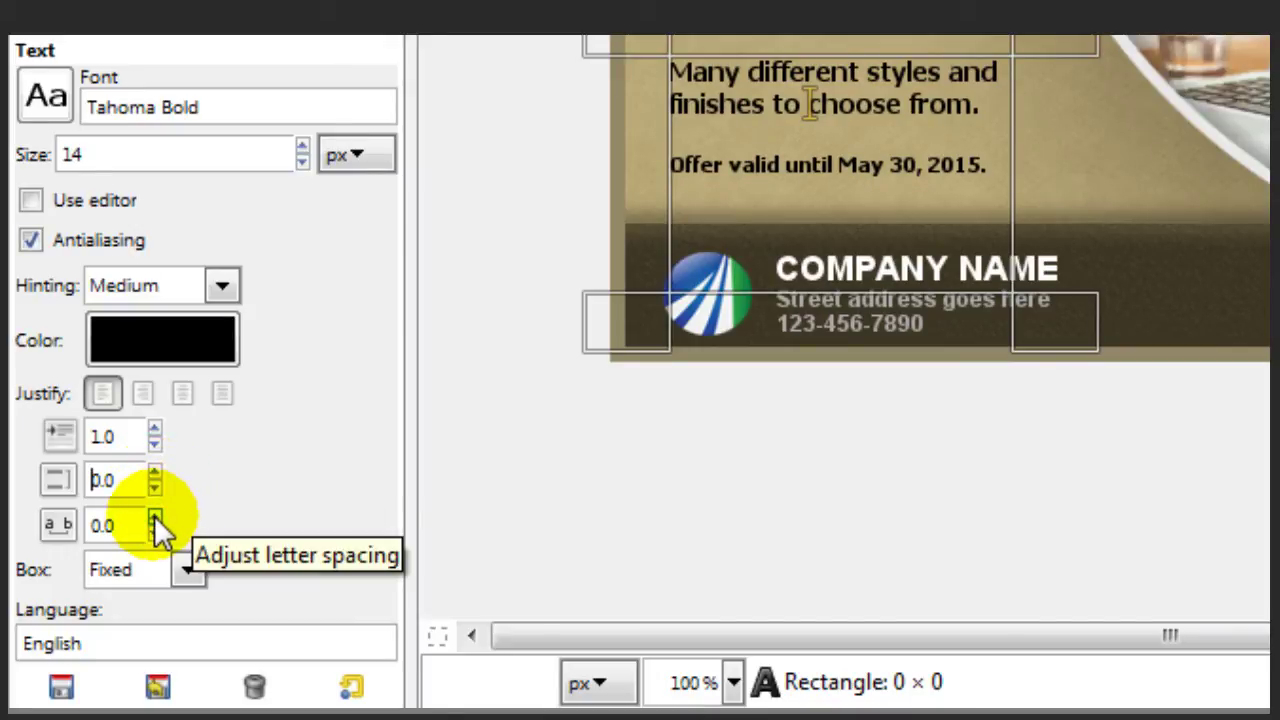
Try letter spacing of 3.0 and -1.0 on the offer details text and return it to 0.0.
click(154, 517)
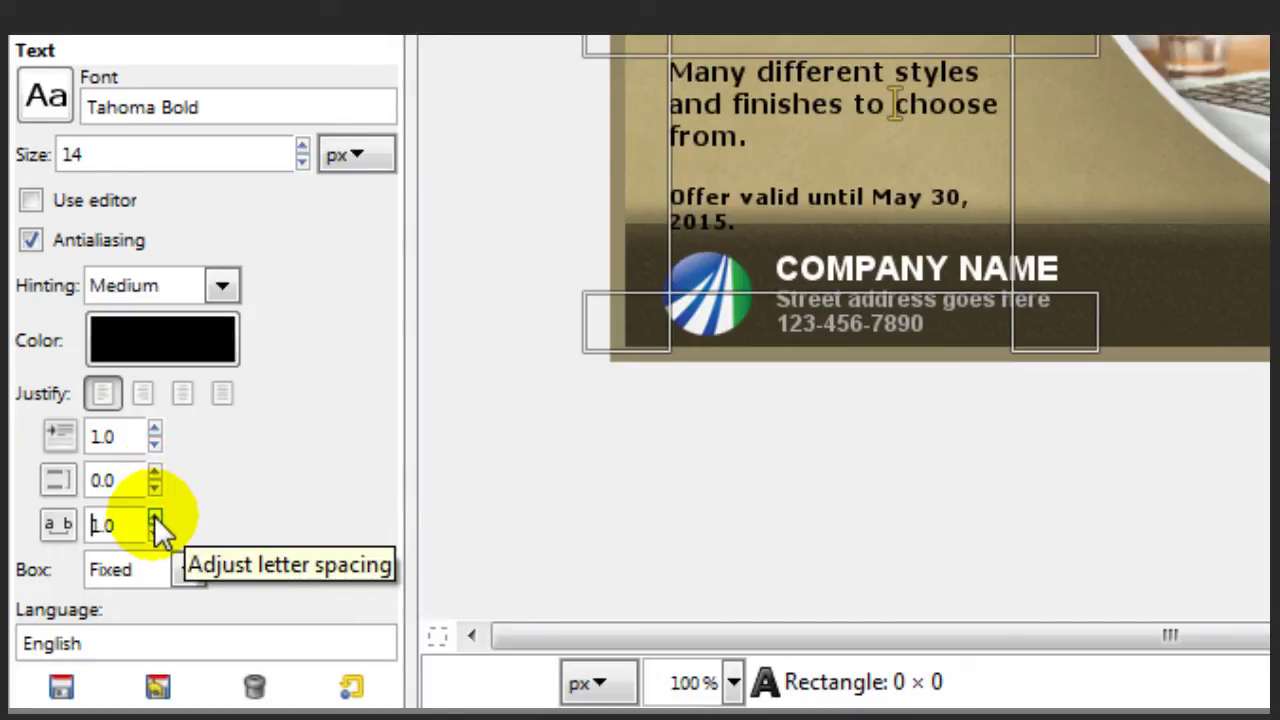
click(154, 517)
click(154, 517)
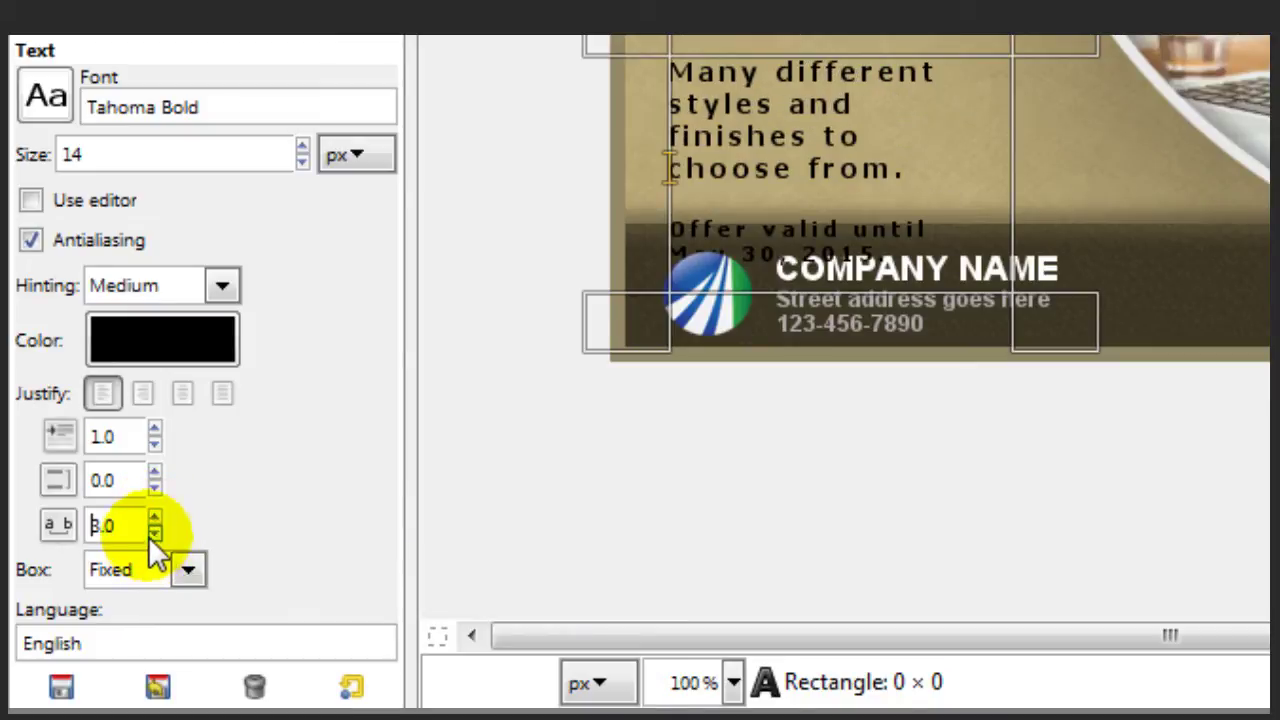
click(152, 531)
click(152, 531)
click(152, 531)
click(152, 531)
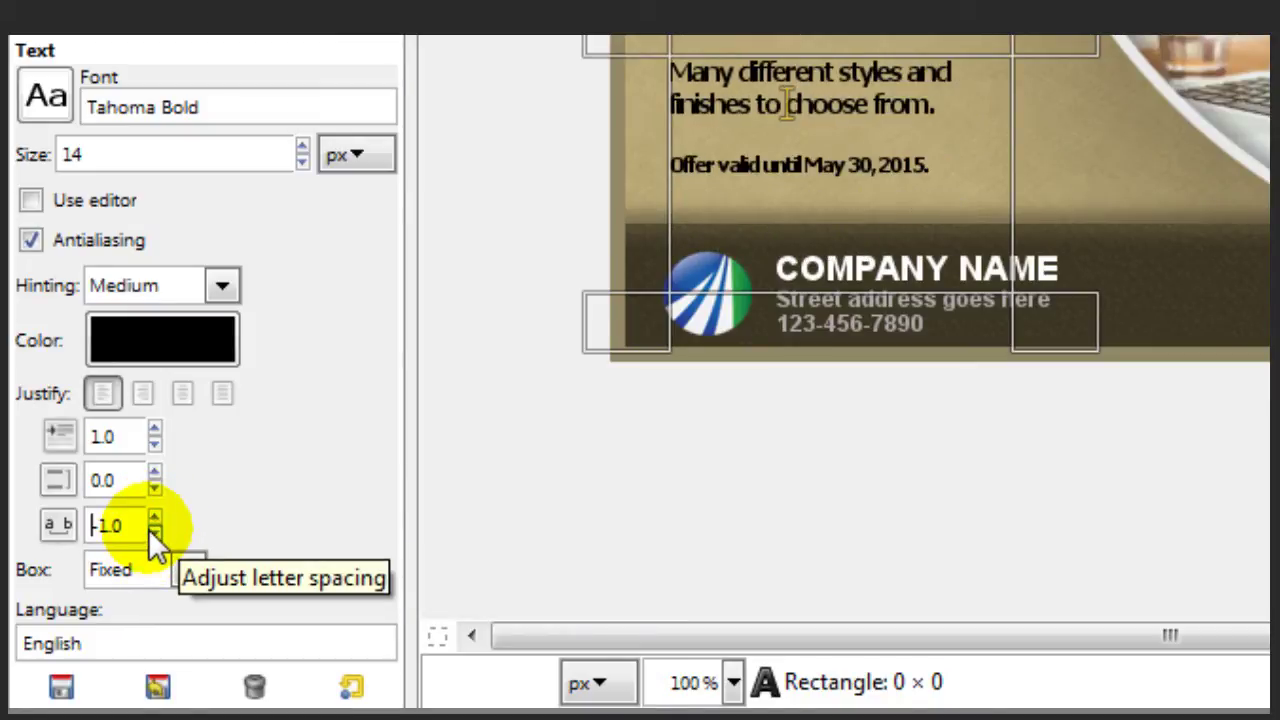
click(148, 528)
click(151, 513)
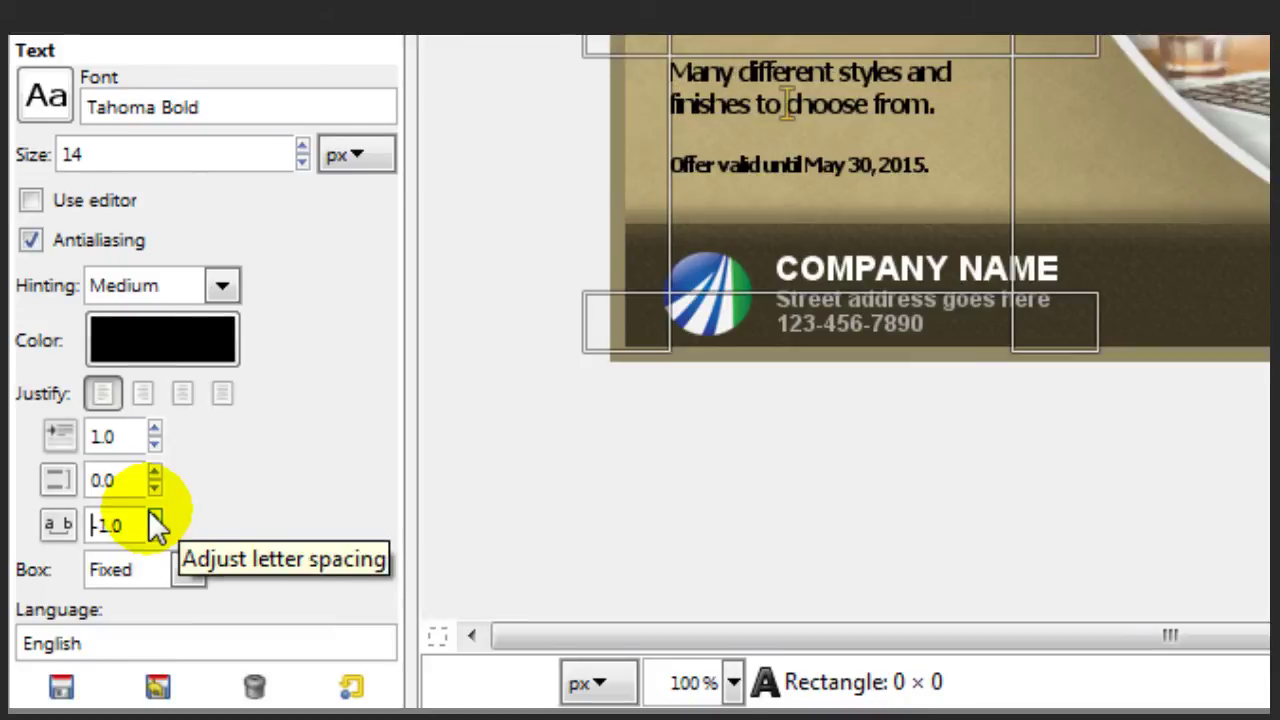
click(154, 517)
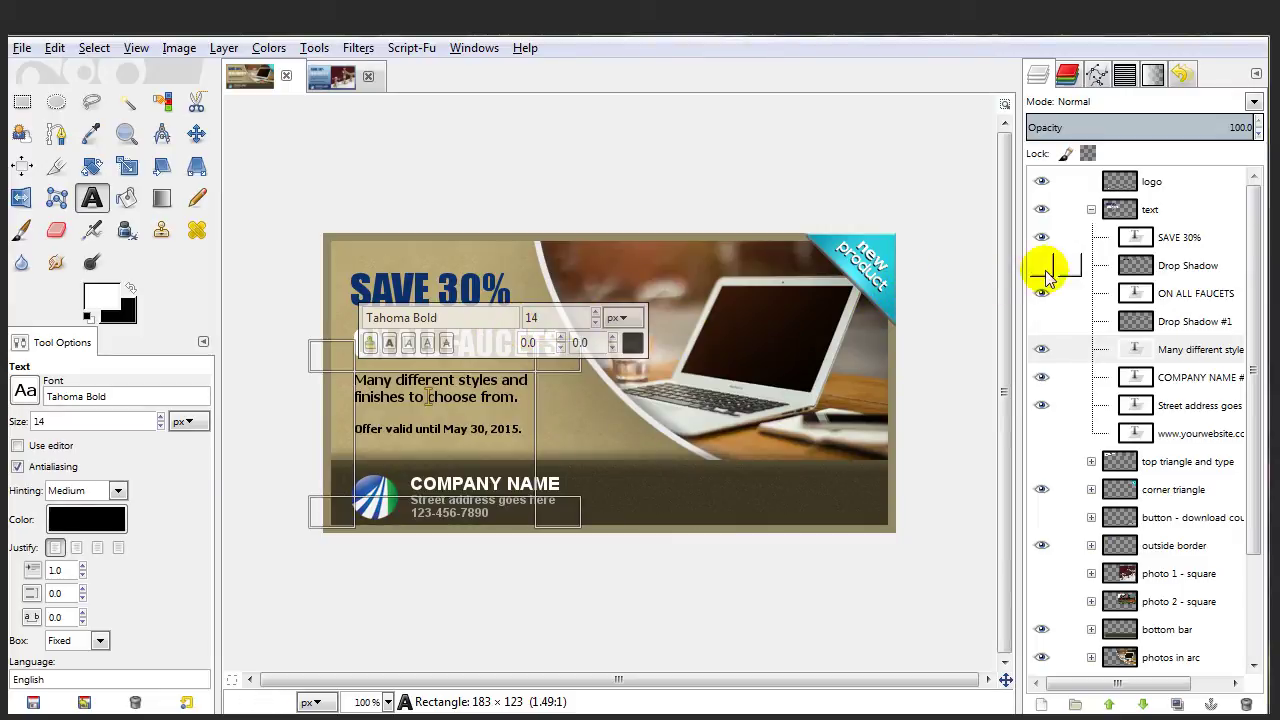
Set only the percent sign in the SAVE 30% text to a size of 30 px.
click(1180, 241)
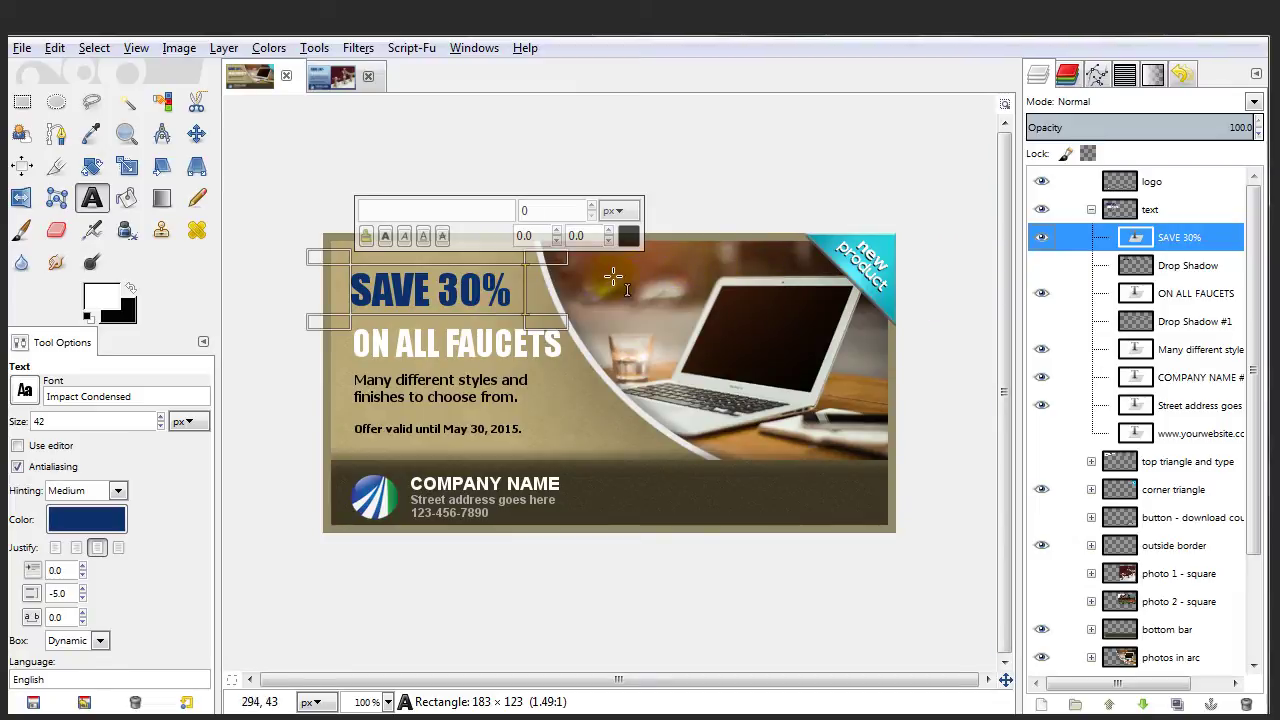
click(482, 289)
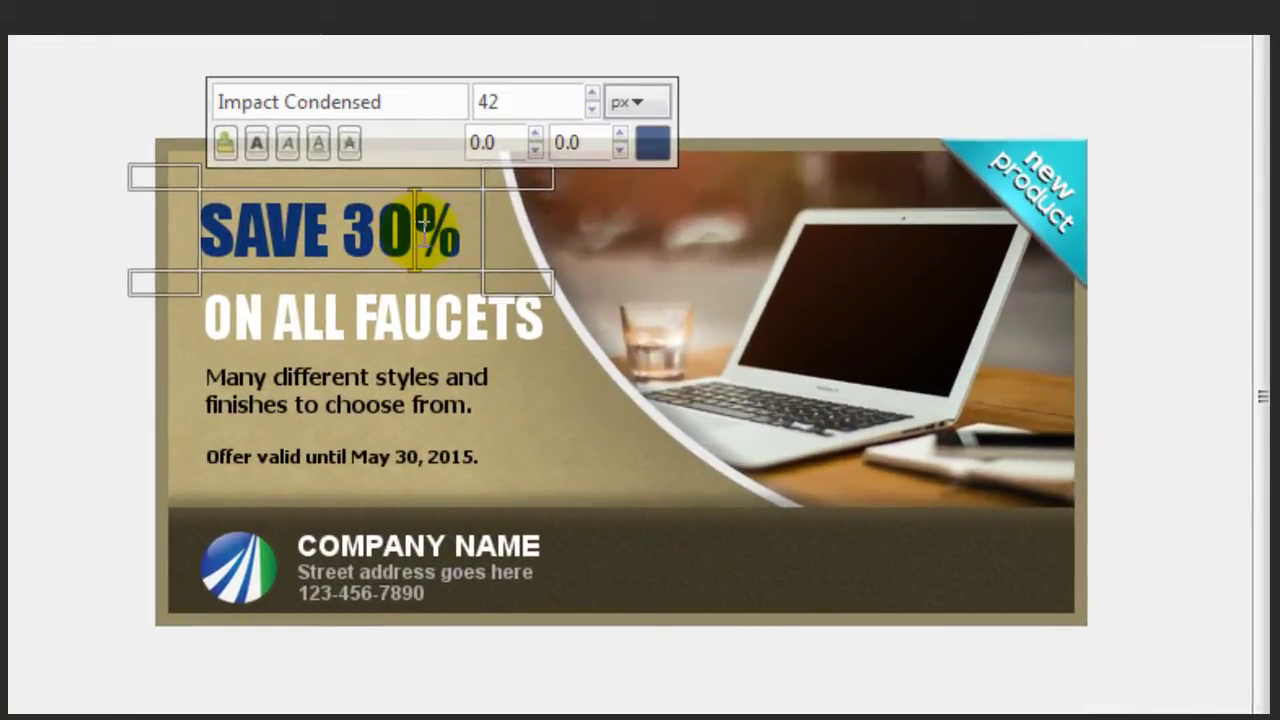
drag(424, 228, 457, 234)
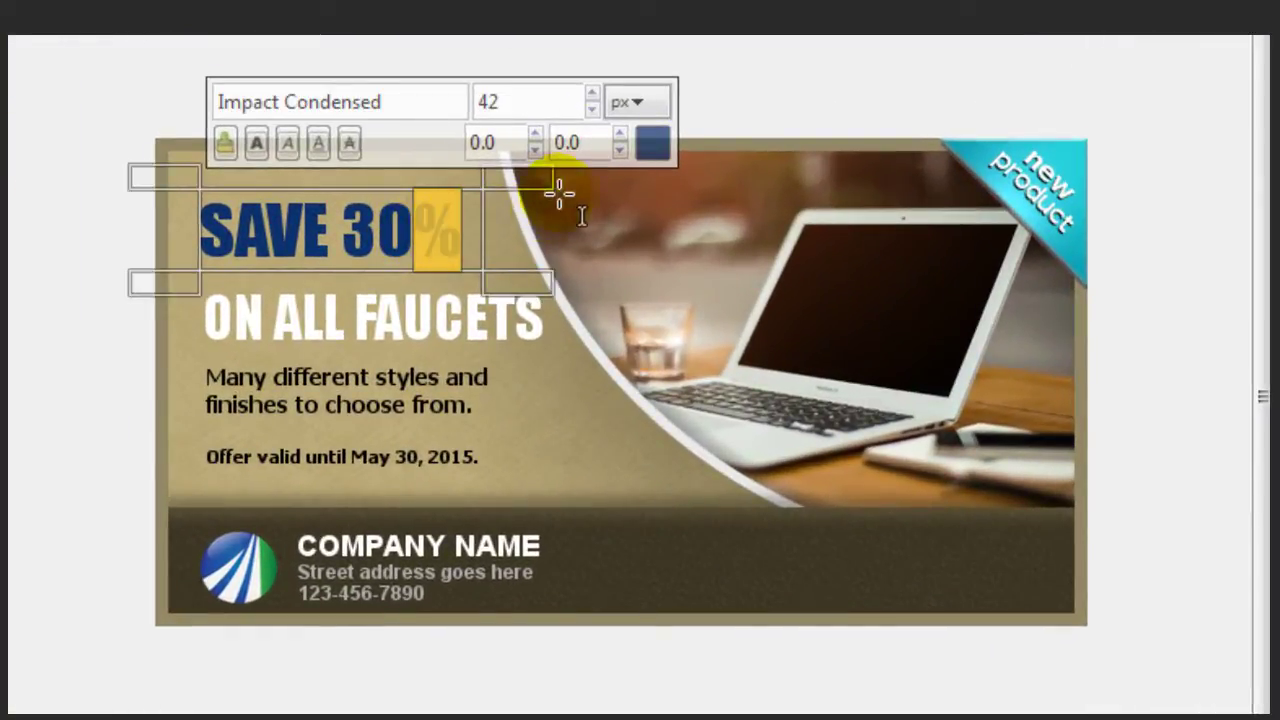
click(591, 111)
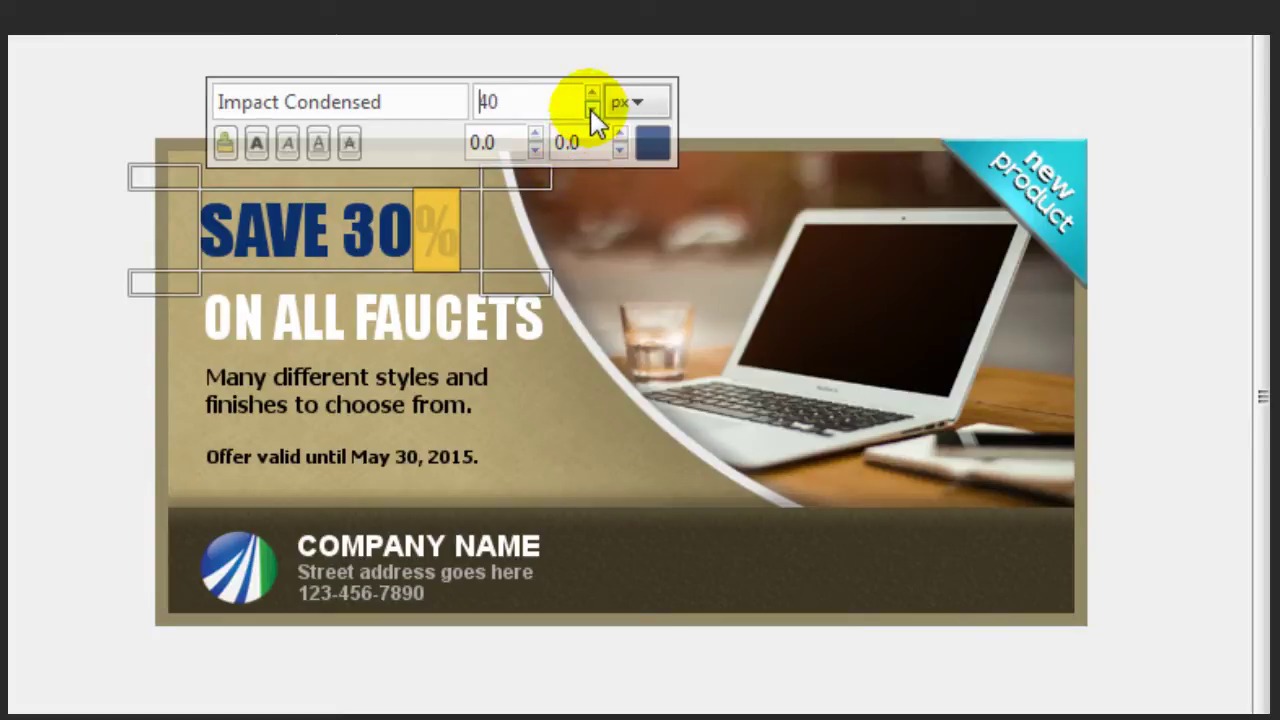
click(591, 111)
click(591, 111)
click(591, 111)
click(591, 111)
click(591, 111)
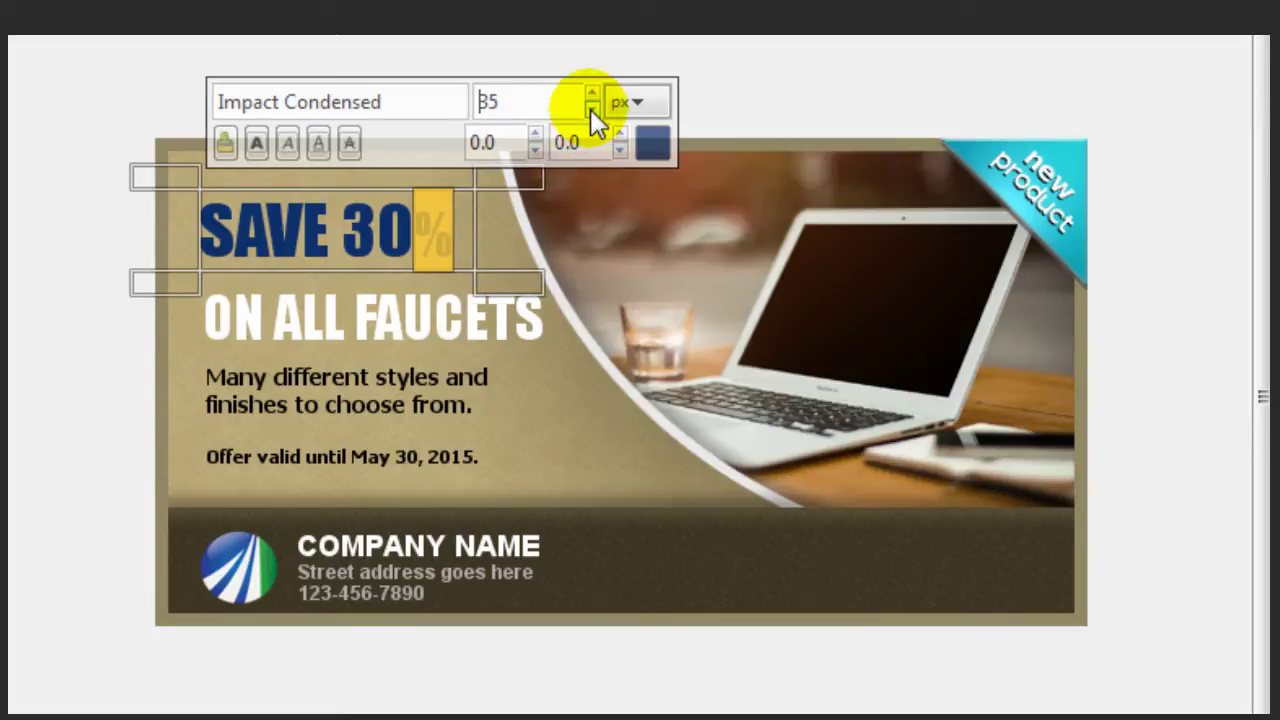
click(592, 111)
click(592, 111)
click(592, 111)
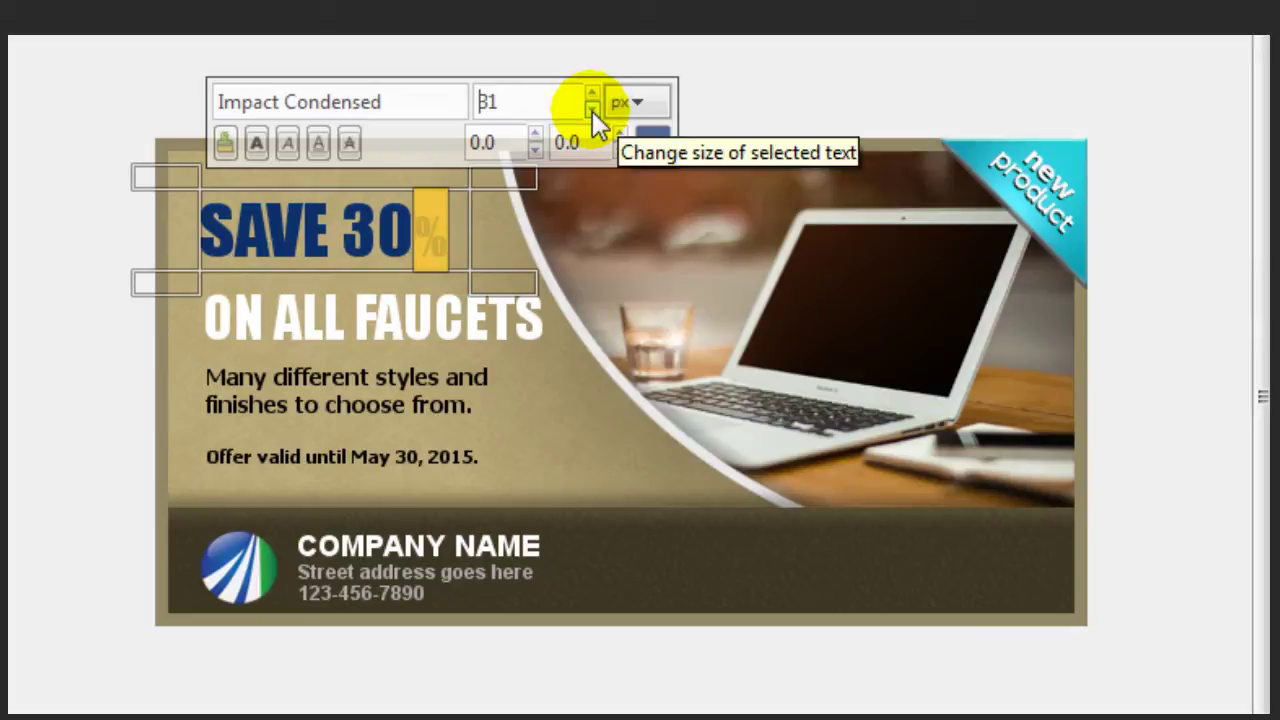
click(592, 111)
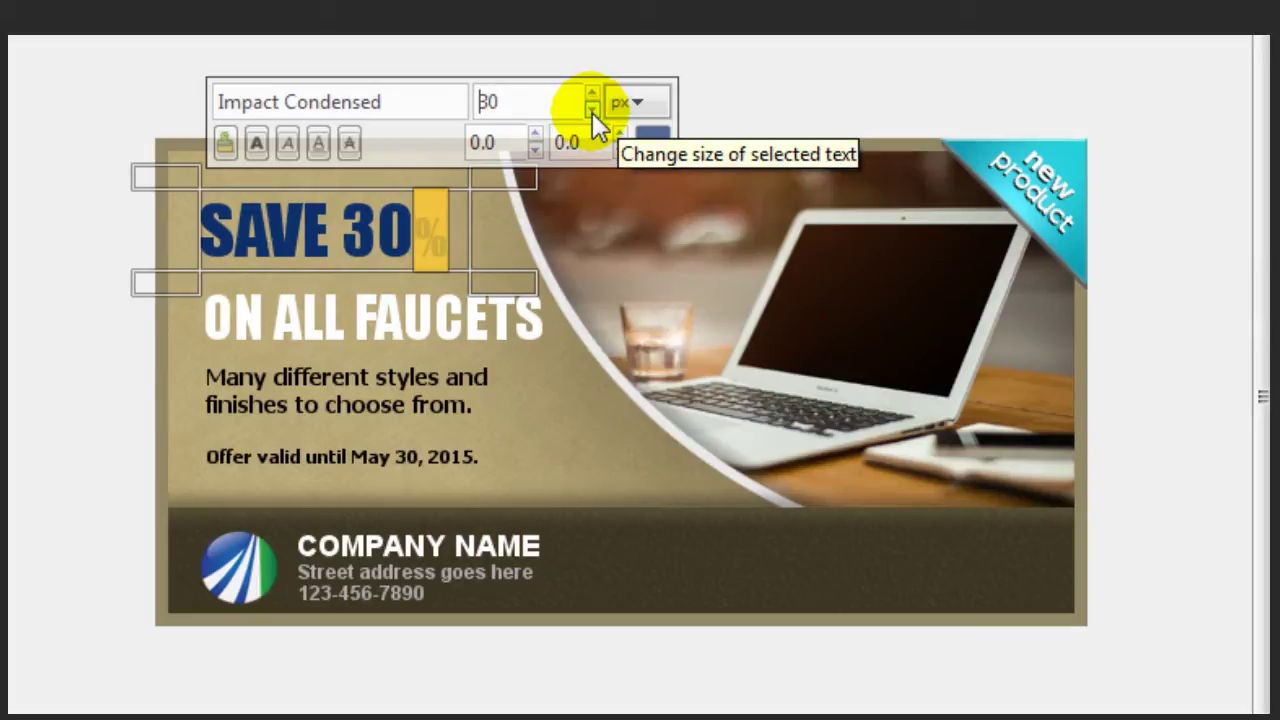
Raise the baseline of the percent sign in the SAVE 30% text to 9.0 and deselect it.
click(535, 135)
click(535, 135)
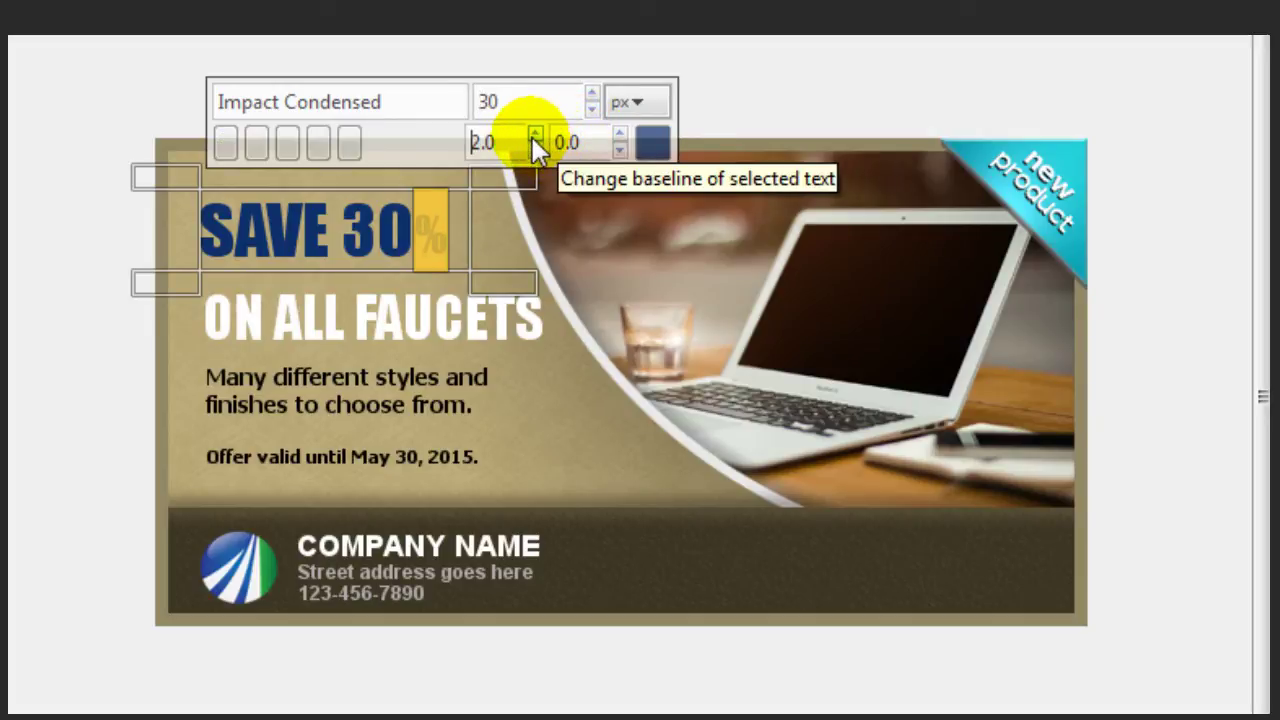
click(535, 135)
click(535, 135)
click(536, 134)
click(537, 133)
click(537, 133)
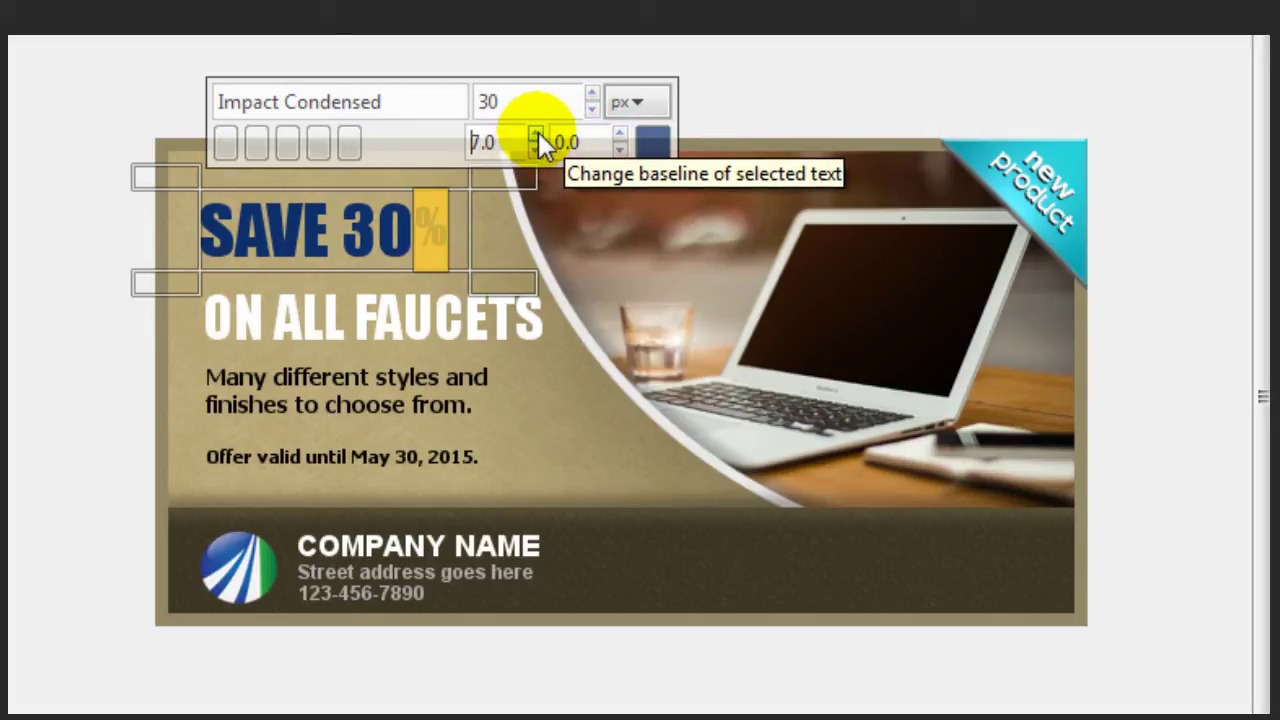
click(537, 133)
click(538, 133)
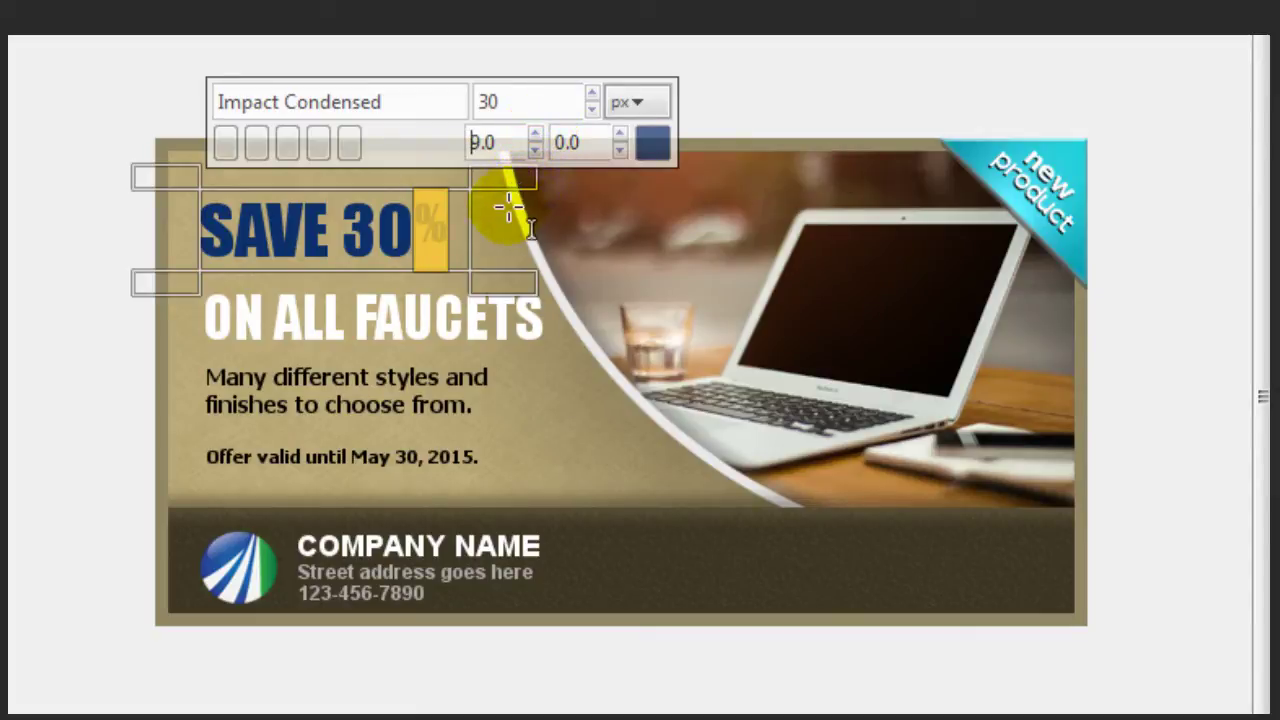
click(215, 235)
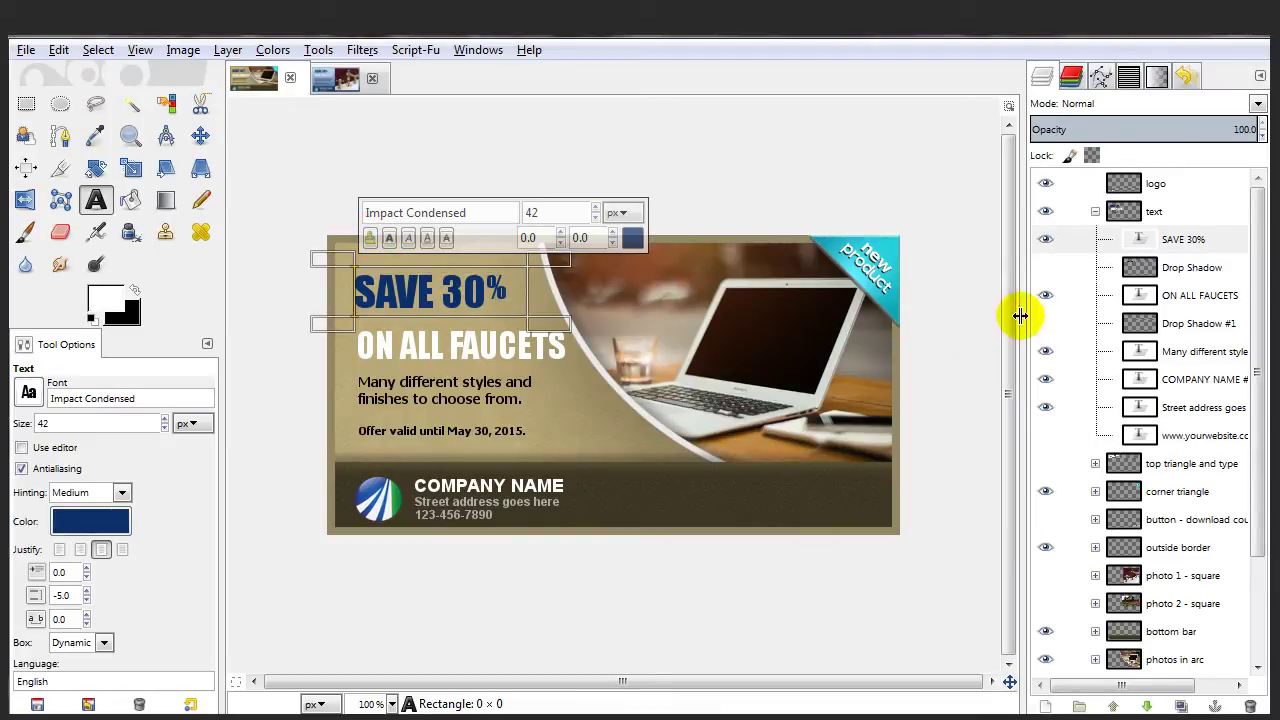
Apply a Drop Shadow to the ON ALL FAUCETS layer with X and Y offsets of 1 and a blur radius of 1.
click(1188, 300)
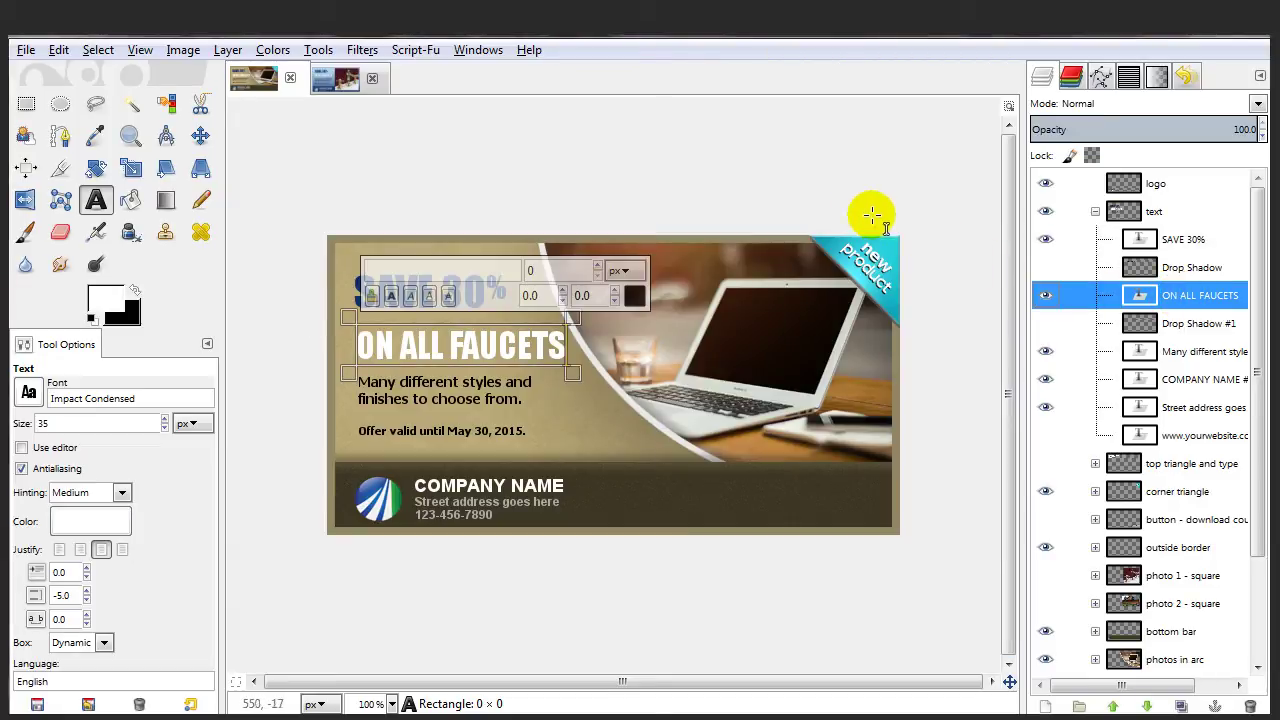
click(362, 52)
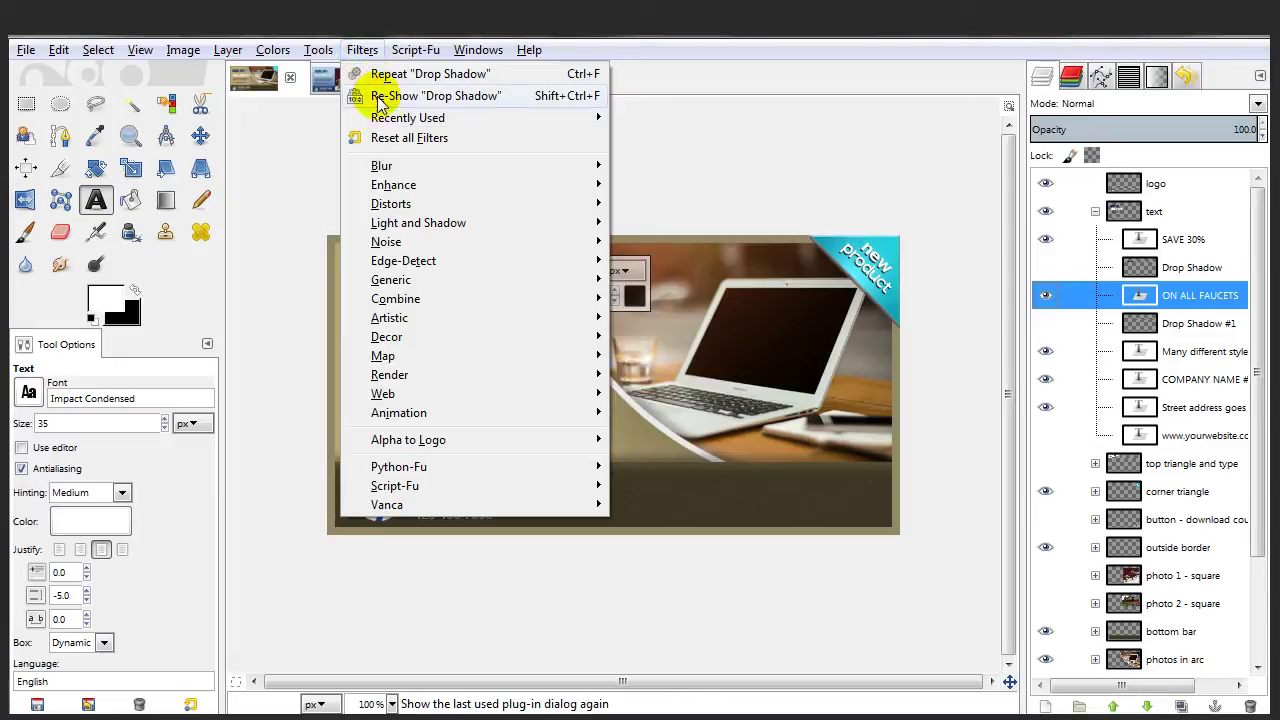
mouse_move(400, 224)
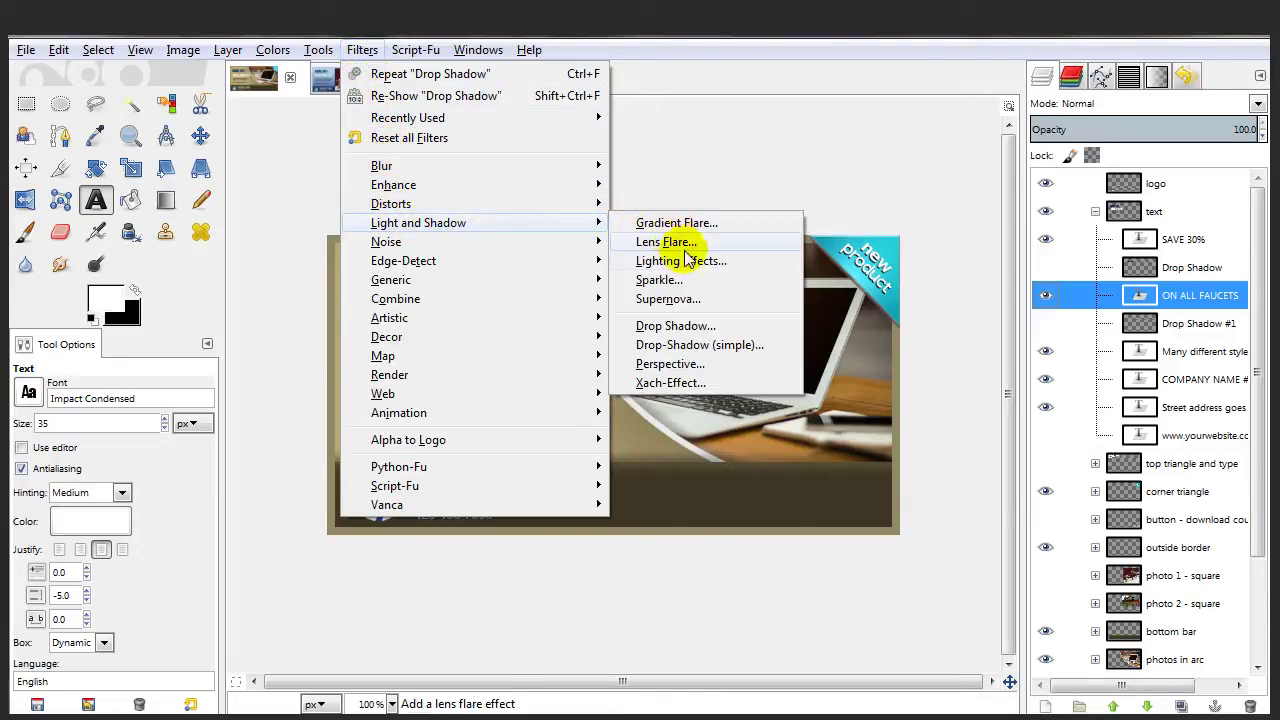
click(675, 326)
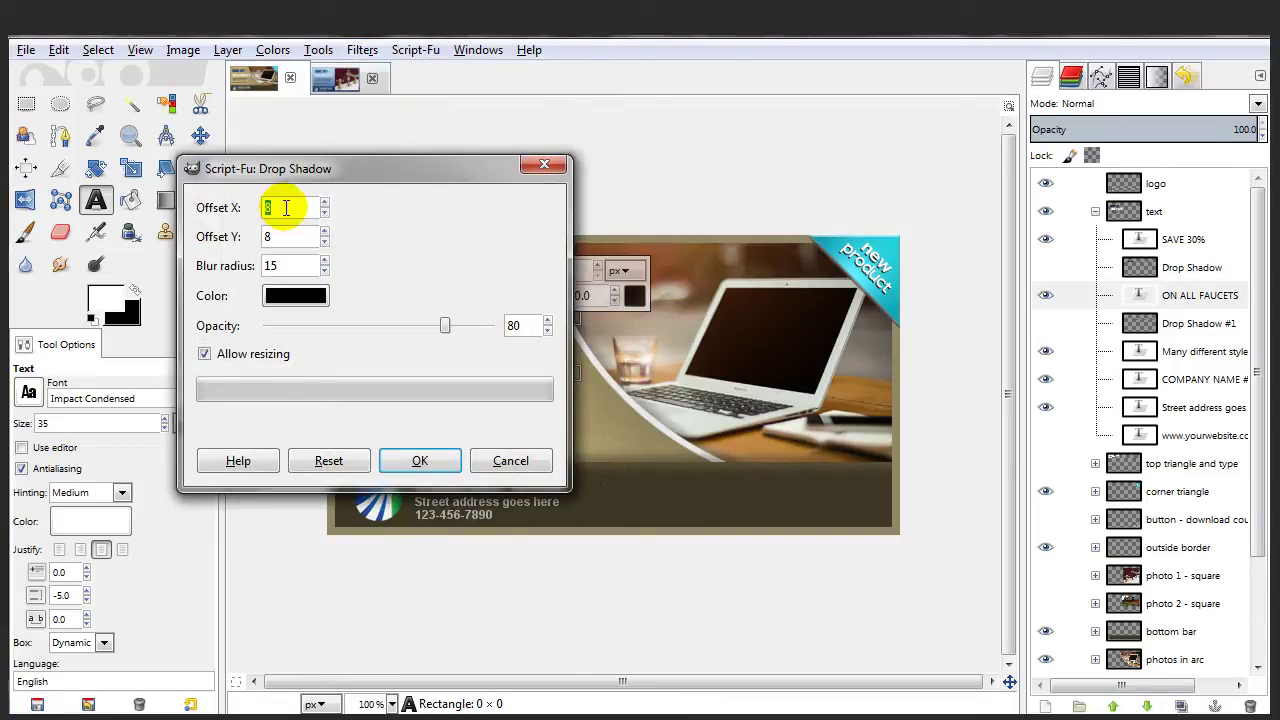
text(1)
key(Tab)
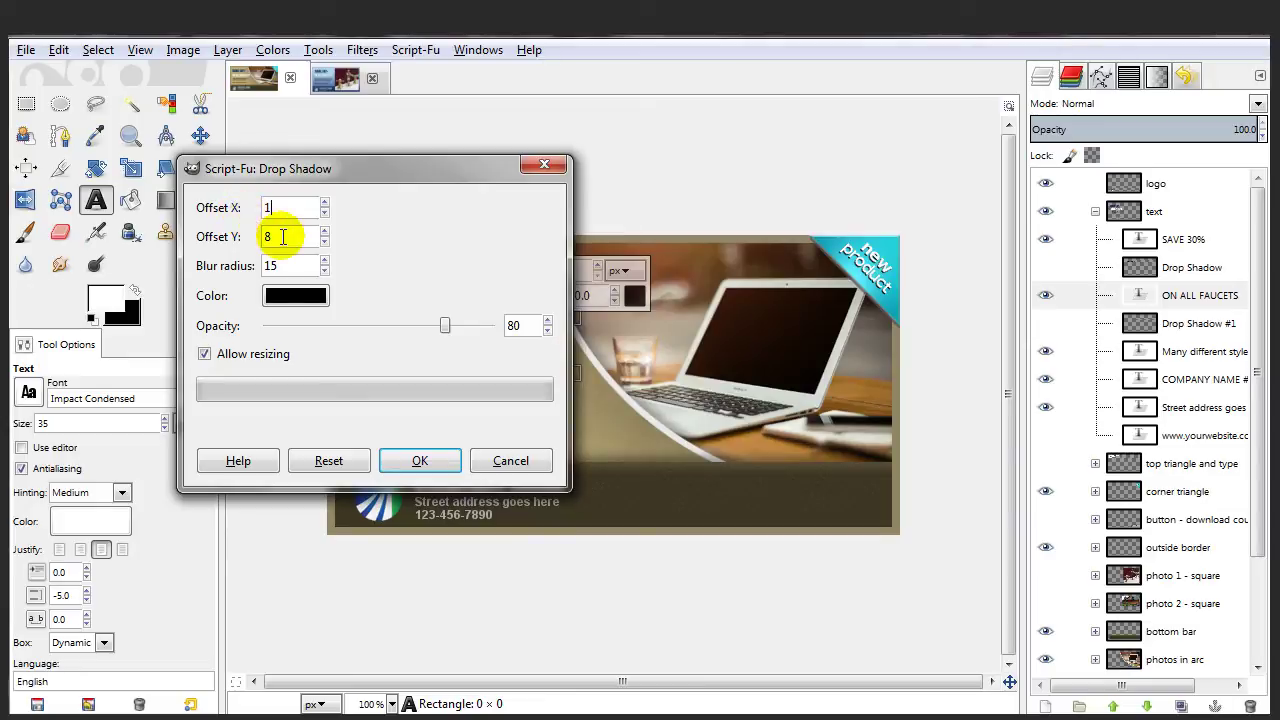
text(1)
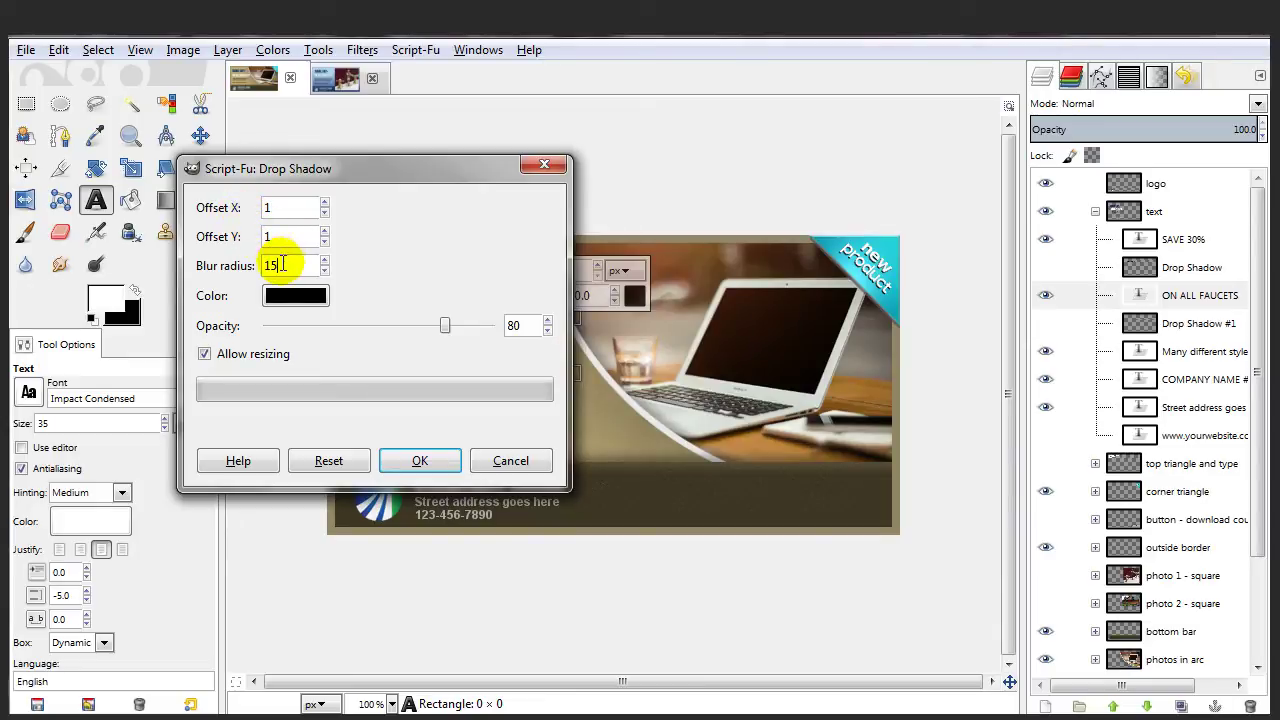
drag(282, 264, 259, 264)
text(1)
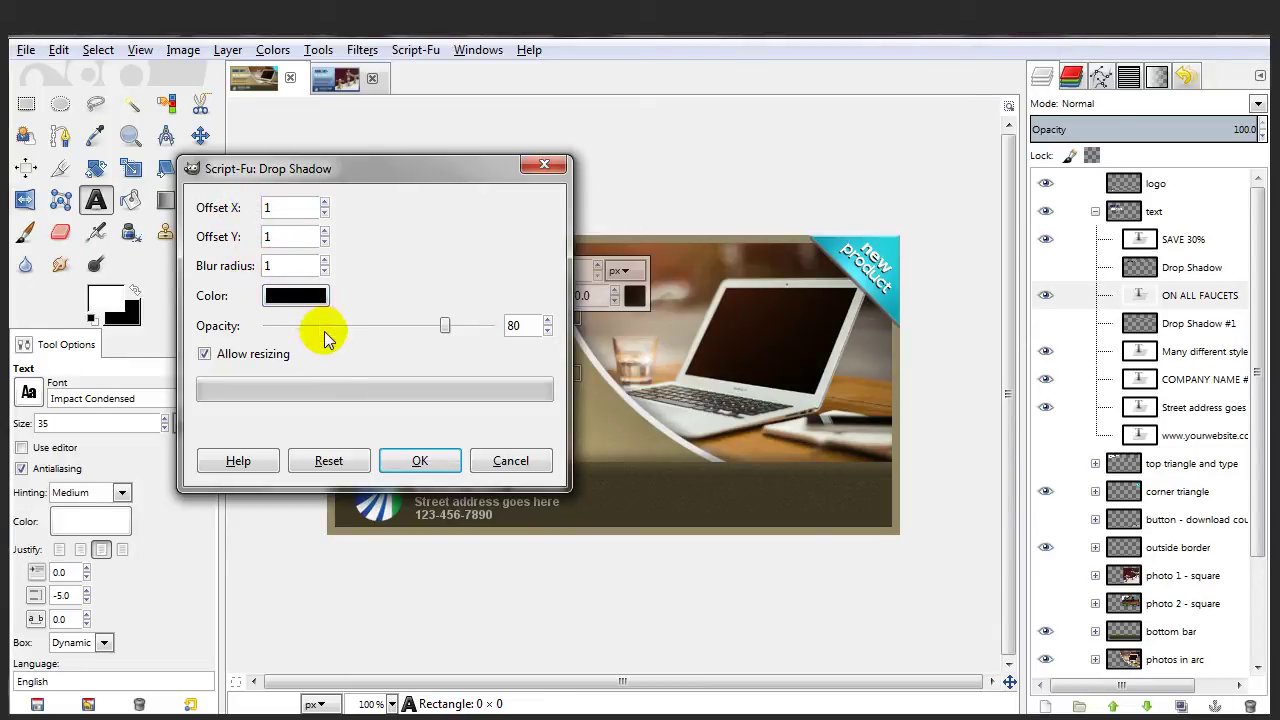
click(423, 460)
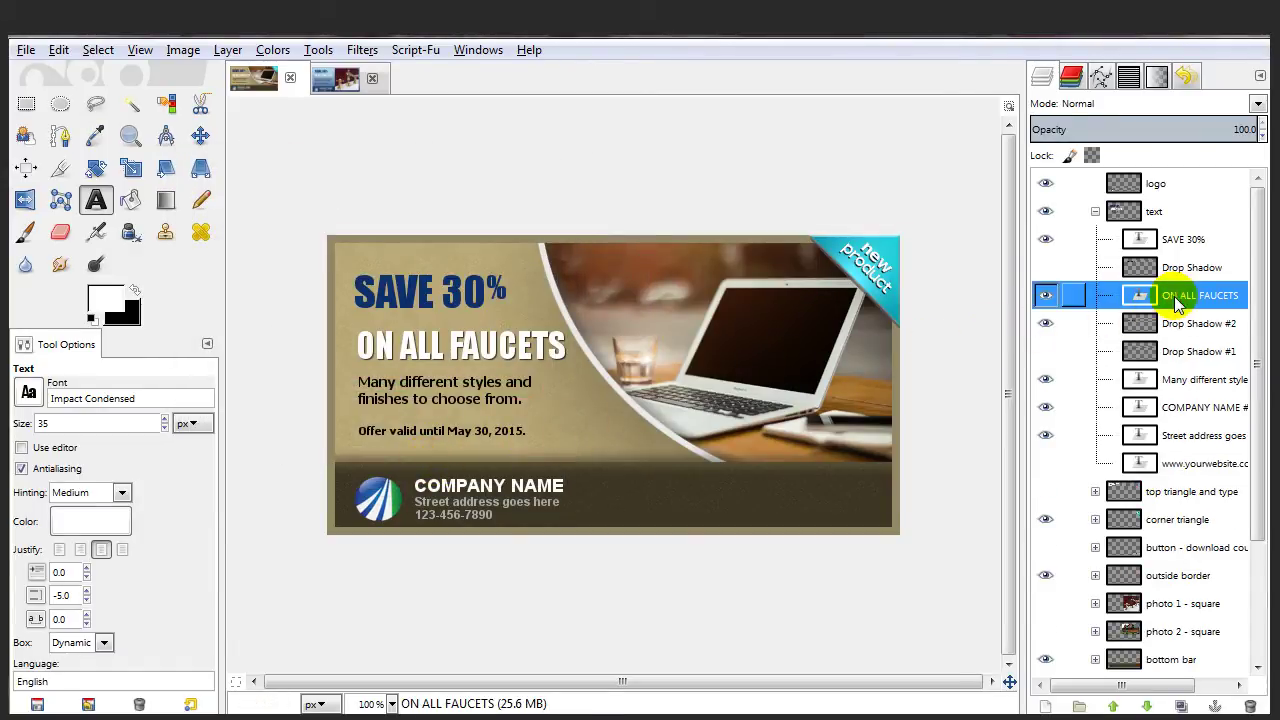
Toggle the visibility of the ON ALL FAUCETS layer and its new shadow layer to compare the text with and without the shadow.
click(1042, 298)
click(1042, 298)
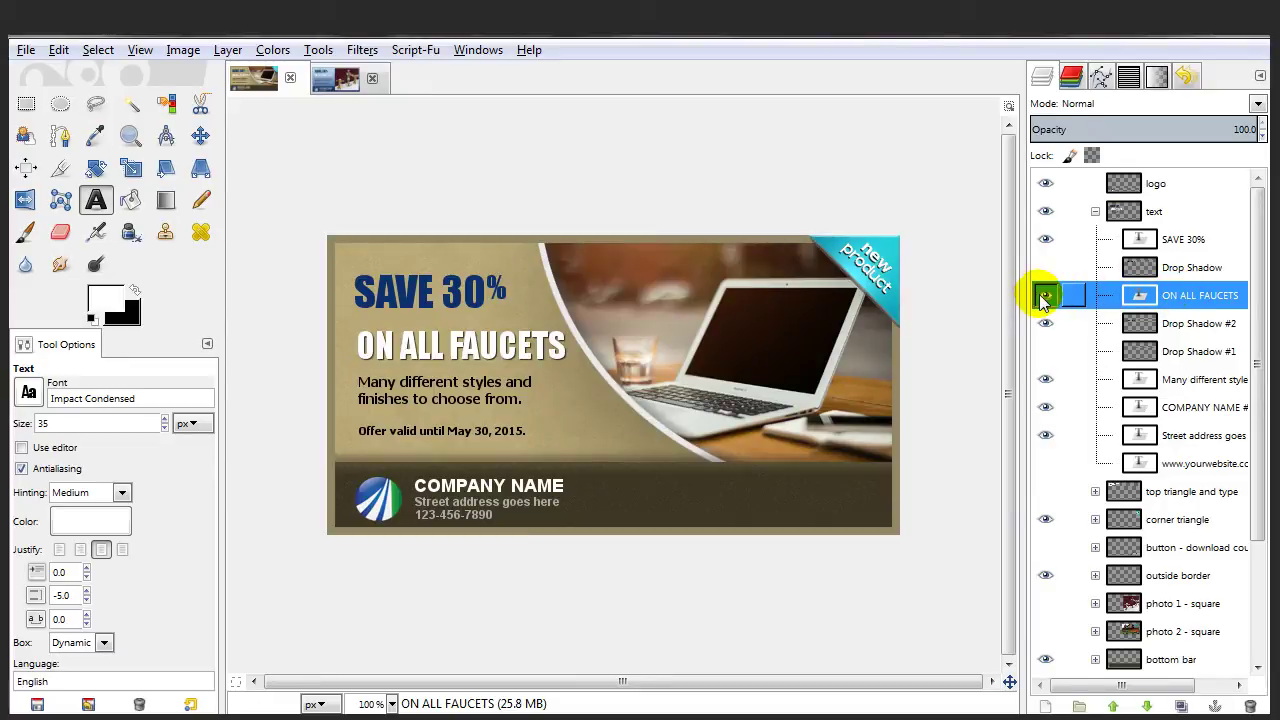
click(1045, 323)
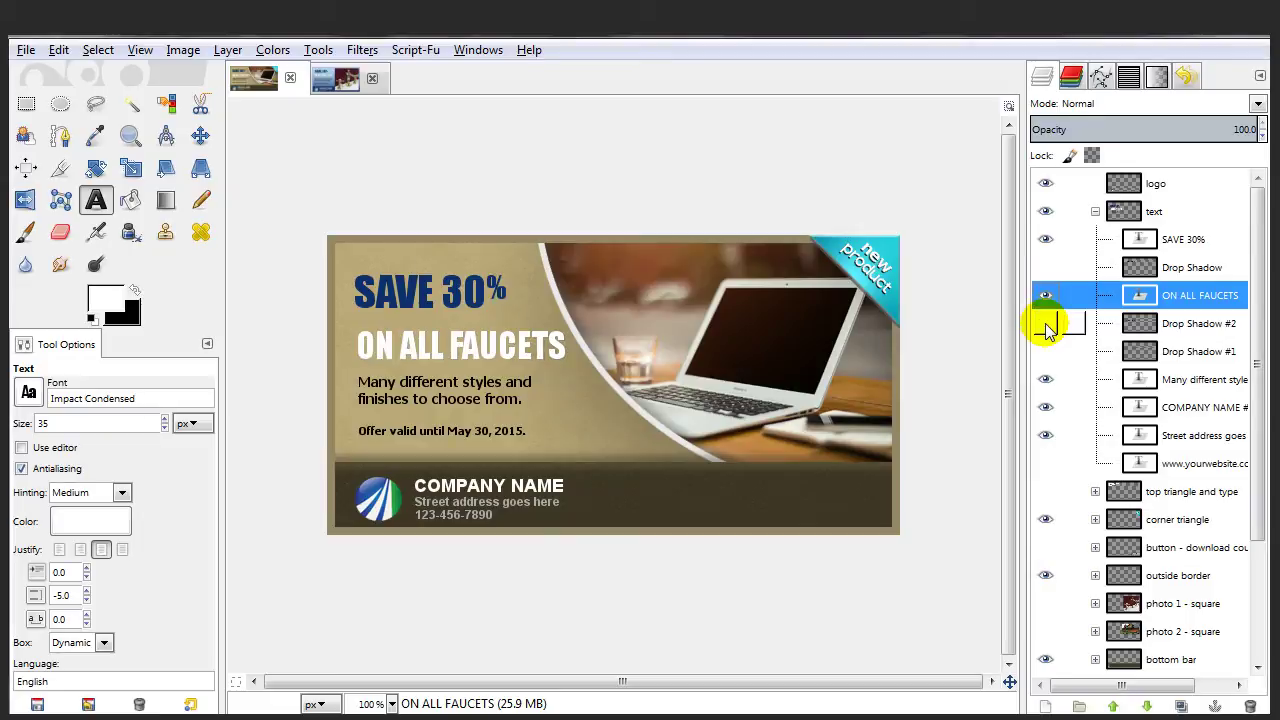
click(1045, 325)
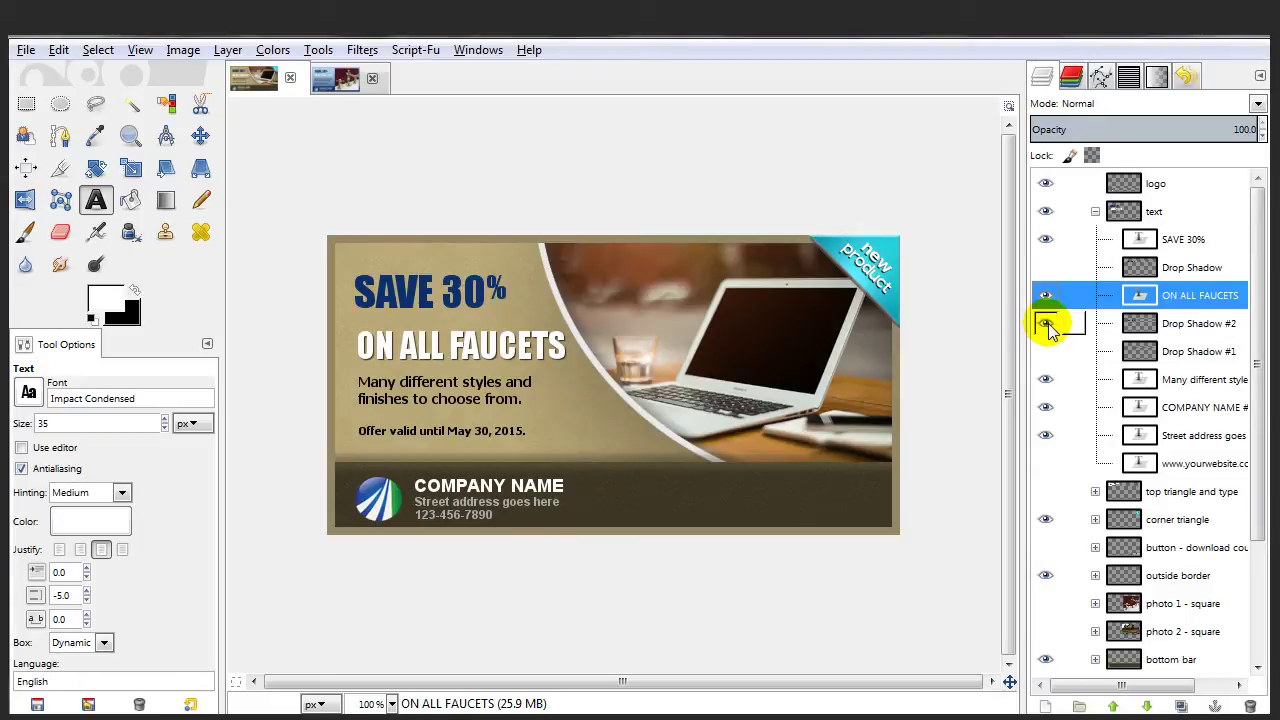
click(1047, 325)
click(1047, 325)
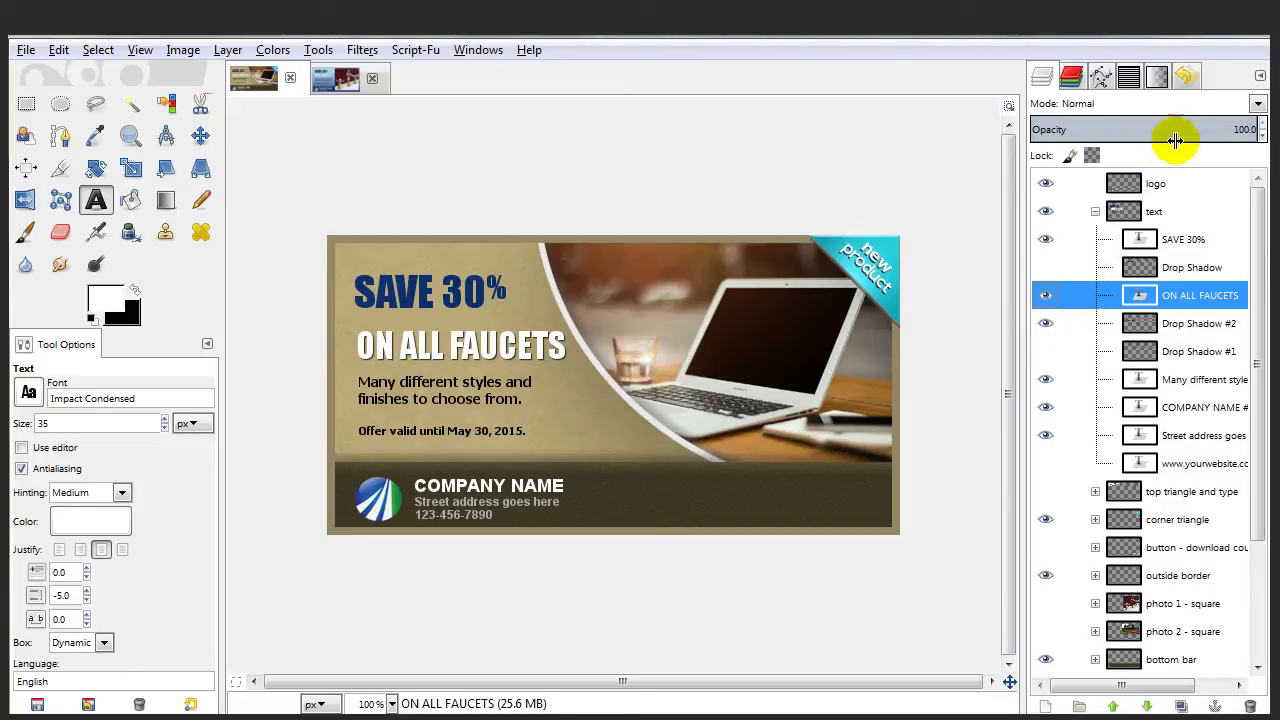
Undo the drop shadow and reapply it to the ON ALL FAUCETS text with X and Y offsets of 3 and a blur radius of 3.
click(1192, 76)
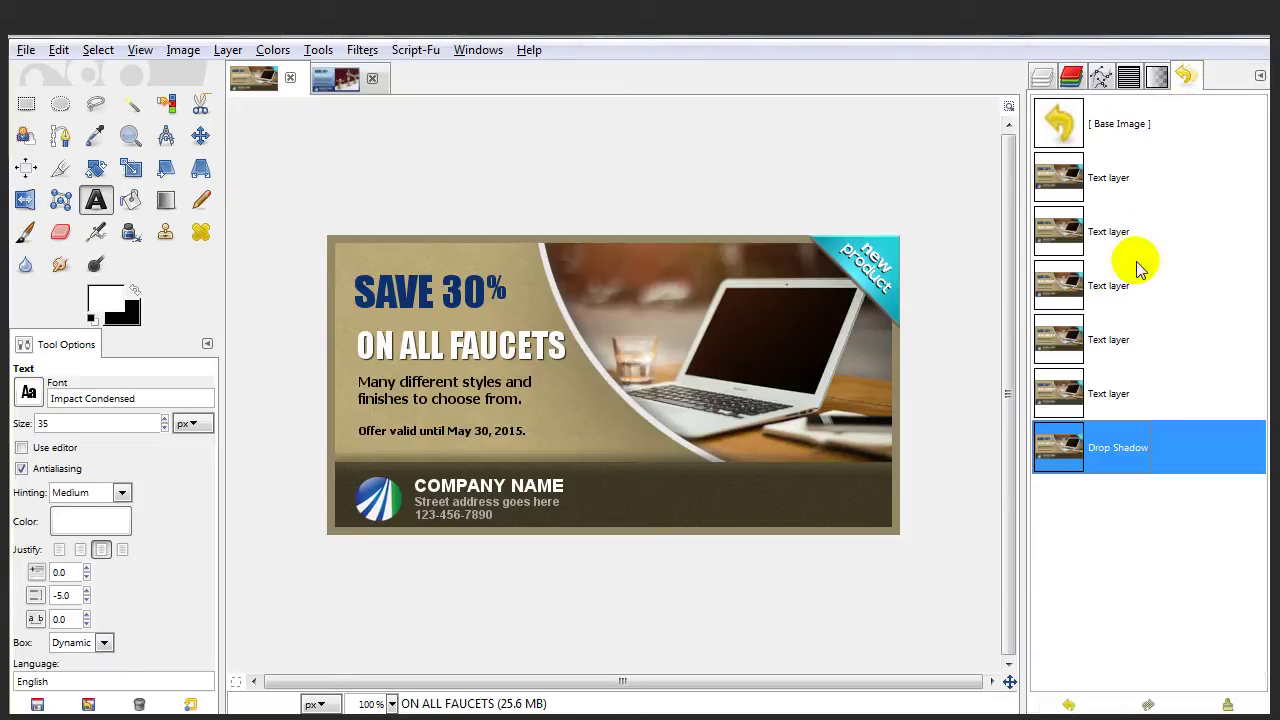
click(1105, 397)
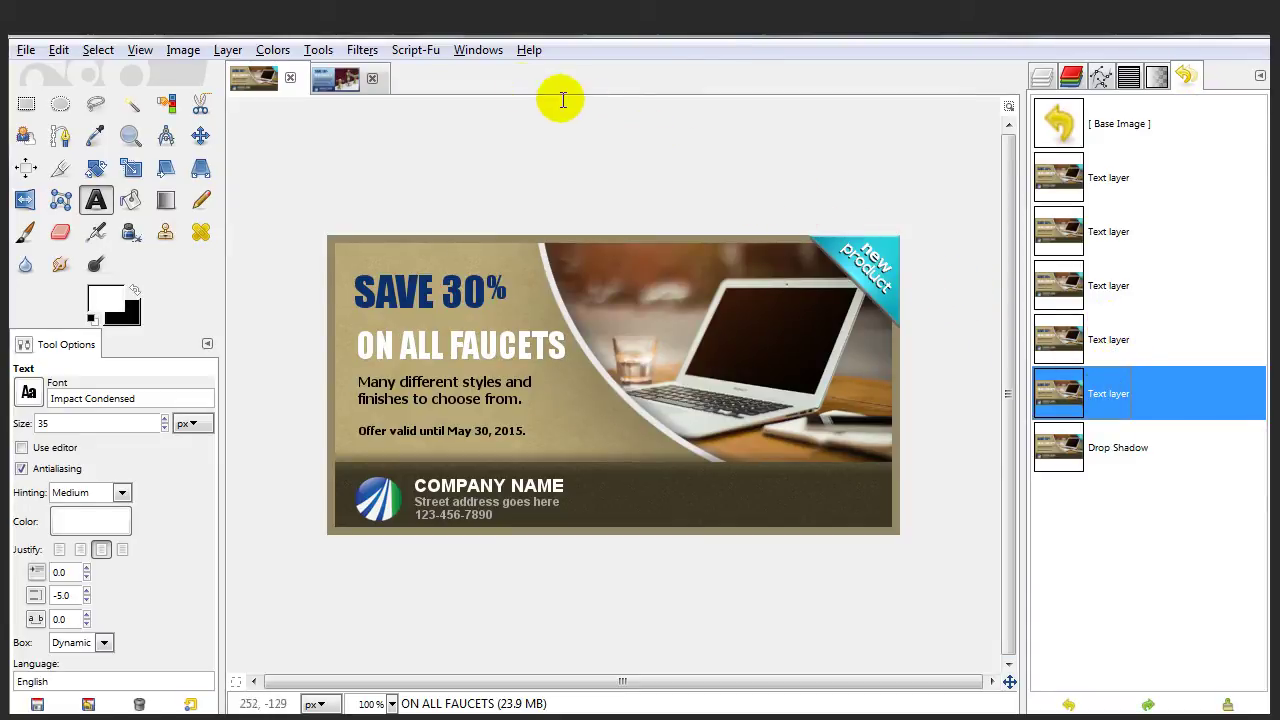
click(364, 52)
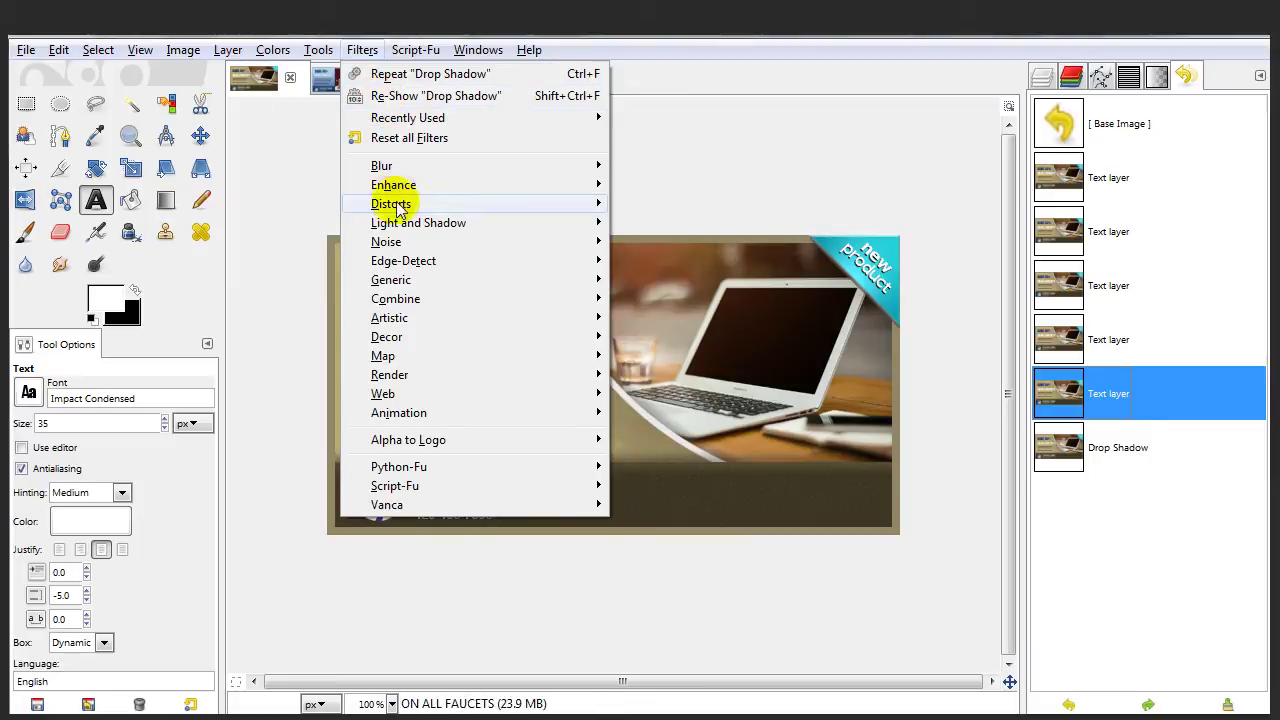
mouse_move(429, 222)
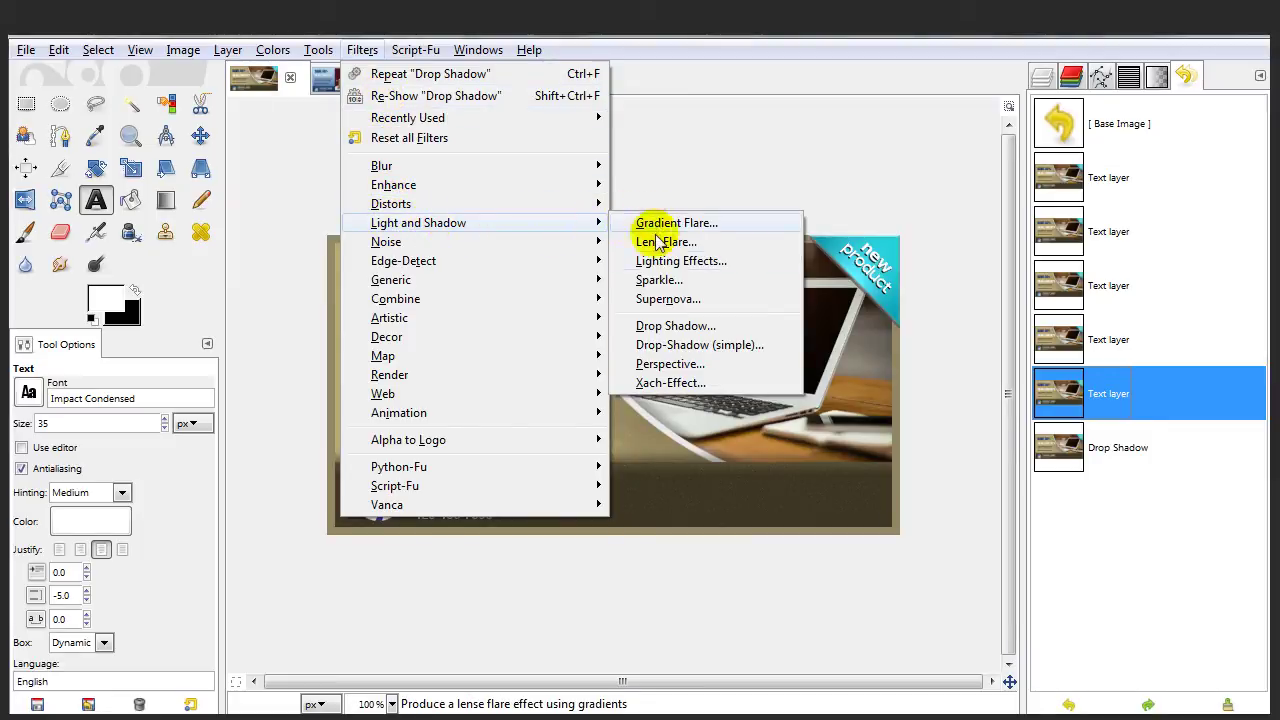
click(676, 326)
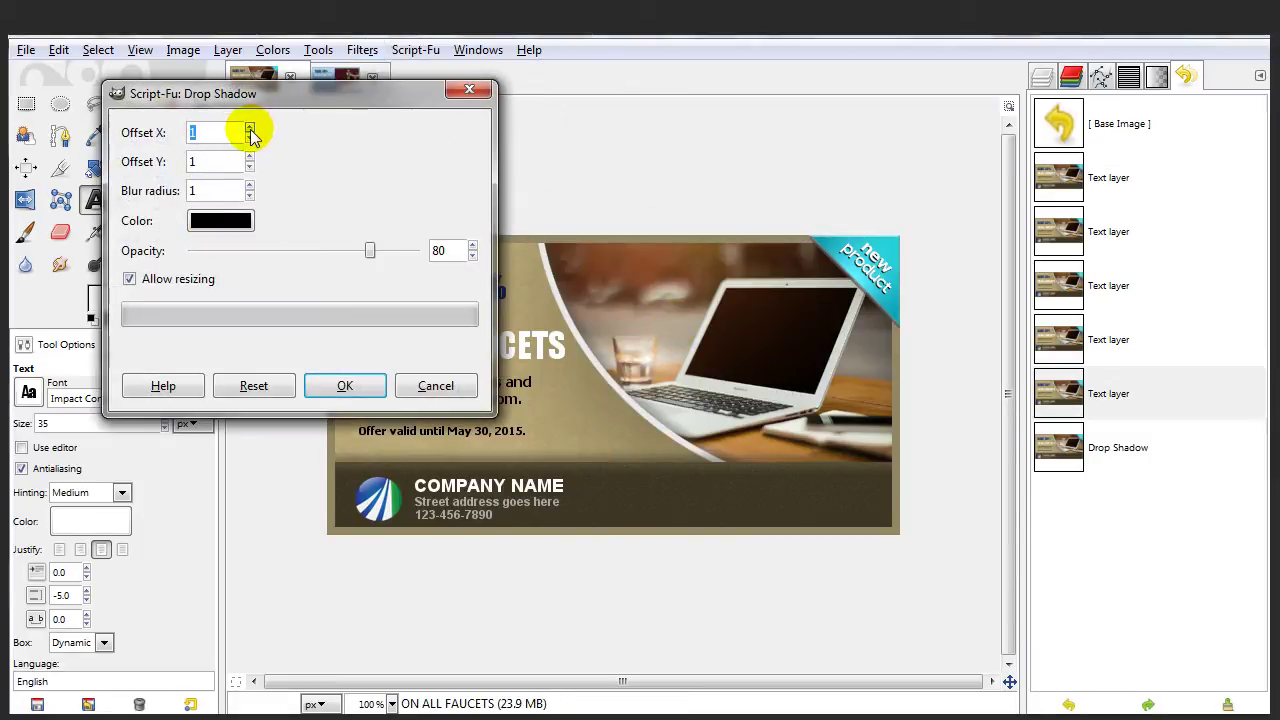
click(249, 186)
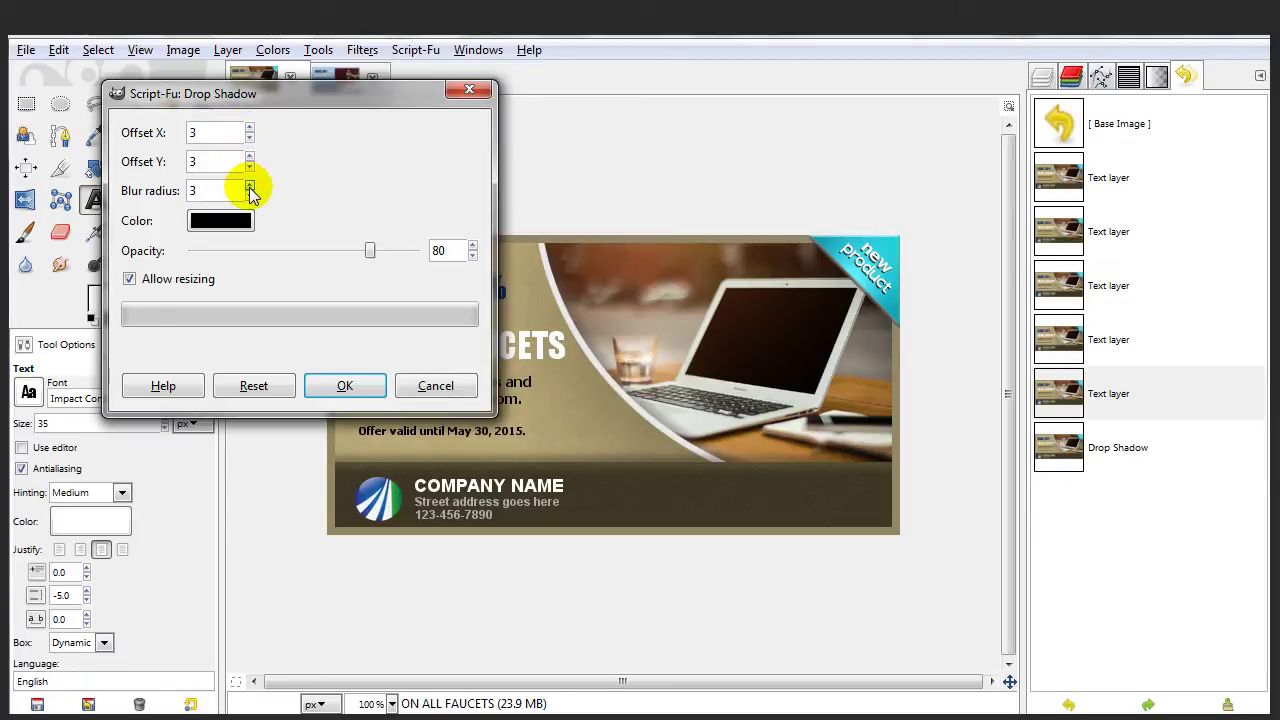
click(345, 387)
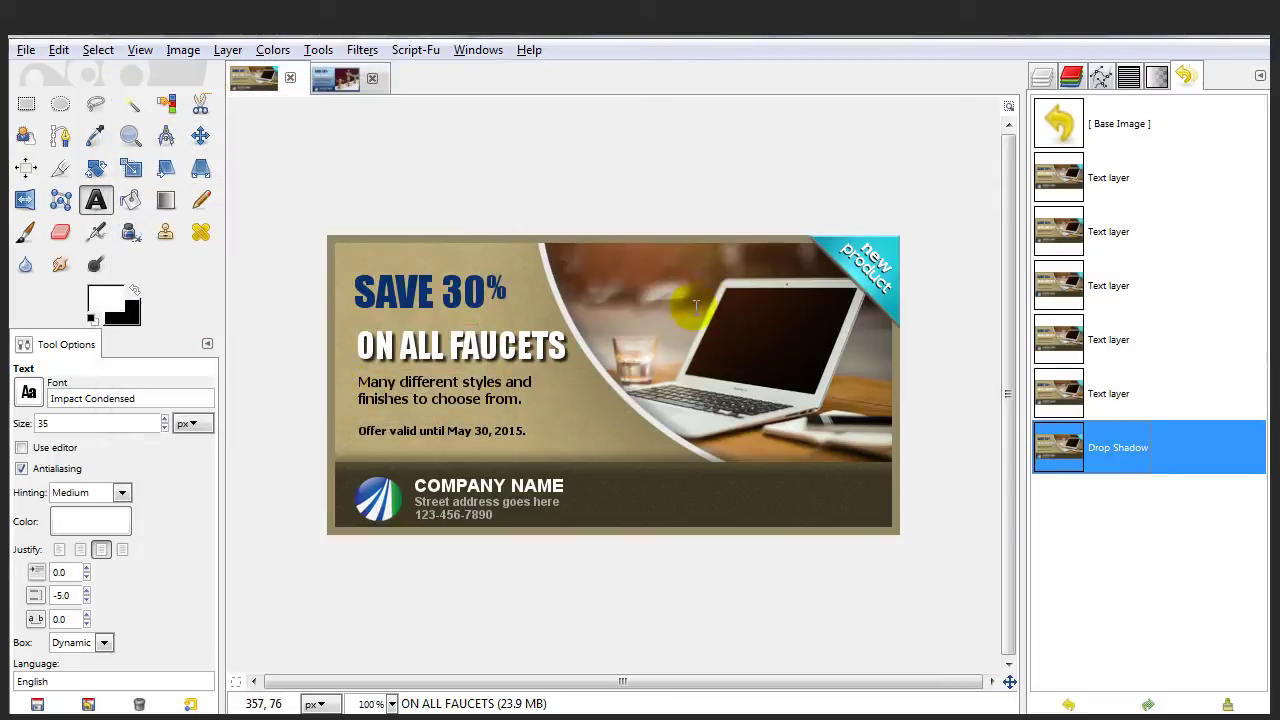
Toggle the visibility of the Drop Shadow #2 layer to compare the ON ALL FAUCETS text with and without its shadow.
click(1041, 78)
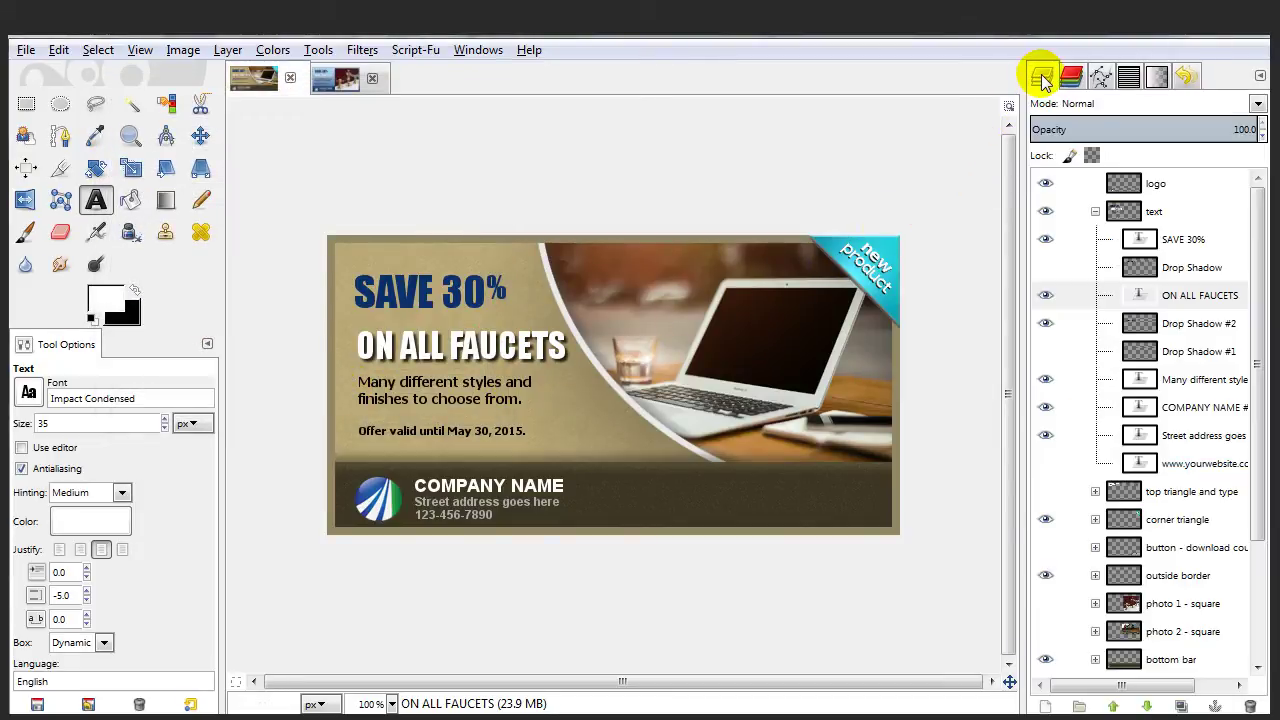
click(1045, 323)
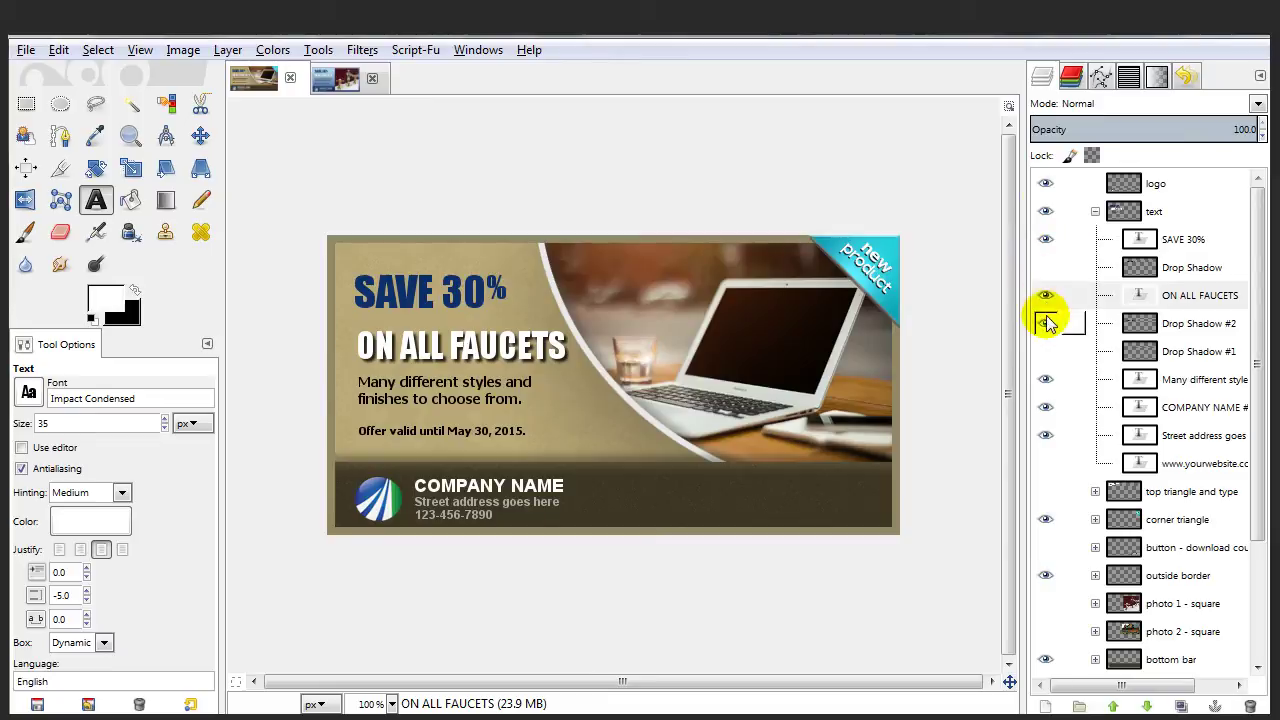
click(1045, 324)
click(1045, 324)
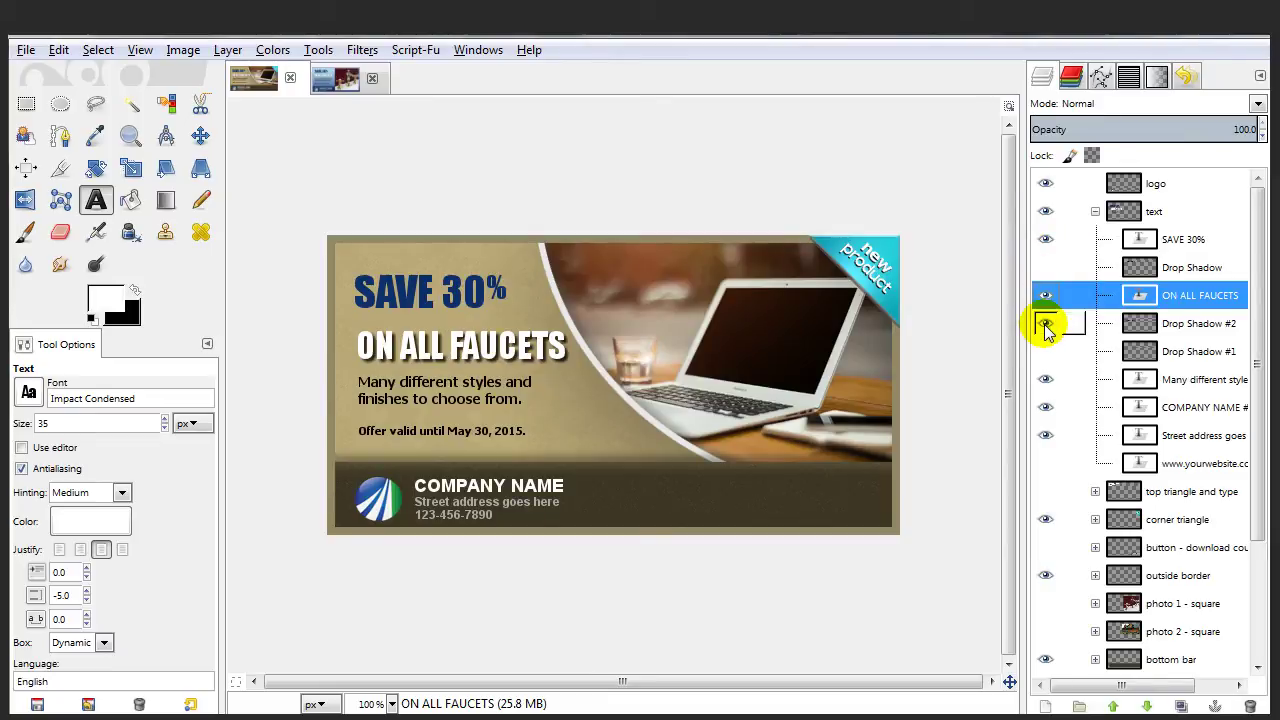
click(1045, 324)
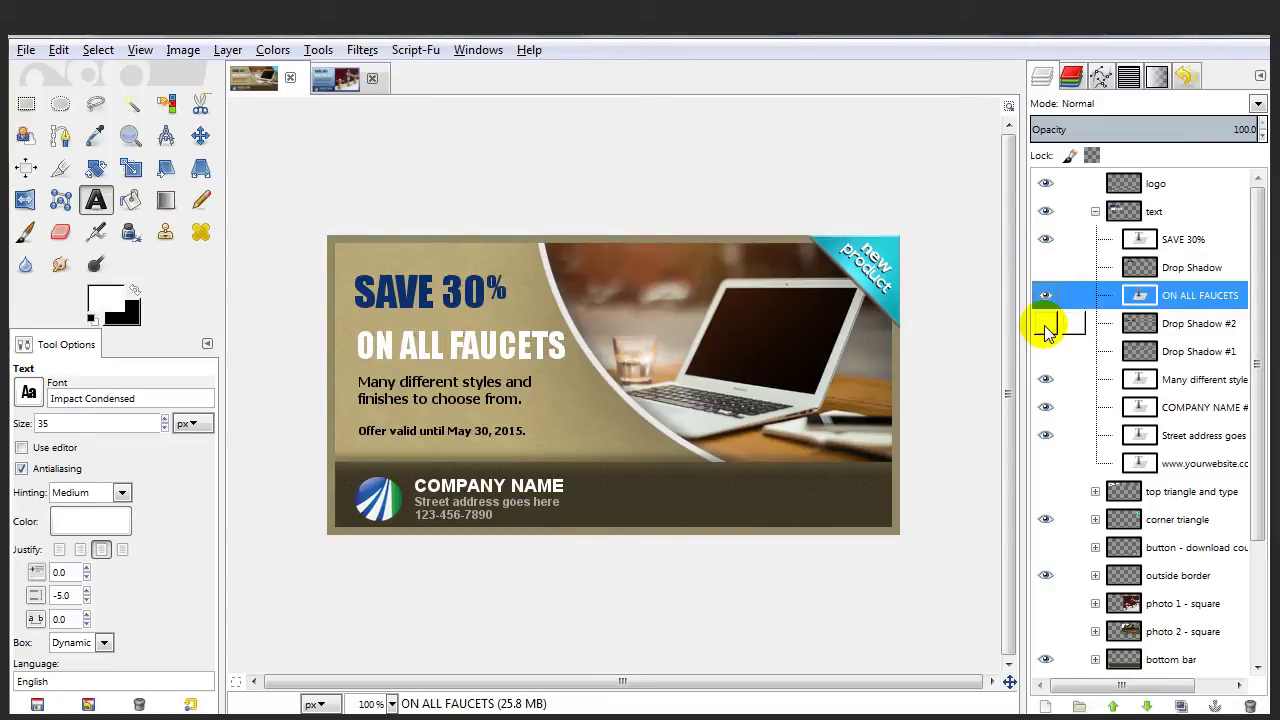
click(1045, 324)
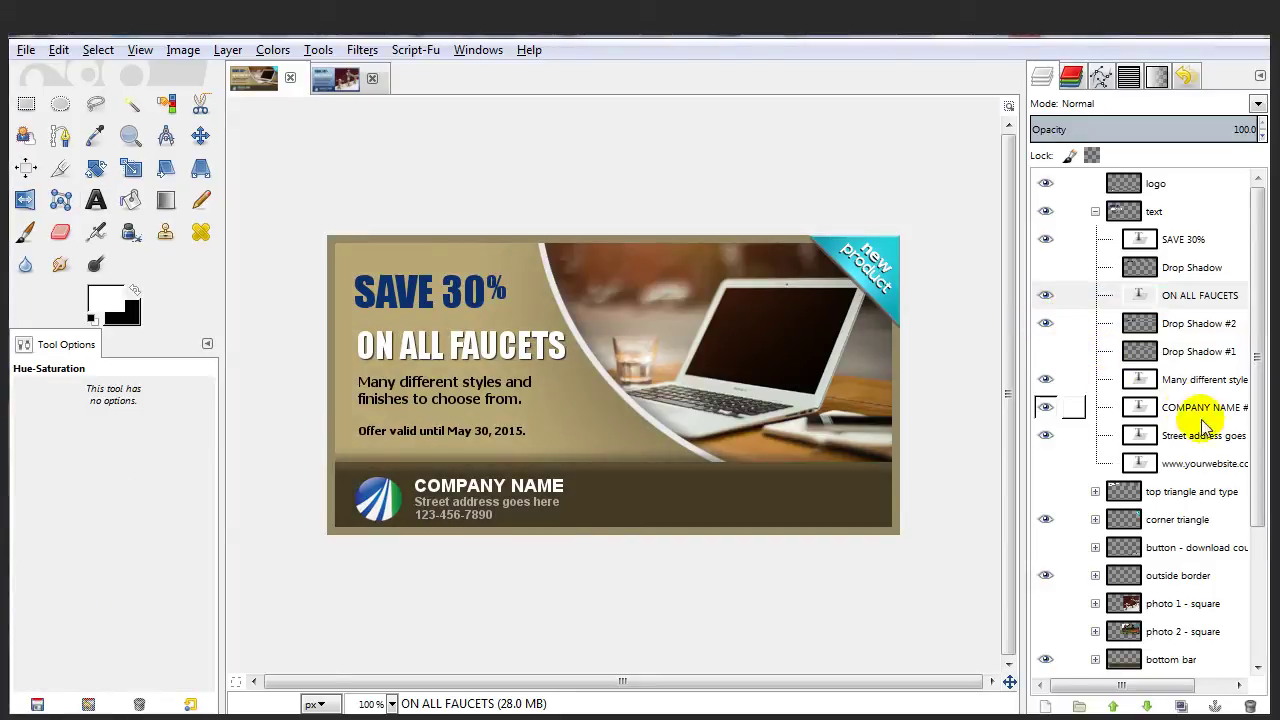
Select the color layer in the background group and toggle its visibility to check which area it fills.
drag(1260, 486, 1257, 643)
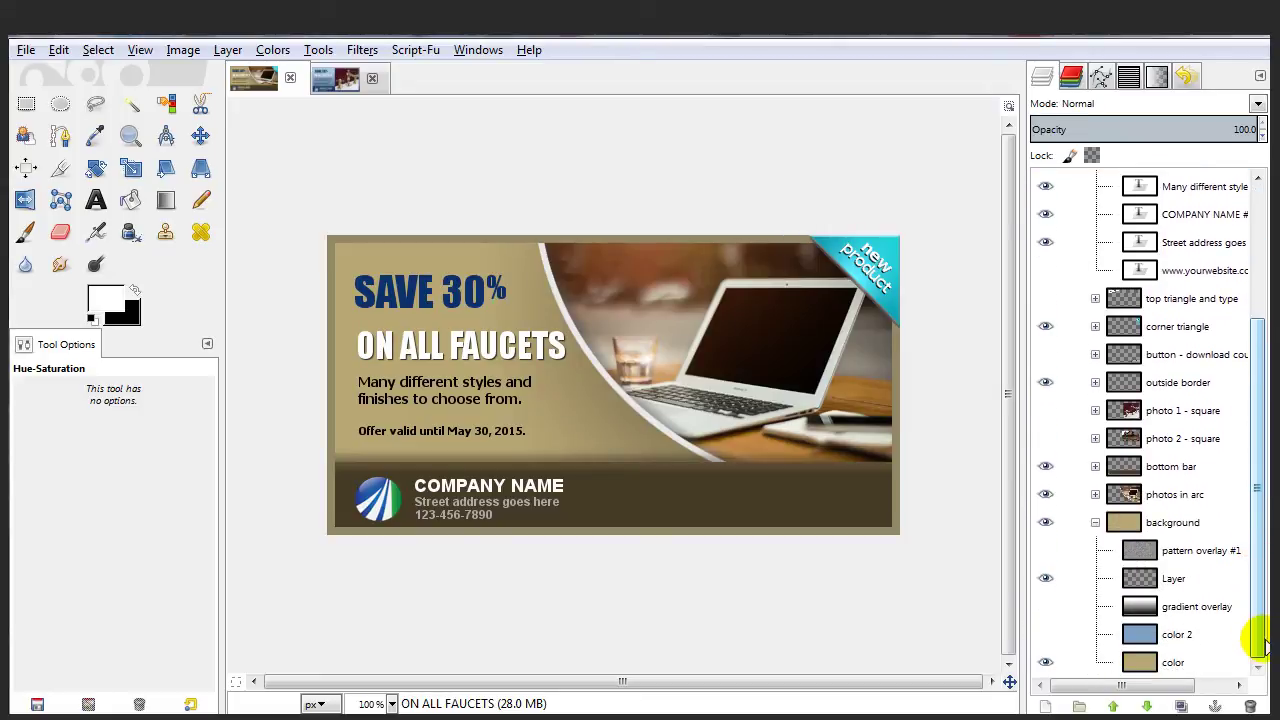
click(1173, 664)
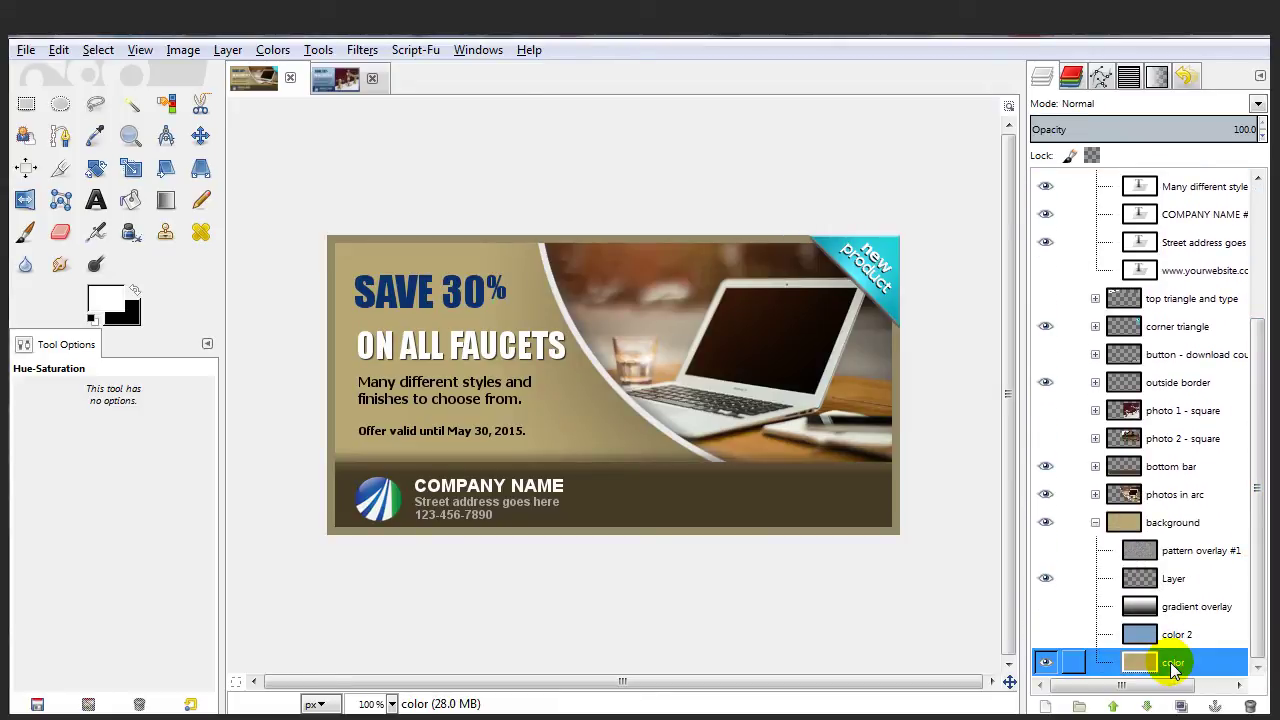
click(1046, 664)
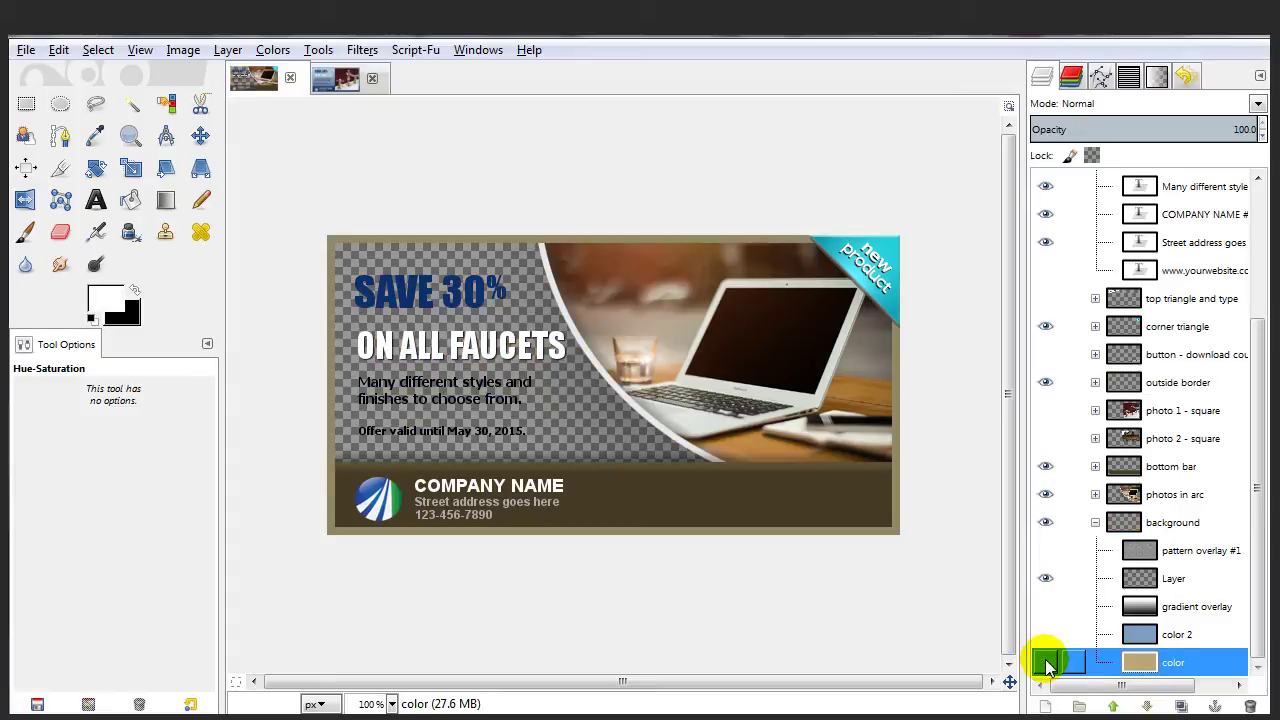
click(1046, 664)
click(1047, 665)
click(1047, 665)
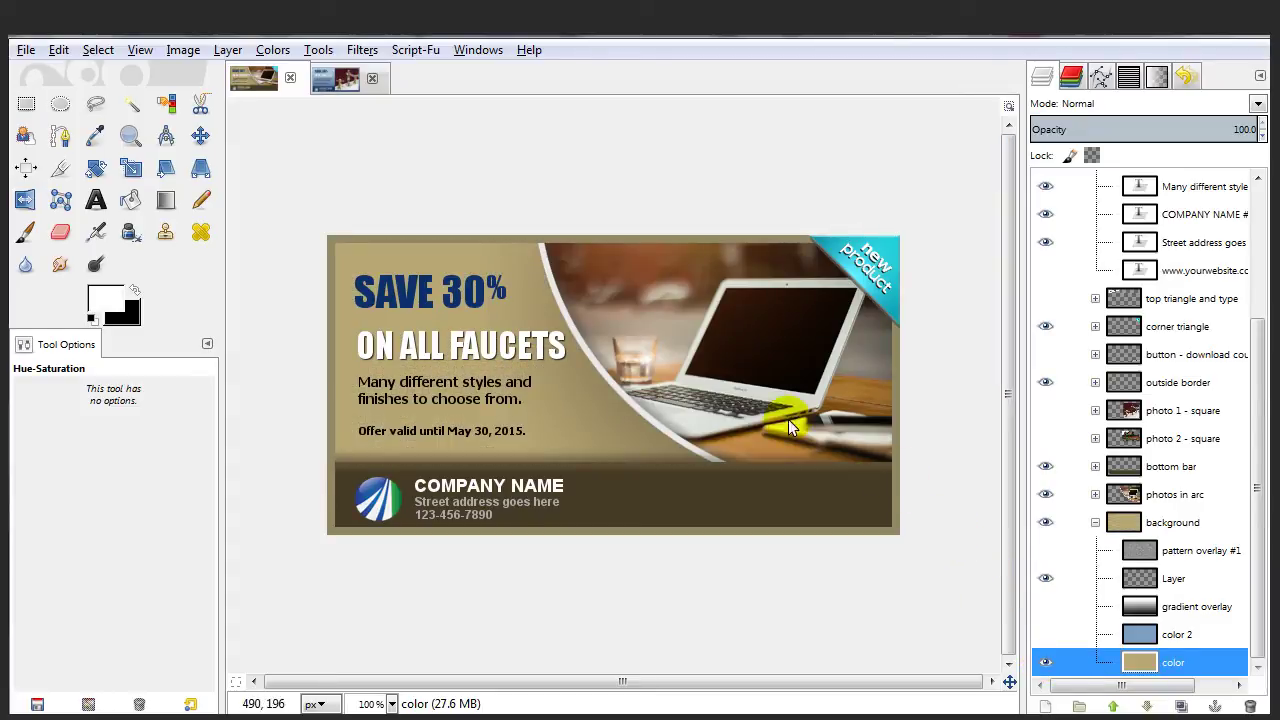
Recolor the background's color layer with Hue-Saturation, using hue 175, lightness 70 and saturation 87.
click(272, 51)
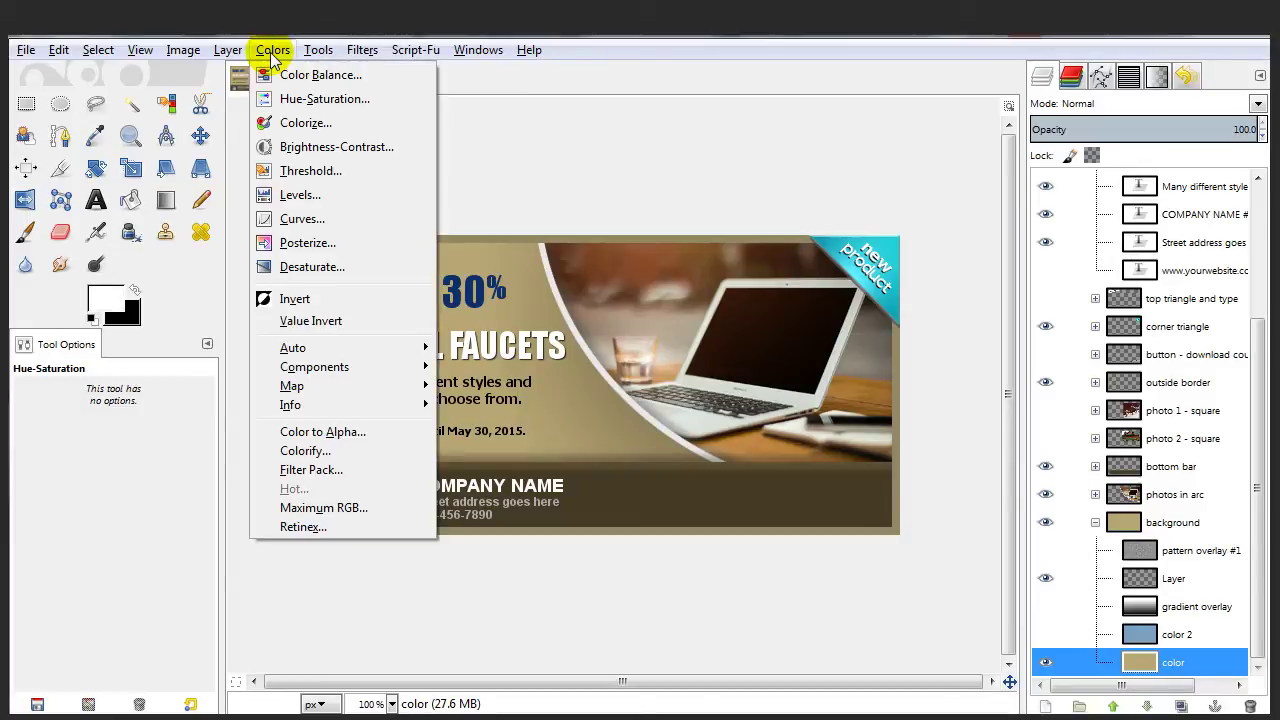
click(300, 97)
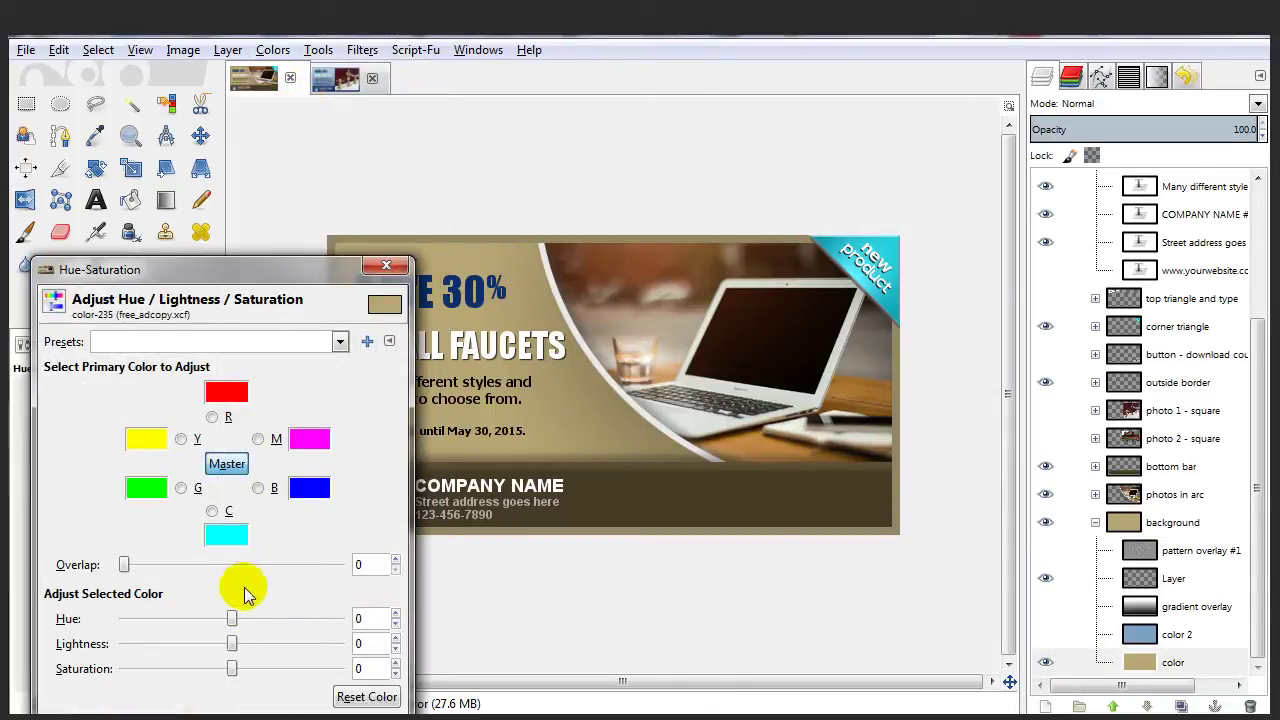
drag(233, 619, 340, 630)
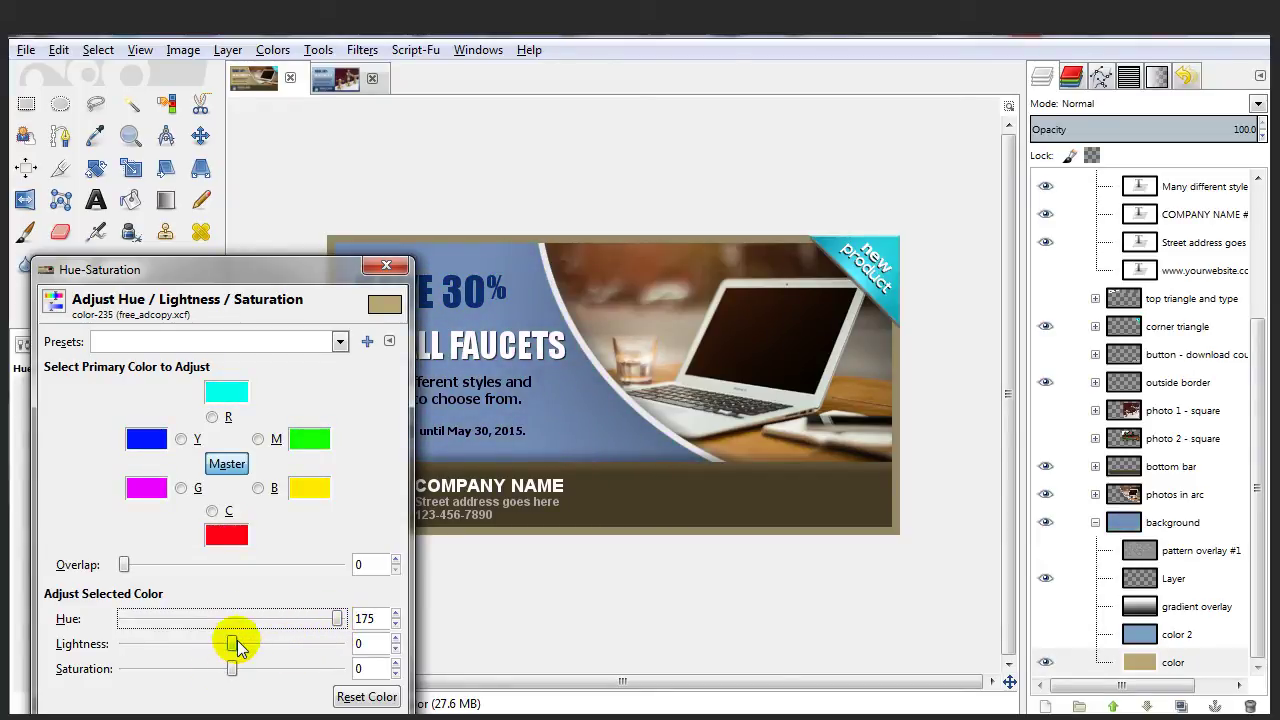
drag(233, 643, 308, 651)
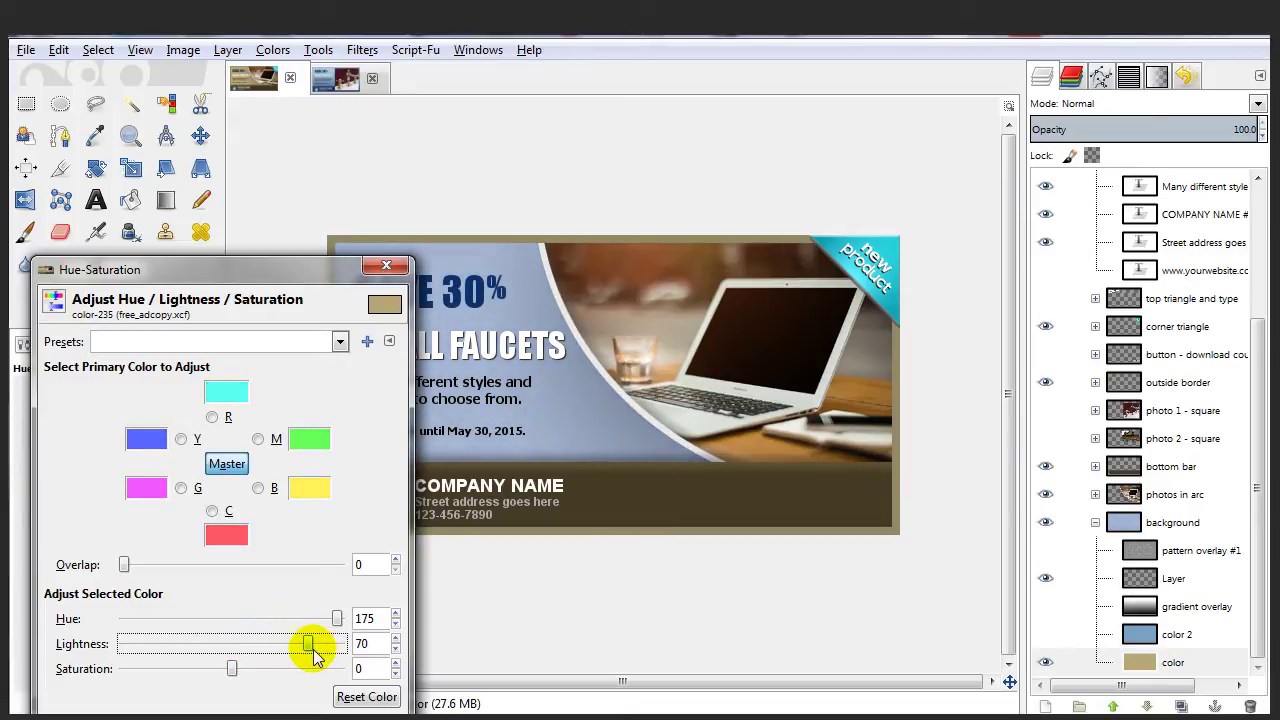
drag(229, 674, 326, 678)
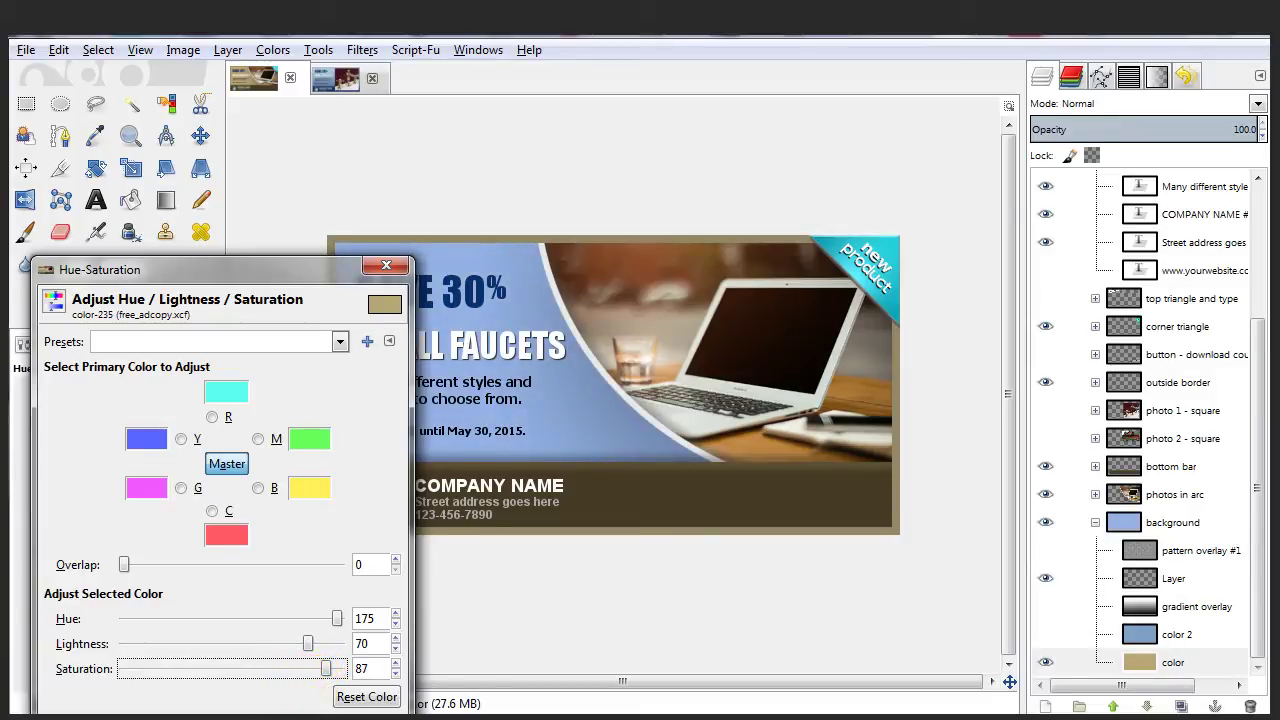
click(284, 719)
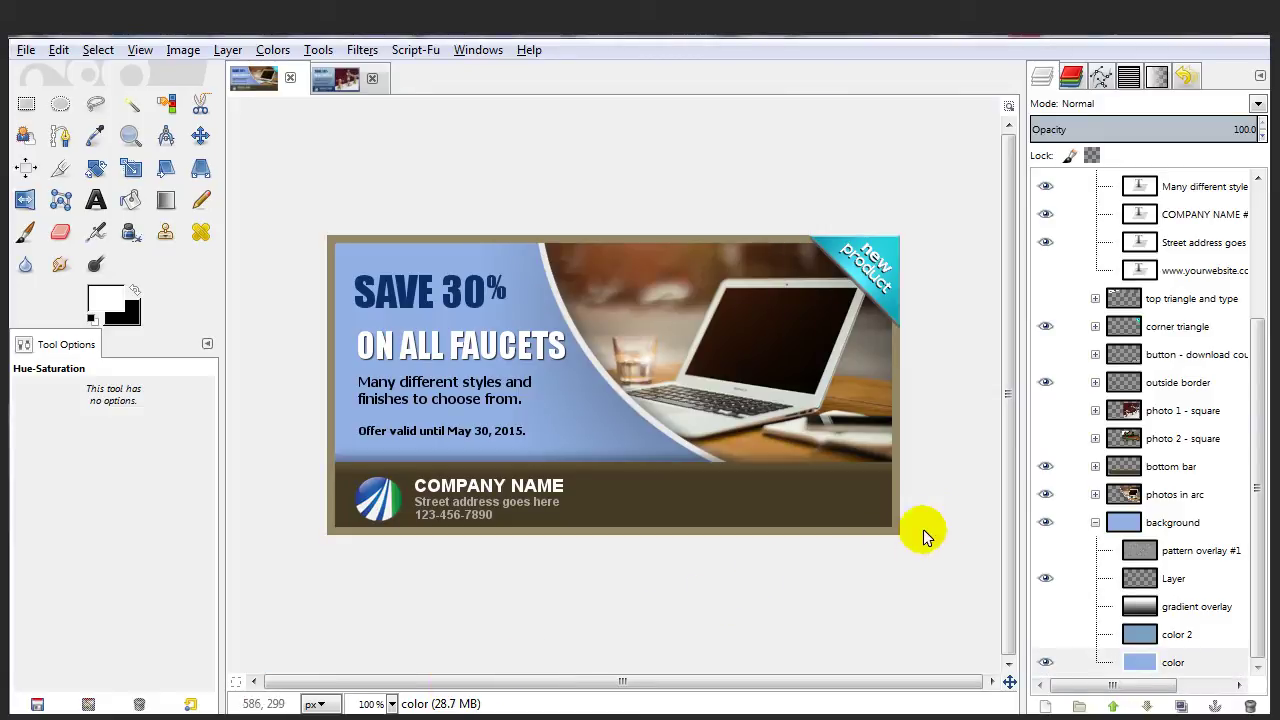
Expand the bottom bar group, select its color #2 layer and toggle its visibility to check what it covers.
click(1168, 470)
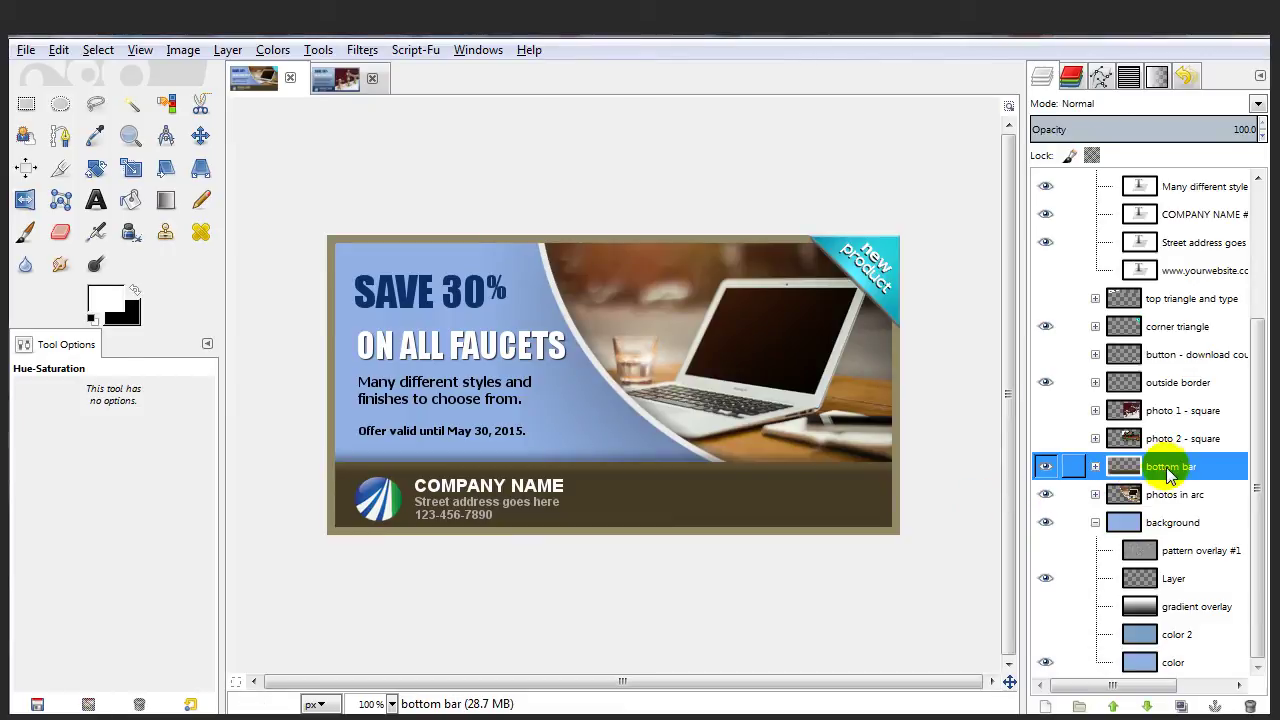
click(1095, 468)
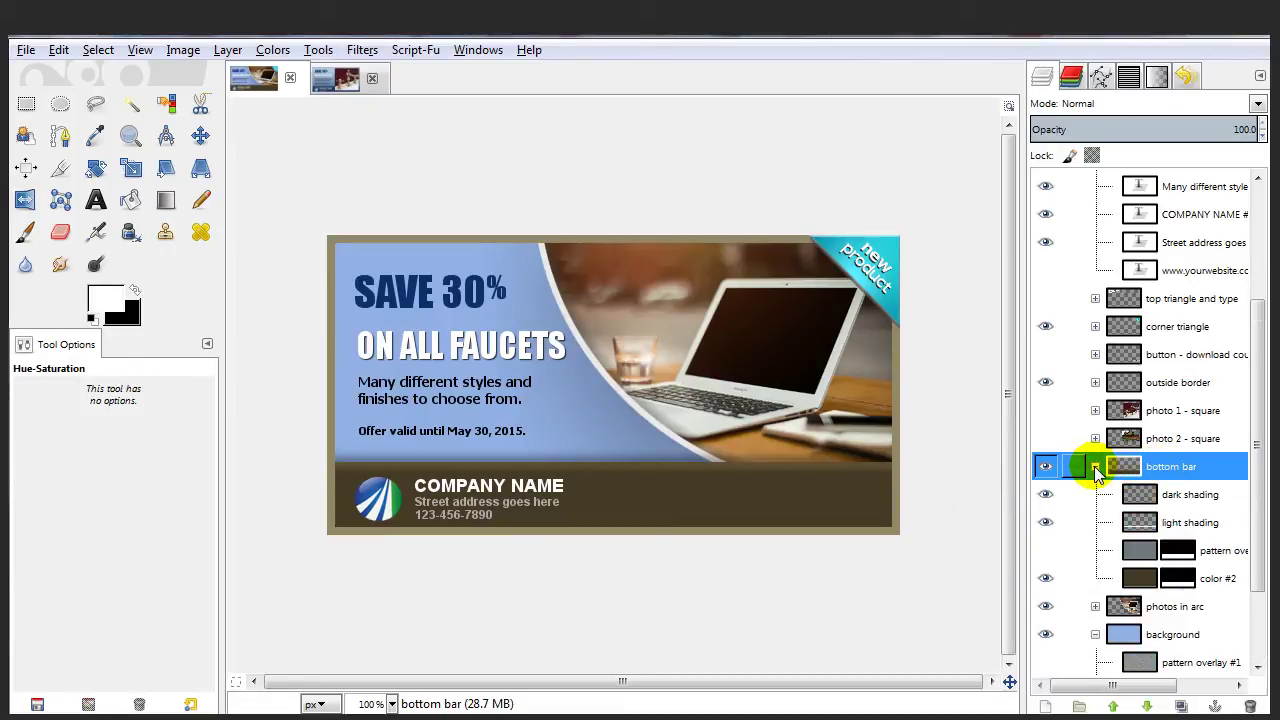
click(1212, 579)
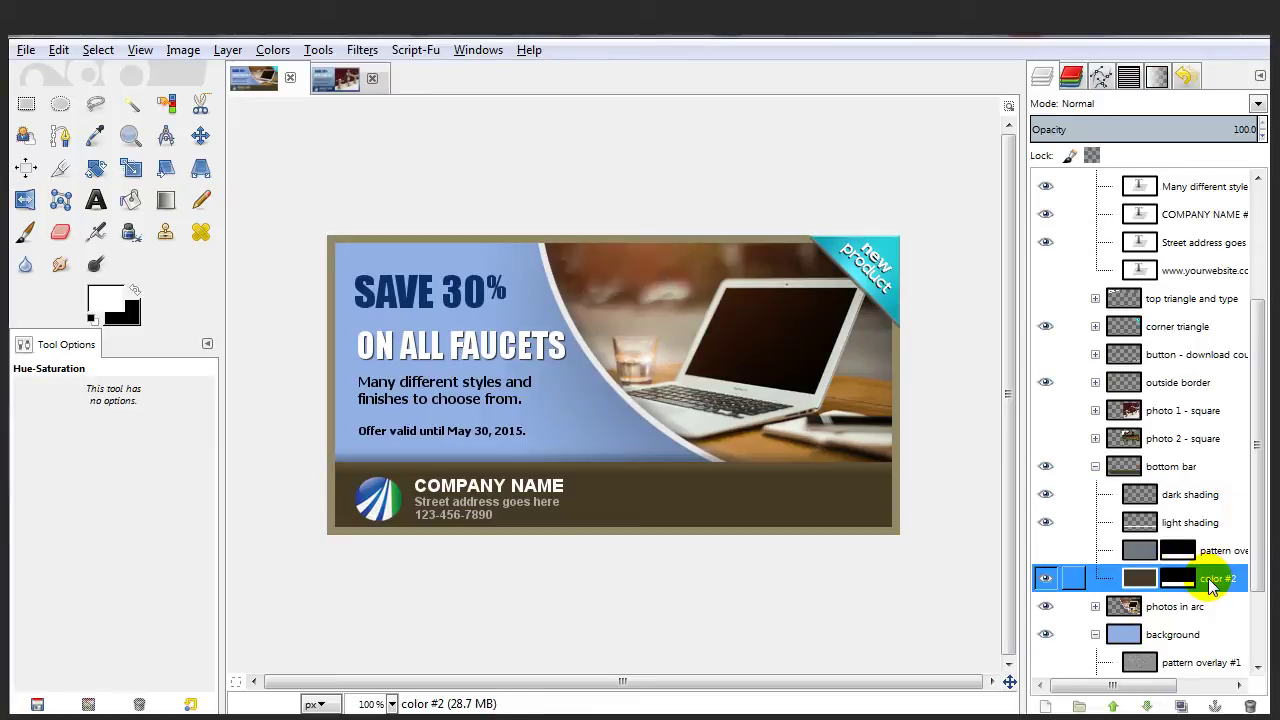
click(1045, 578)
click(1045, 578)
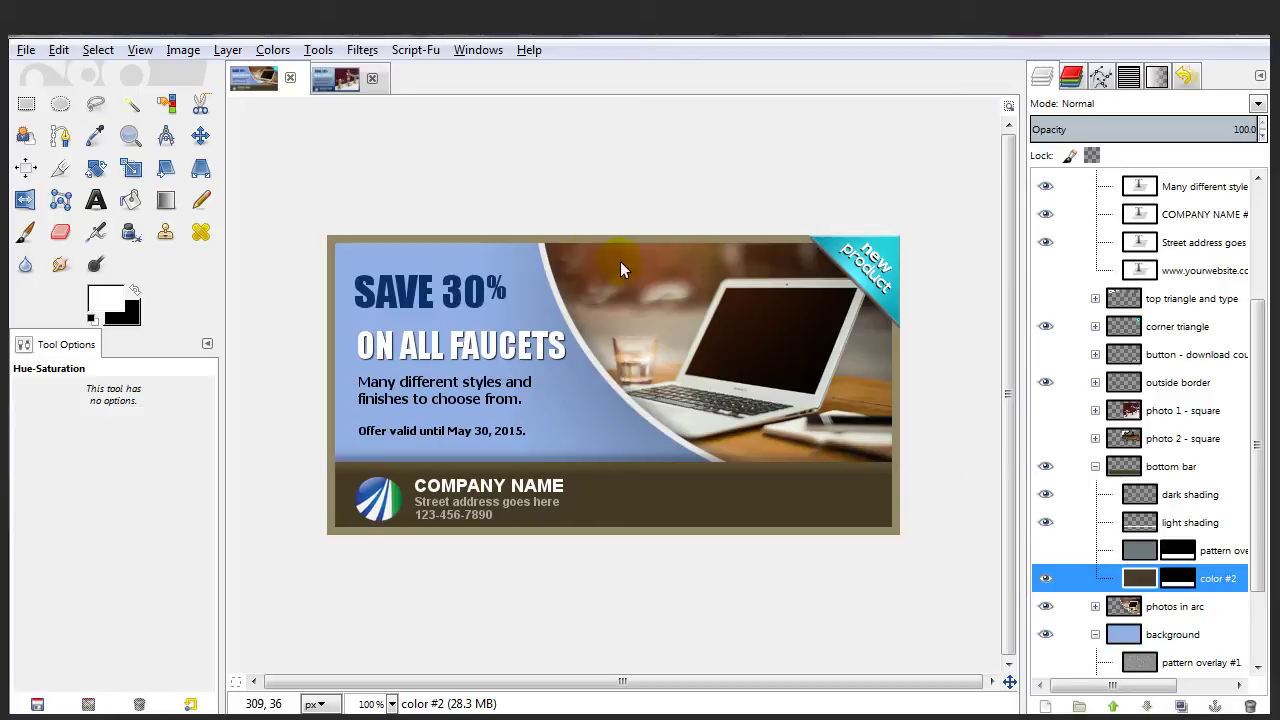
Recolor the bottom bar's color #2 layer with Hue-Saturation, using hue 180, lightness 3 and saturation 100.
click(258, 56)
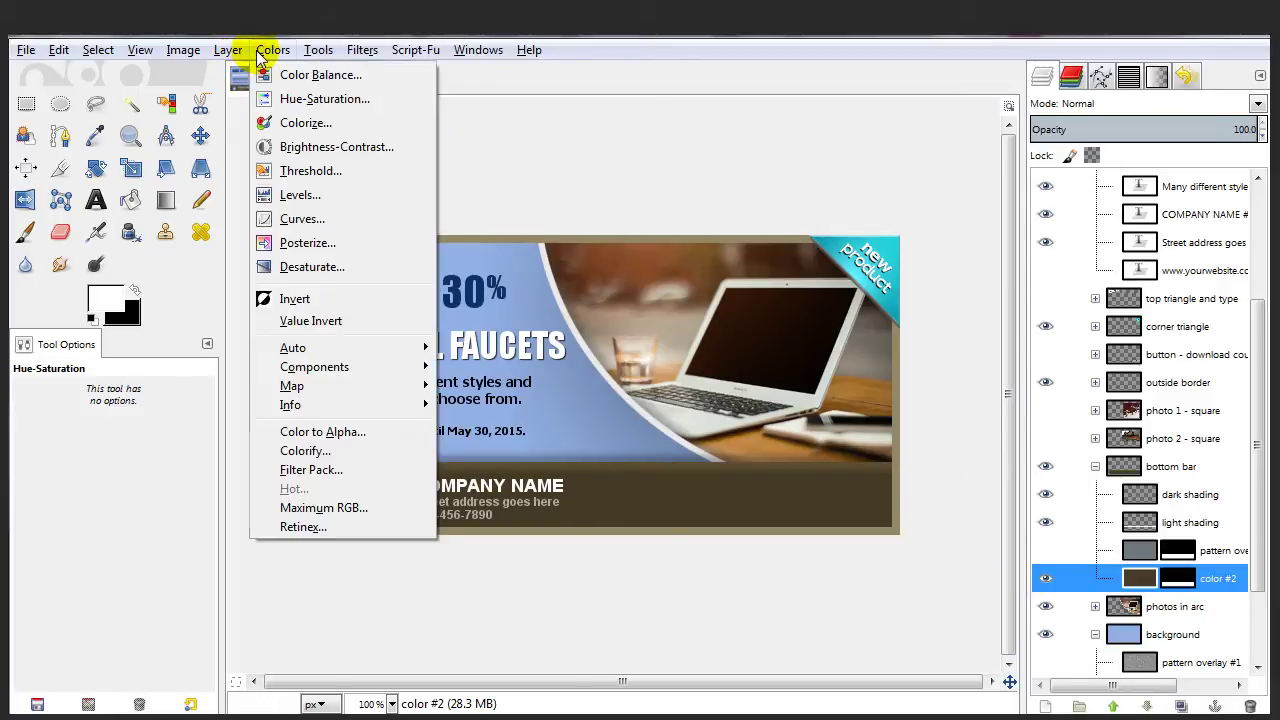
click(296, 98)
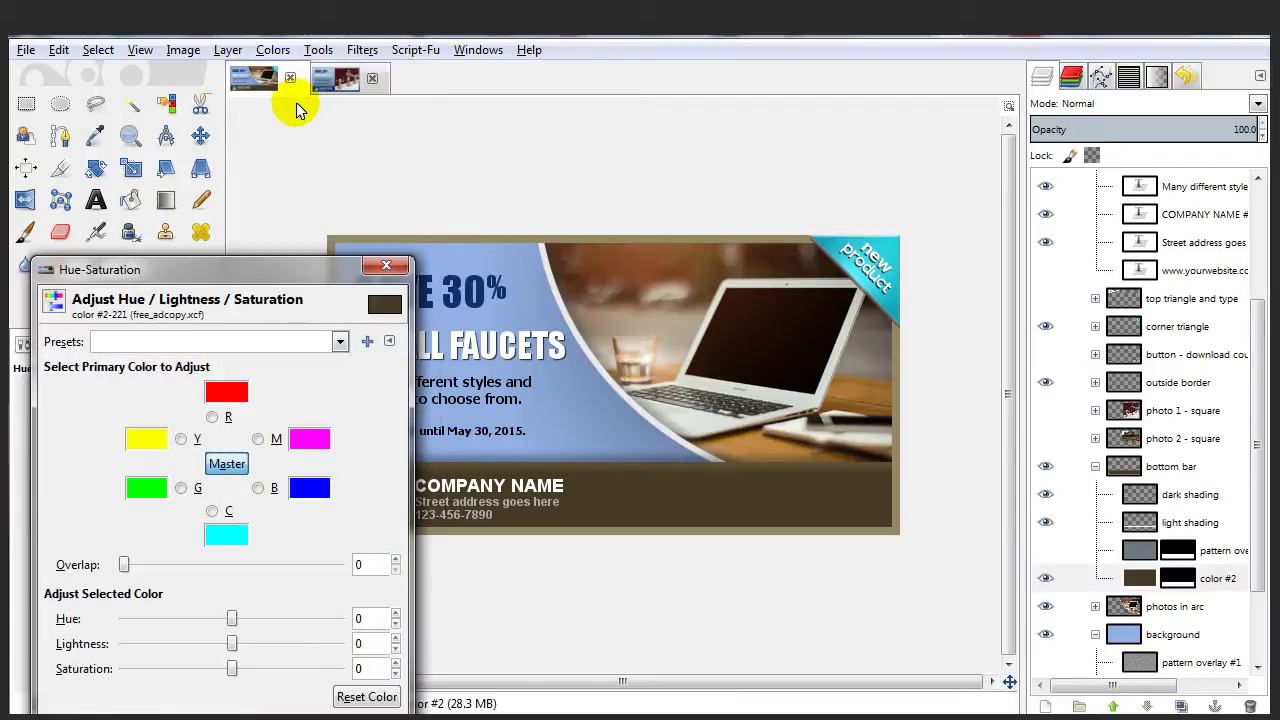
drag(229, 620, 341, 635)
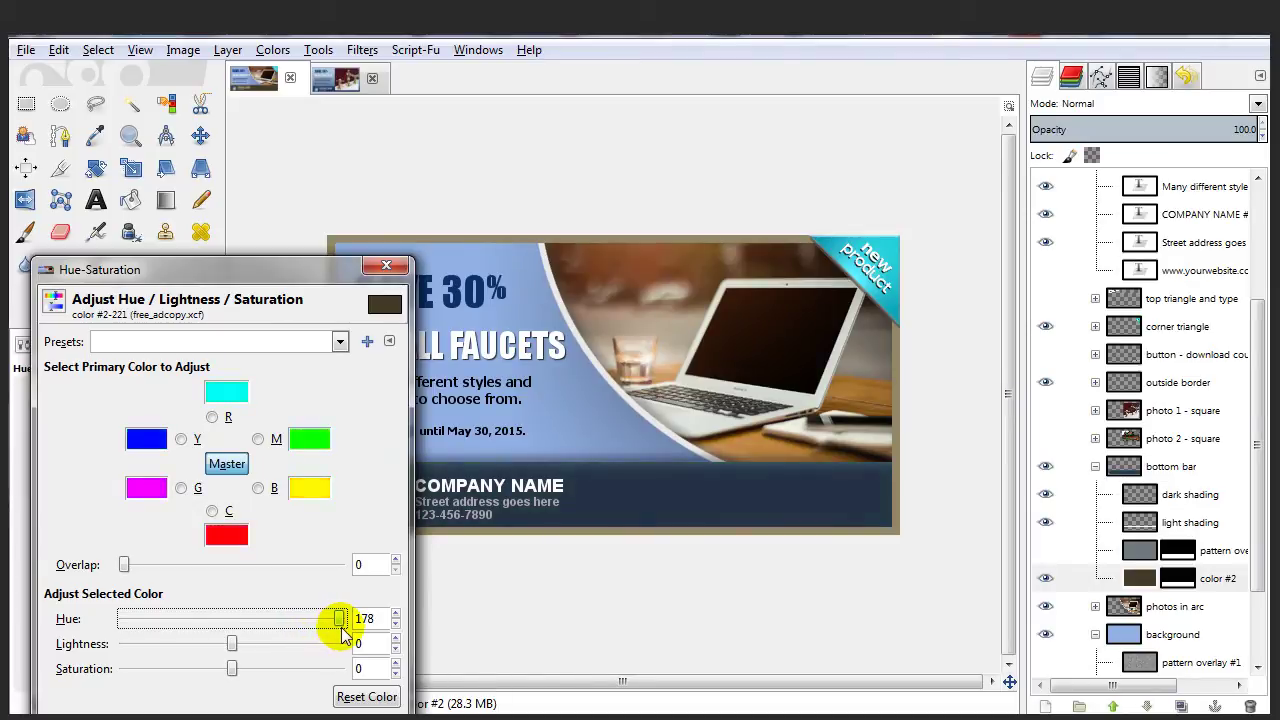
drag(234, 646, 344, 685)
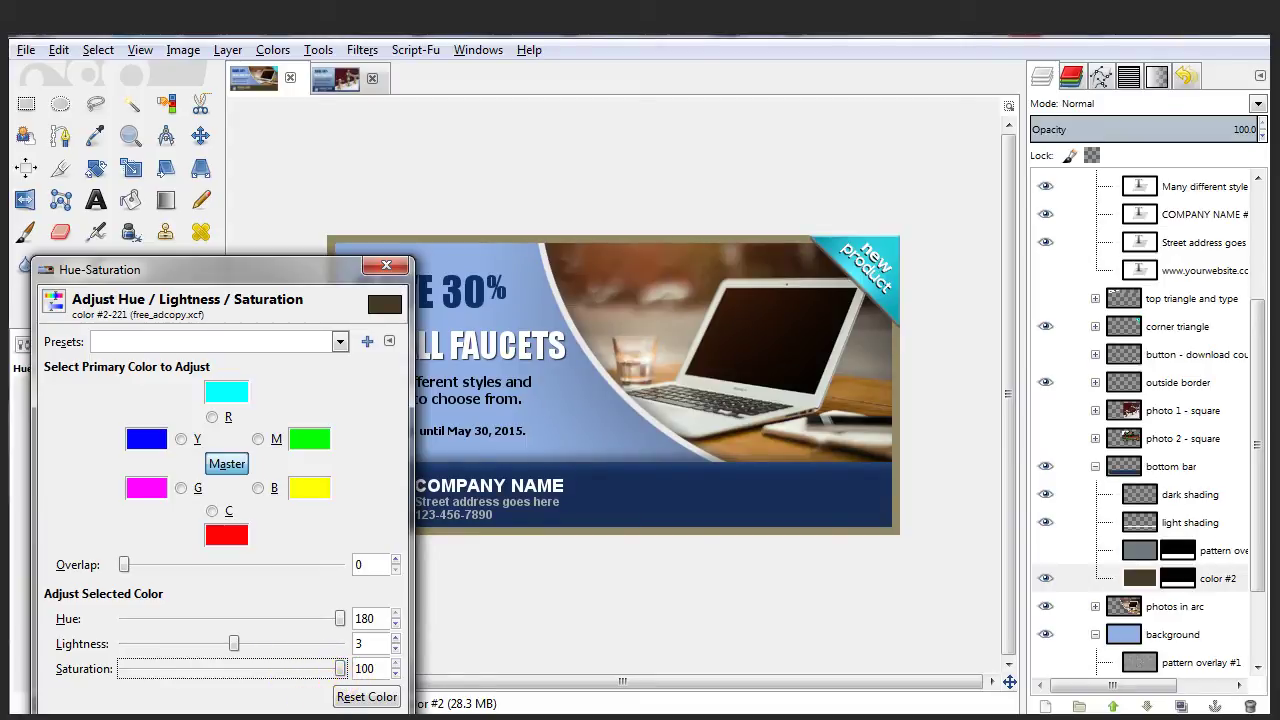
key(Return)
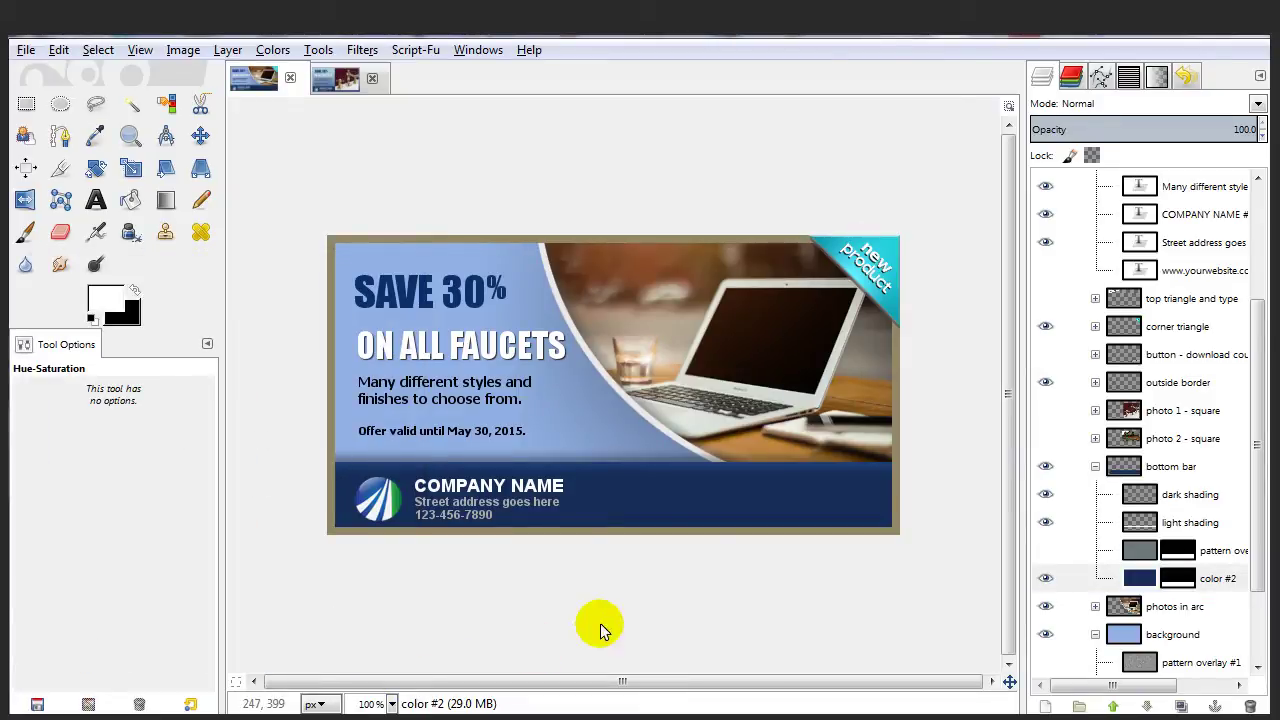
Expand the outside border group, select its color border layer and toggle its visibility to check what it covers.
click(1152, 390)
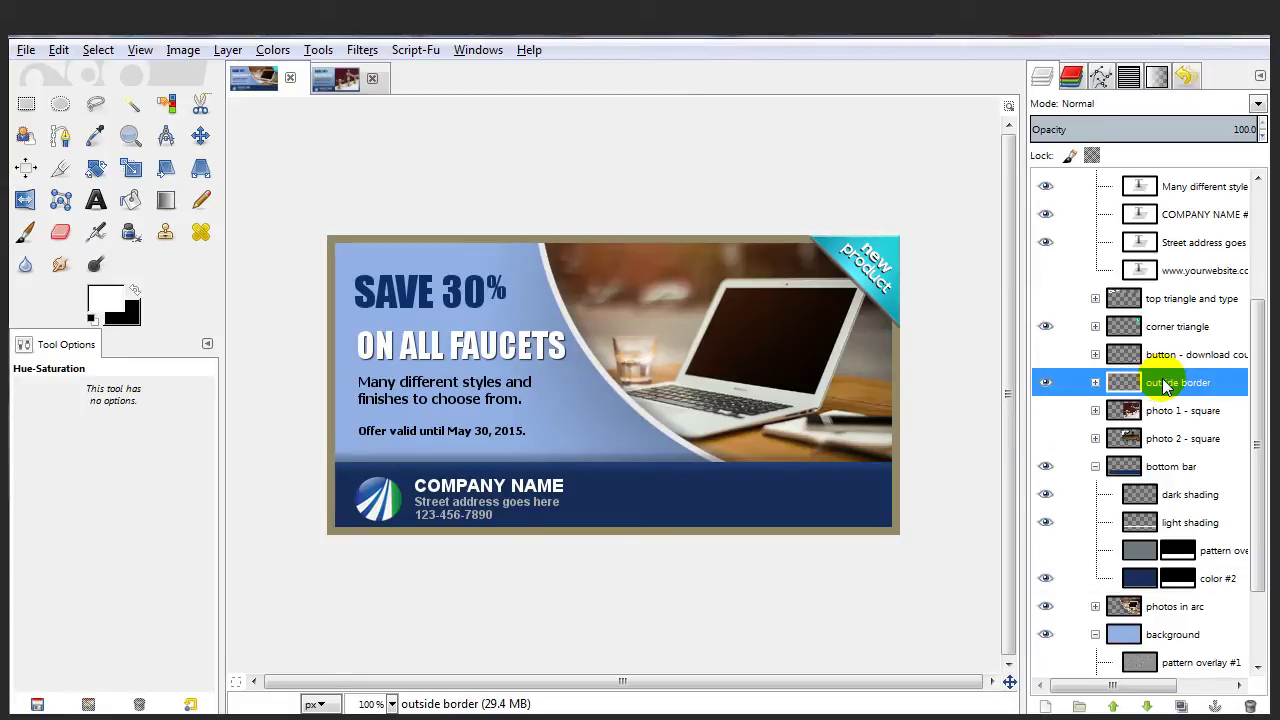
click(1096, 383)
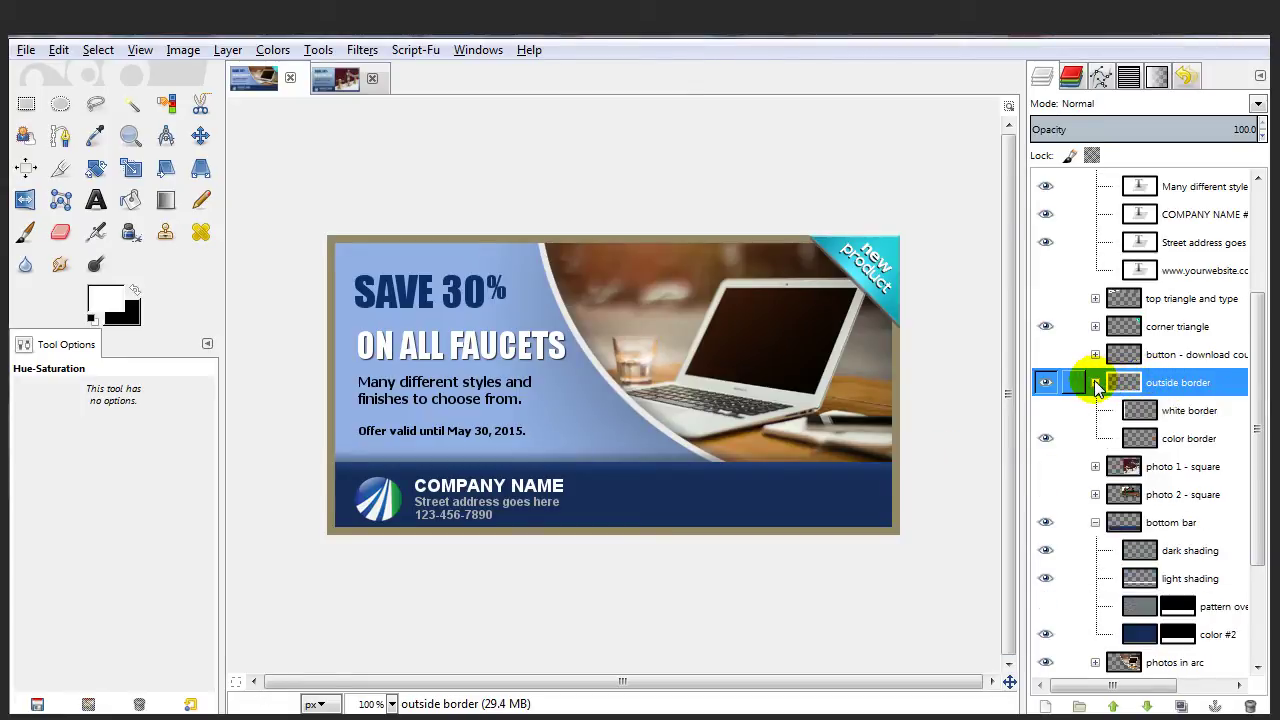
click(1190, 442)
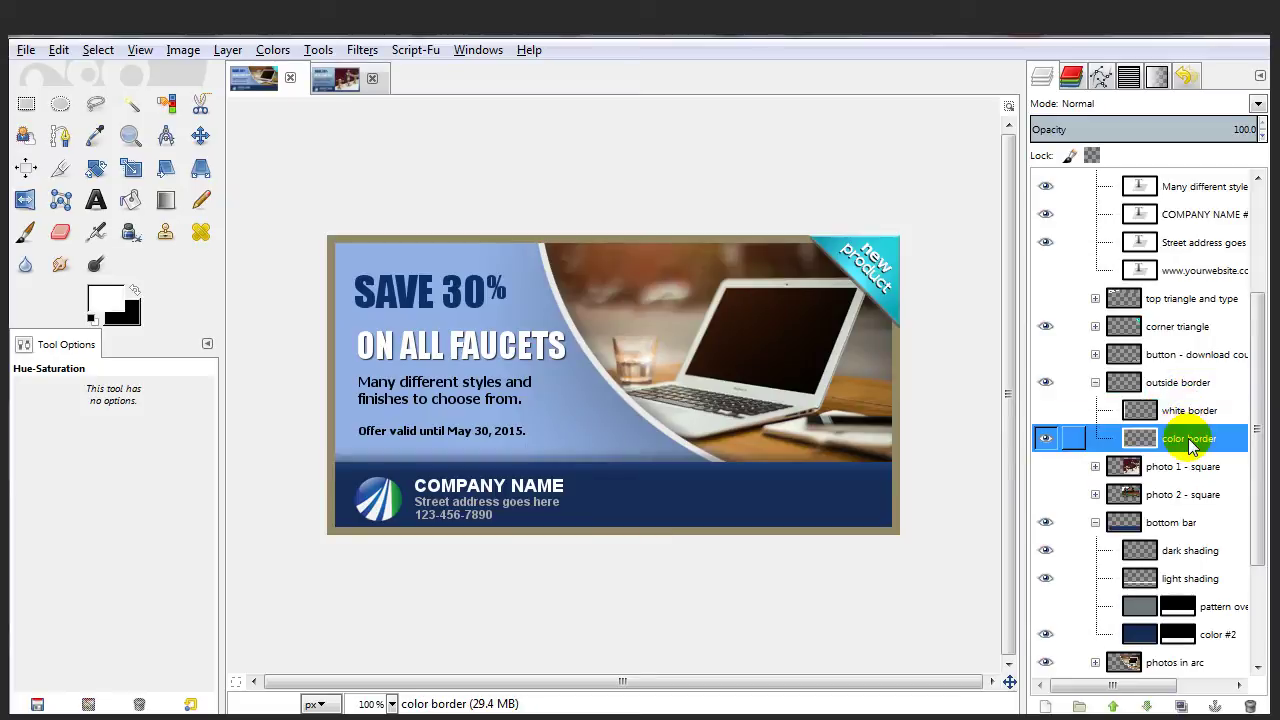
click(1045, 438)
click(1045, 438)
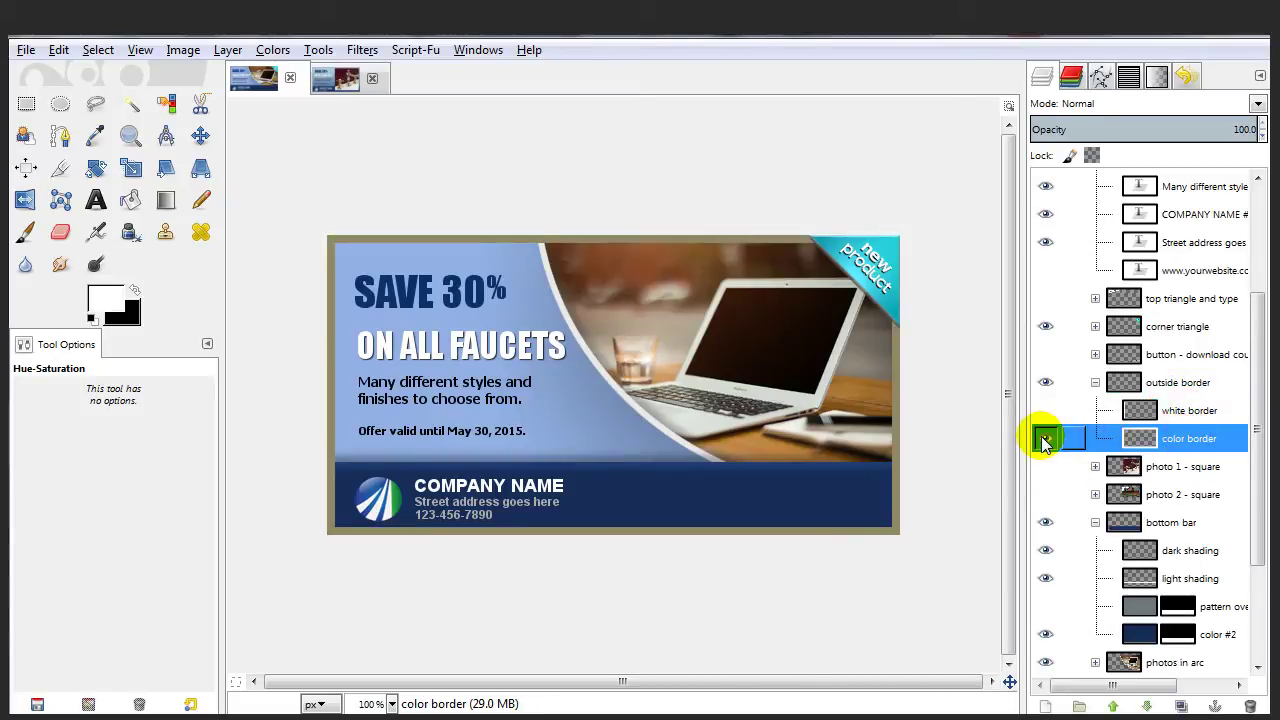
click(1045, 438)
click(1045, 438)
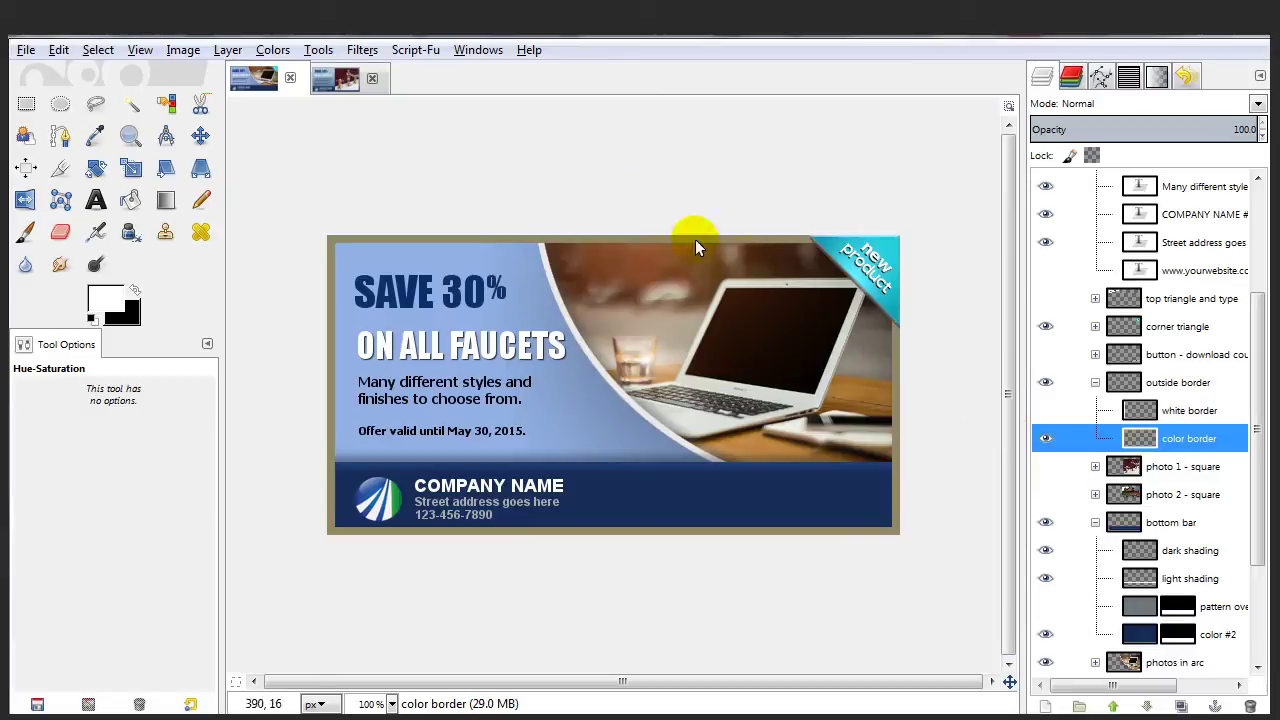
Colorize the color border layer with hue 199, saturation 3 and lightness 31.
click(278, 50)
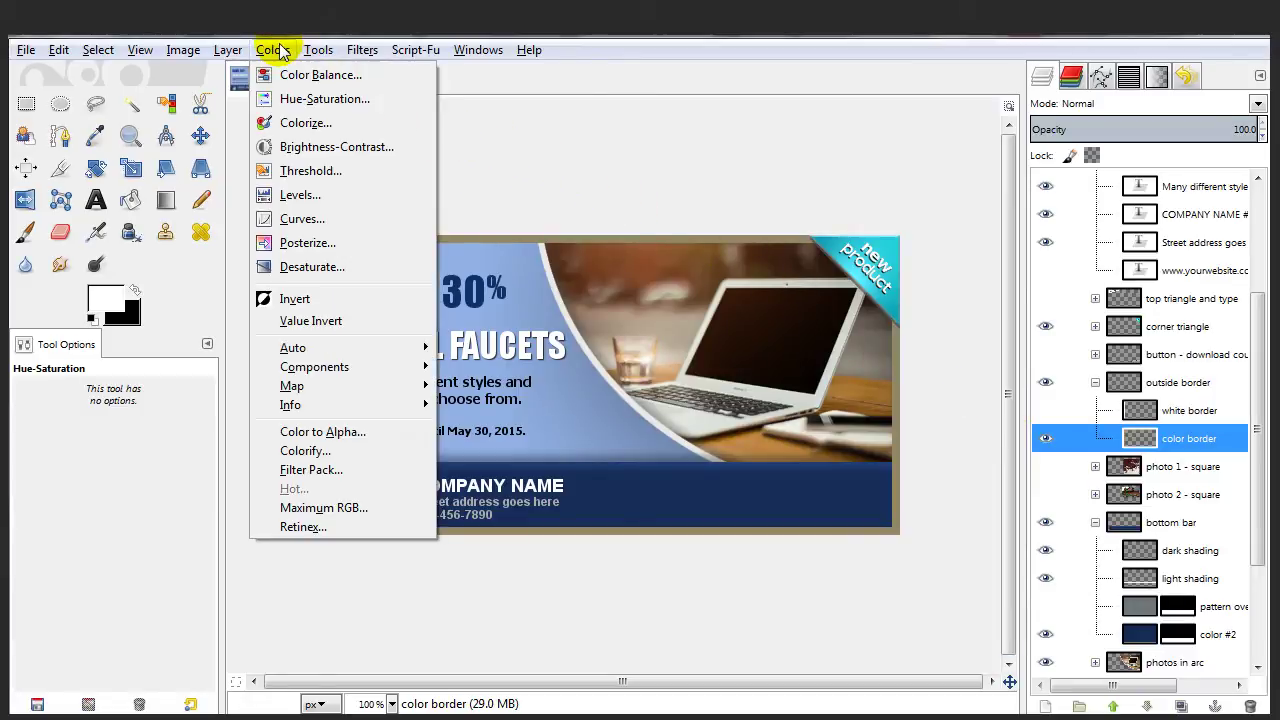
click(296, 123)
drag(266, 594, 266, 334)
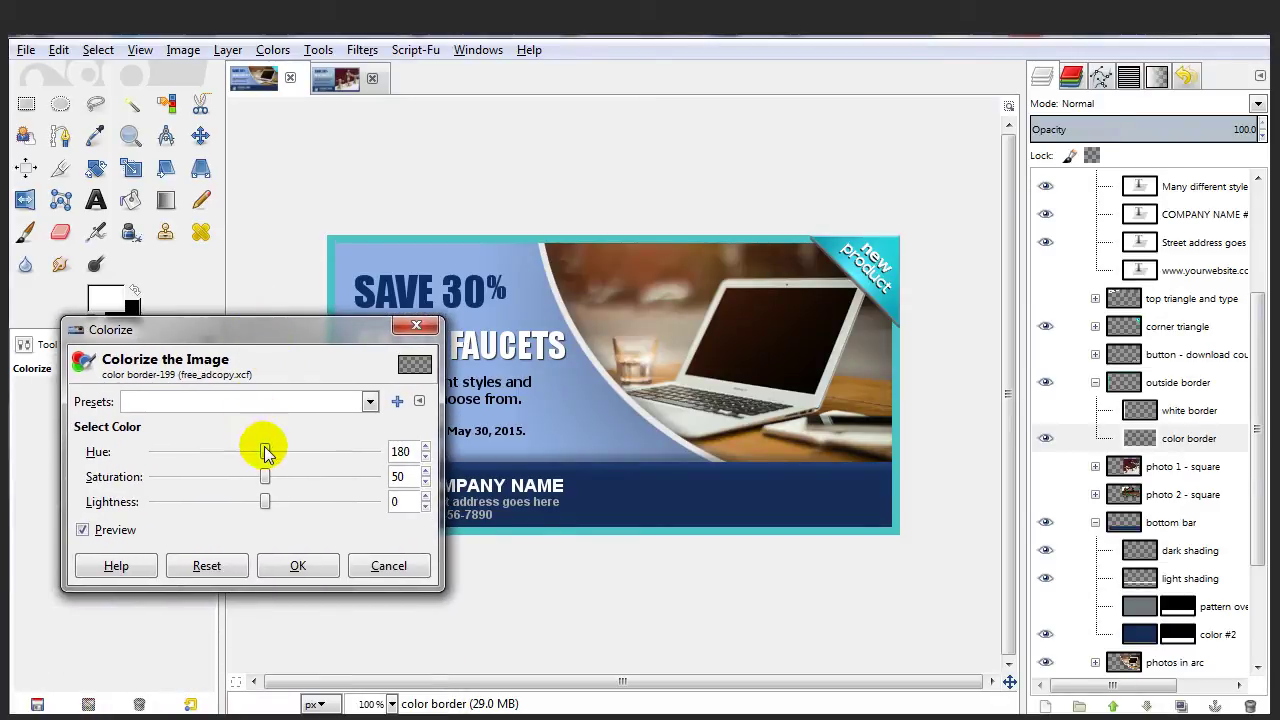
mouse_move(264, 451)
mouse_down()
mouse_move(314, 452)
mouse_move(282, 450)
mouse_up()
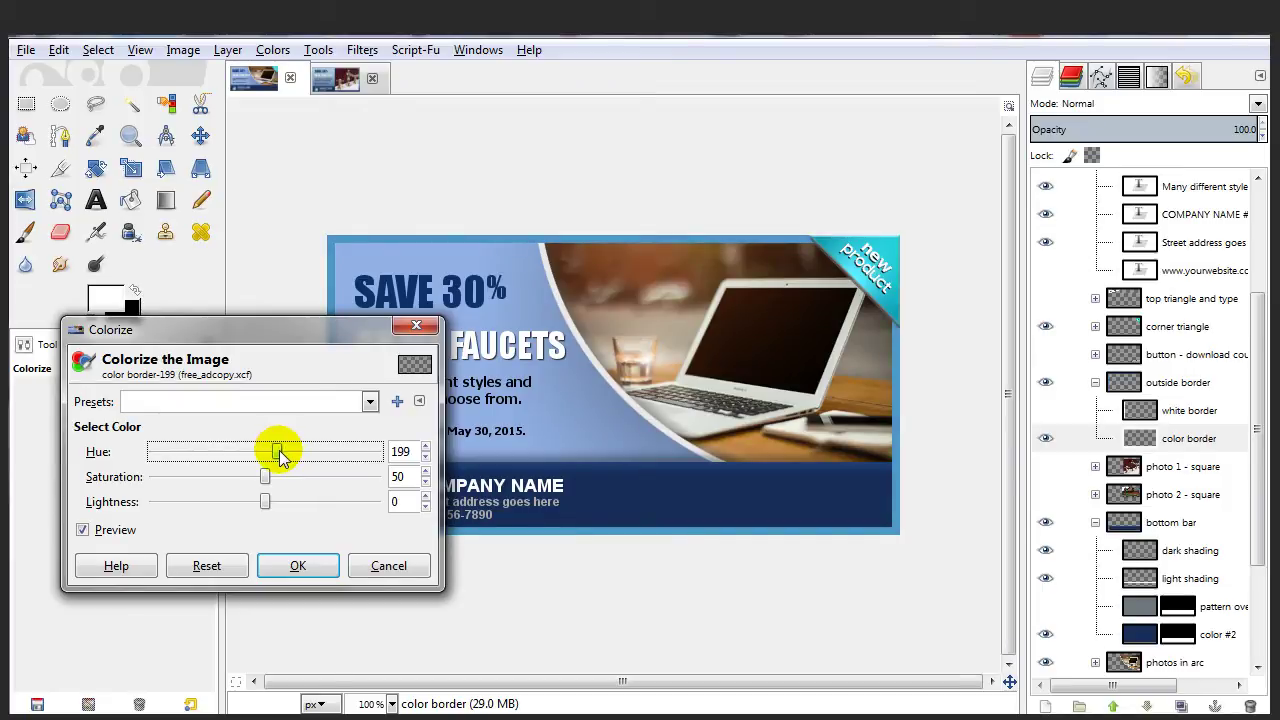
drag(263, 478, 165, 490)
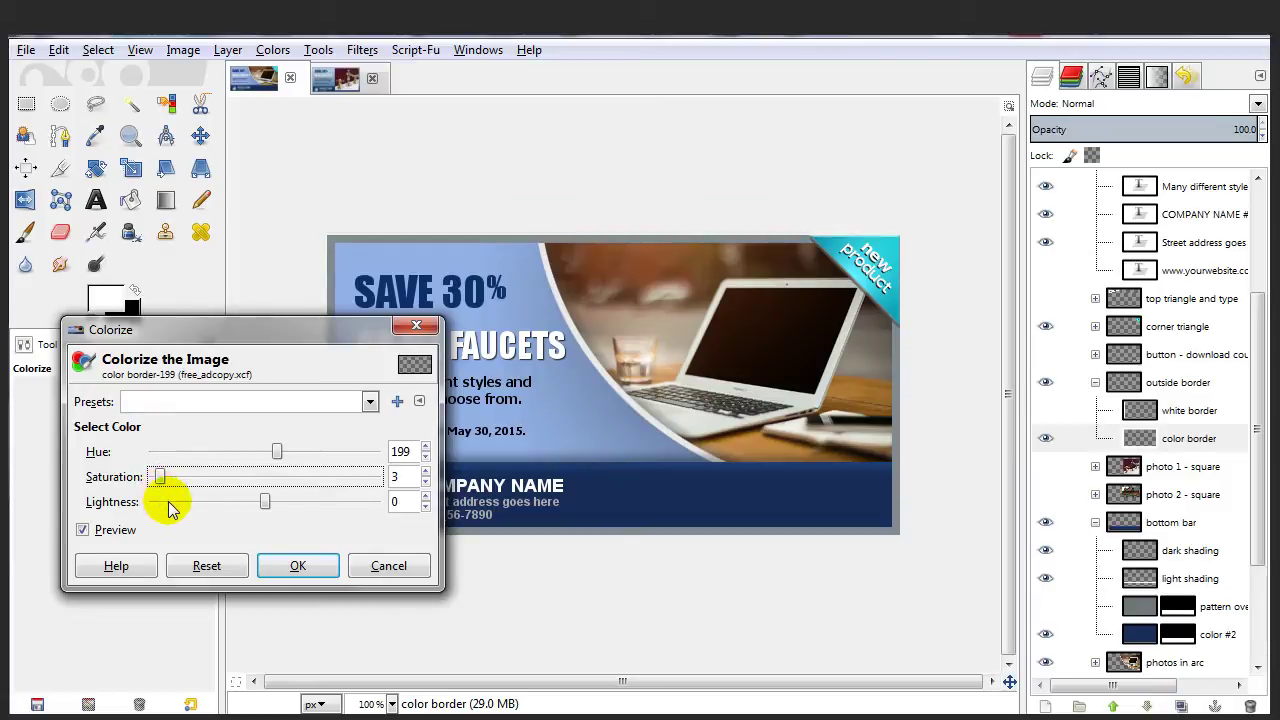
drag(265, 508, 302, 515)
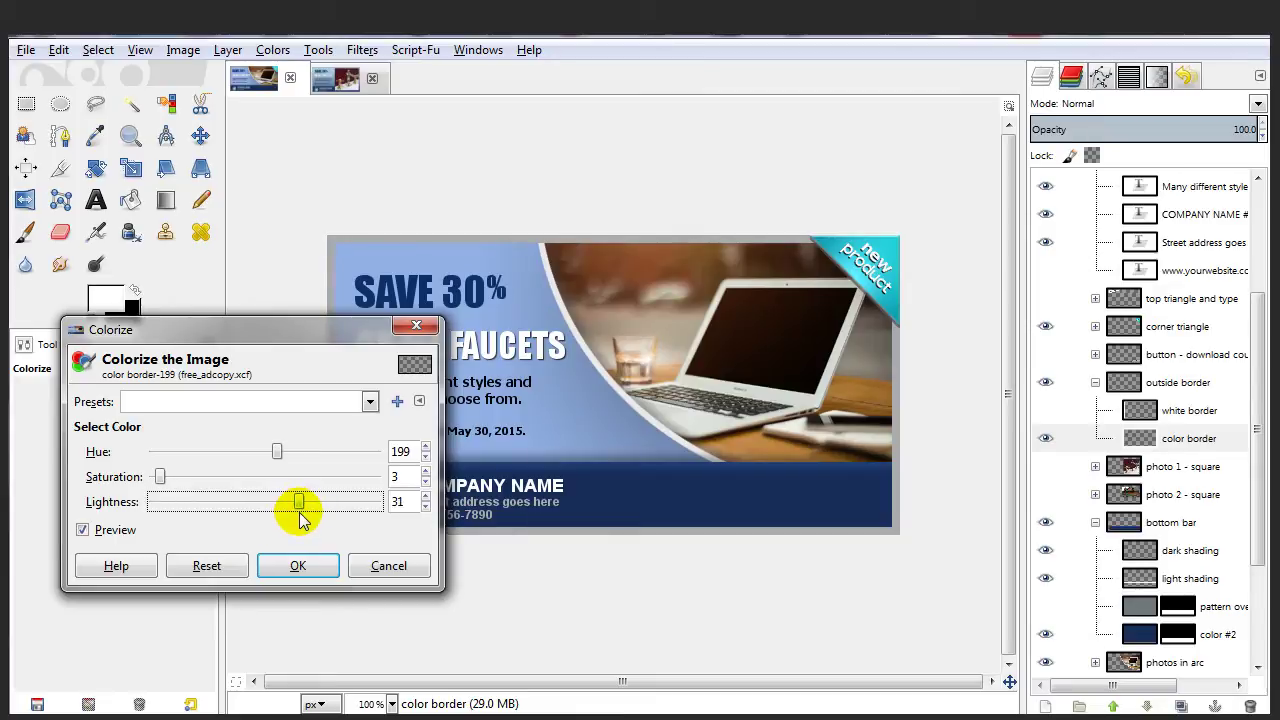
click(298, 566)
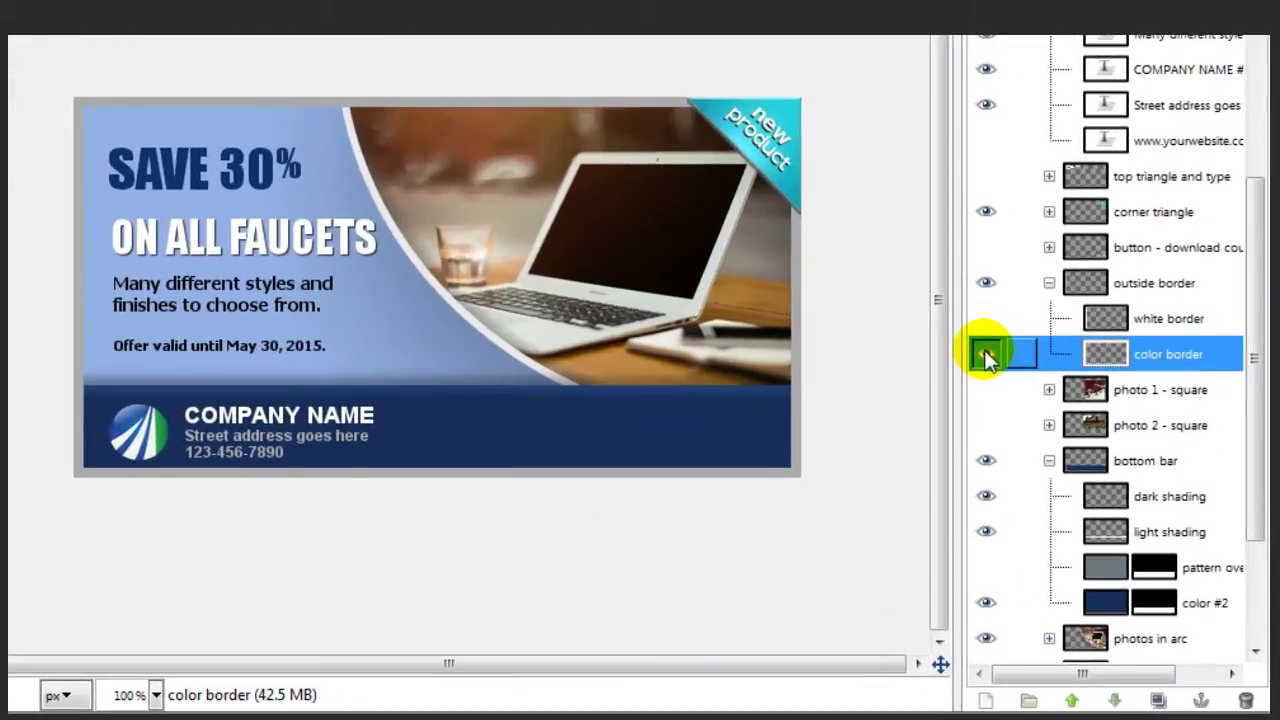
Add a transparent 573 × 300 px layer named "striped" directly above the gradient overlay layer in the background group.
click(985, 356)
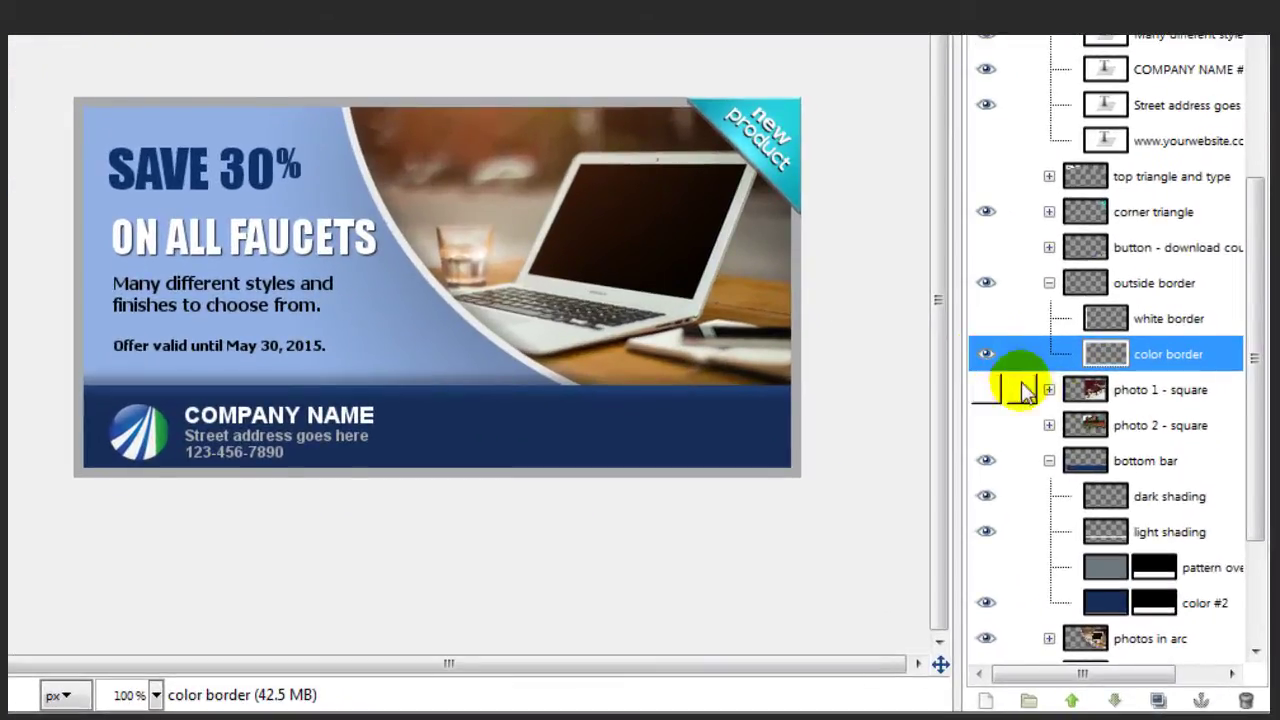
drag(1249, 514, 1257, 623)
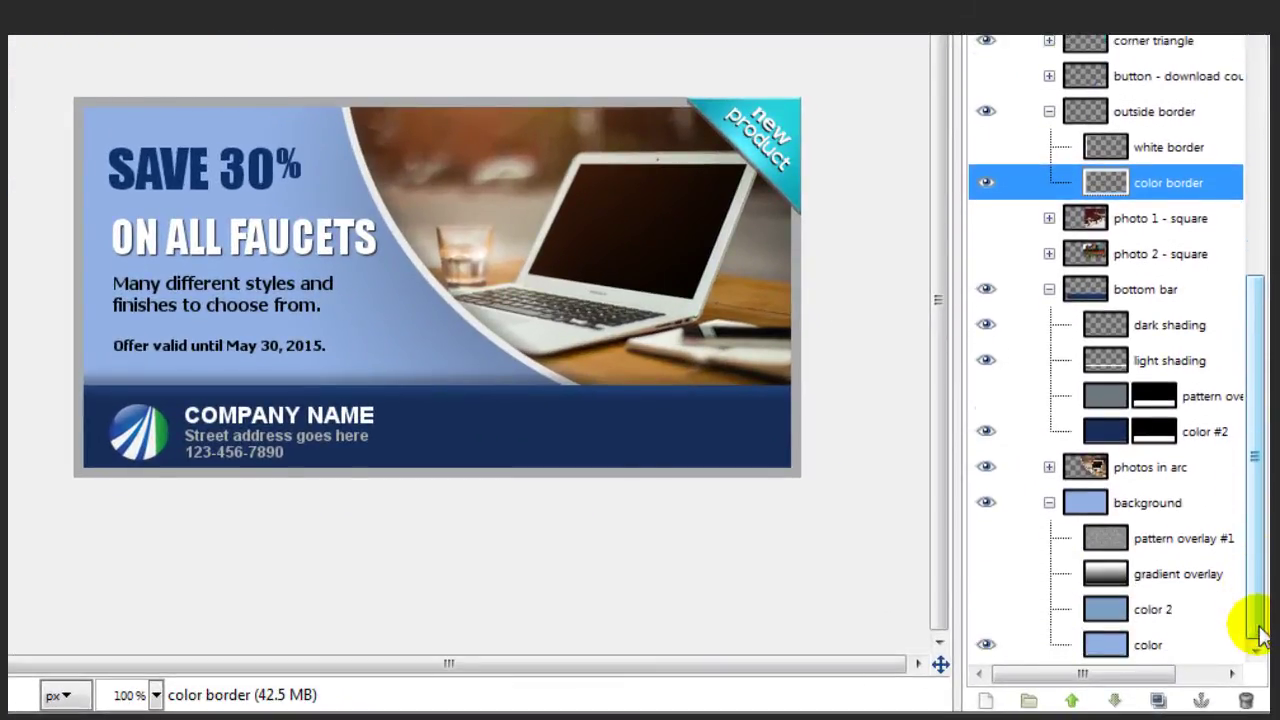
click(1163, 578)
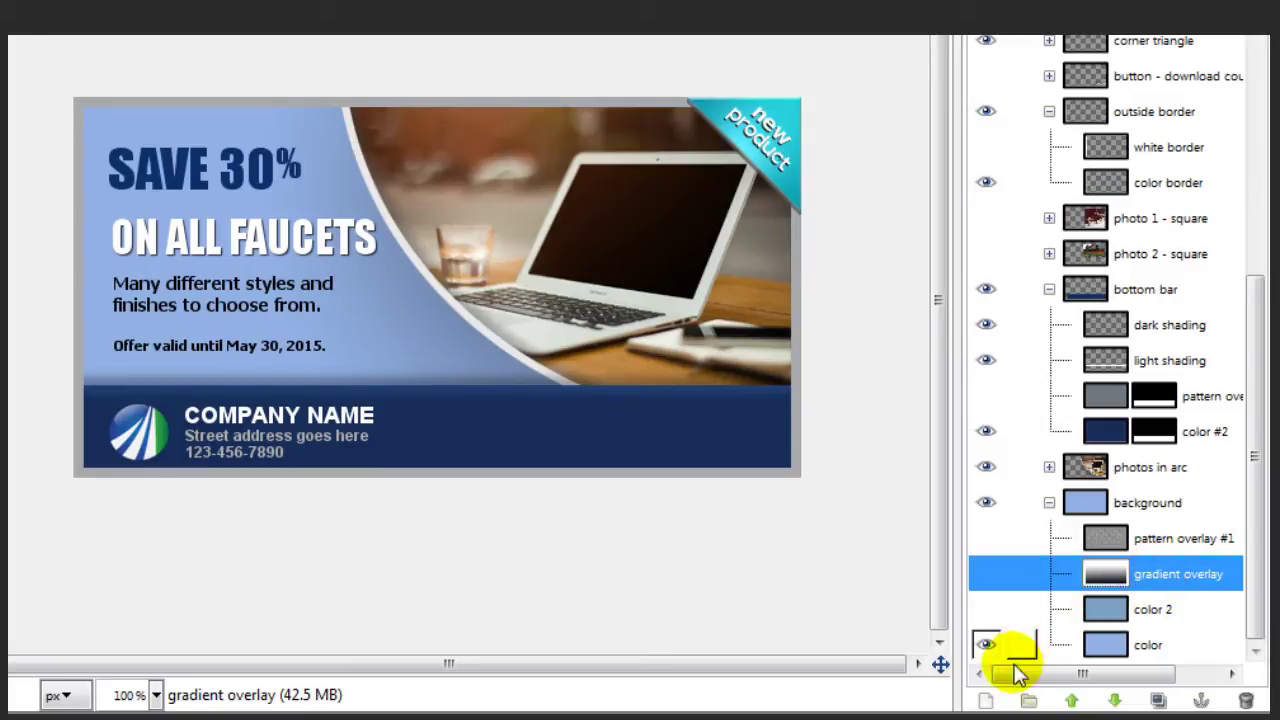
click(986, 701)
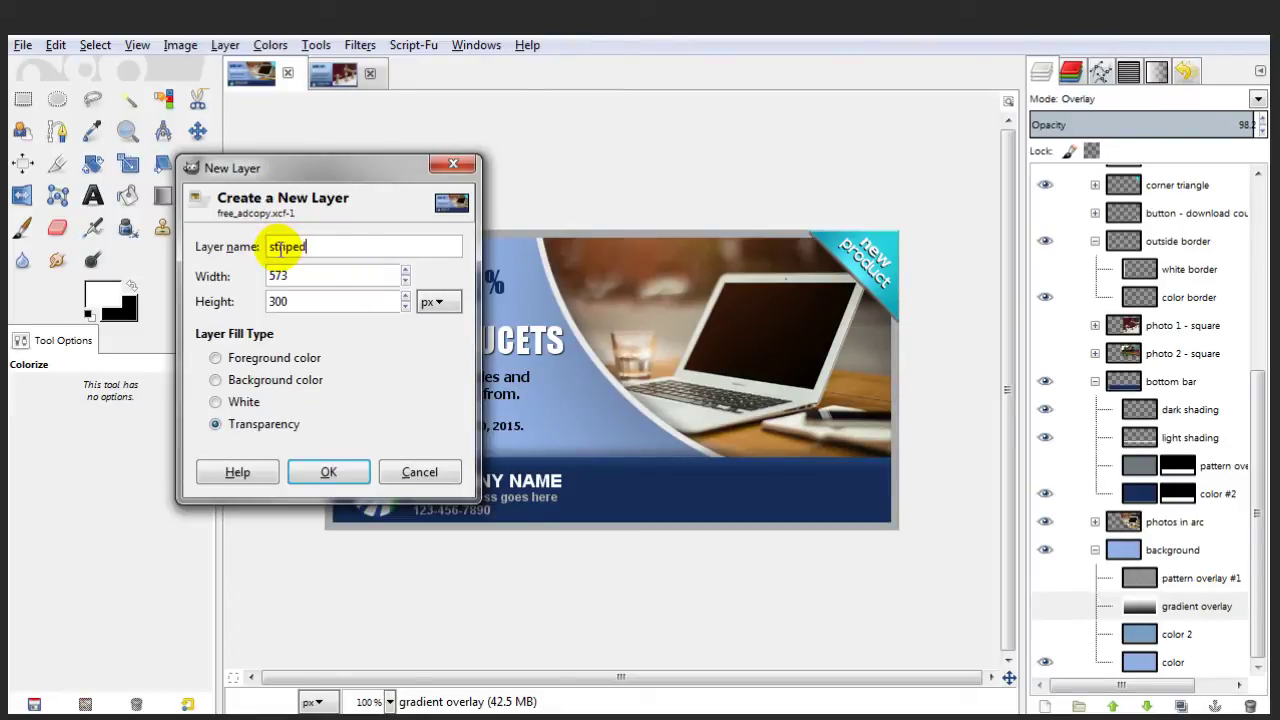
click(332, 472)
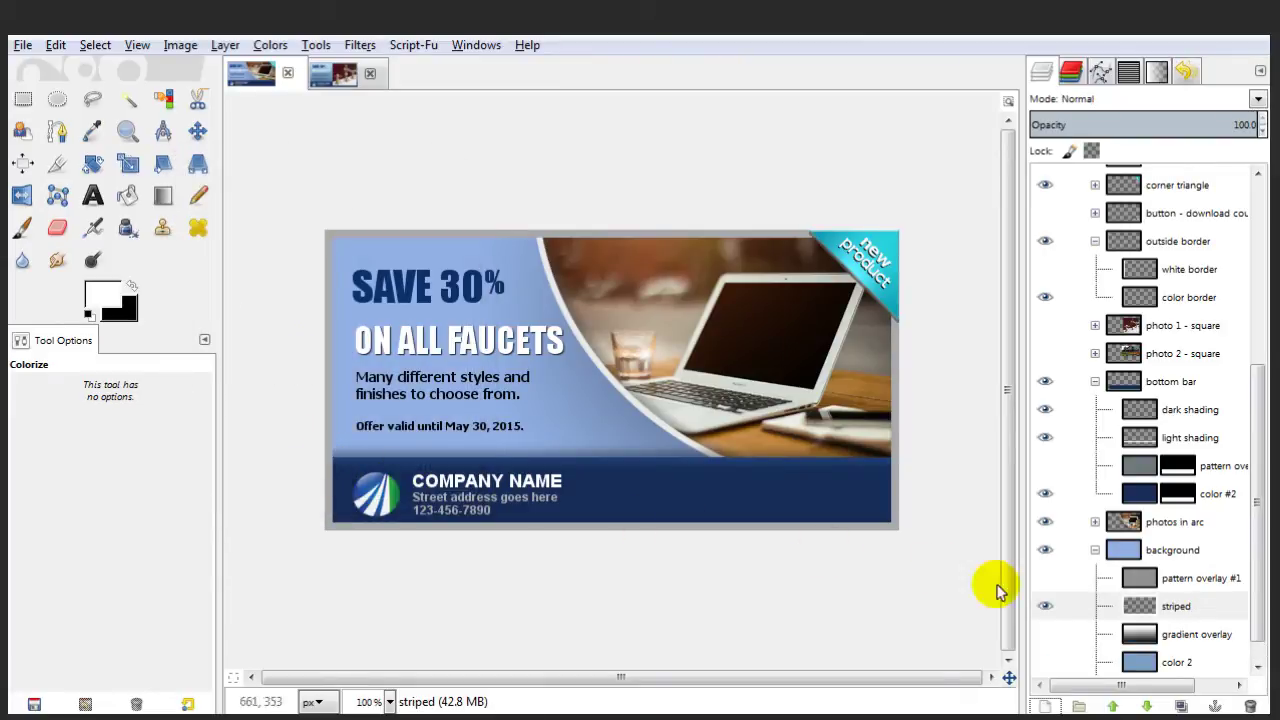
click(1200, 606)
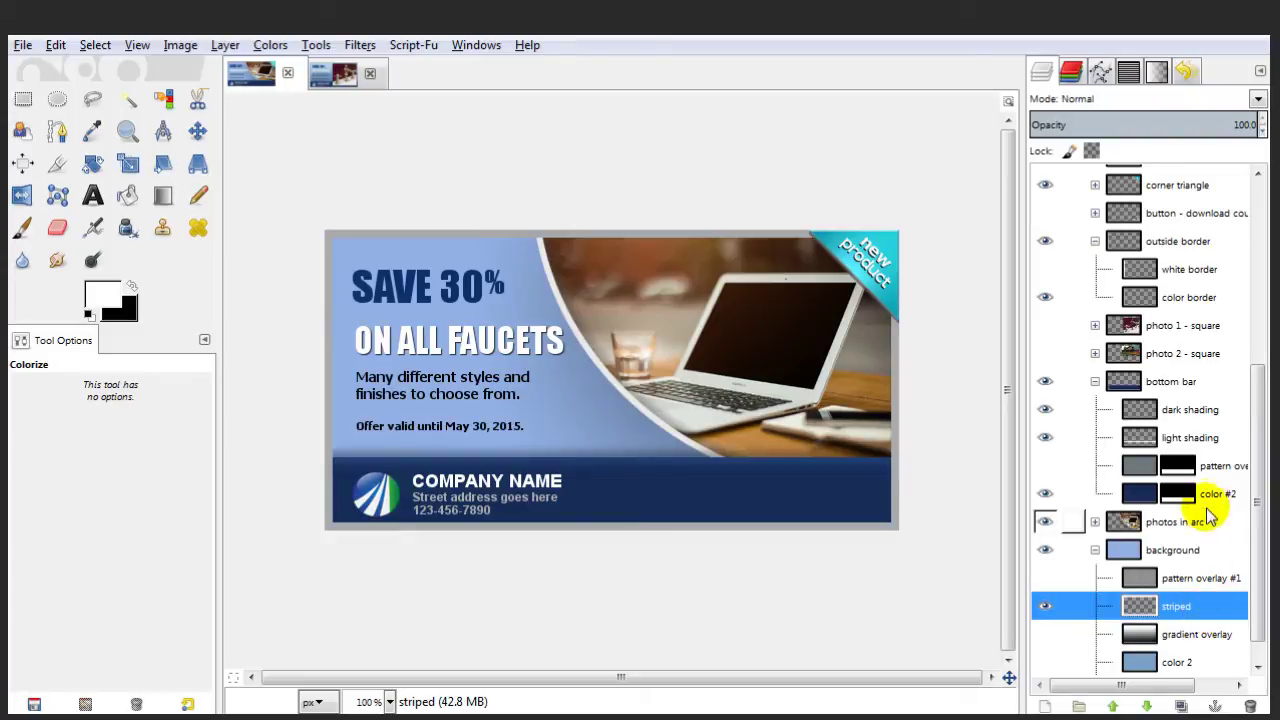
Fill the striped layer with the Stripes Fine pattern and lower its opacity to 18.9.
click(1128, 72)
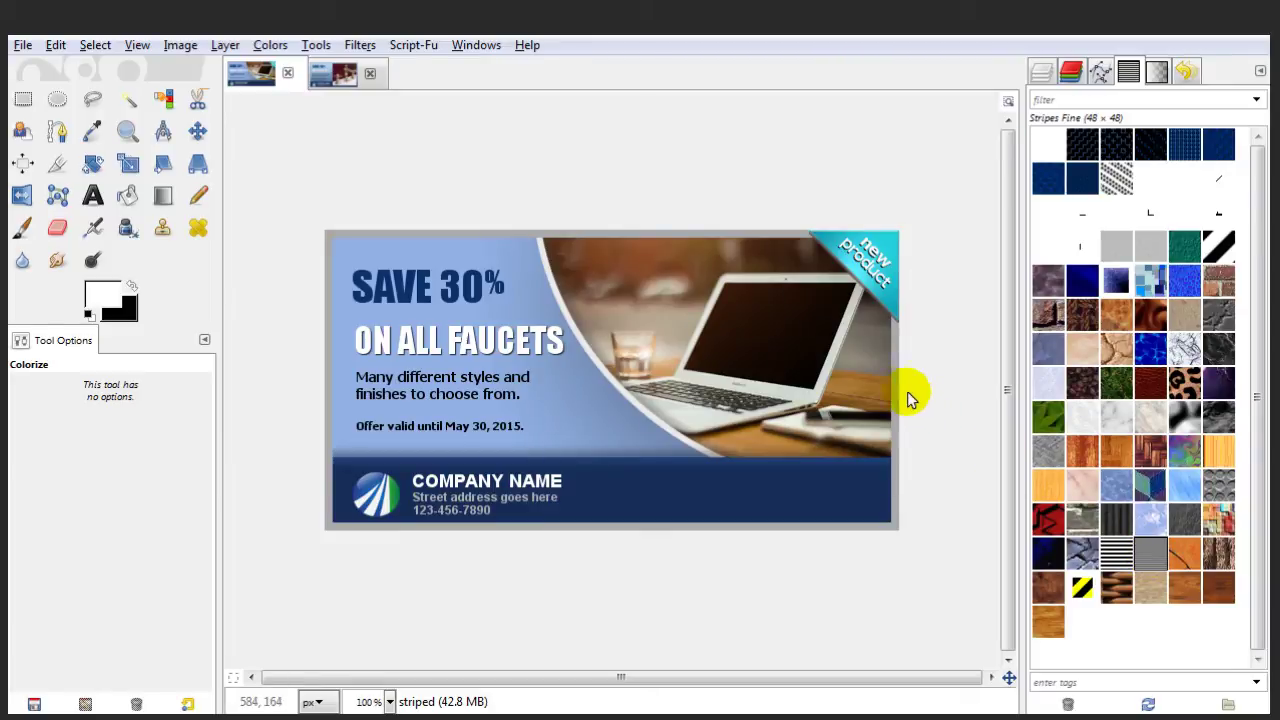
click(1040, 70)
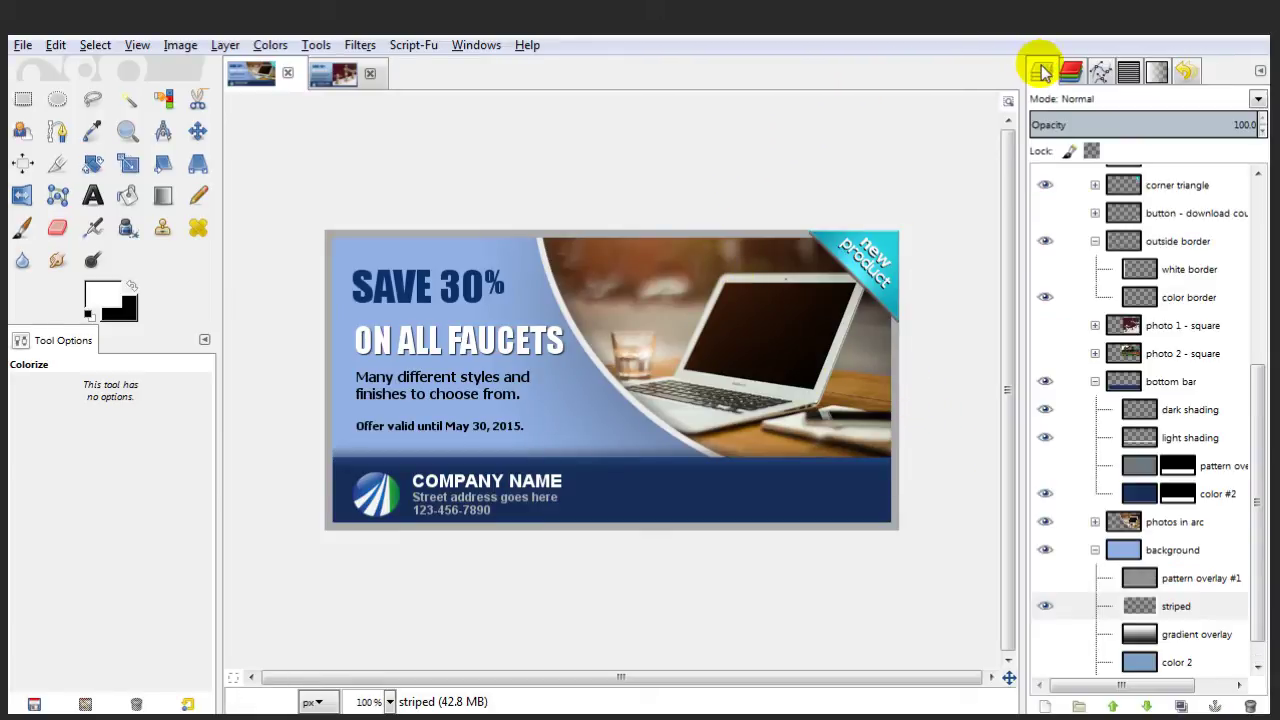
click(56, 45)
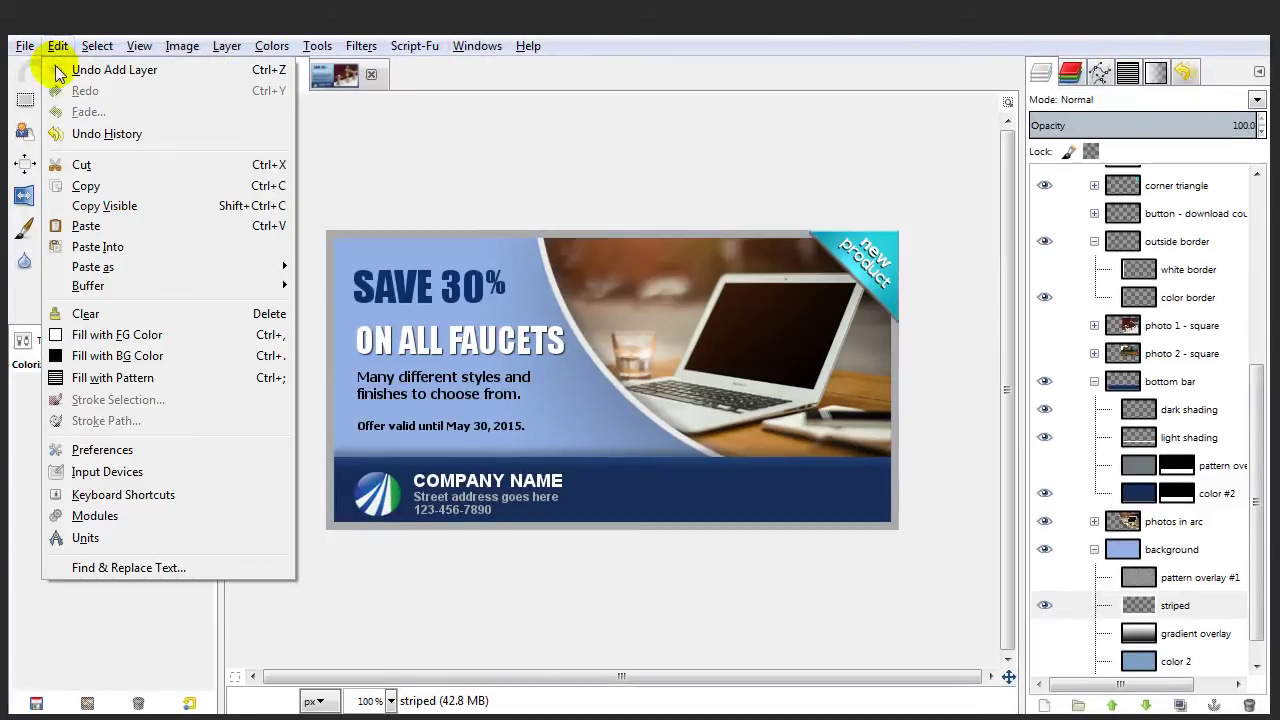
click(118, 378)
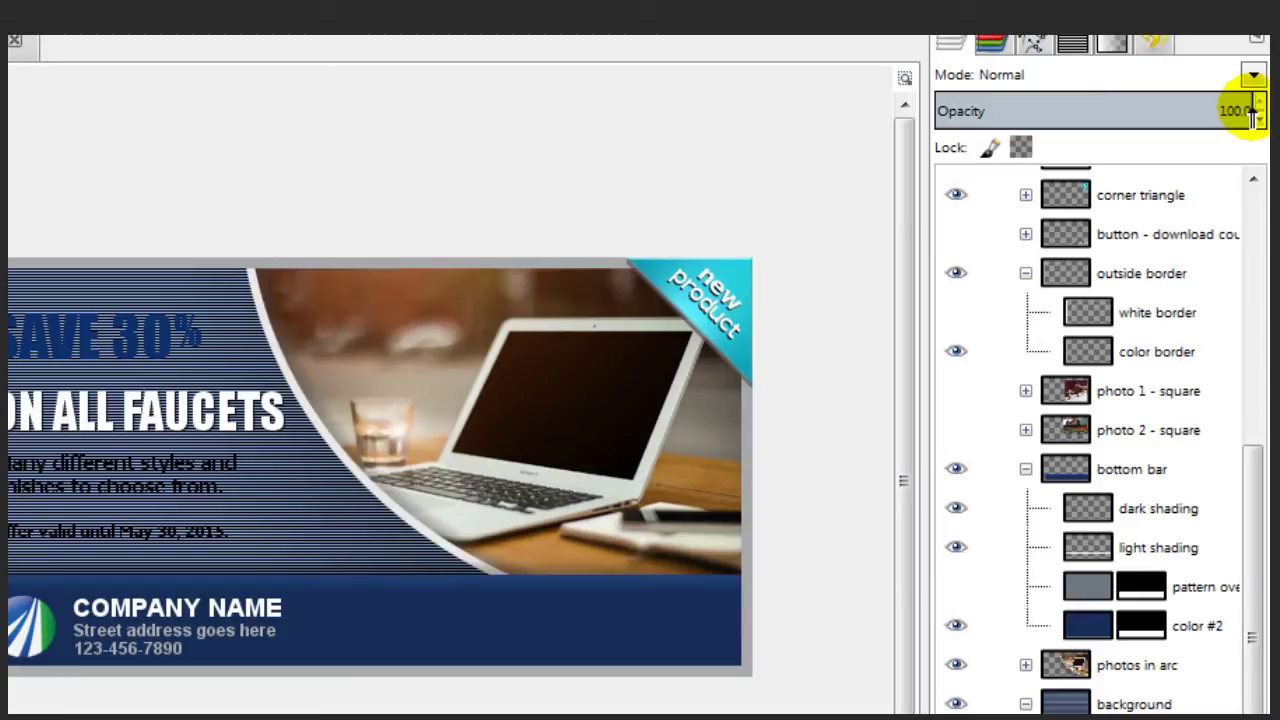
drag(1250, 112, 988, 152)
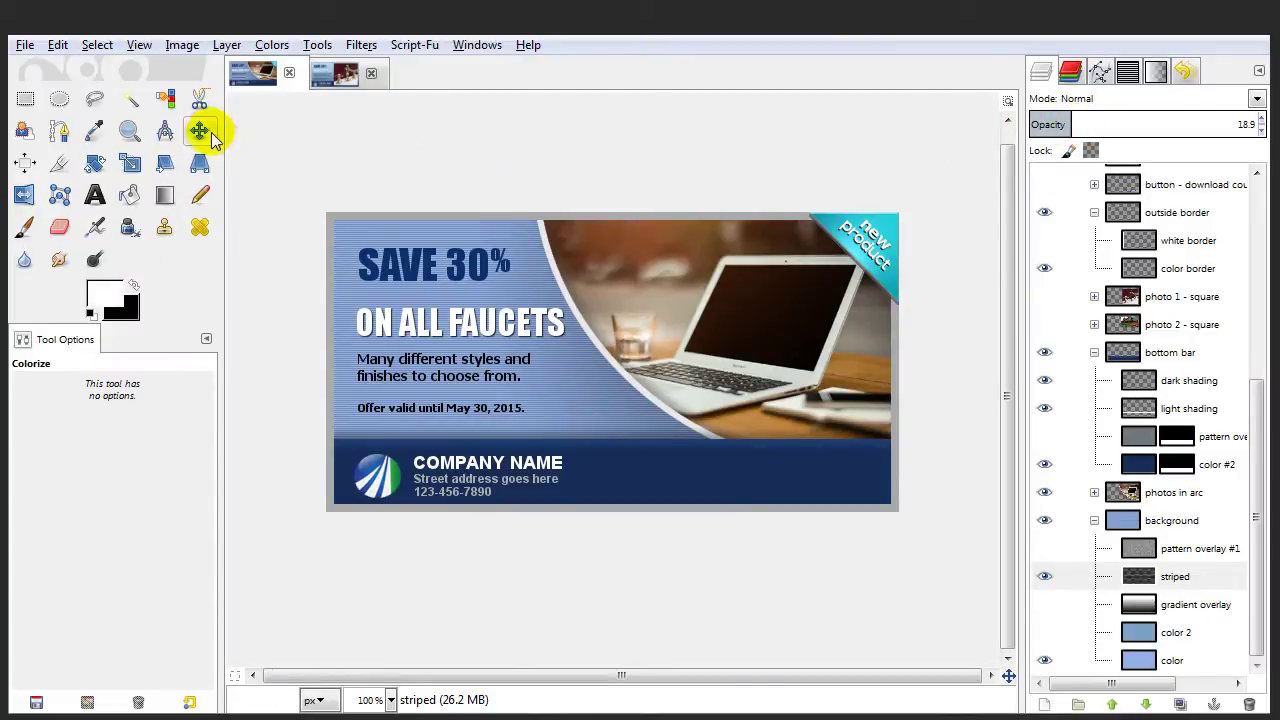
Move the SAVE 30% text layer slightly upward with the Move tool set to move the active layer.
click(199, 135)
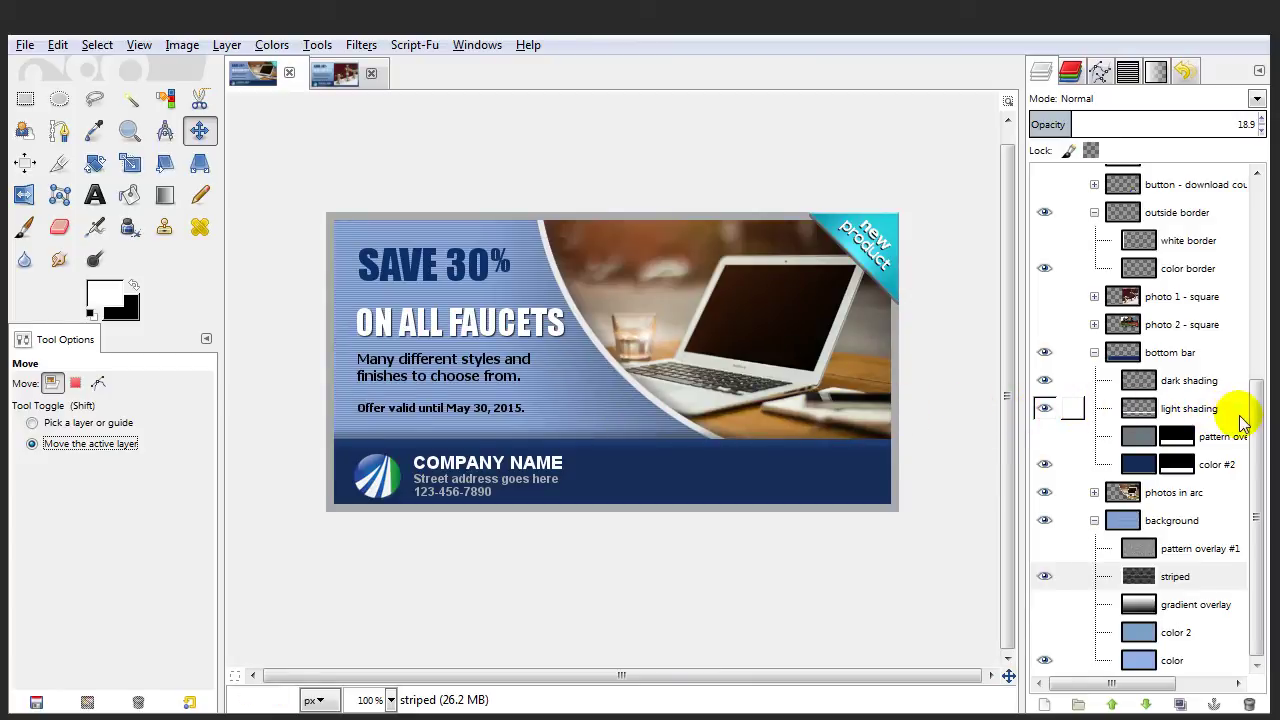
drag(1262, 420, 1262, 236)
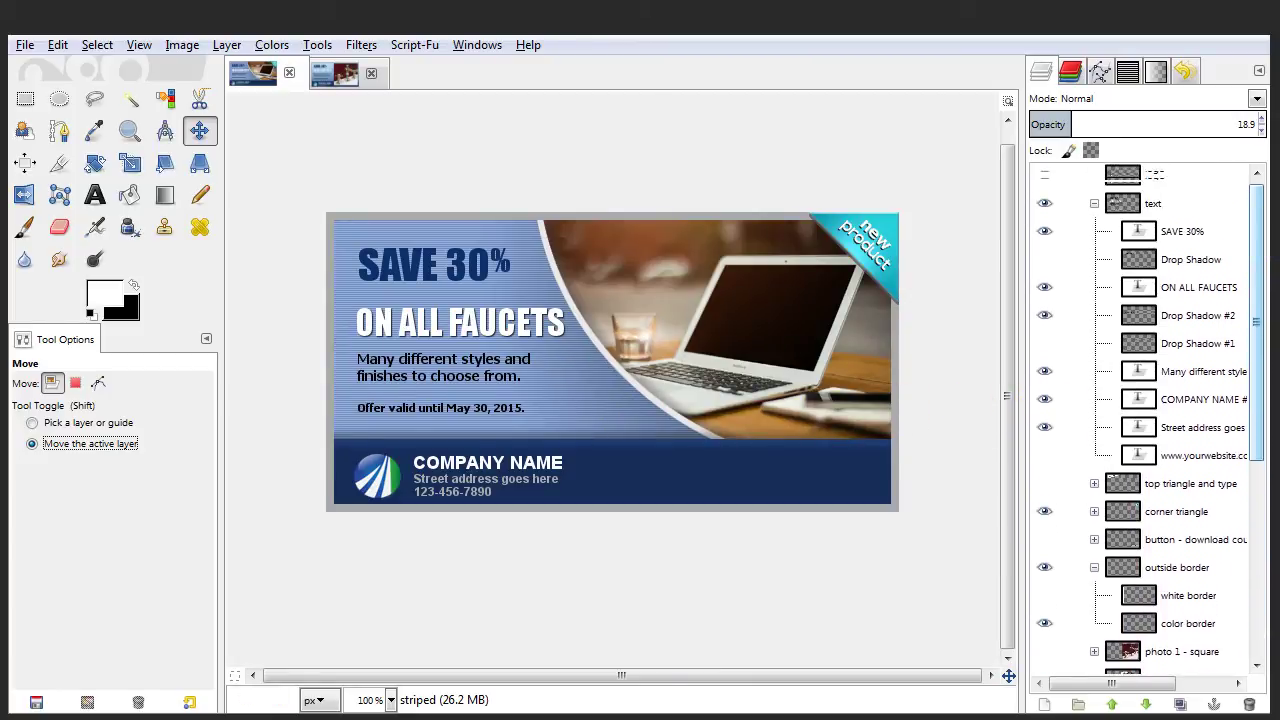
click(1176, 238)
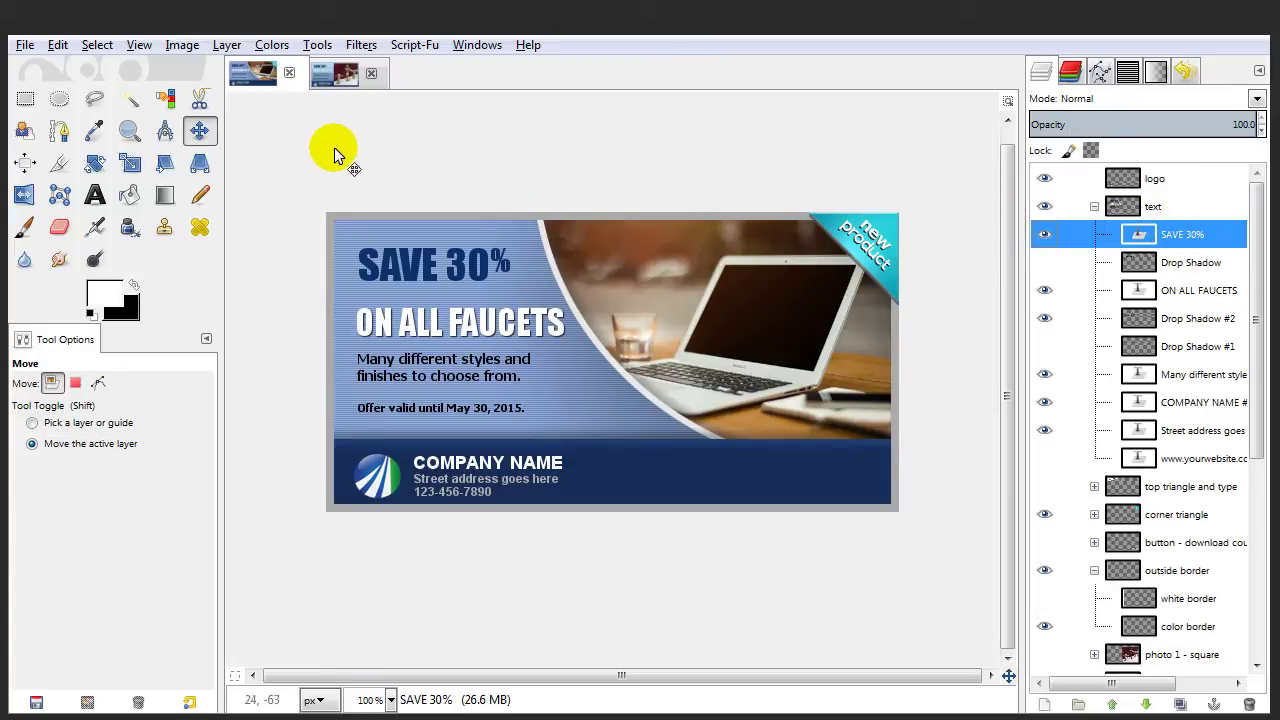
click(200, 133)
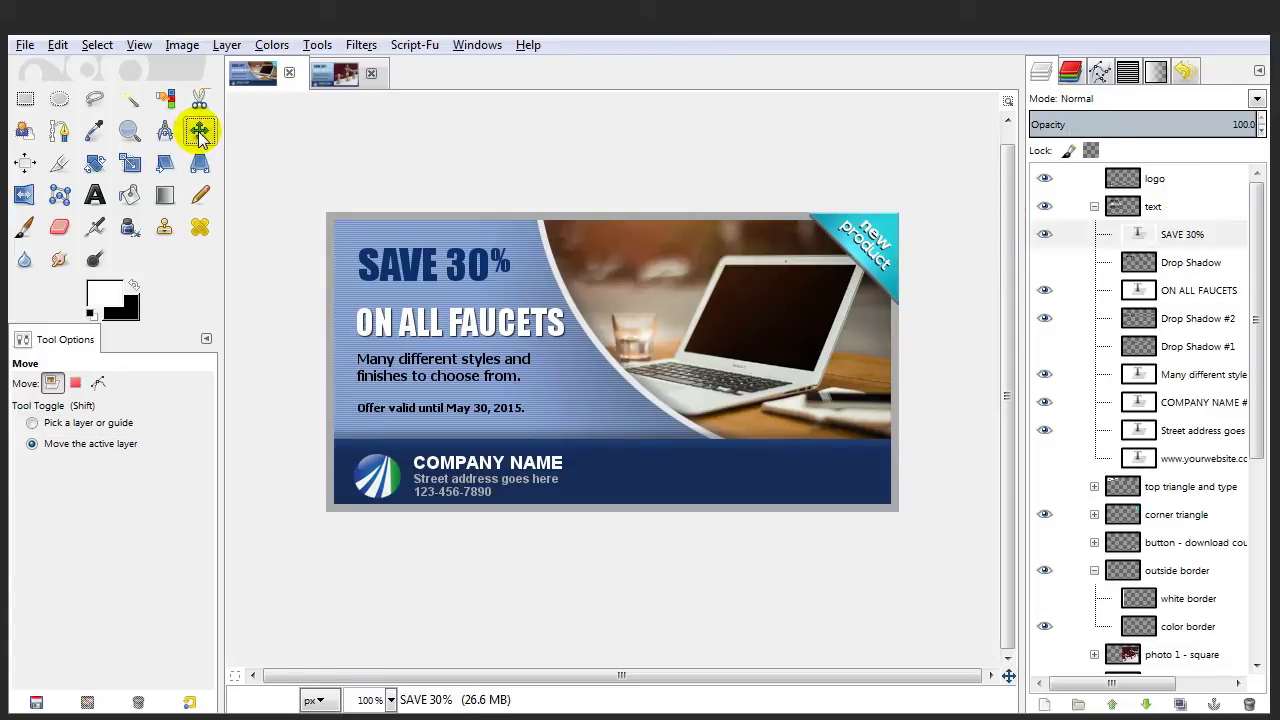
click(421, 266)
mouse_move(421, 266)
mouse_down()
mouse_move(421, 279)
mouse_move(424, 245)
mouse_move(422, 260)
mouse_up()
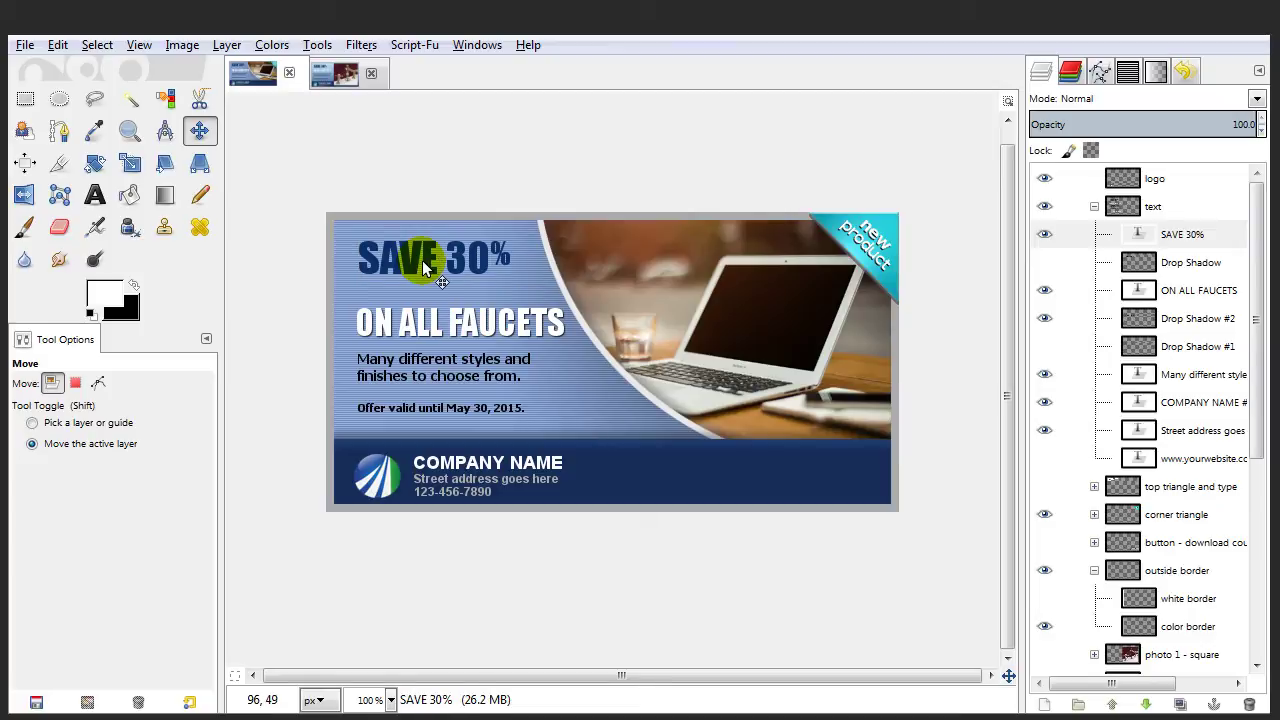
Link the ON ALL FAUCETS layer with Drop Shadow #2 and move both upward, closer to the SAVE 30% headline.
click(1200, 292)
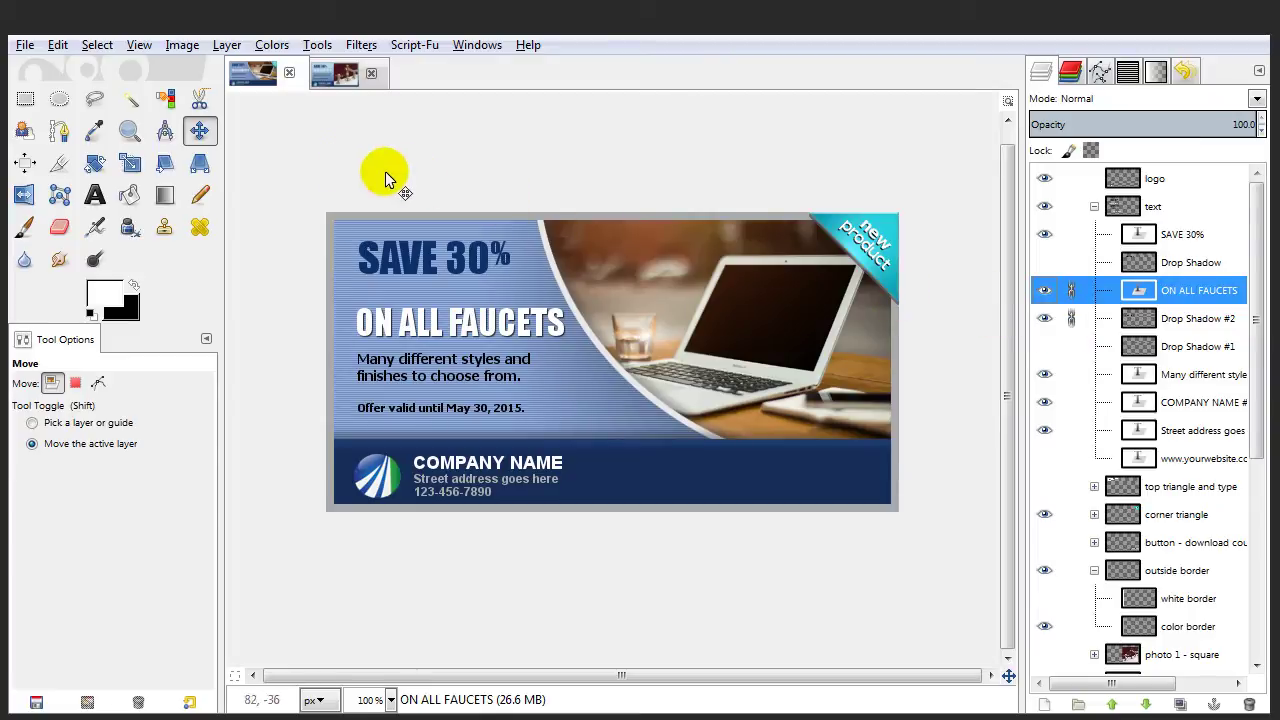
click(200, 133)
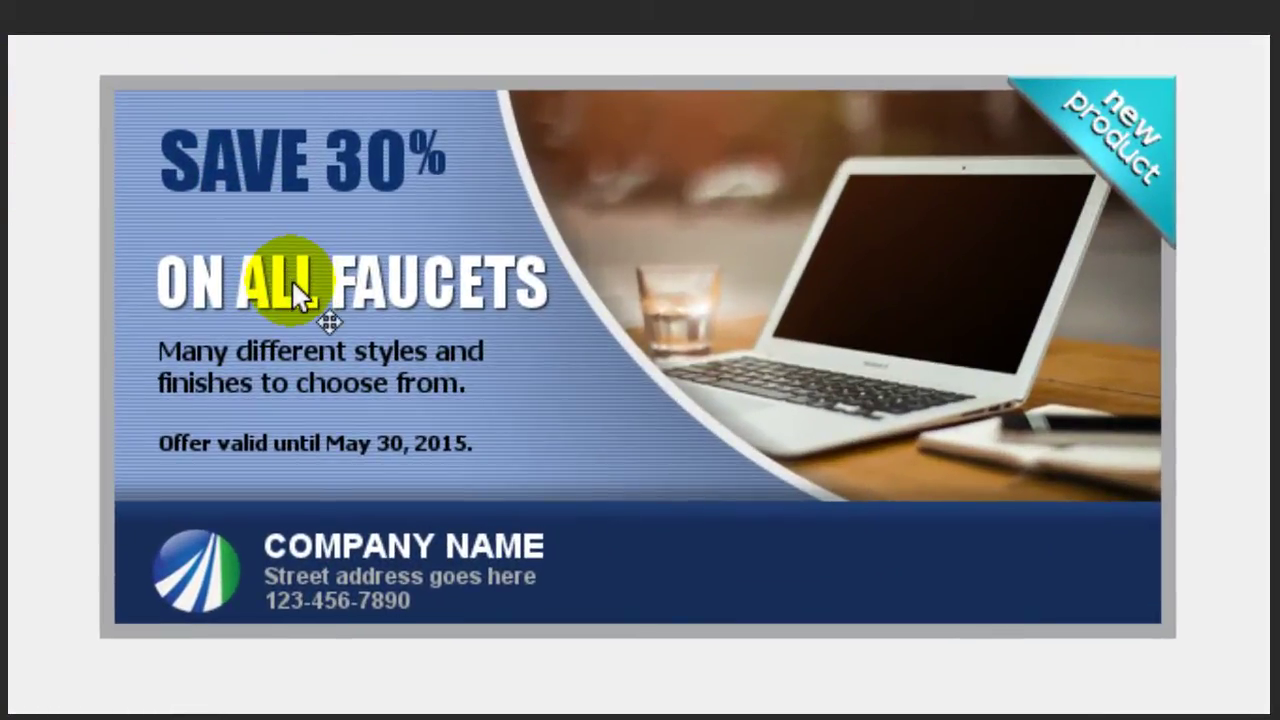
drag(291, 279, 297, 255)
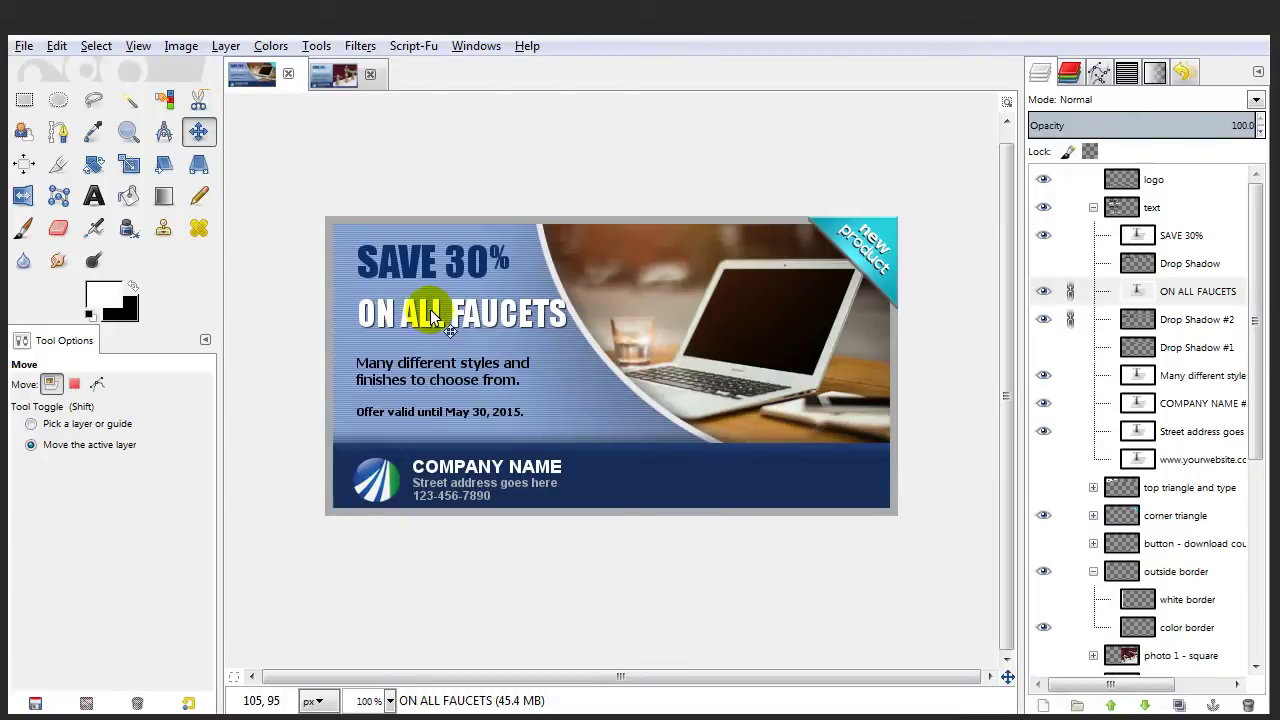
Open bathroom-4841_640.jpg from the Desktop and copy the whole image.
click(24, 46)
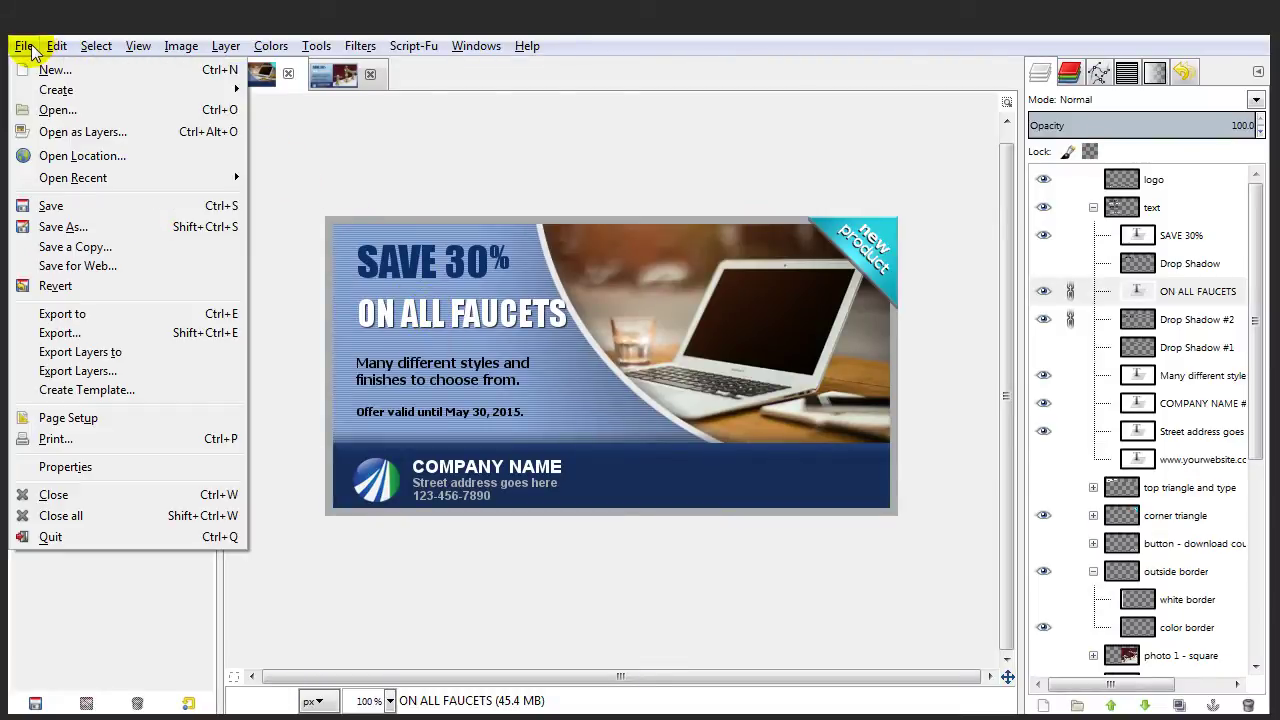
click(40, 110)
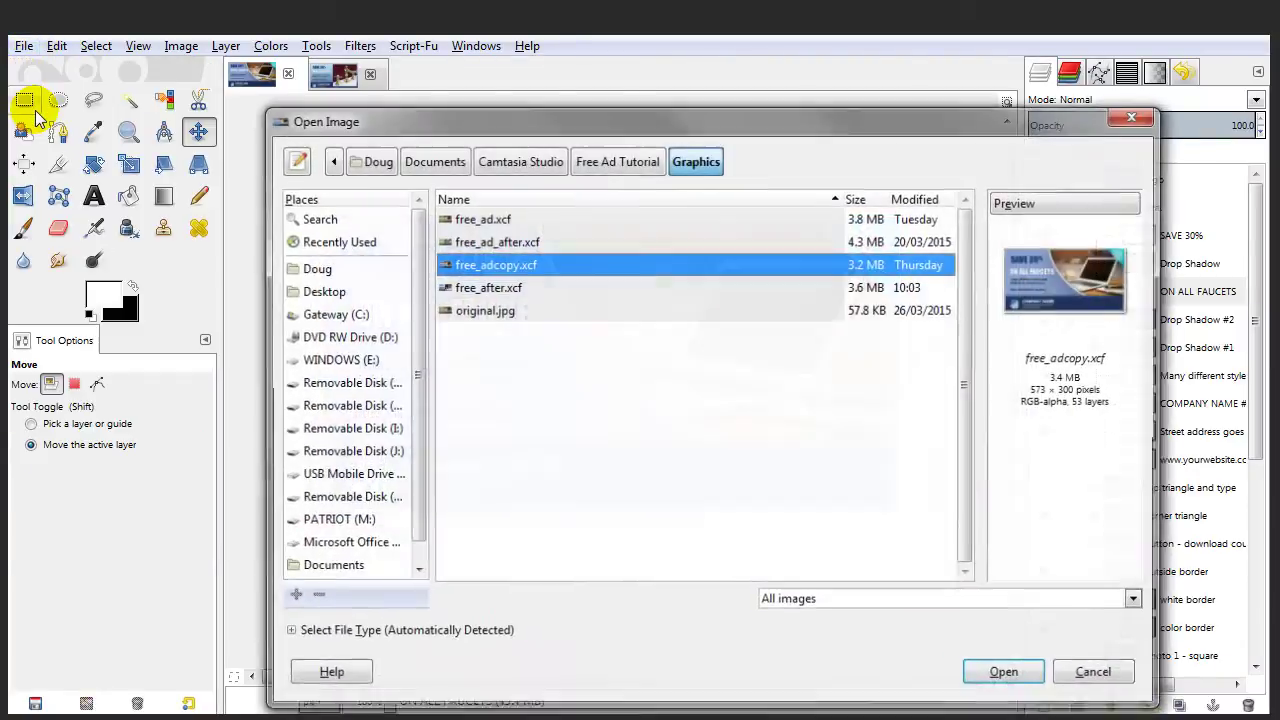
click(318, 291)
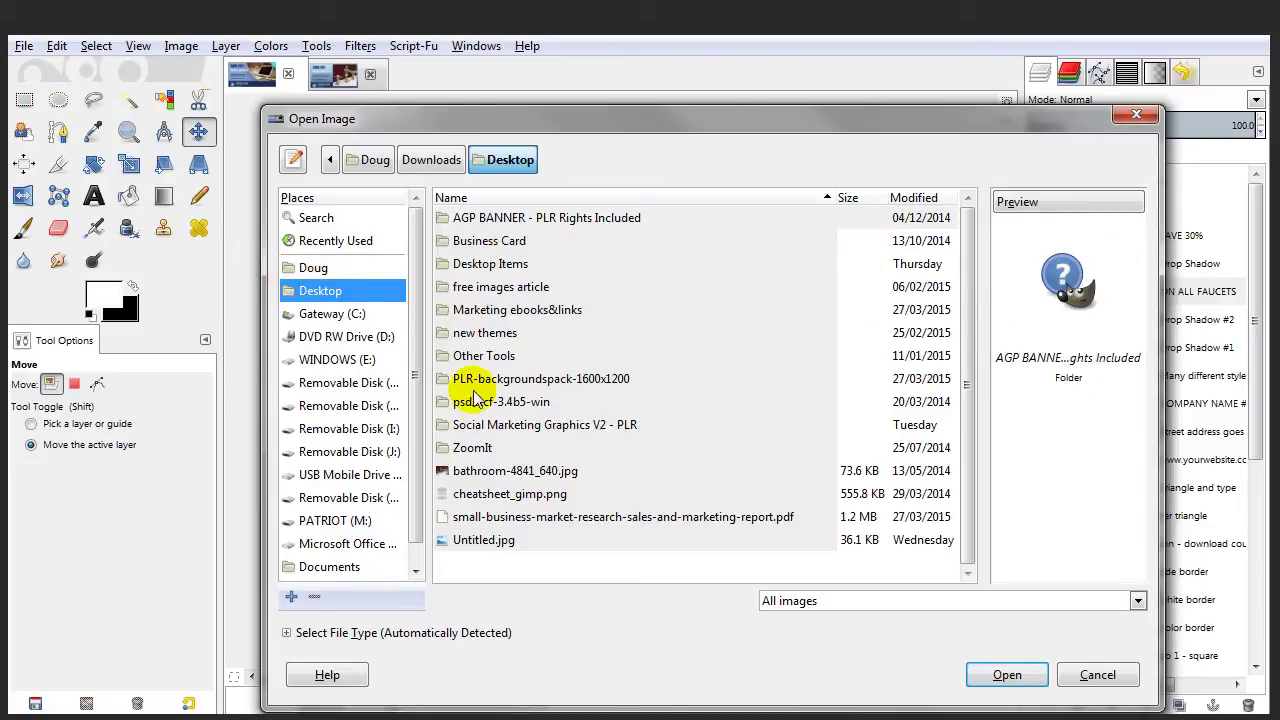
click(529, 476)
double_click(529, 476)
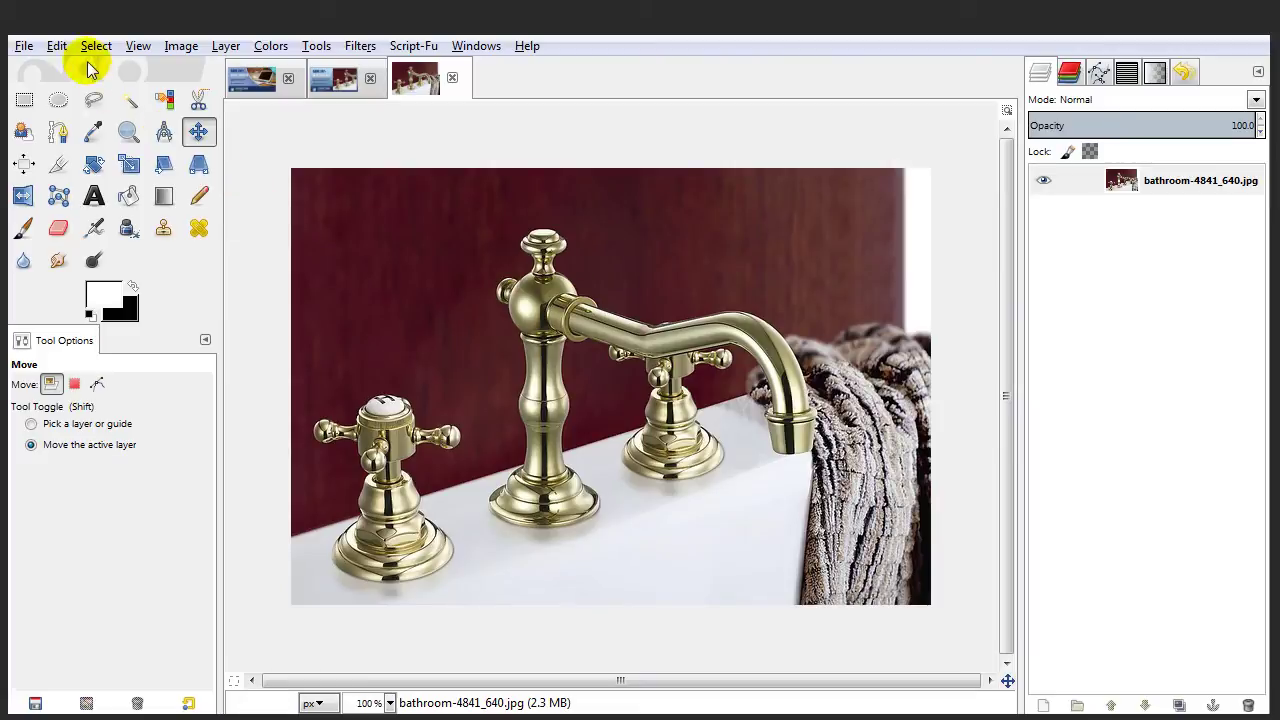
click(56, 46)
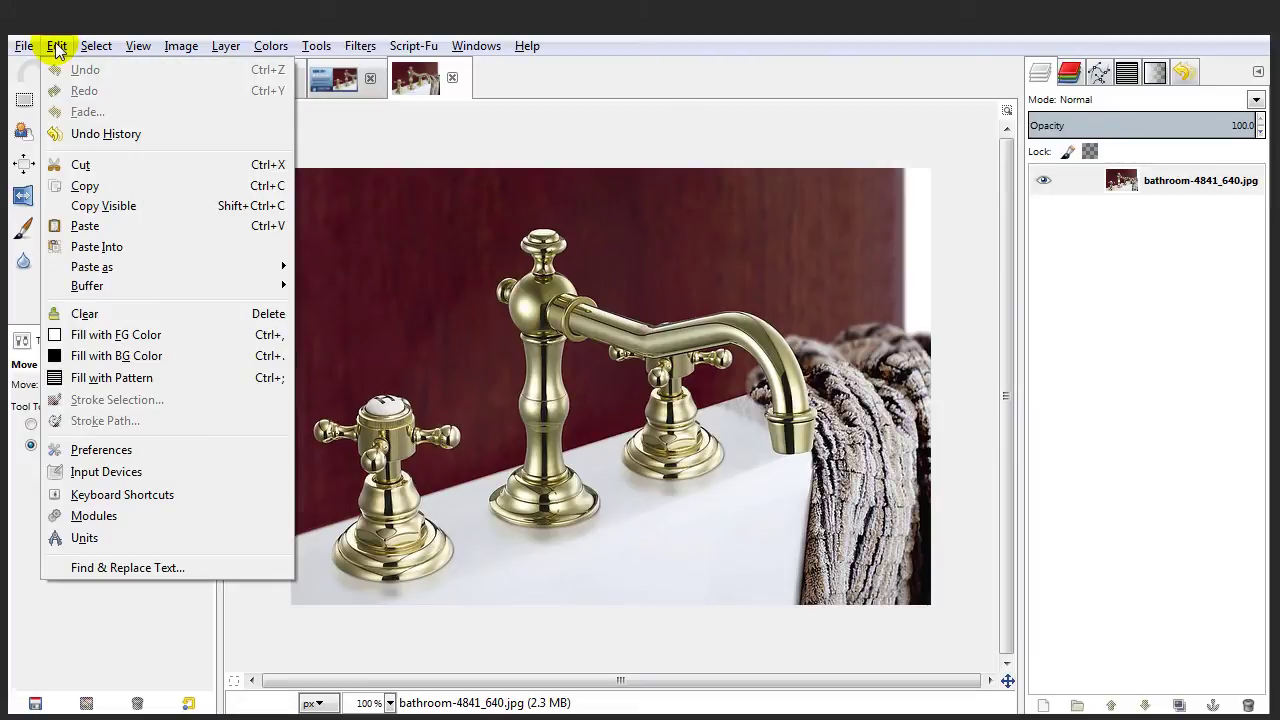
click(84, 187)
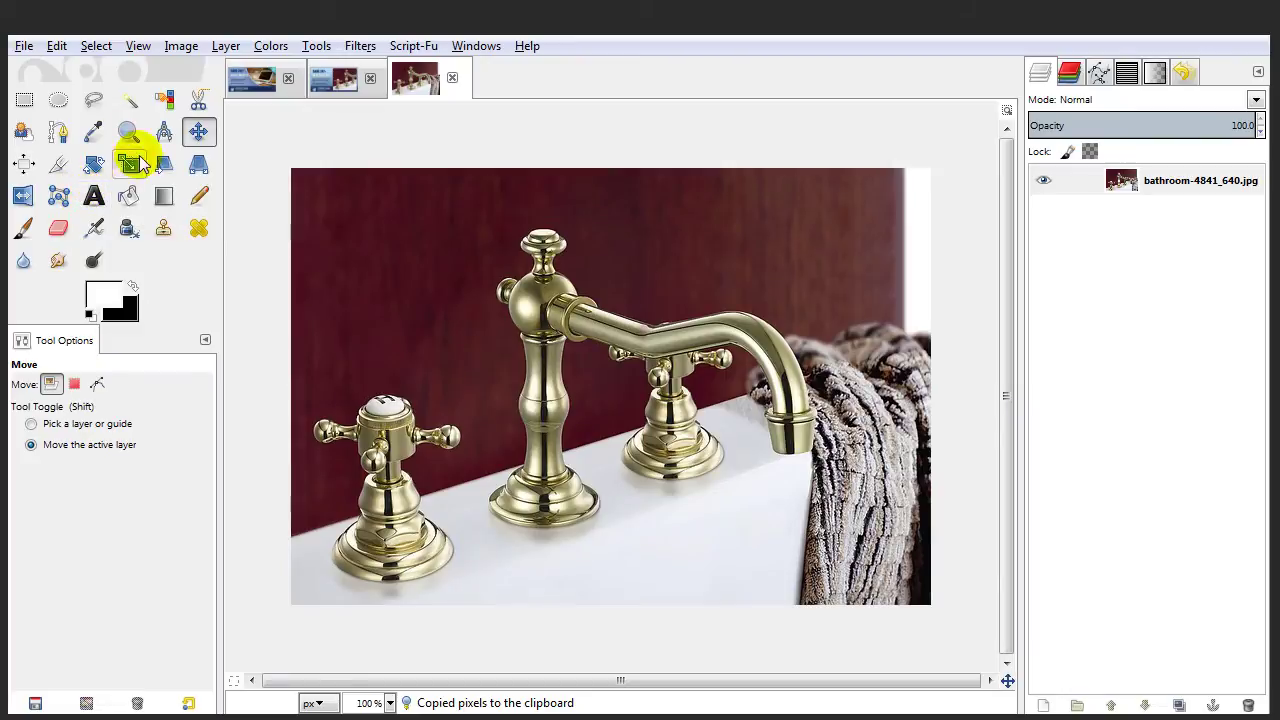
Return to the ad image, hide the photos in arc group and show the photo 1 - square group.
click(251, 78)
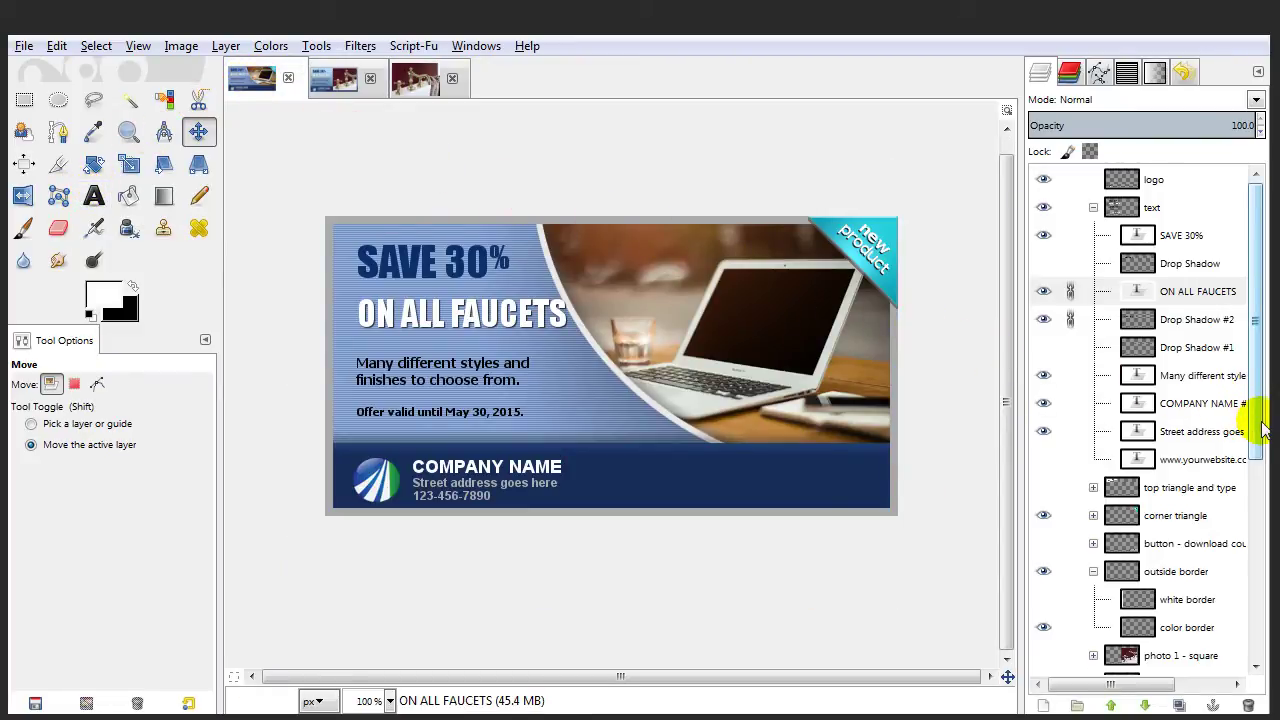
drag(1262, 428, 1250, 623)
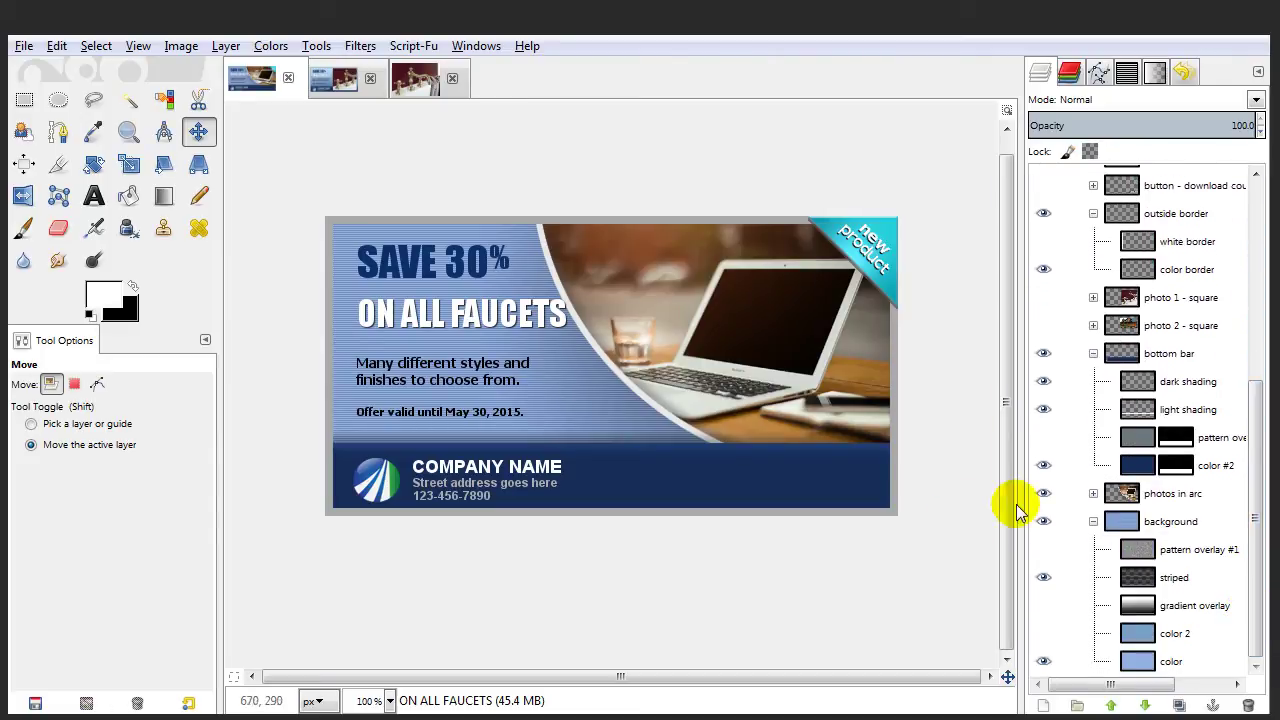
click(1044, 493)
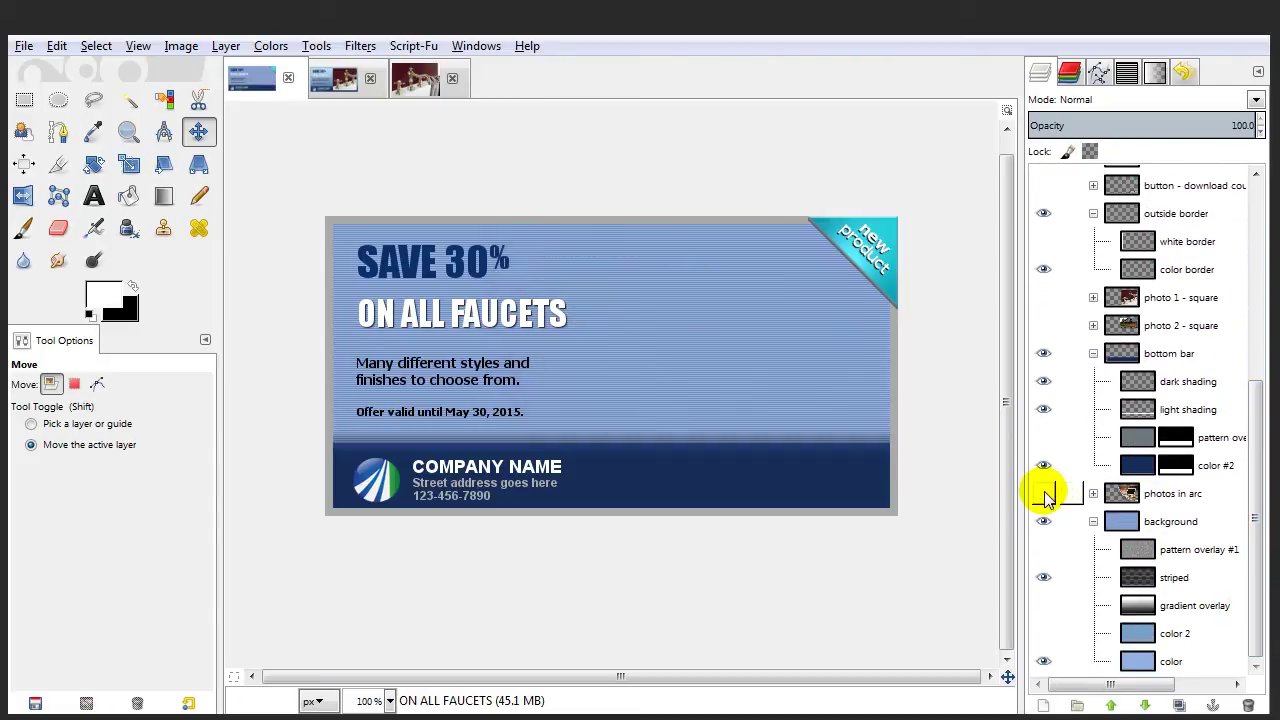
click(1044, 297)
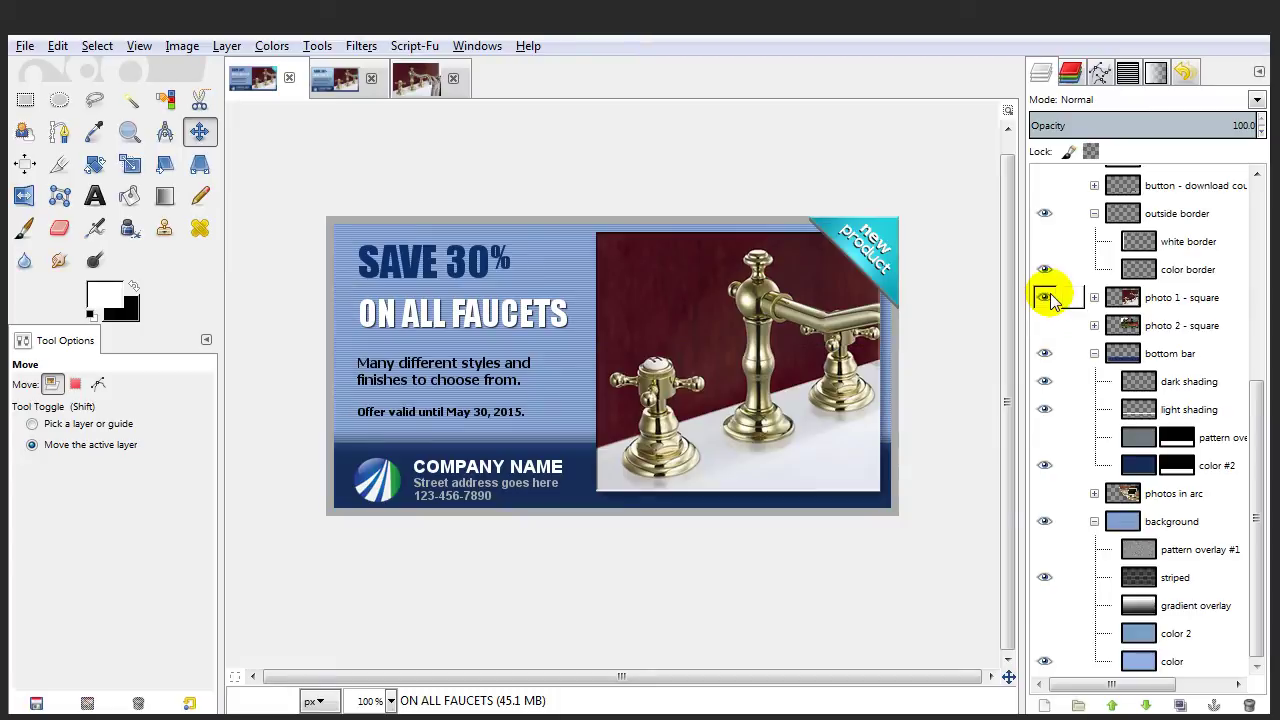
Expand the photo 1 - square group, duplicate its frame 1 layer and hide the original.
click(1158, 303)
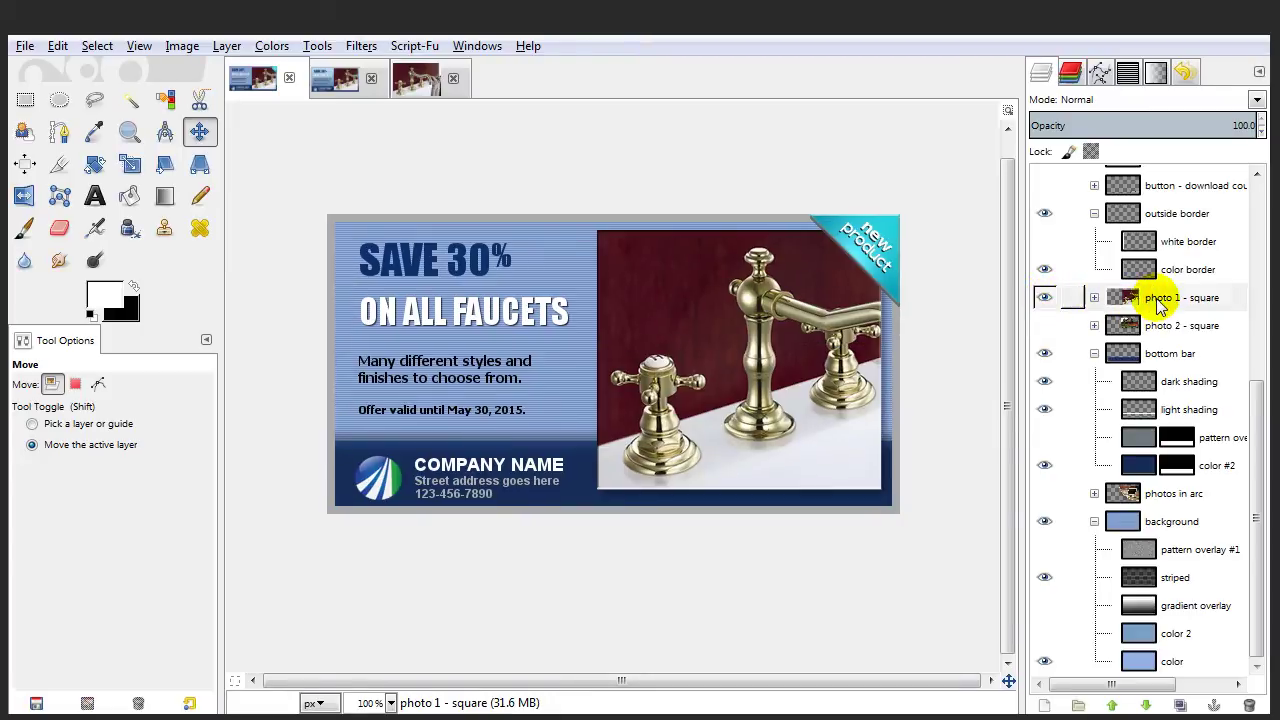
click(1094, 297)
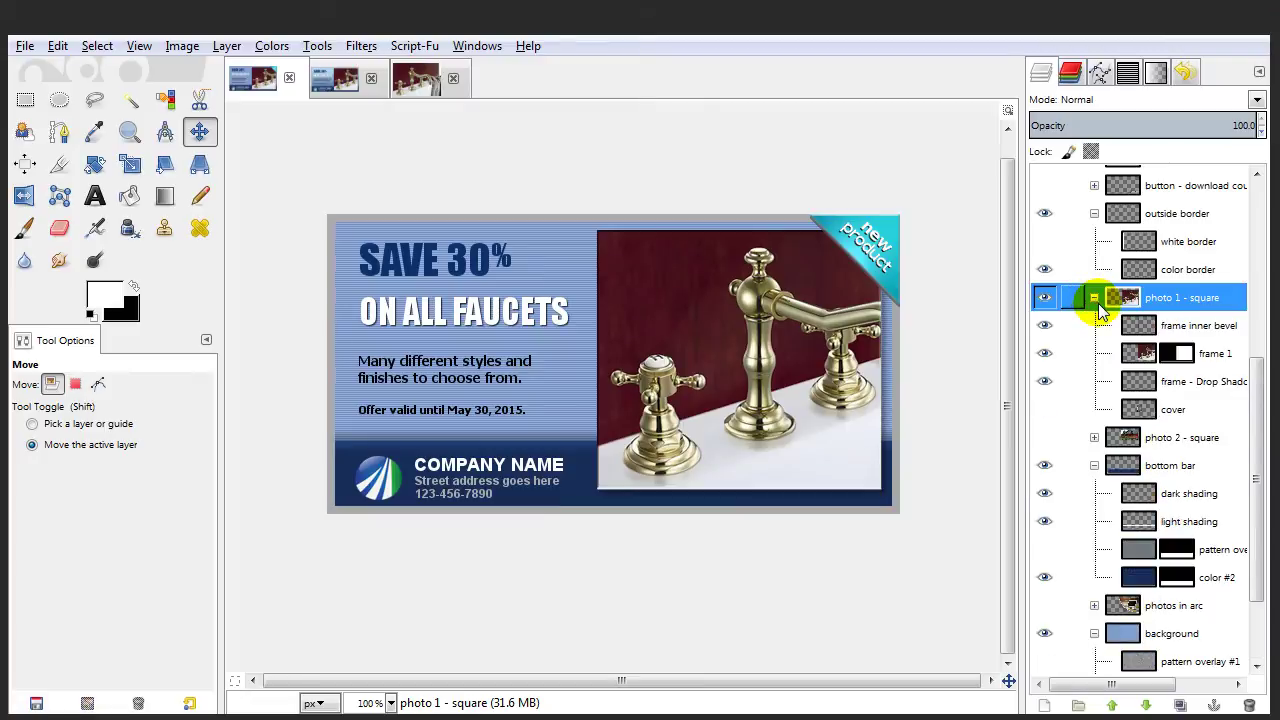
click(1118, 358)
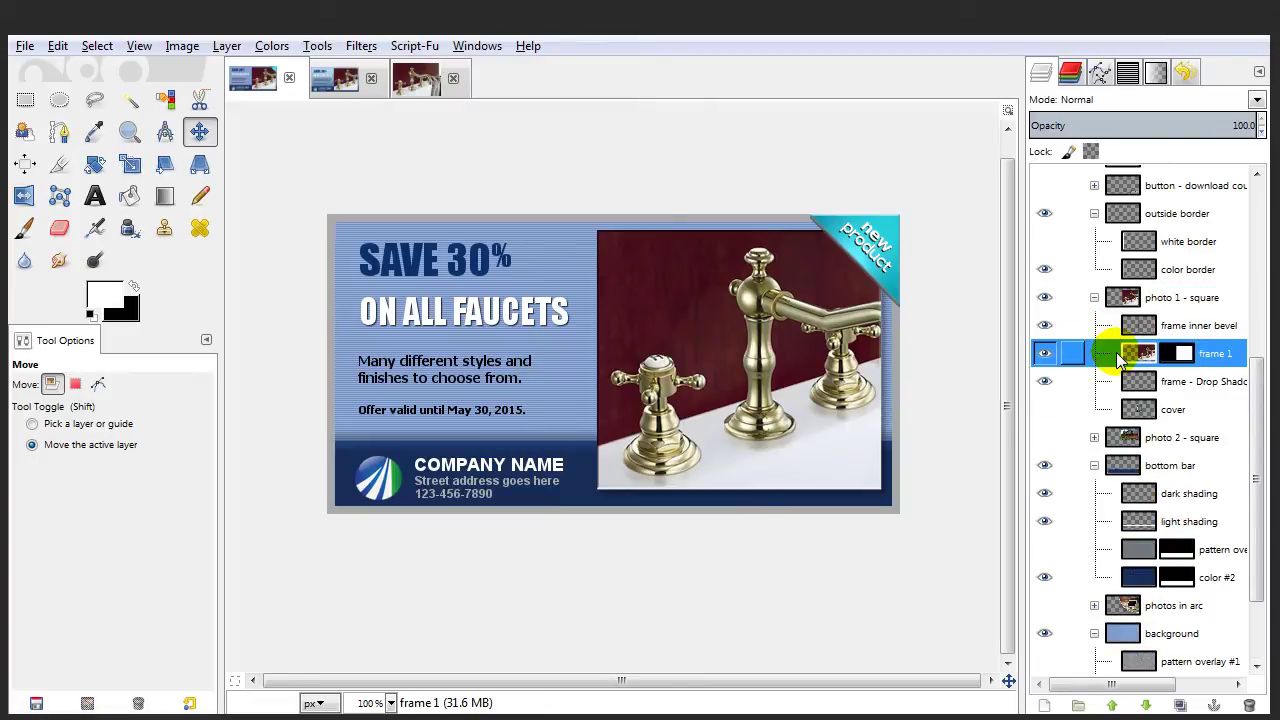
right_click(1131, 360)
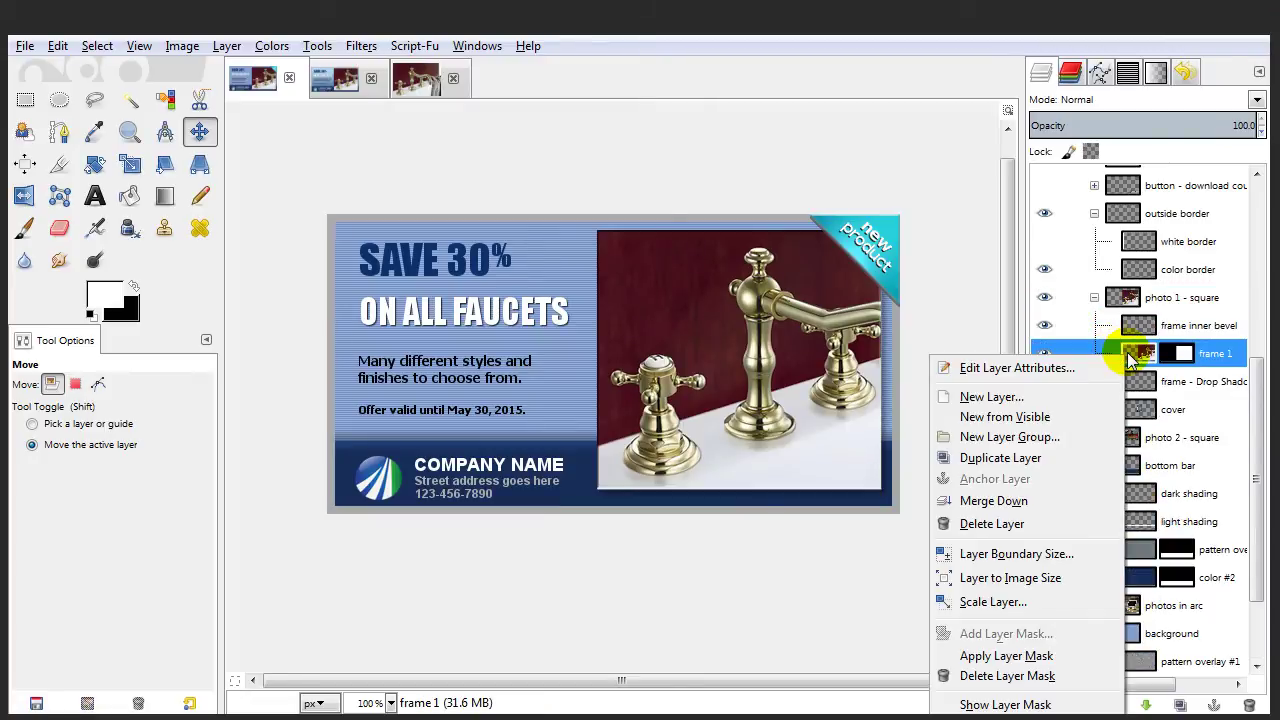
click(1064, 465)
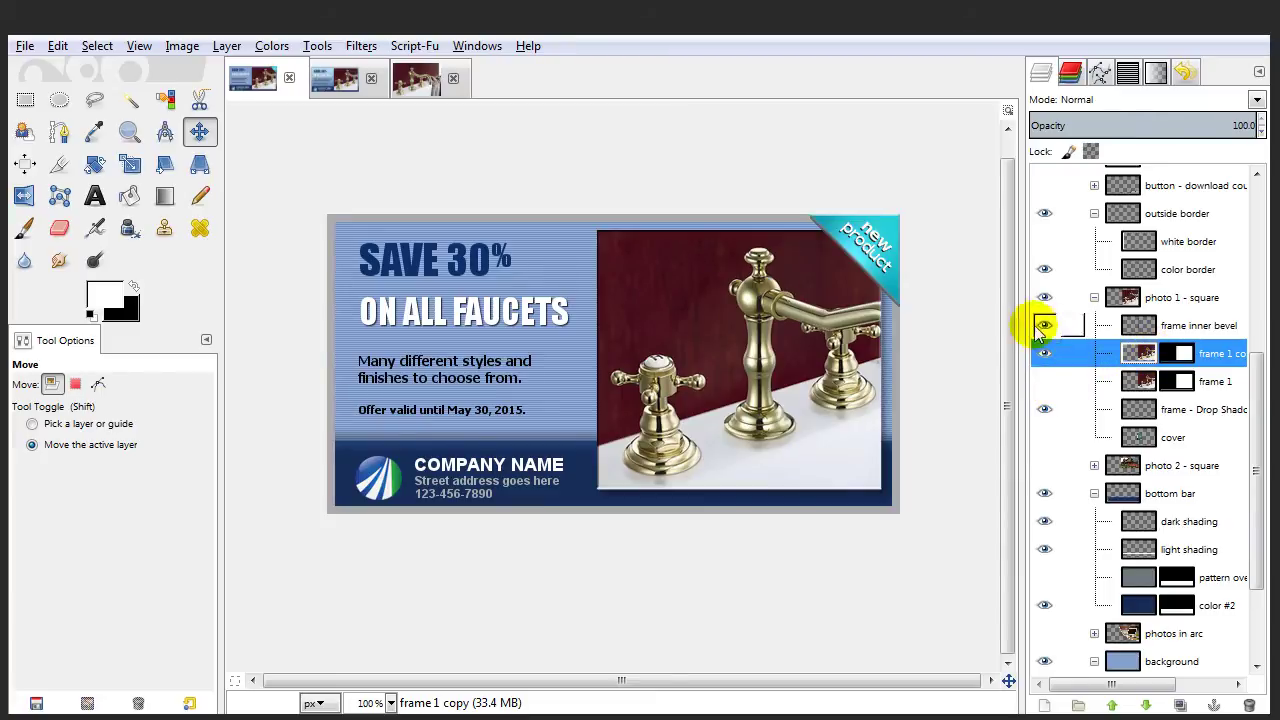
Clear the picture from the frame 1 copy layer and paste the copied faucet photo.
click(57, 46)
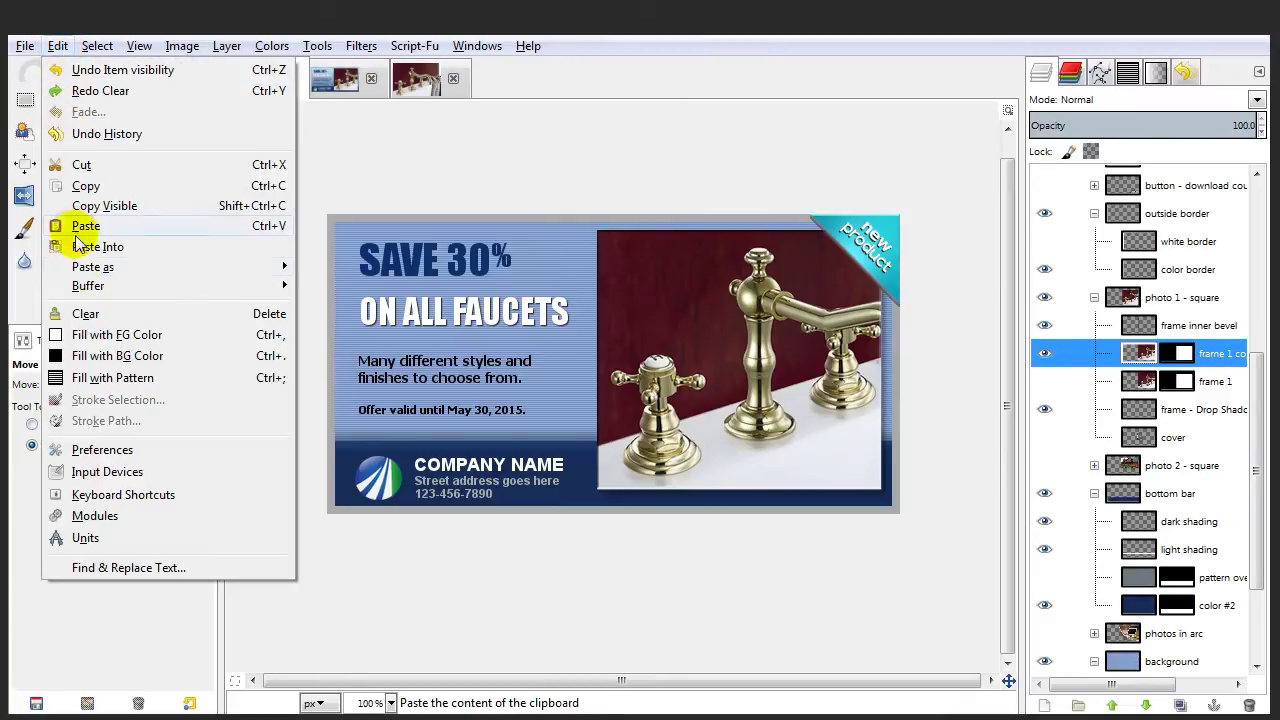
click(85, 314)
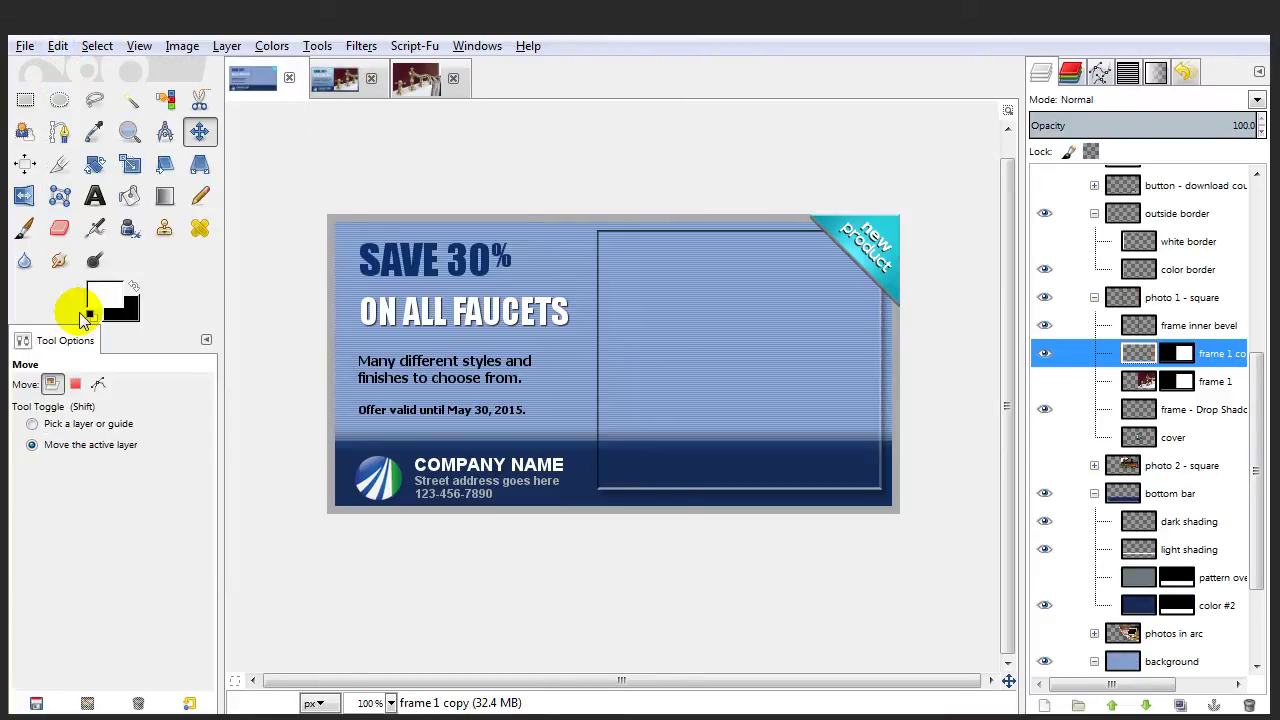
click(57, 46)
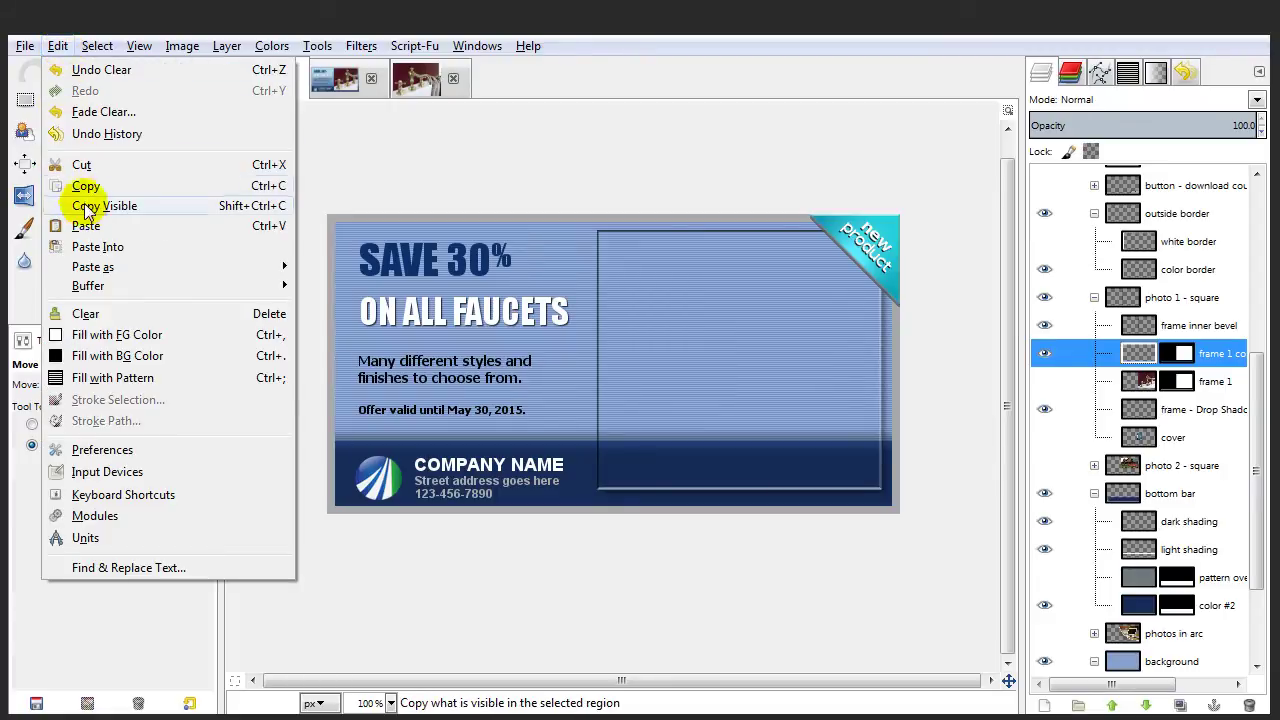
click(86, 227)
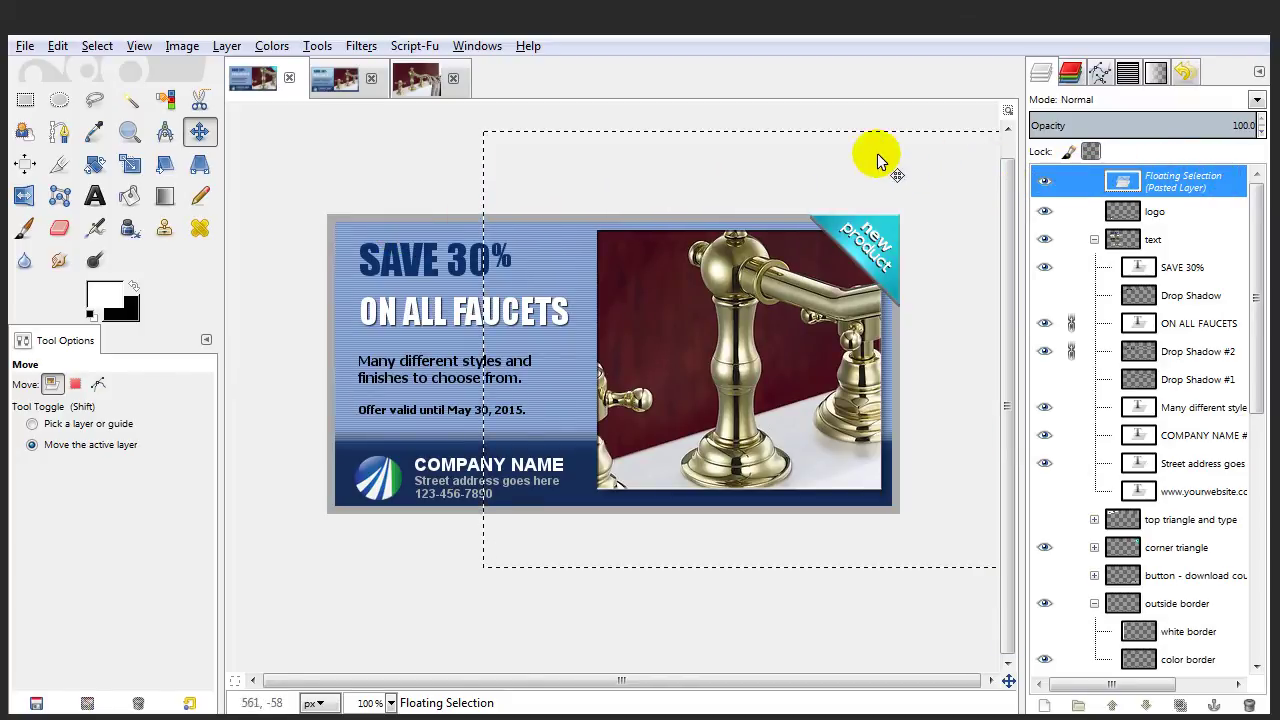
Shift the pasted photo down and to the left, and scale it proportionally to about 412 × 281 px.
drag(770, 155, 718, 206)
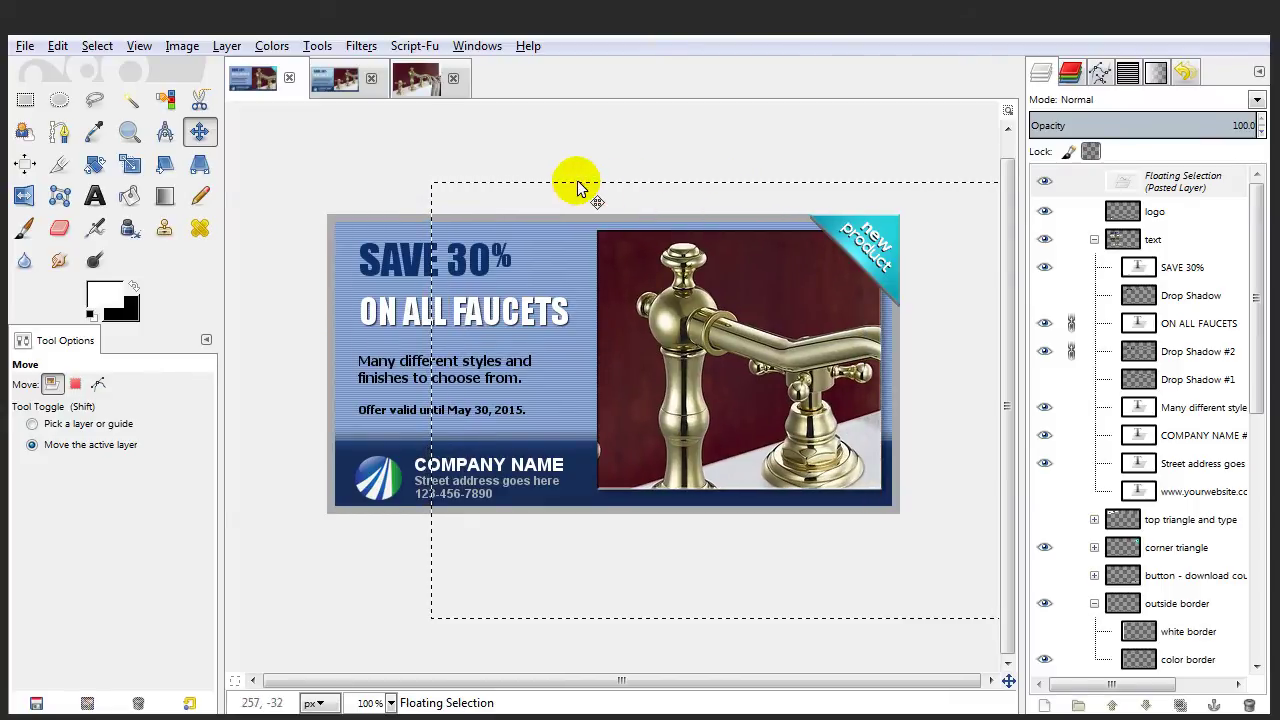
click(130, 166)
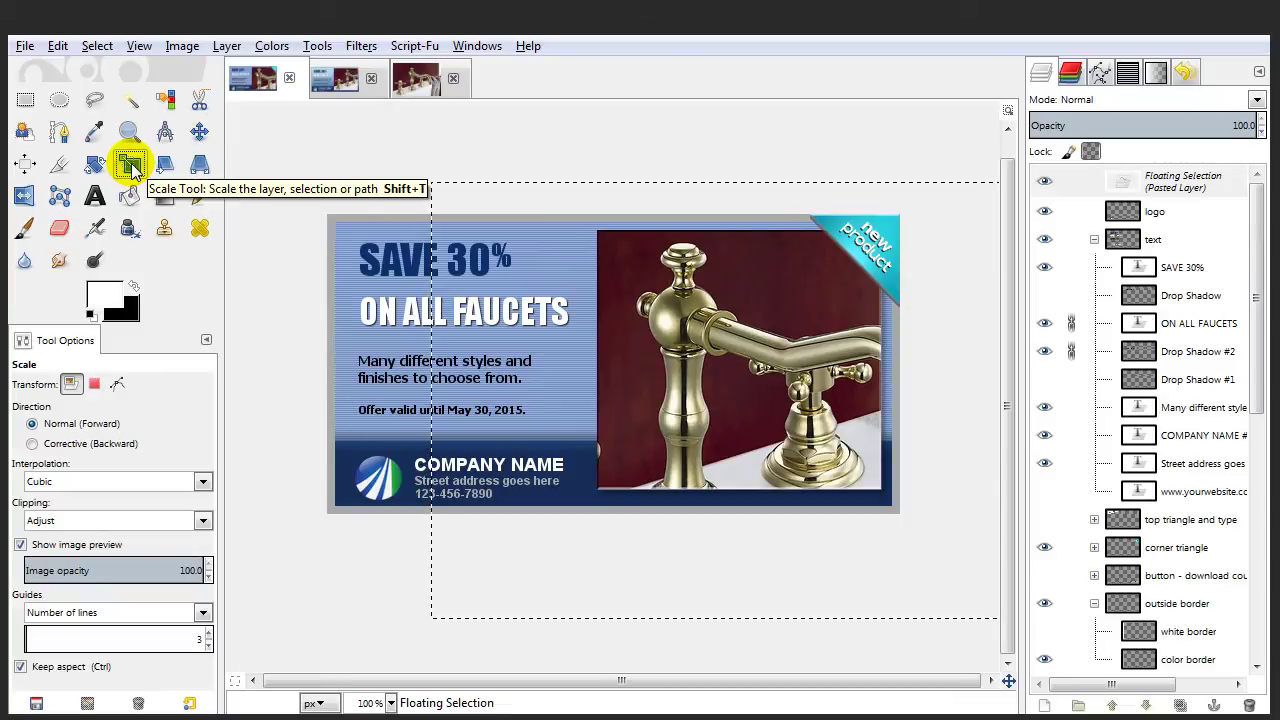
click(537, 566)
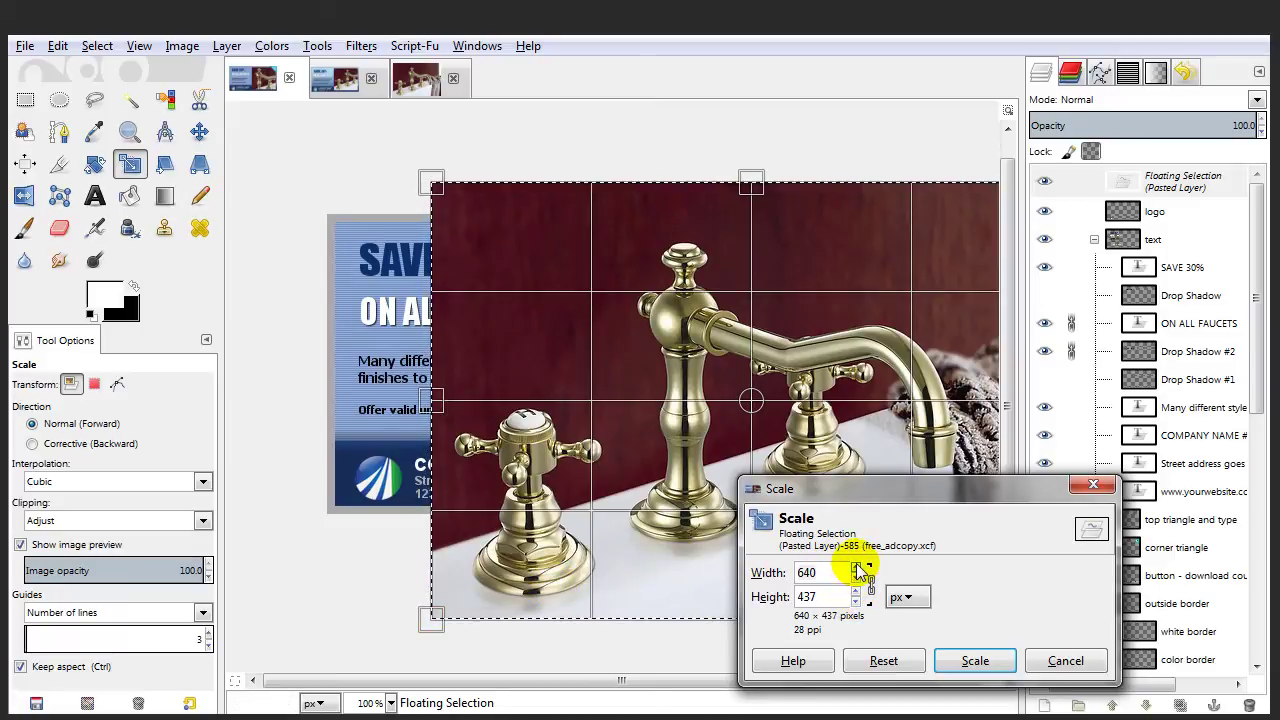
drag(444, 610, 688, 464)
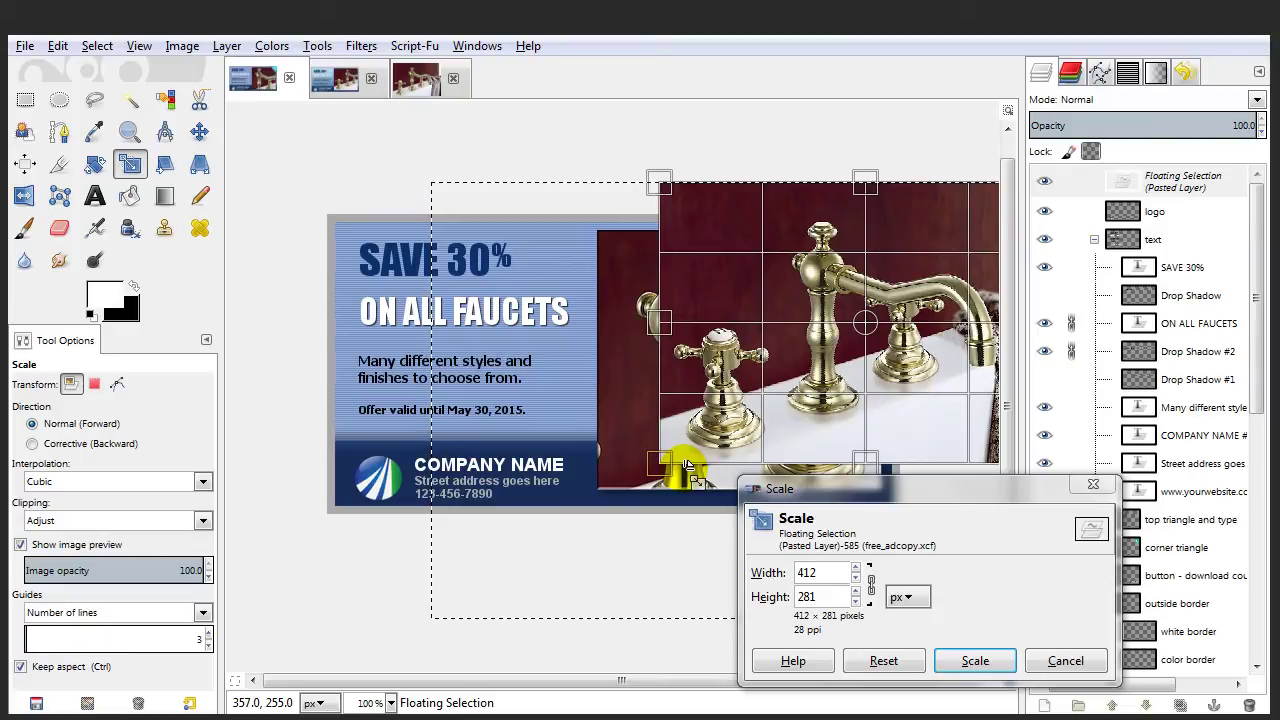
click(976, 662)
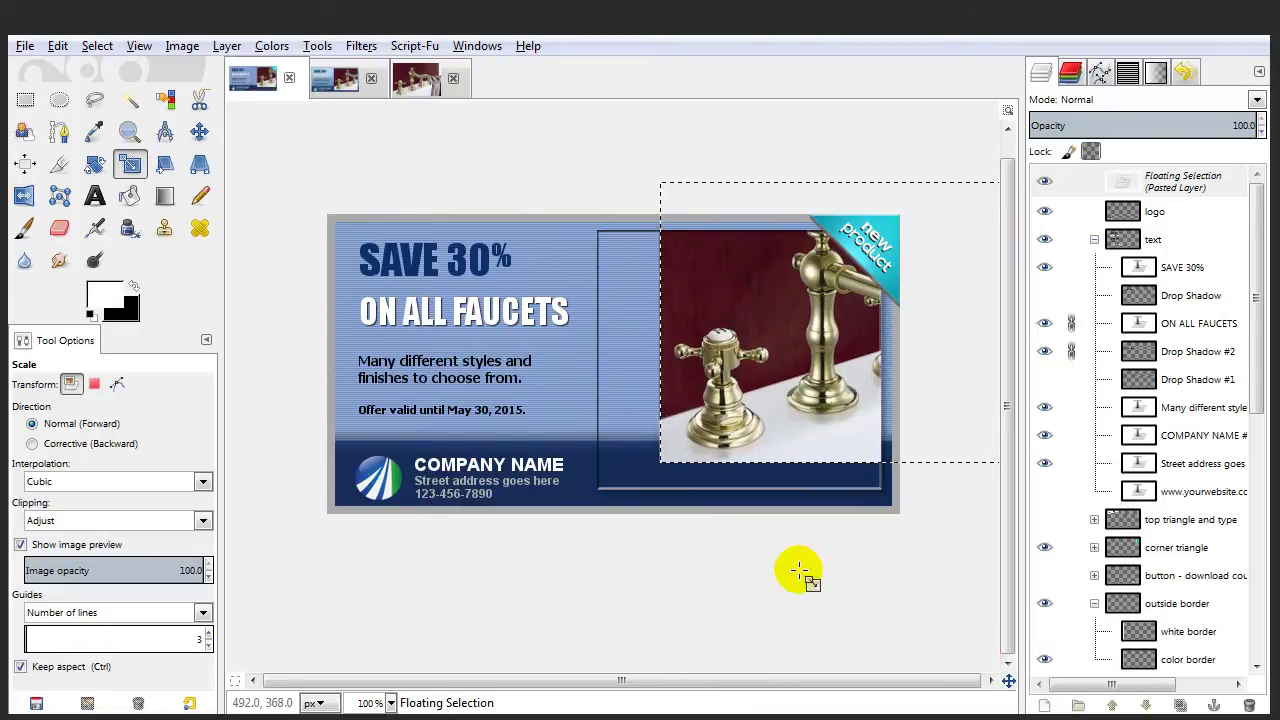
Move the scaled photo so it fills the square frame, and anchor it to the frame 1 copy layer.
click(199, 132)
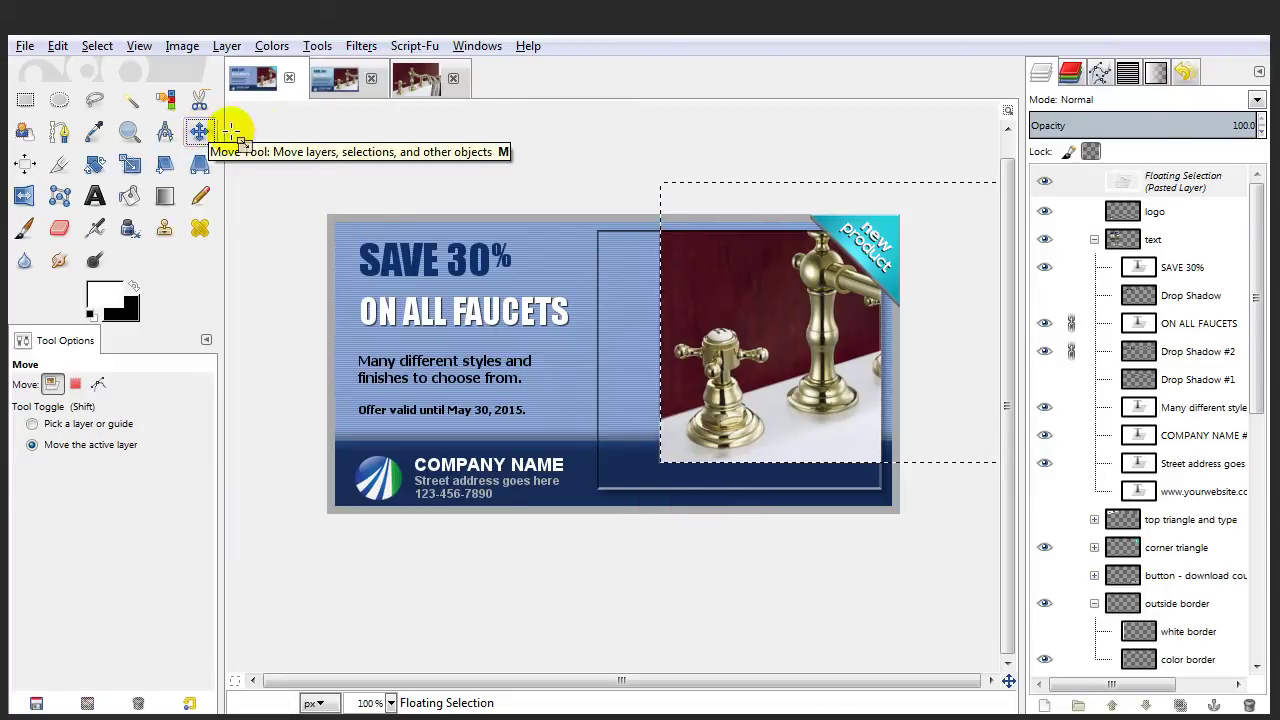
drag(955, 210, 891, 240)
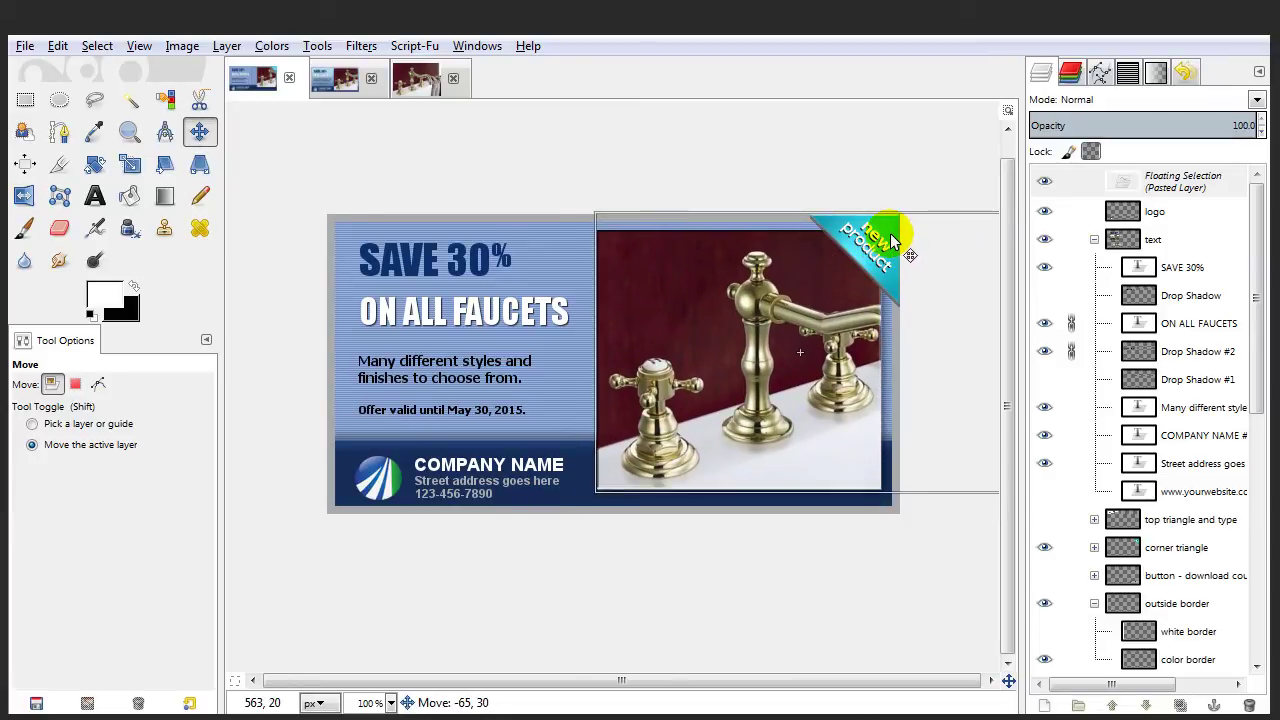
drag(891, 240, 891, 240)
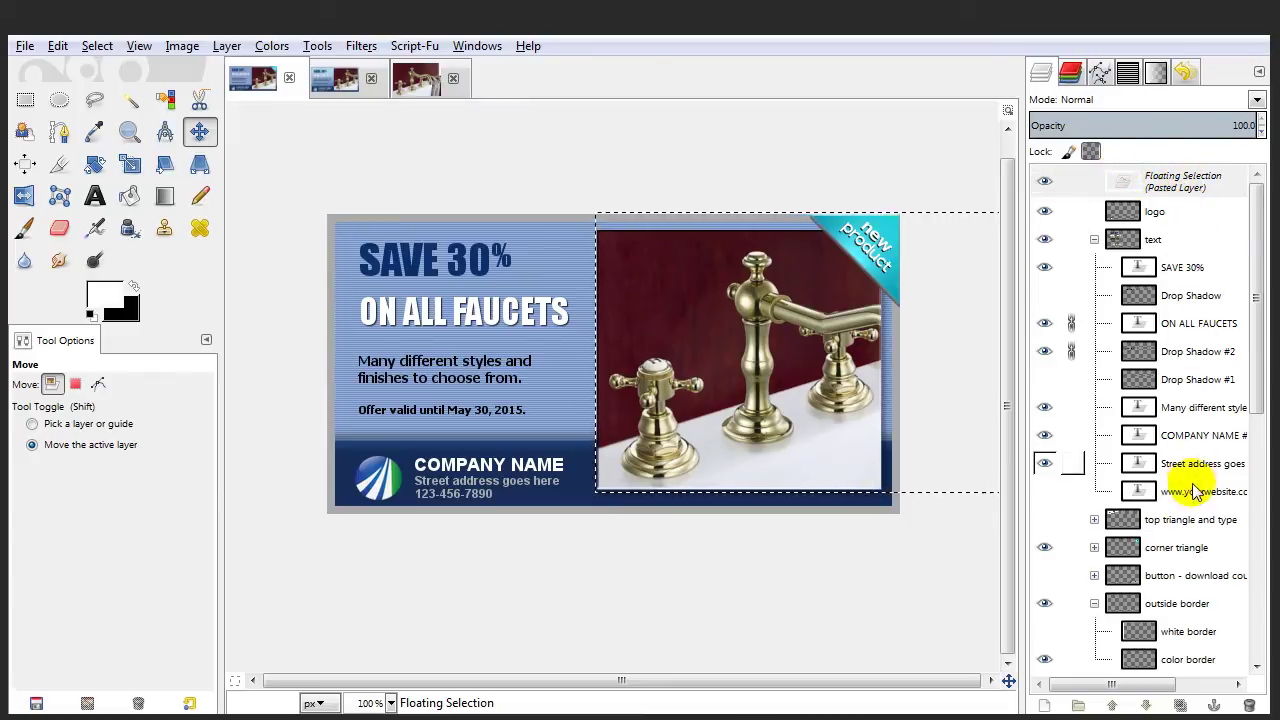
click(1215, 705)
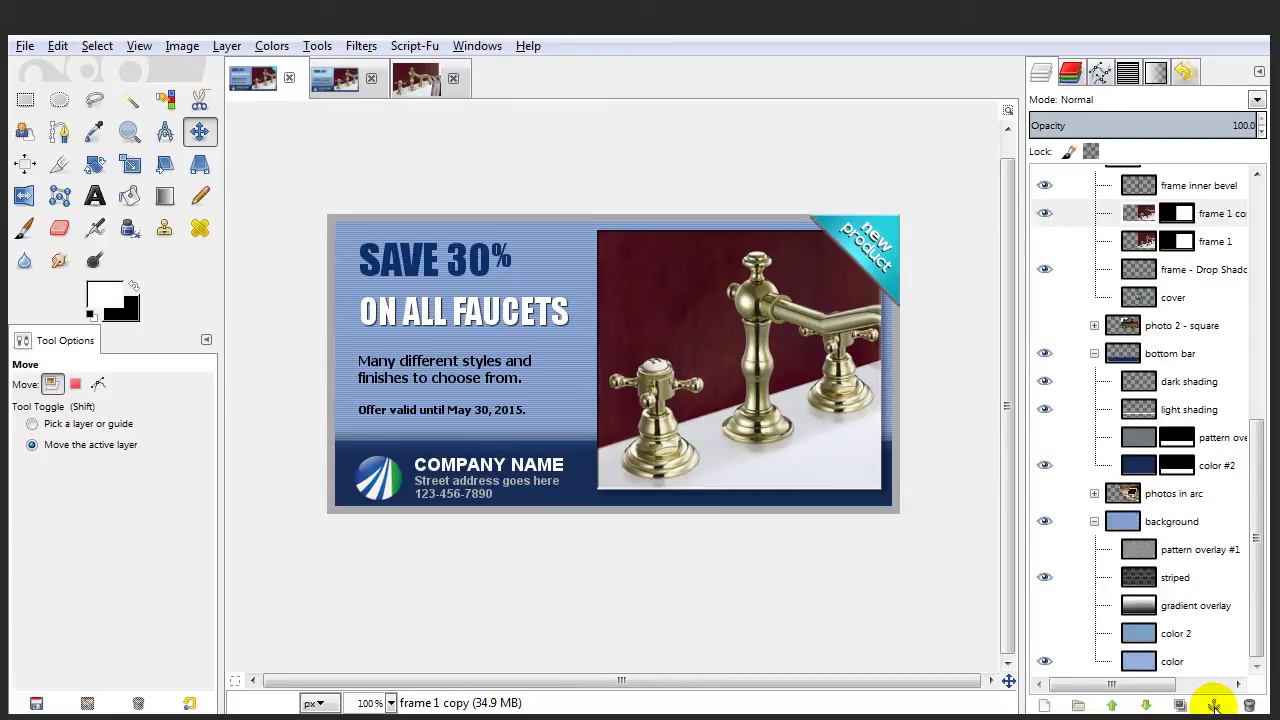
Hide the corner triangle group and save the ad to its existing XCF file.
key(Page_Down)
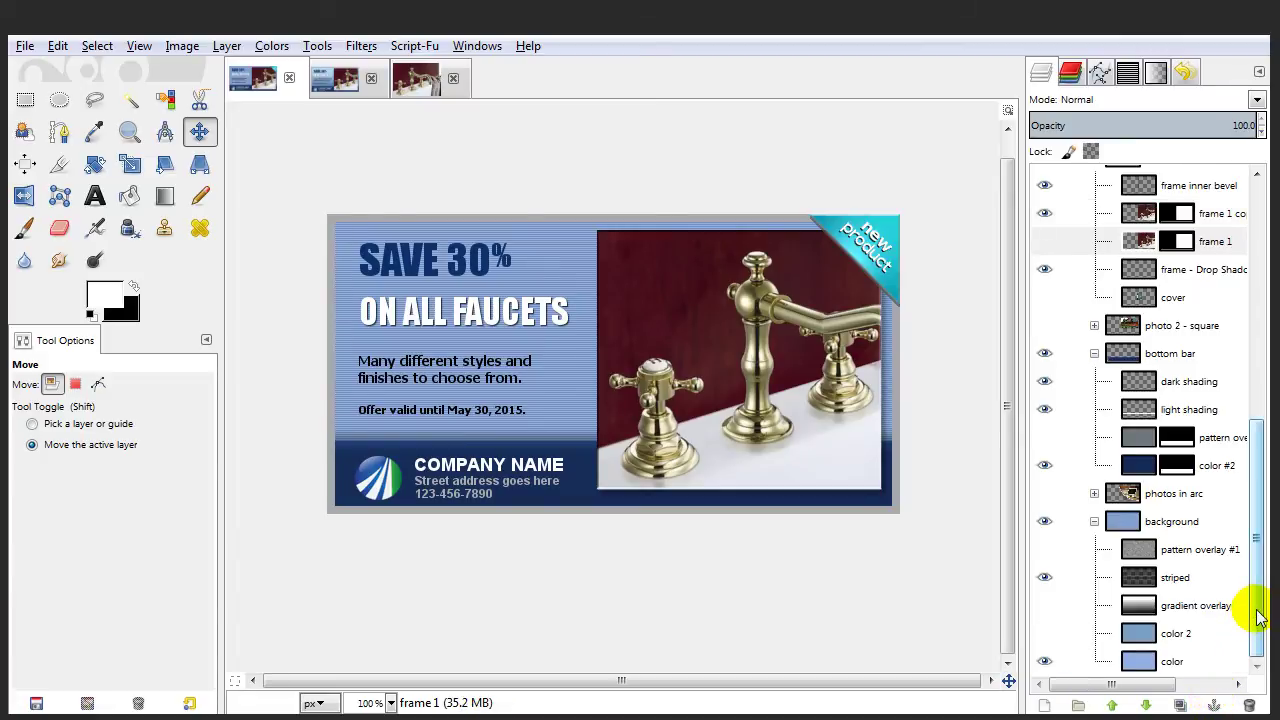
drag(1255, 609, 1265, 460)
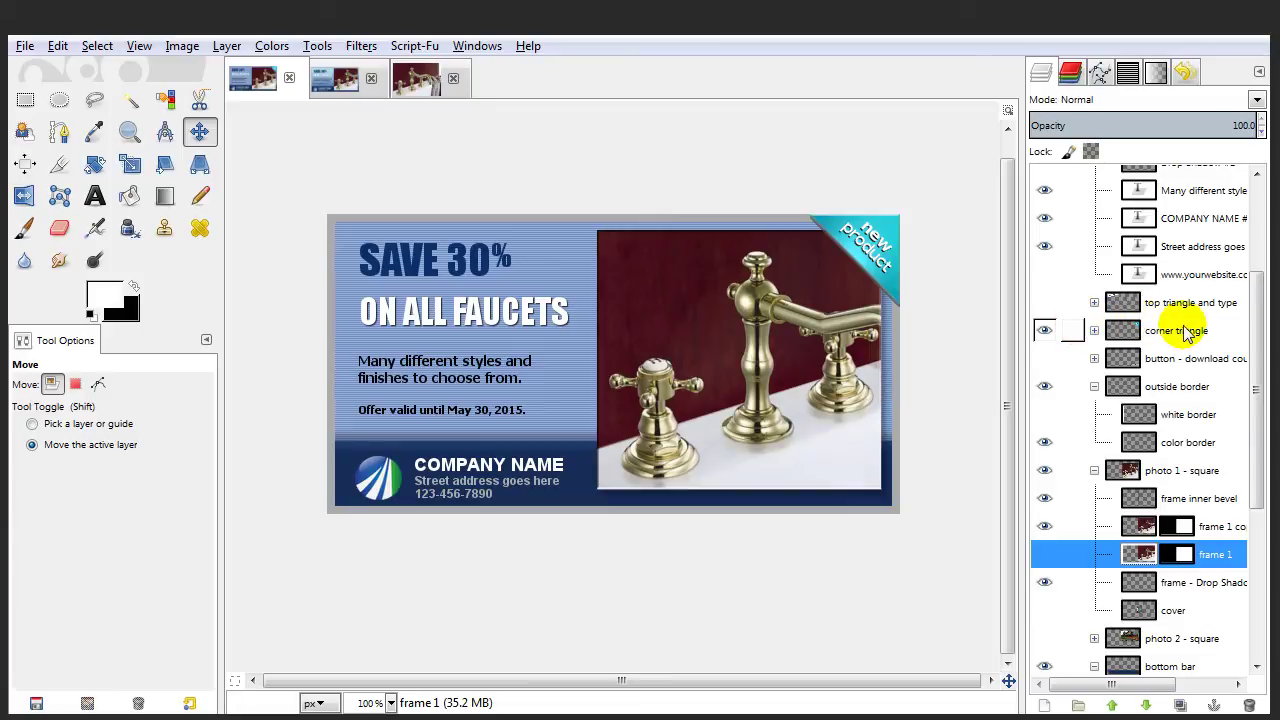
click(1046, 330)
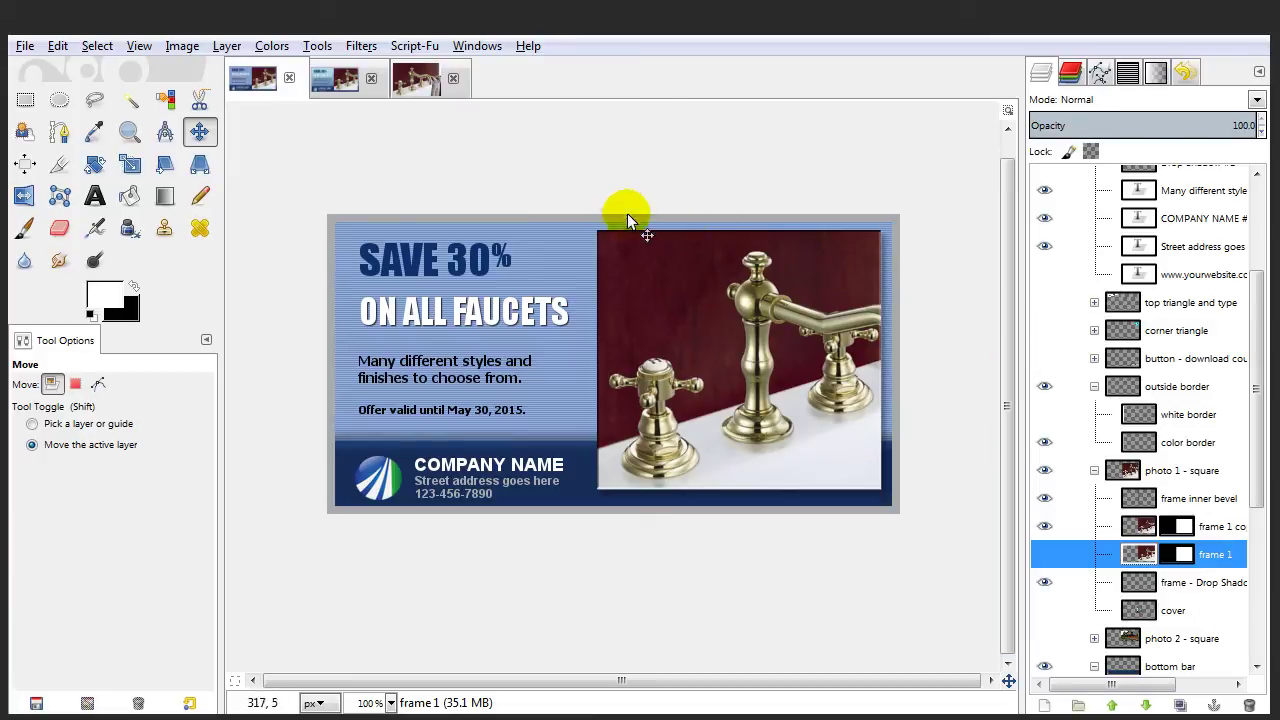
click(25, 47)
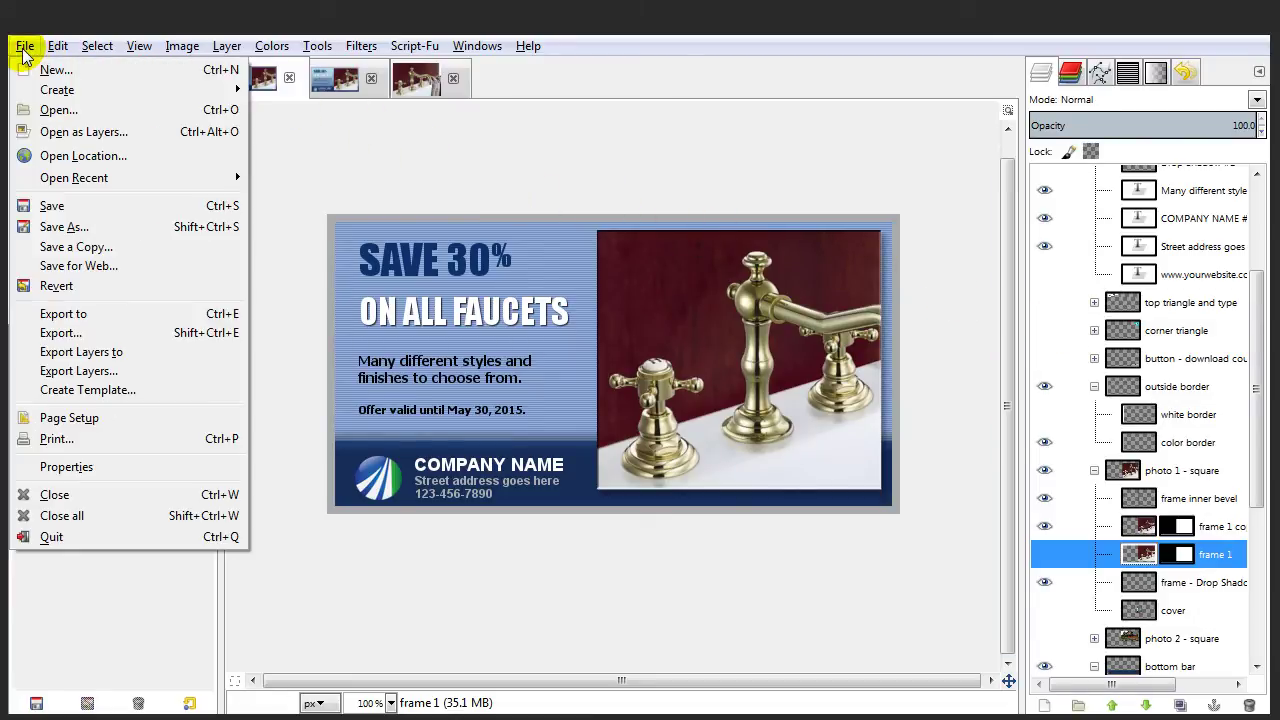
click(47, 213)
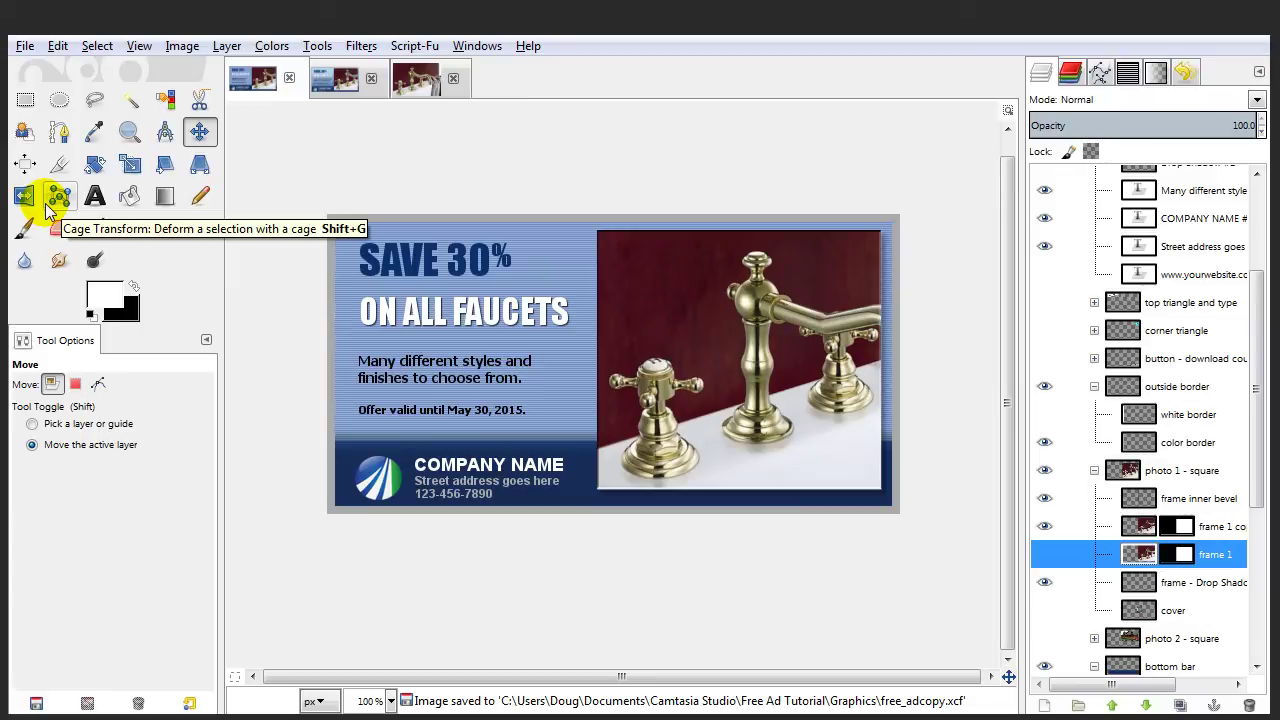
Start exporting the ad to the Graphics folder with the base file name final.
click(25, 47)
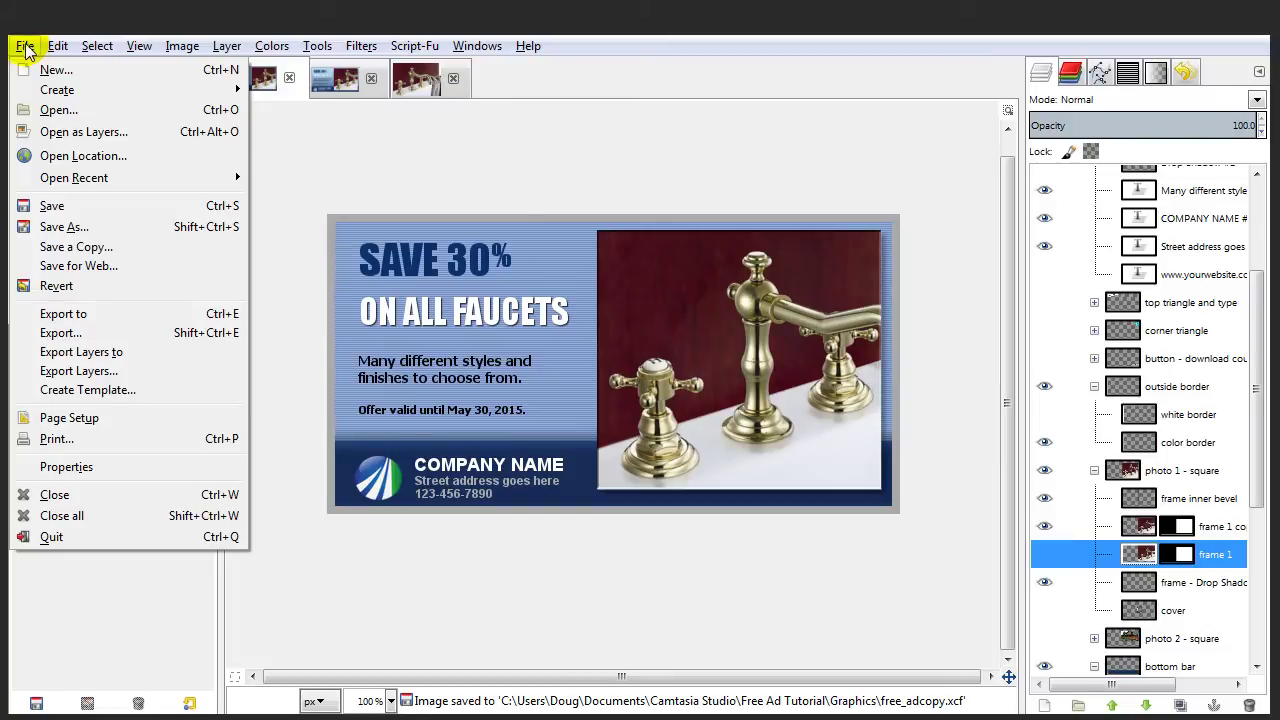
click(45, 333)
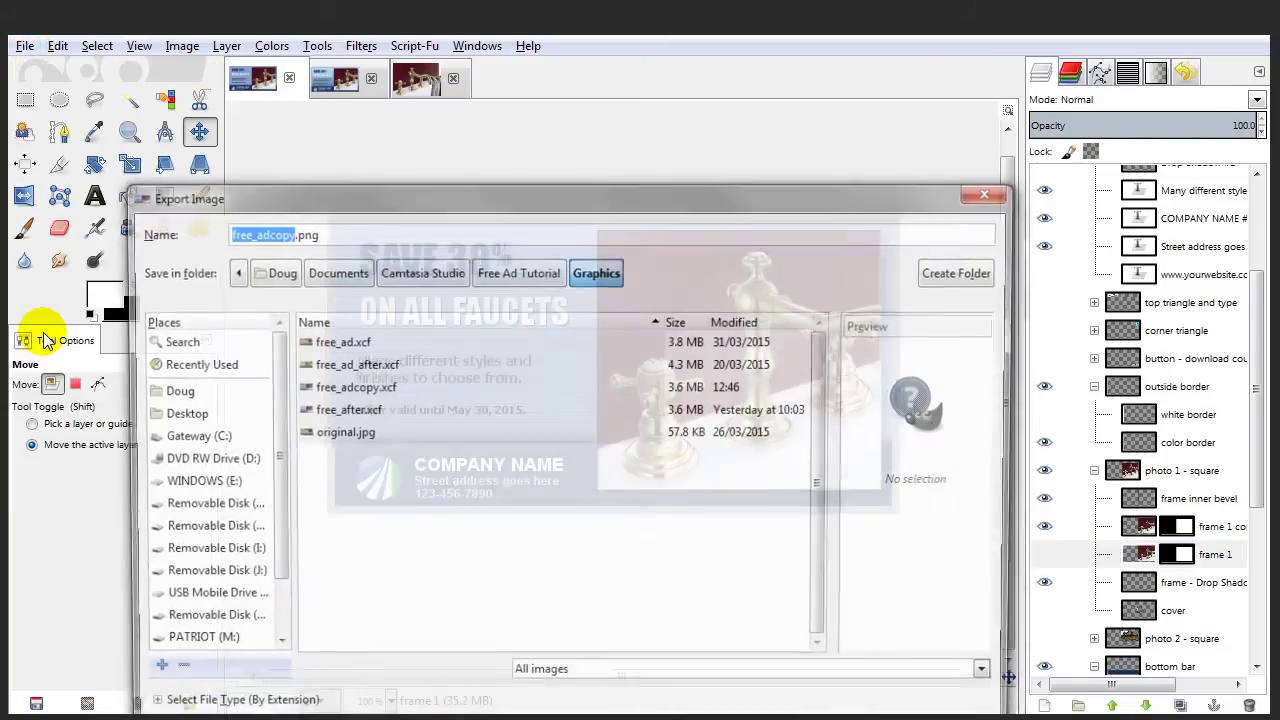
click(278, 231)
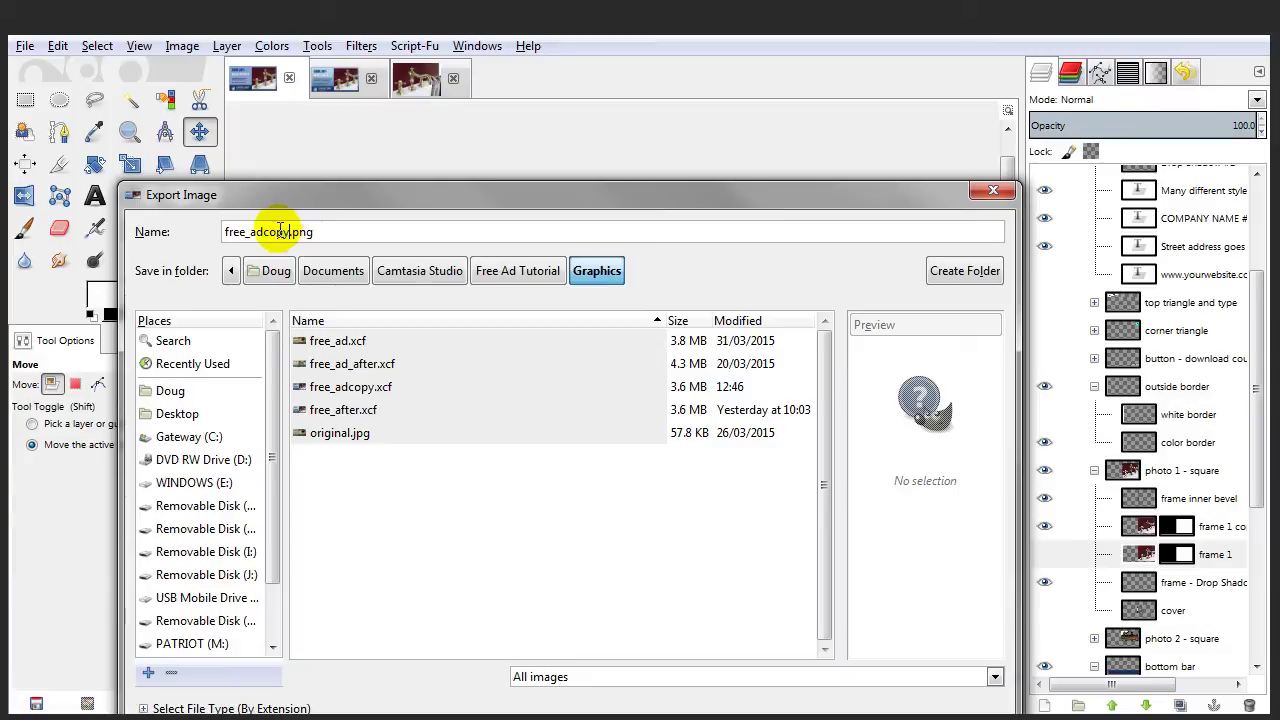
double_click(280, 231)
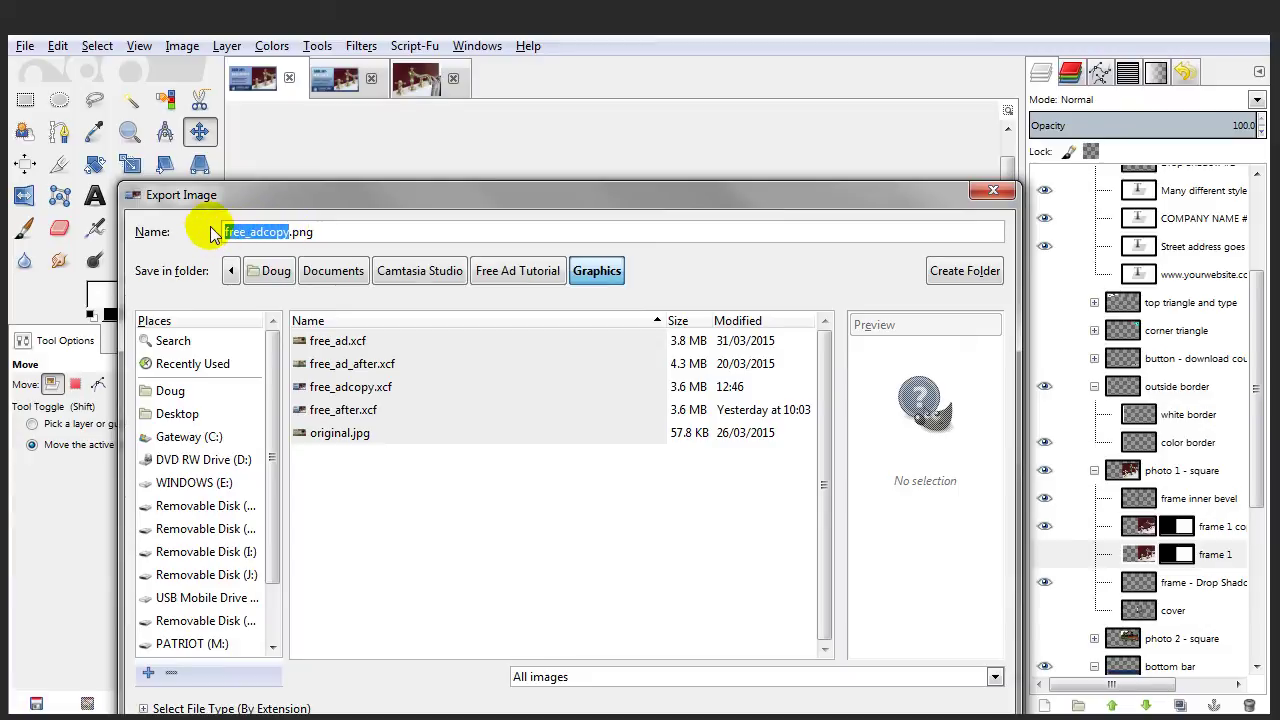
text(final)
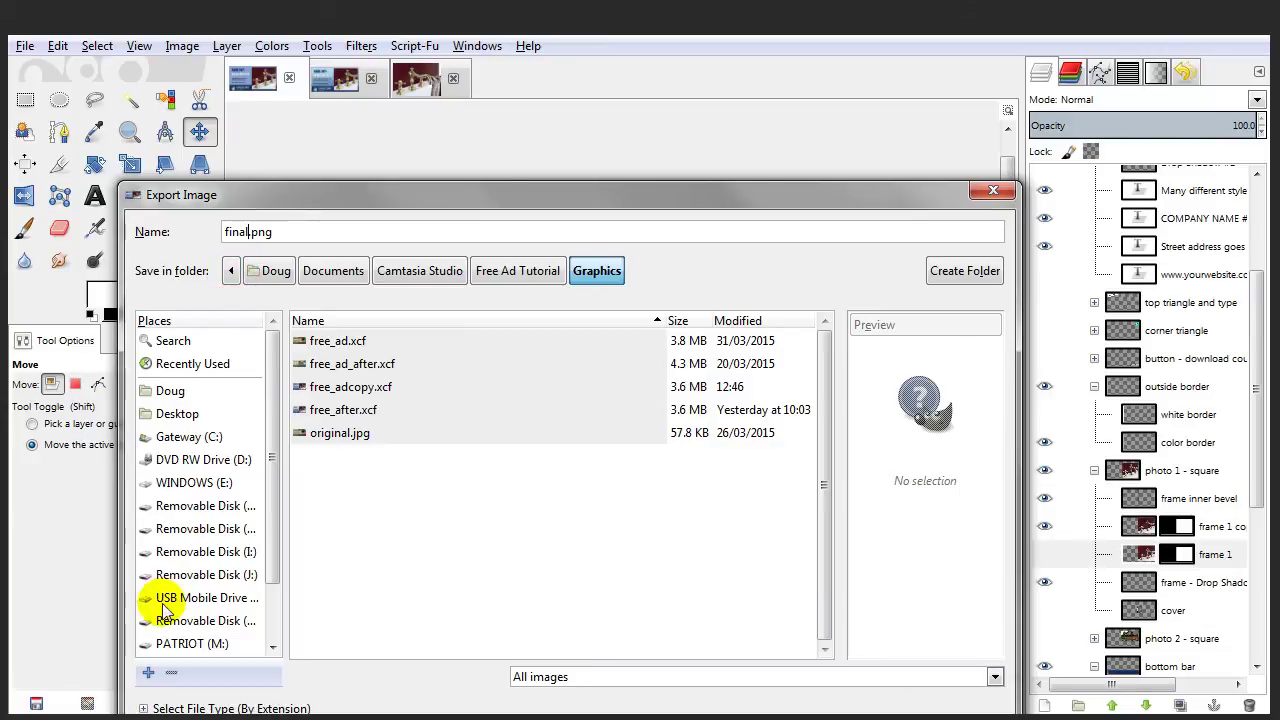
Choose JPEG image as the file type and export final.jpg at quality 90.
click(143, 708)
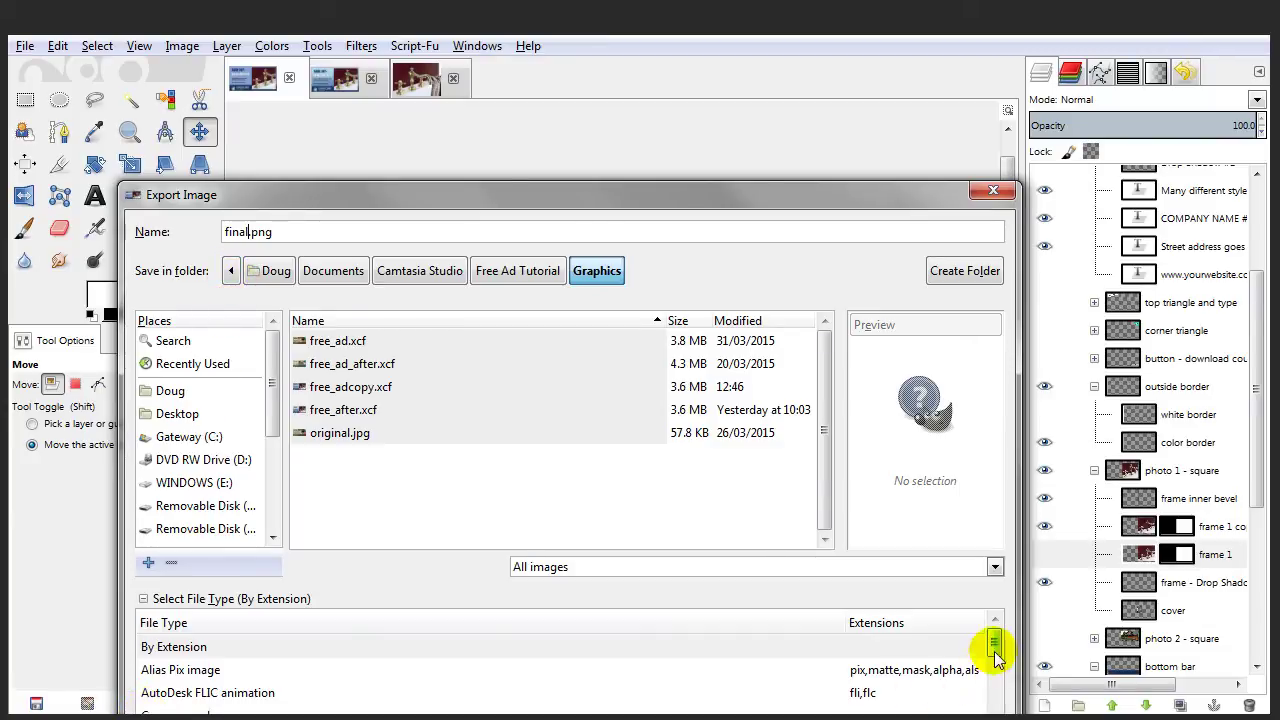
drag(770, 200, 828, 31)
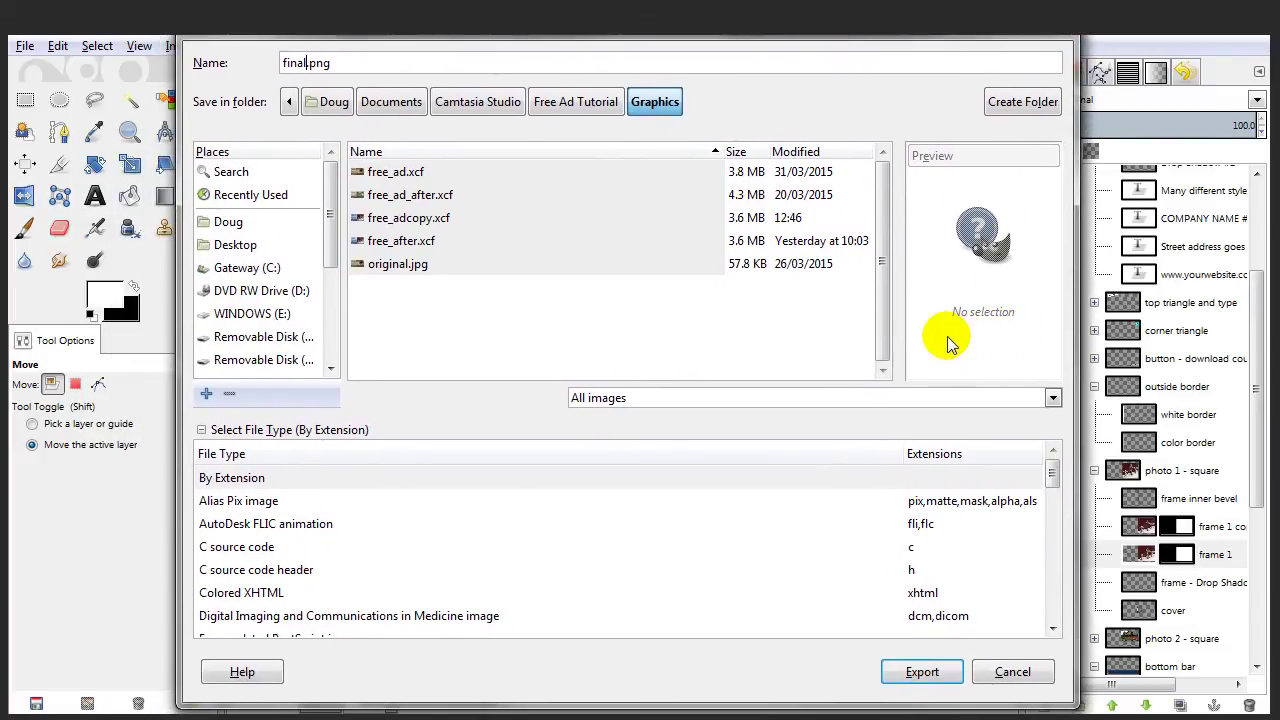
drag(1055, 480, 1051, 528)
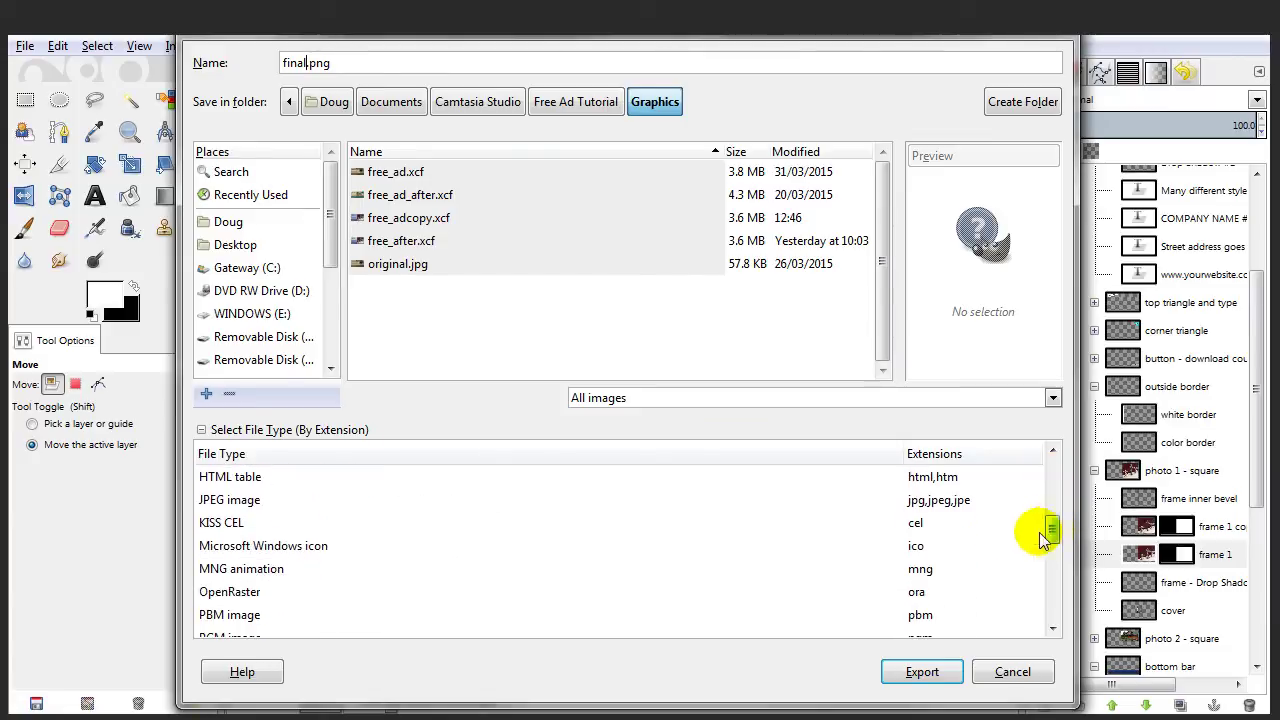
click(940, 502)
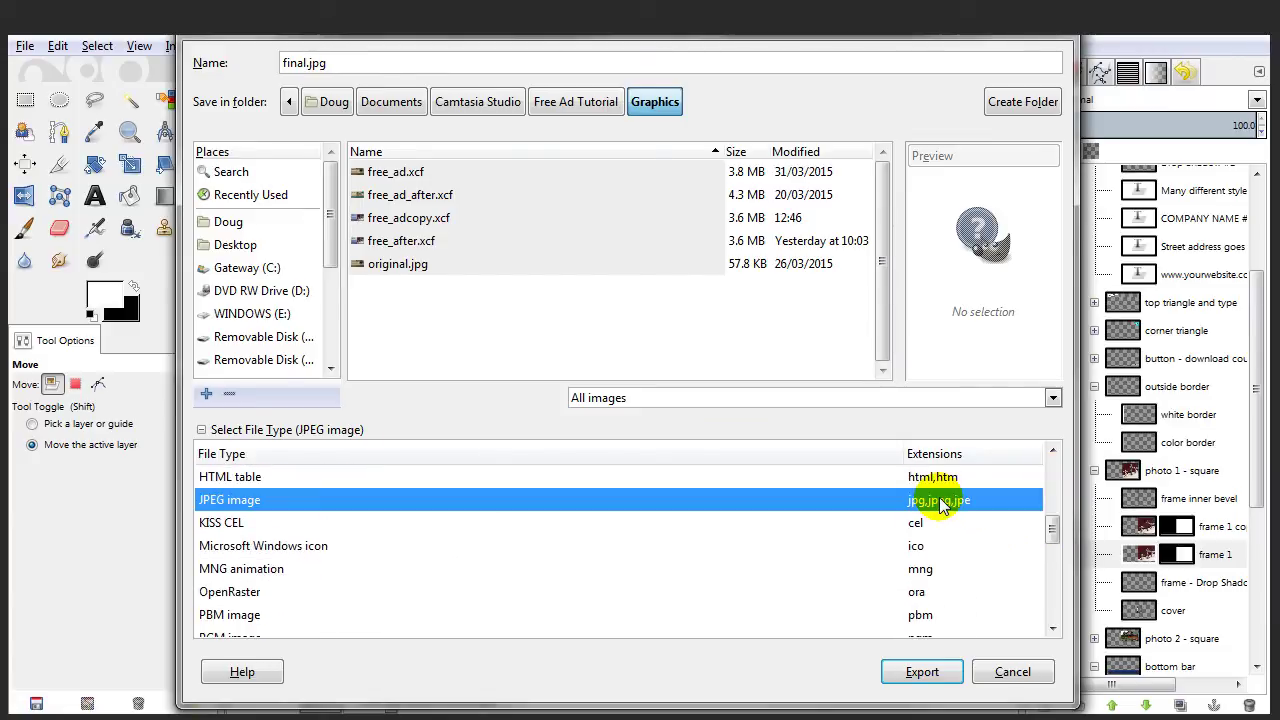
click(900, 677)
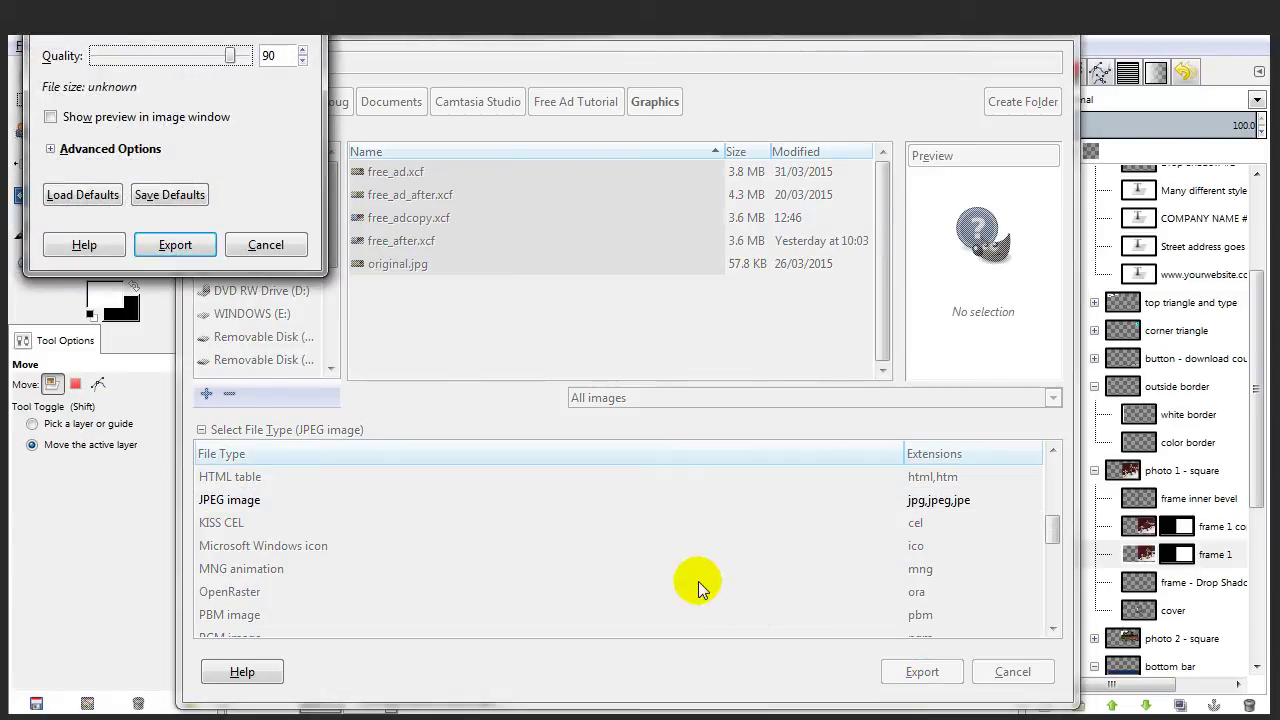
click(171, 245)
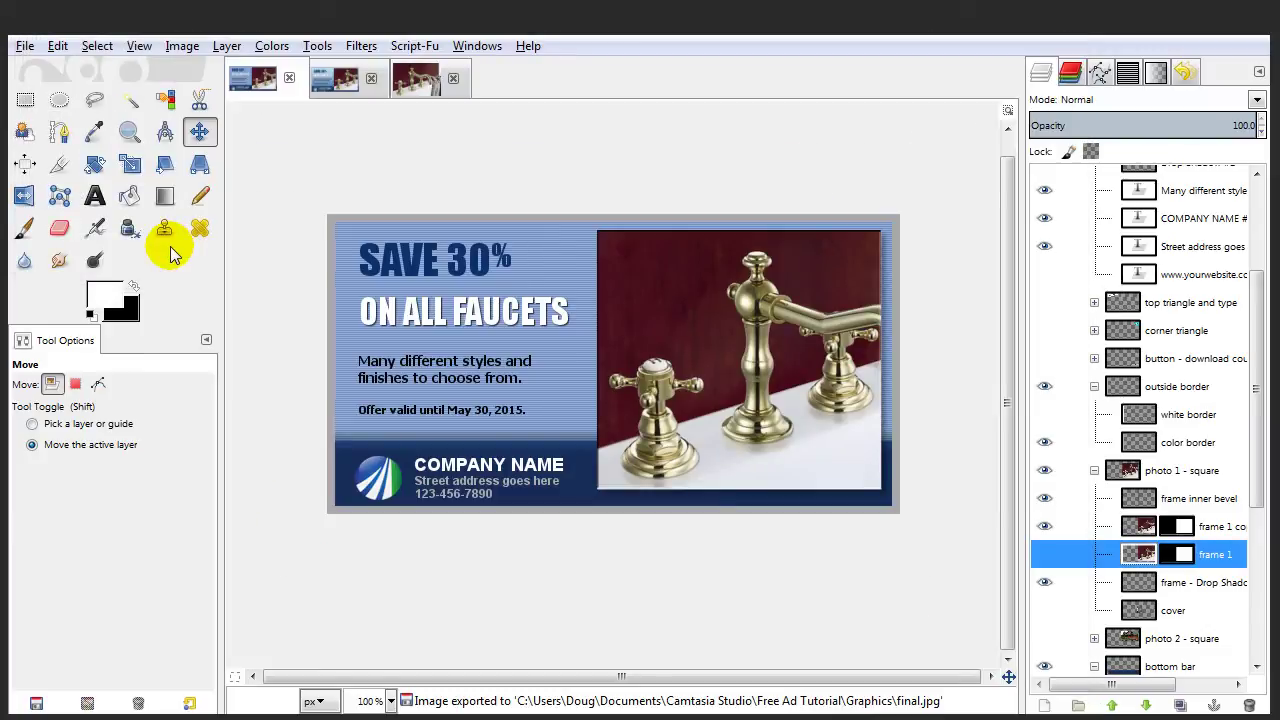